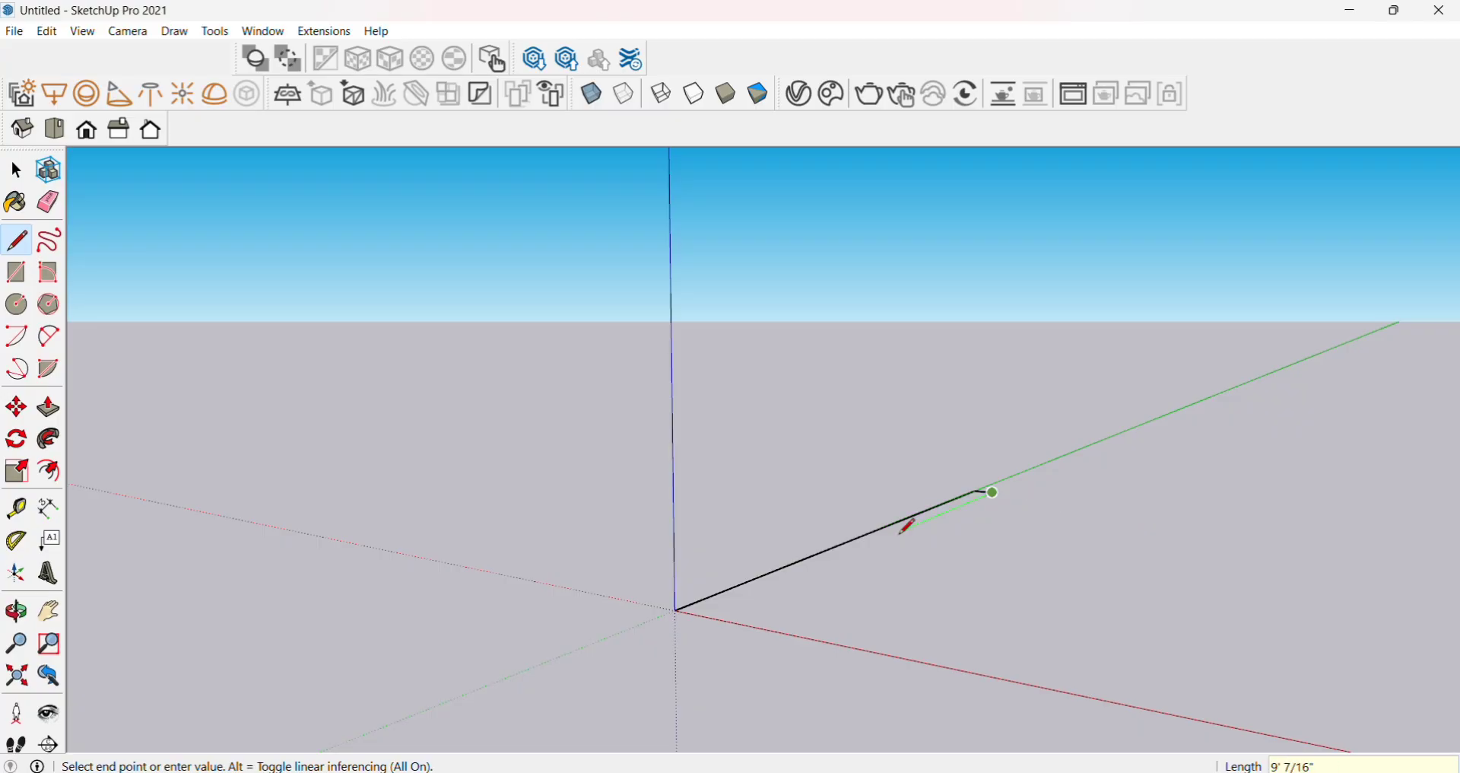
# Draw the second 20' side parallel to the green axis and close the wall's footprint at the origin.
pyautogui.write("20'")
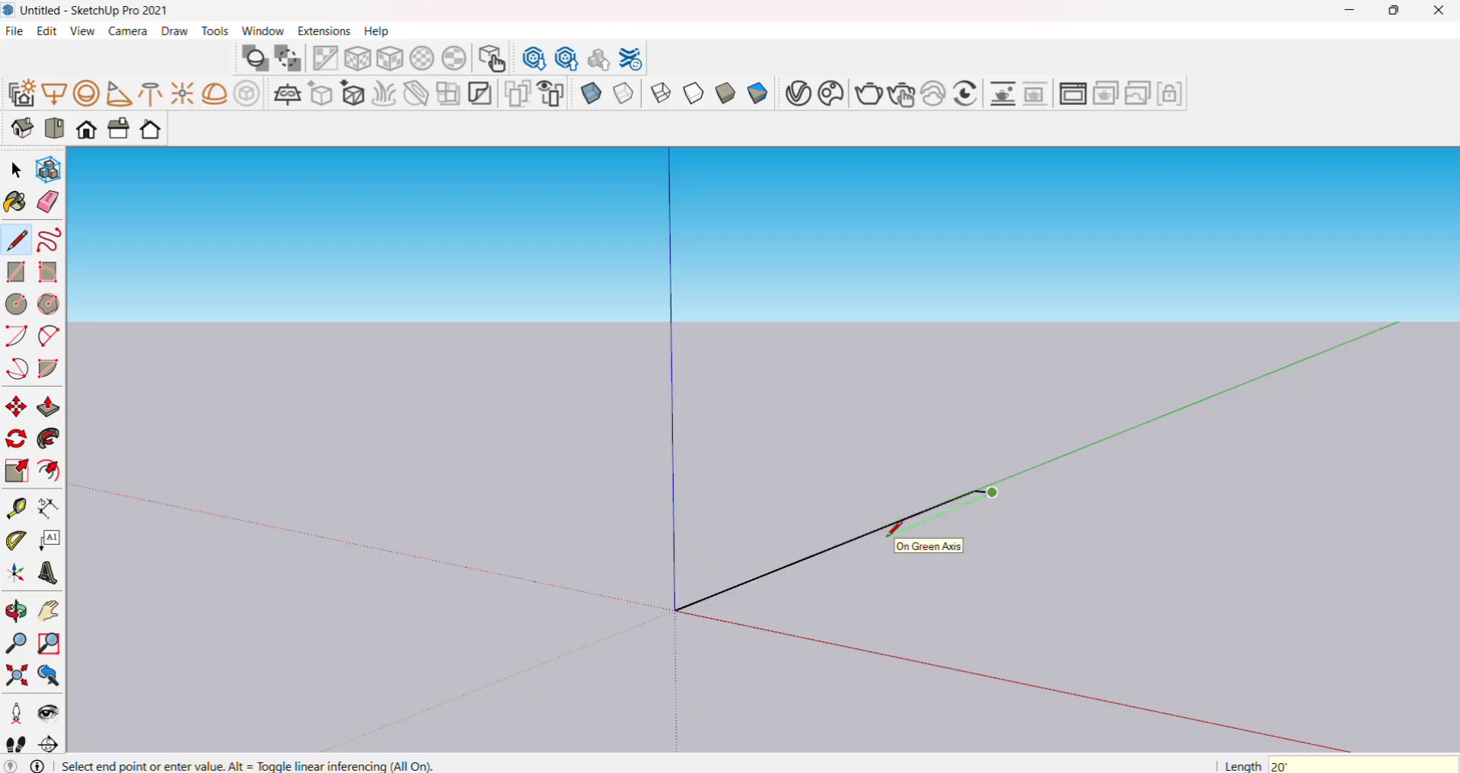
pyautogui.press('Return')
pyautogui.click(677, 610)
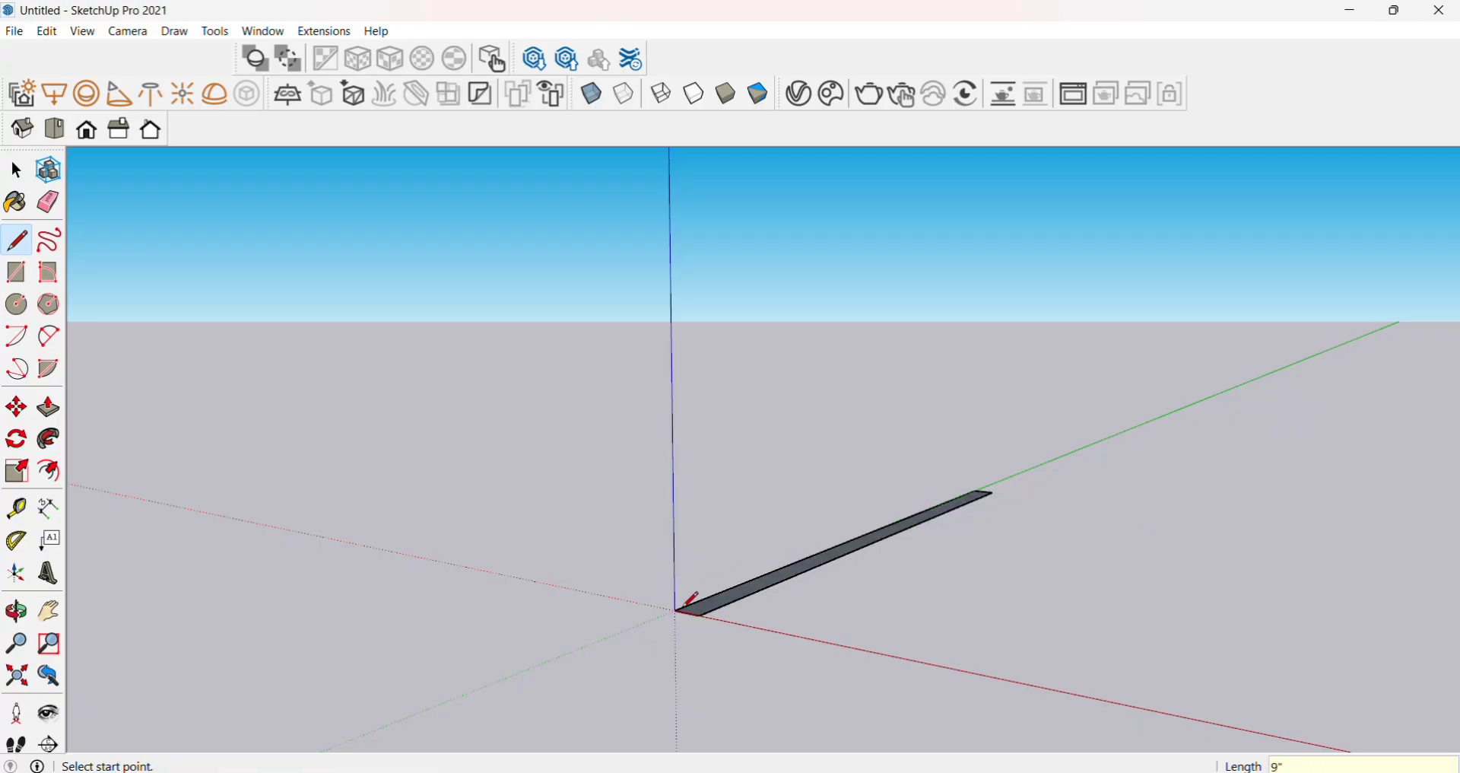
# Extrude the wall's footprint face upward 10' with Push/Pull.
pyautogui.moveTo(832, 642)
pyautogui.mouseDown(button='middle')
pyautogui.moveTo(838, 629)
pyautogui.moveTo(831, 654)
pyautogui.mouseUp(button='middle')
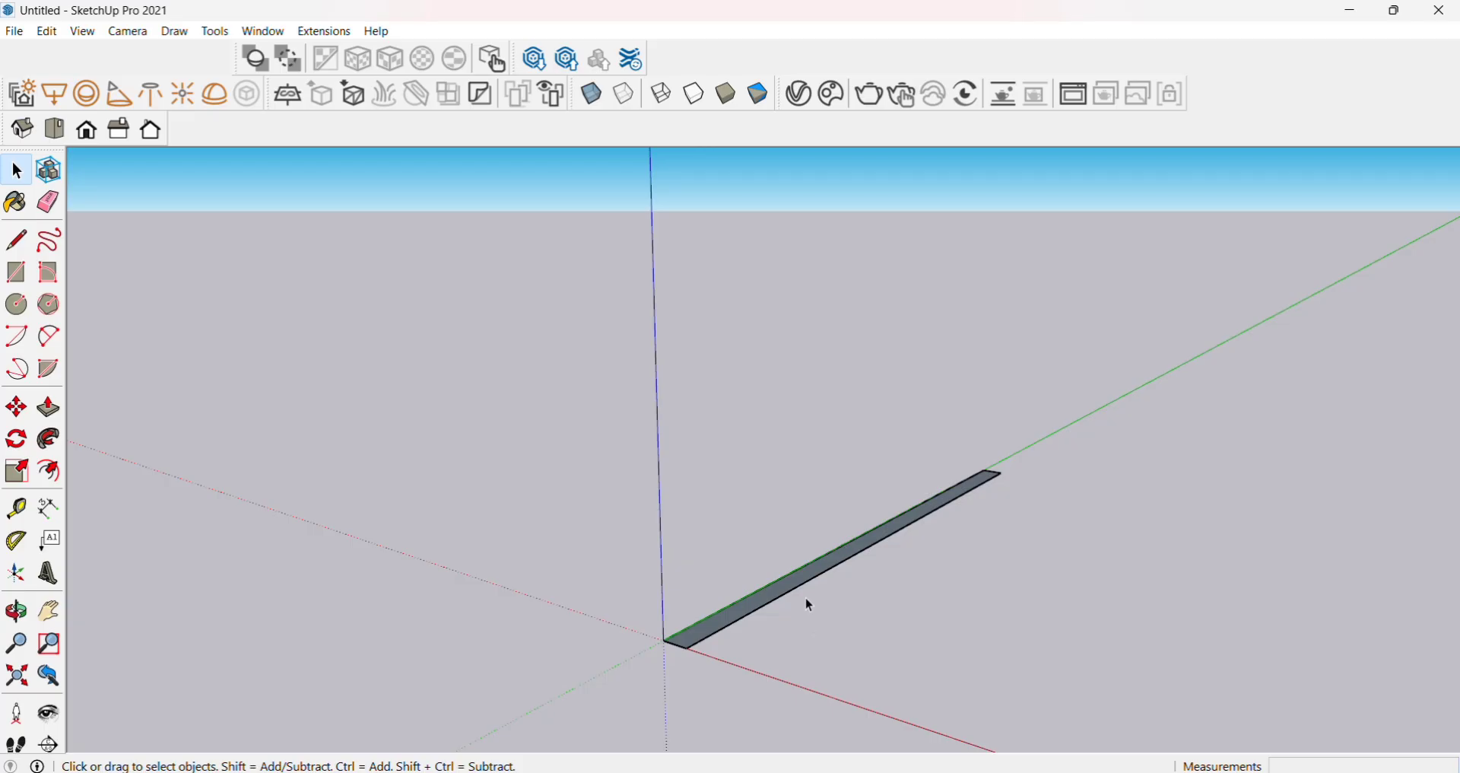
pyautogui.press('p')
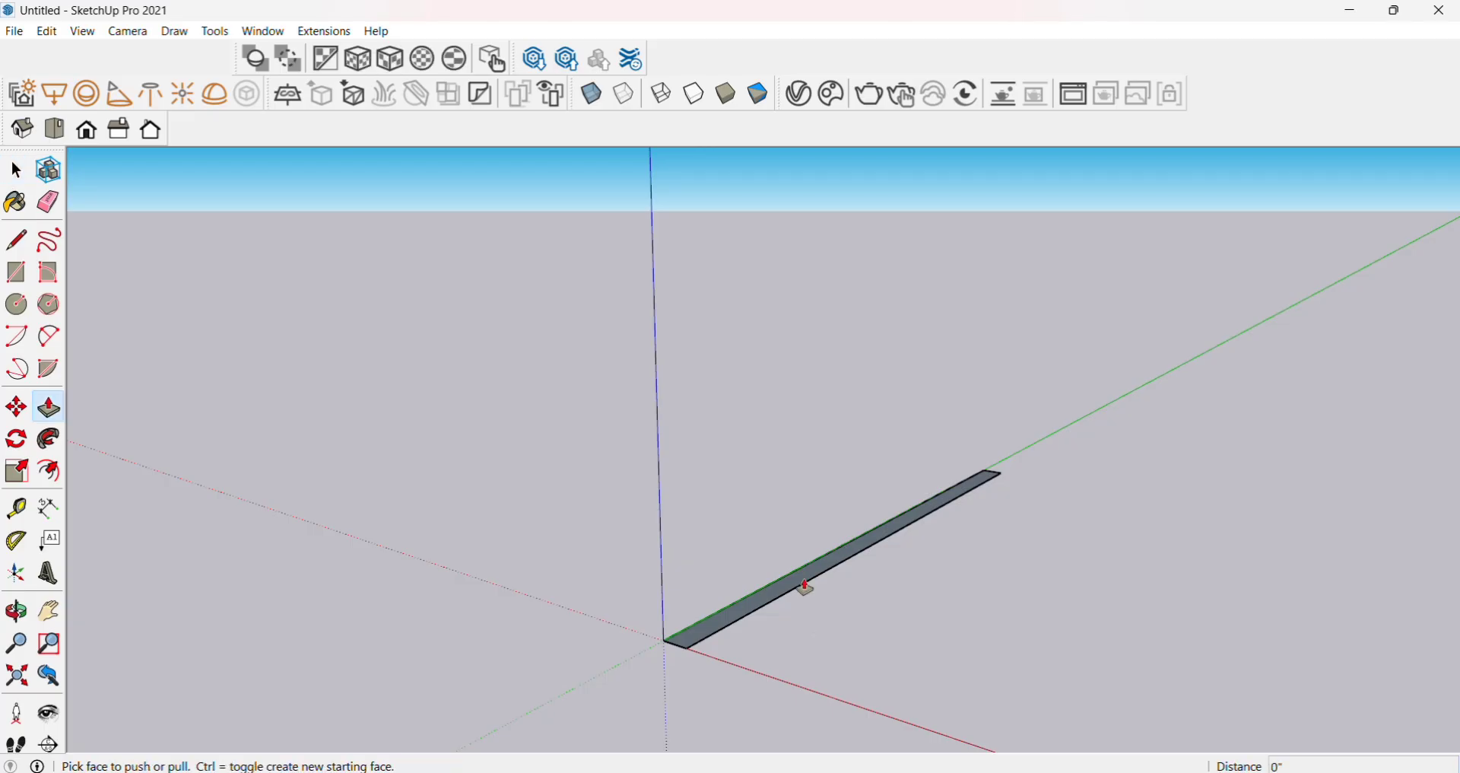
pyautogui.click(729, 618)
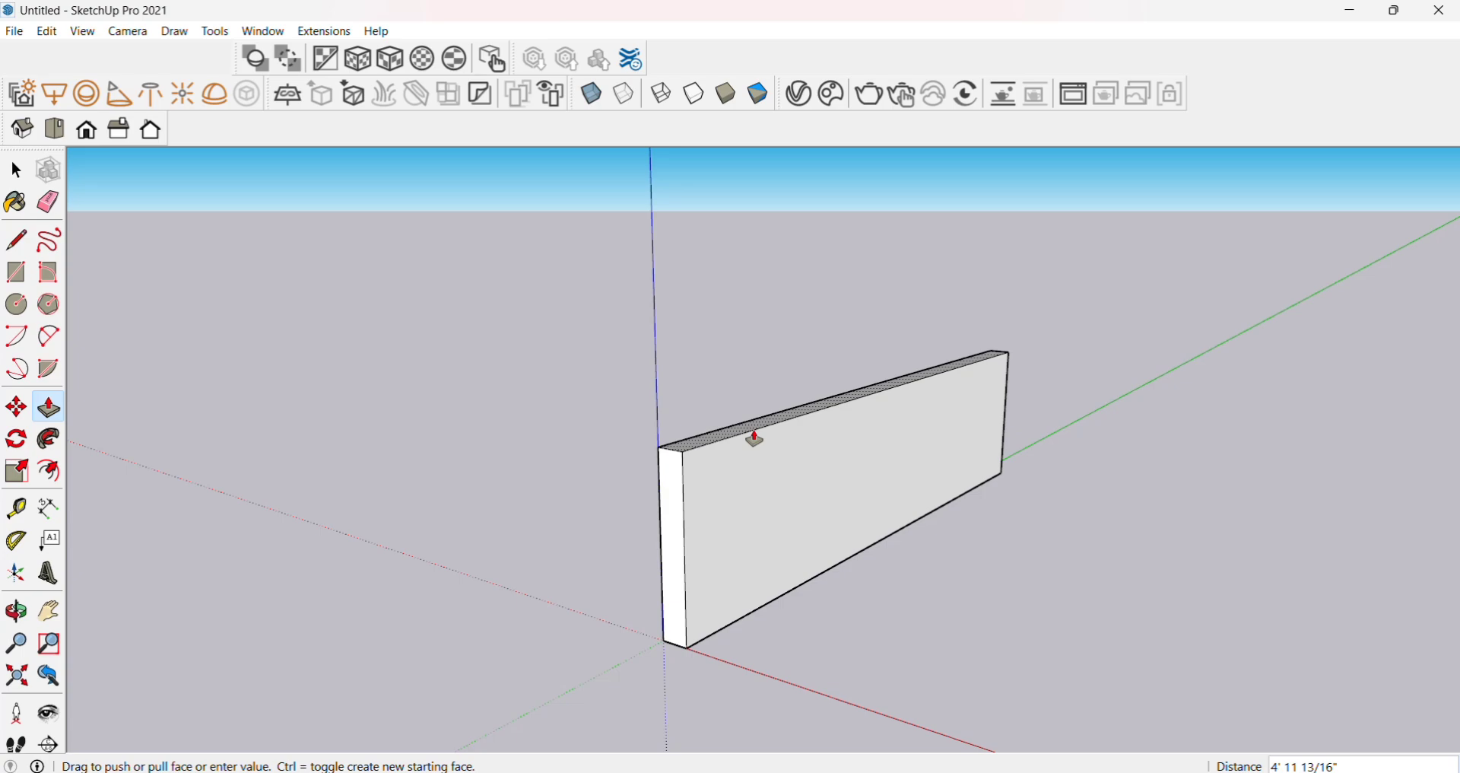
pyautogui.write("10'")
pyautogui.press('Return')
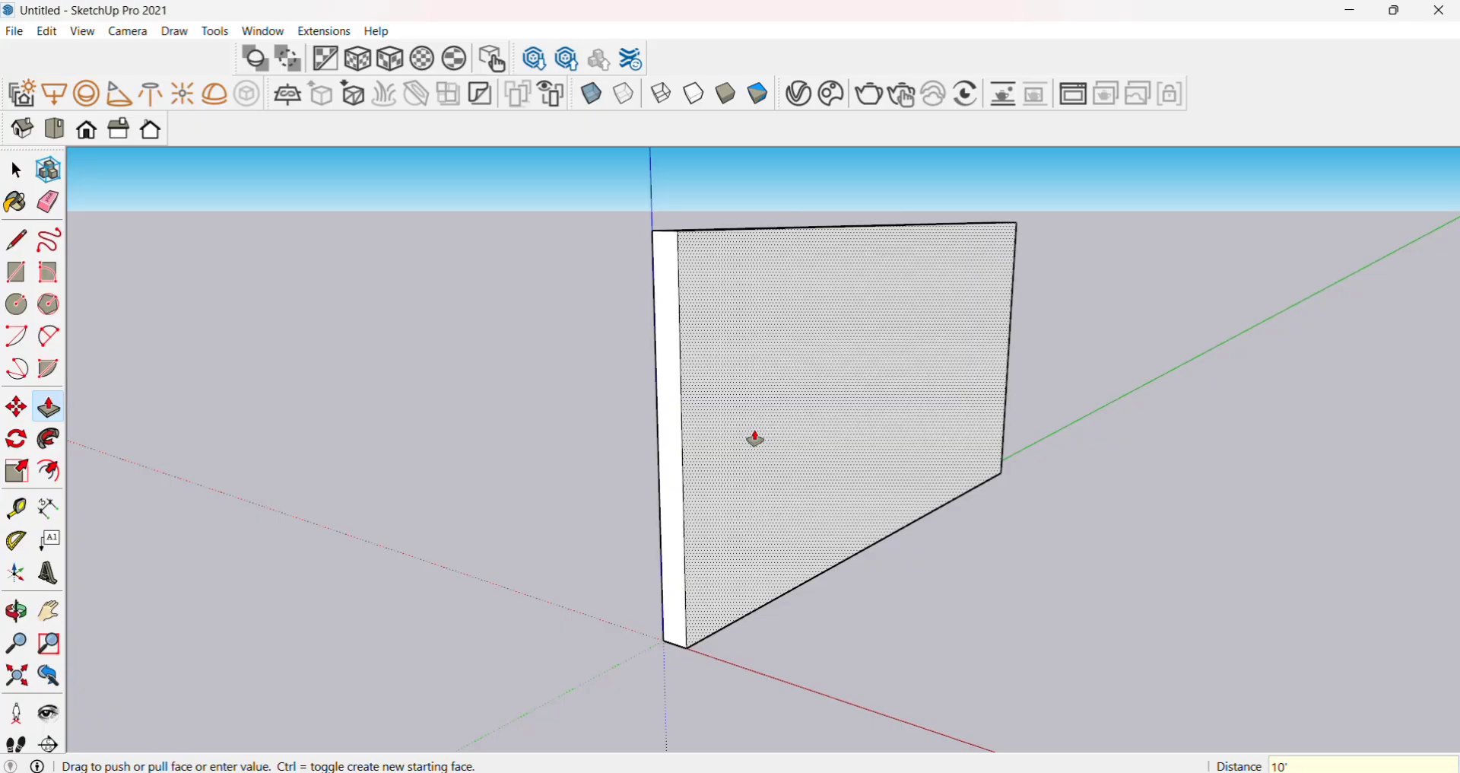
pyautogui.press('space')
pyautogui.scroll(-5, 580, 512)
pyautogui.moveTo(606, 453); pyautogui.dragTo(717, 439, button='middle')
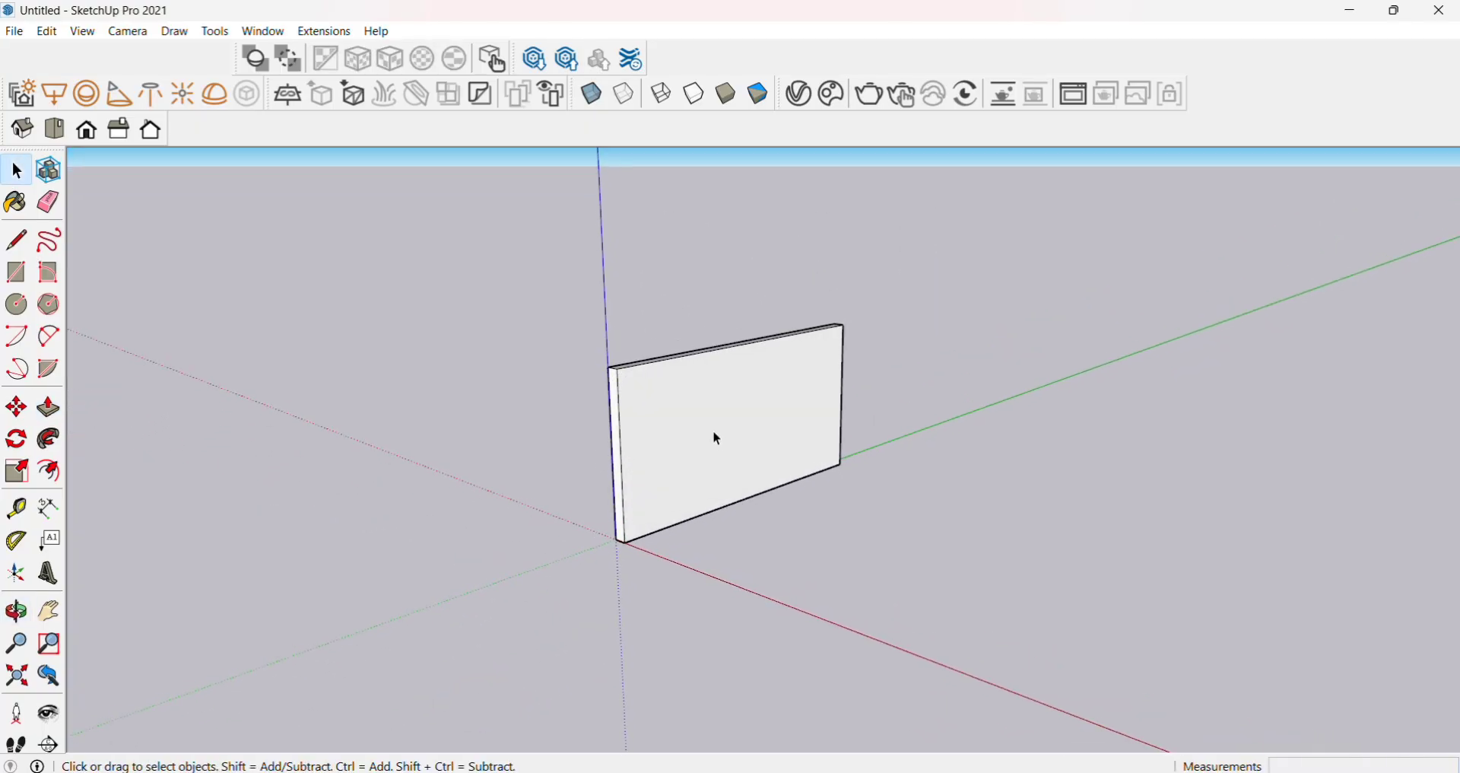
pyautogui.scroll(1, 717, 438)
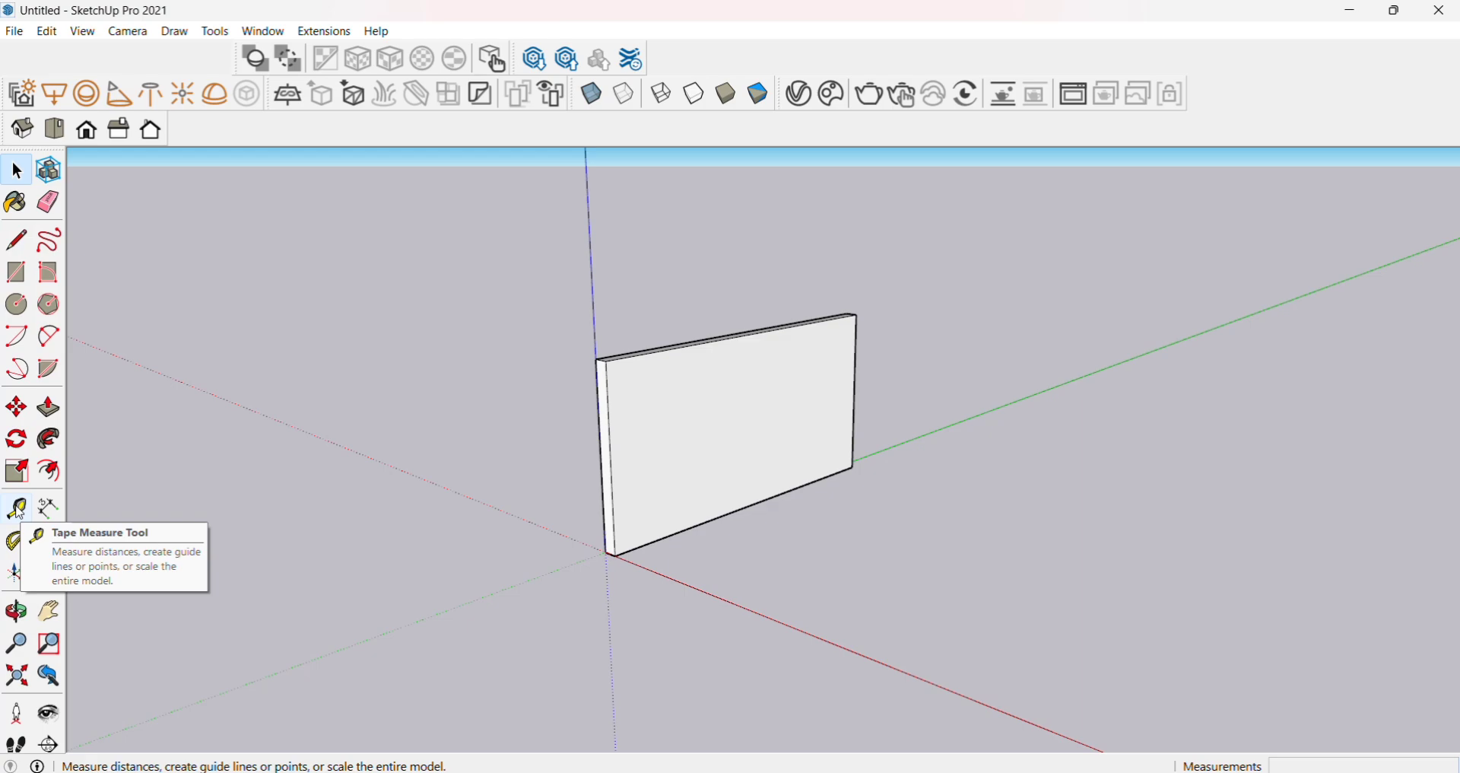
pyautogui.moveTo(659, 428); pyautogui.dragTo(641, 449, button='middle')
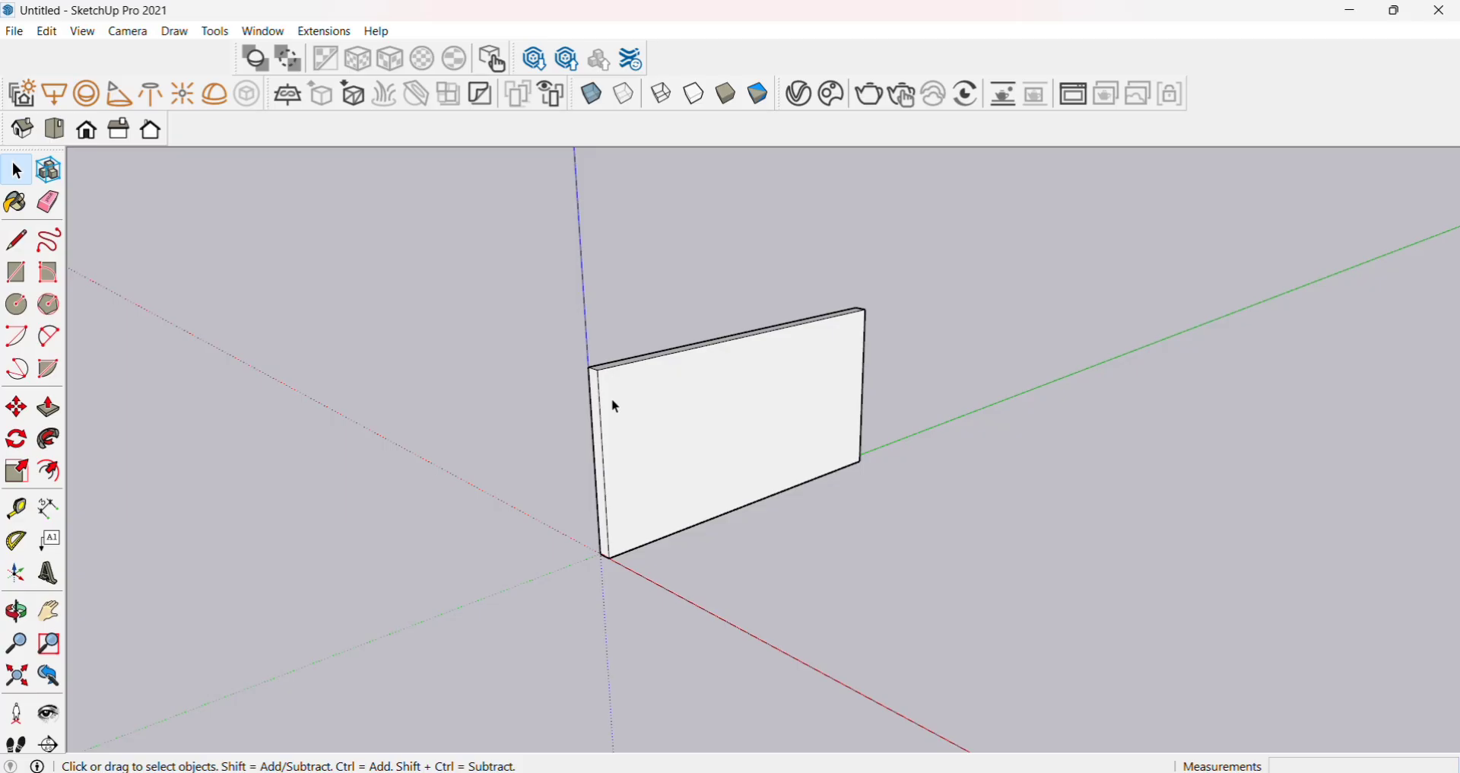
pyautogui.moveTo(694, 388); pyautogui.dragTo(685, 439, button='middle')
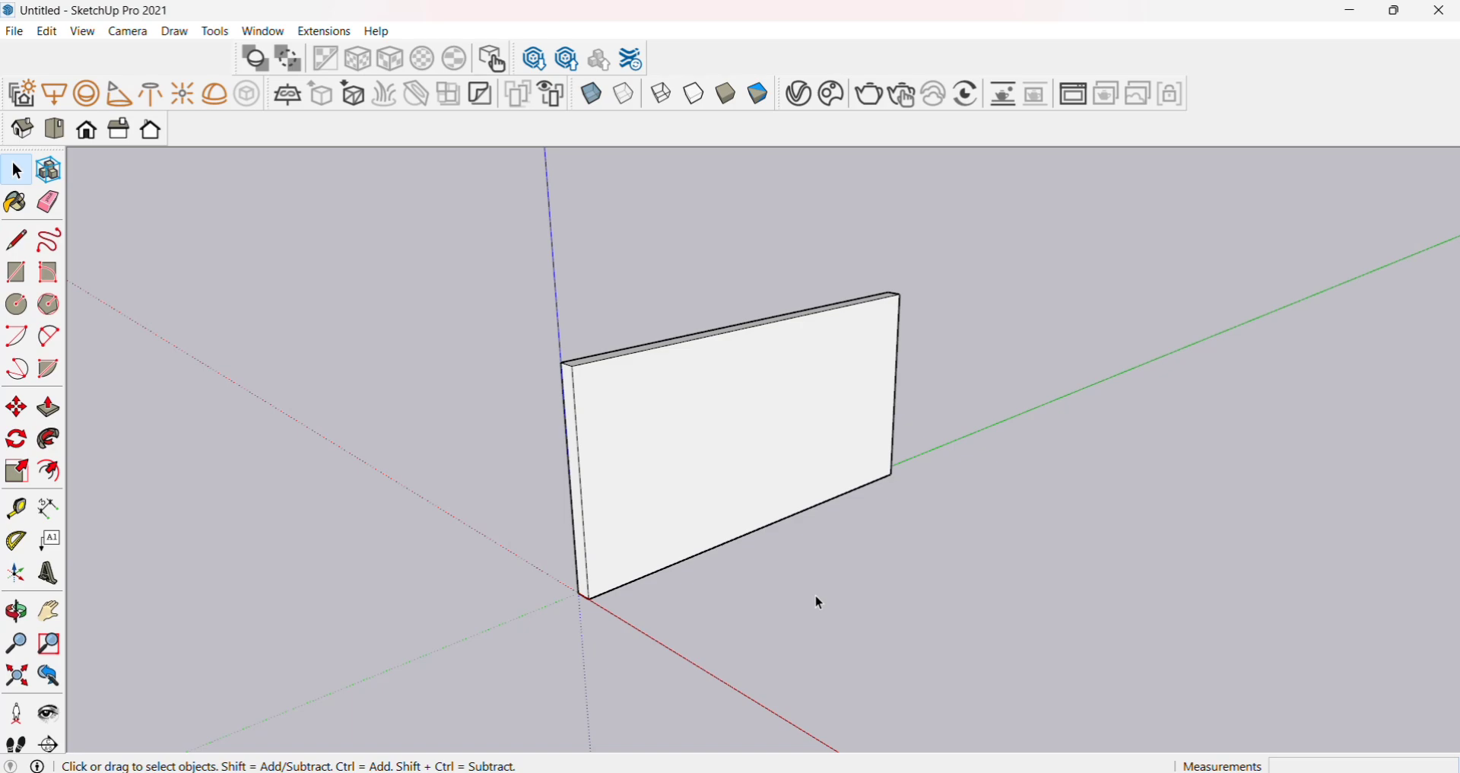
pyautogui.moveTo(815, 595); pyautogui.dragTo(669, 496, button='middle')
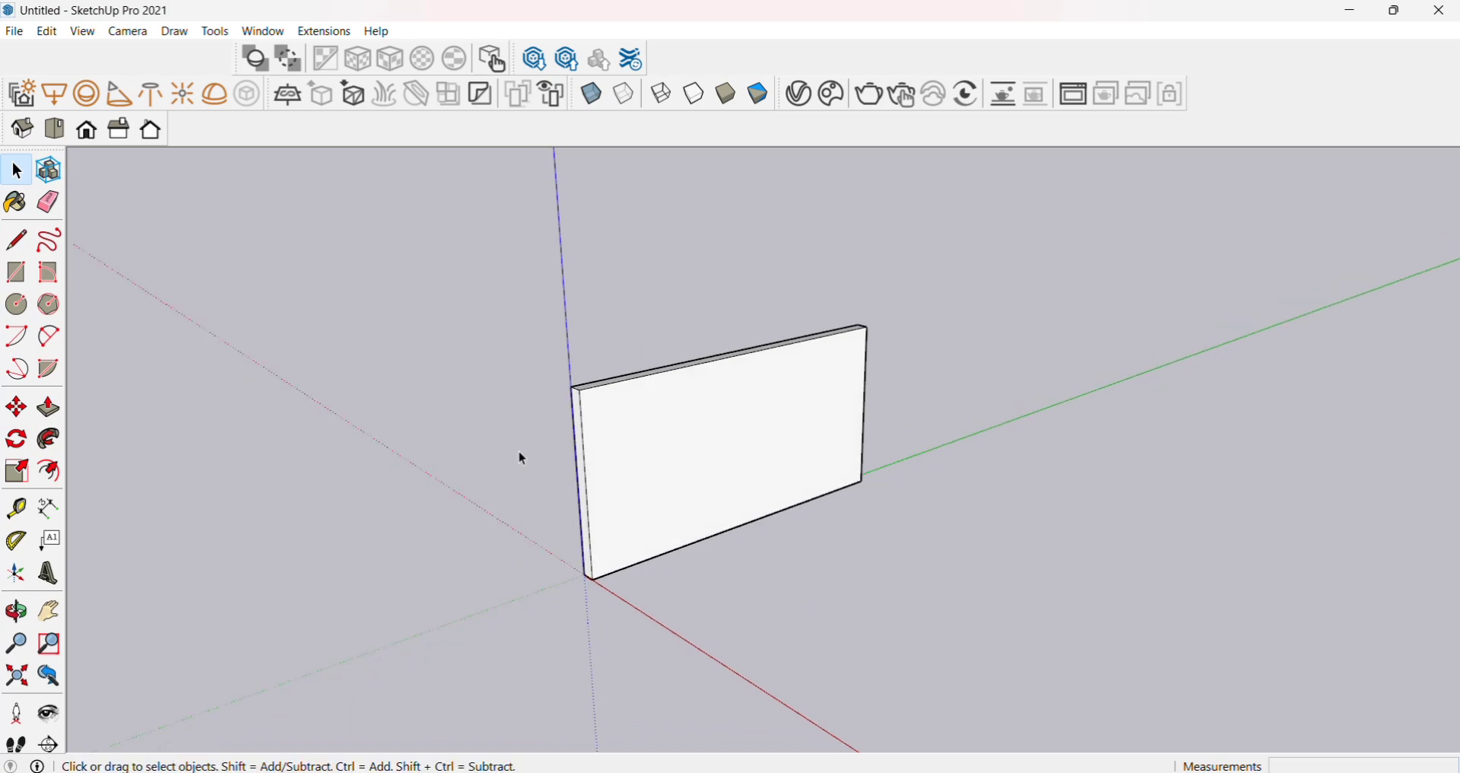
# Place a vertical guide on the wall's front face, 4' from its vertical edge near the origin.
pyautogui.scroll(2, 805, 436)
pyautogui.scroll(1, 578, 532)
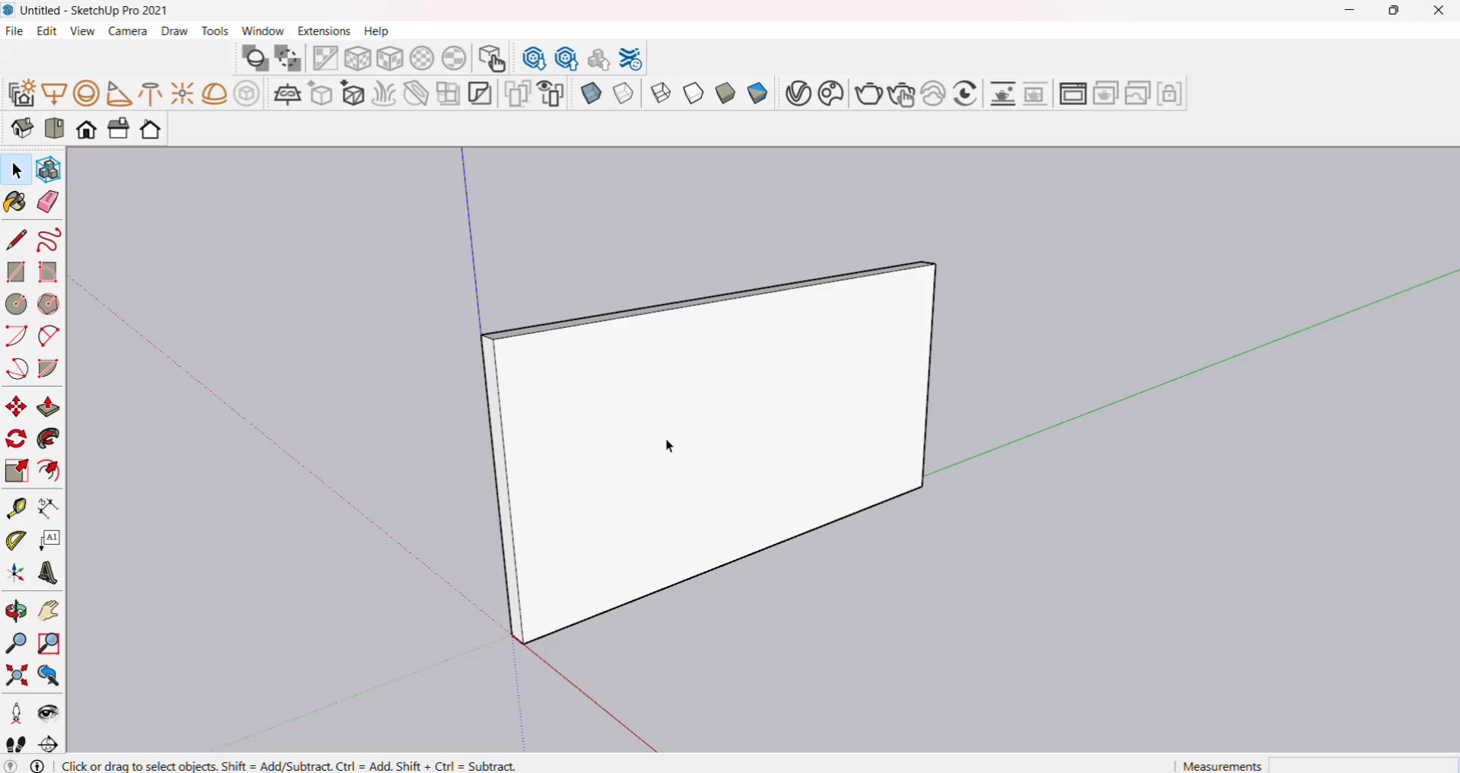
pyautogui.click(23, 513)
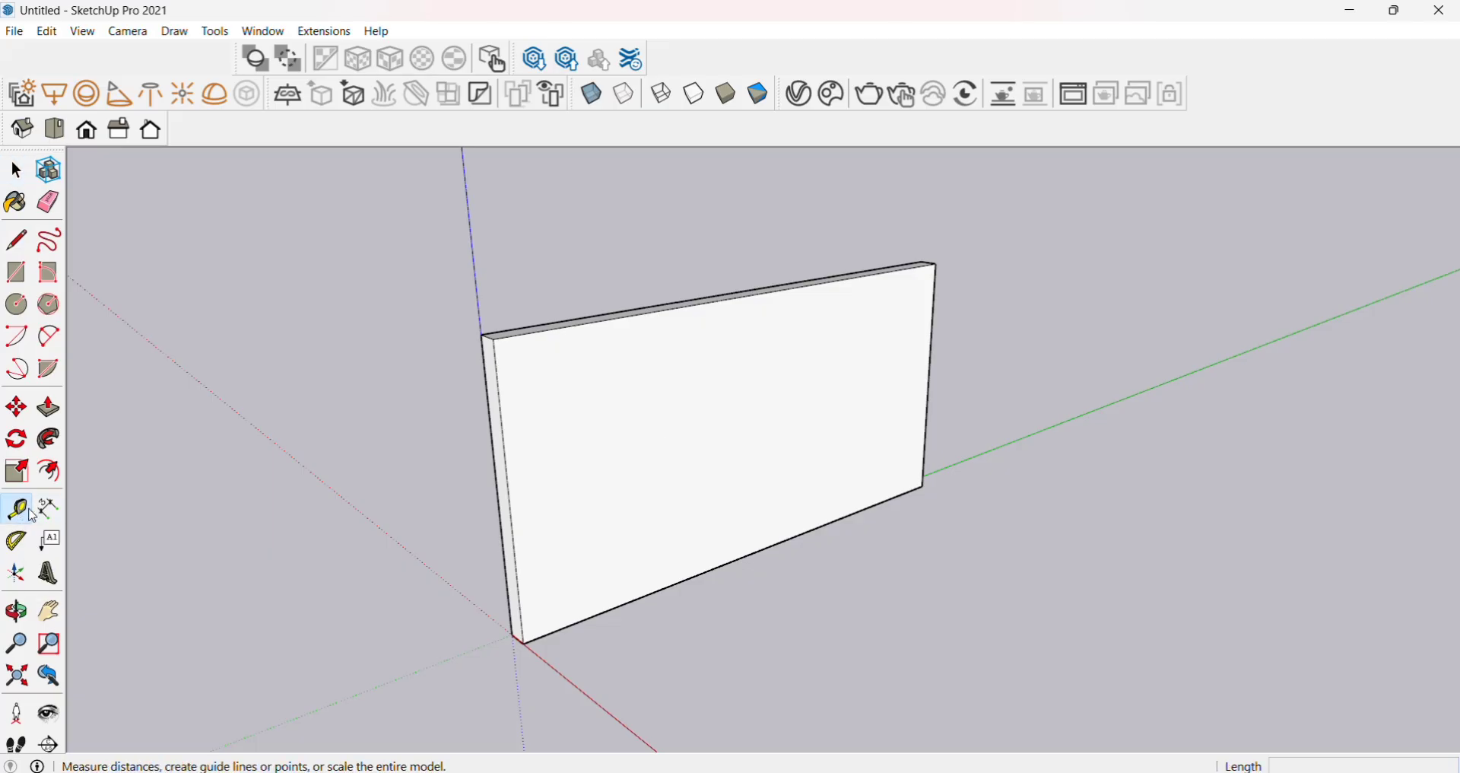
pyautogui.click(519, 582)
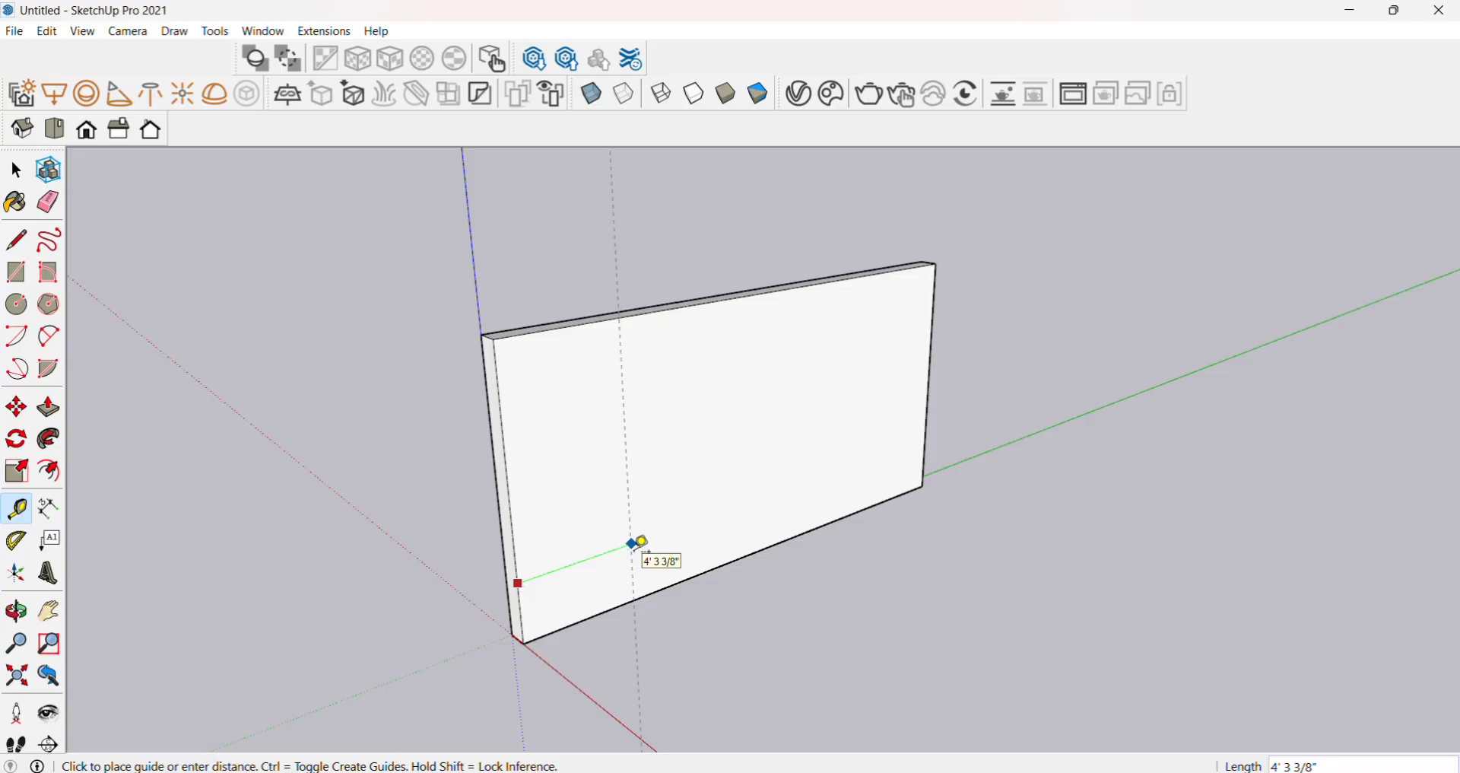
pyautogui.write('4')
pyautogui.press('Return')
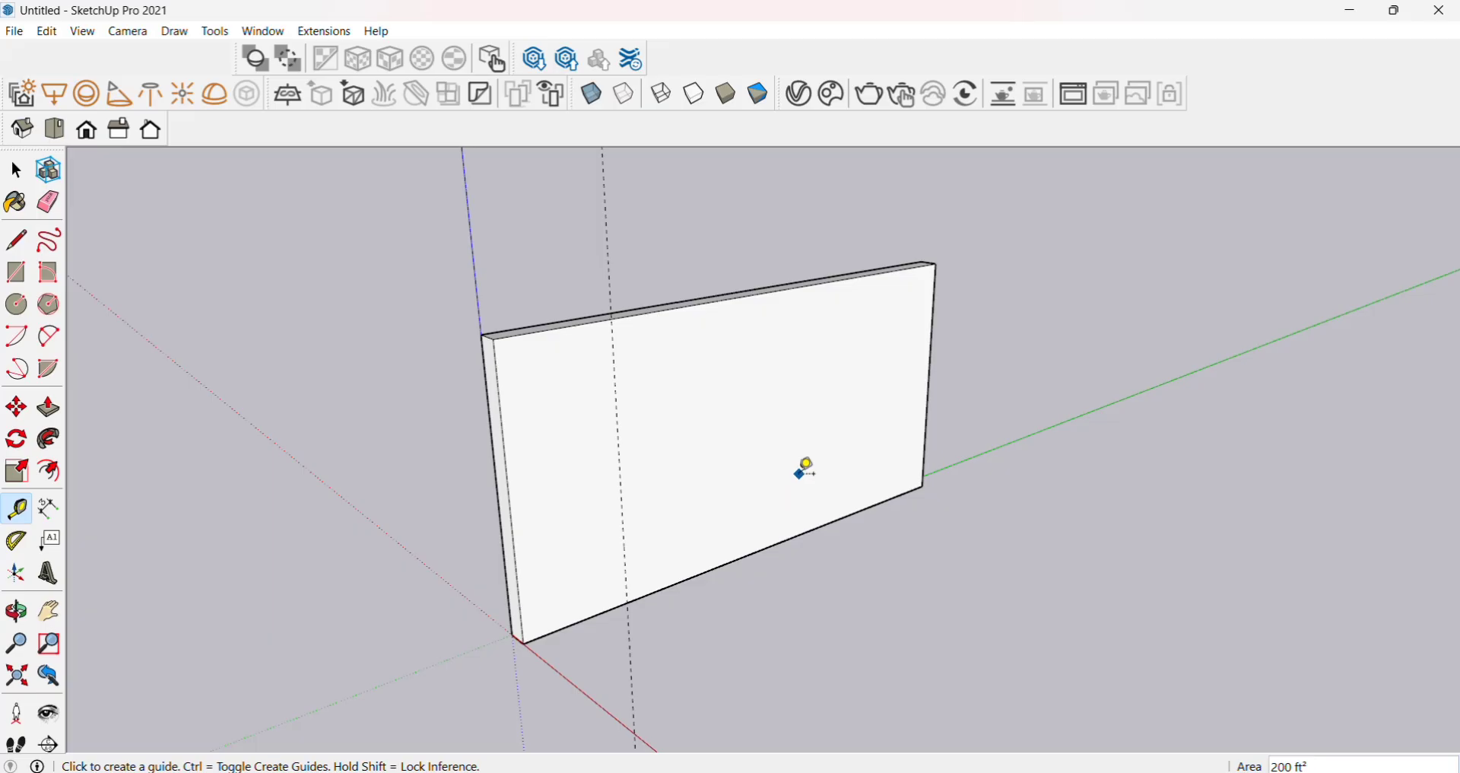
# Add a second vertical guide 3' beyond the first one, toward the wall's far end.
pyautogui.scroll(1, 804, 472)
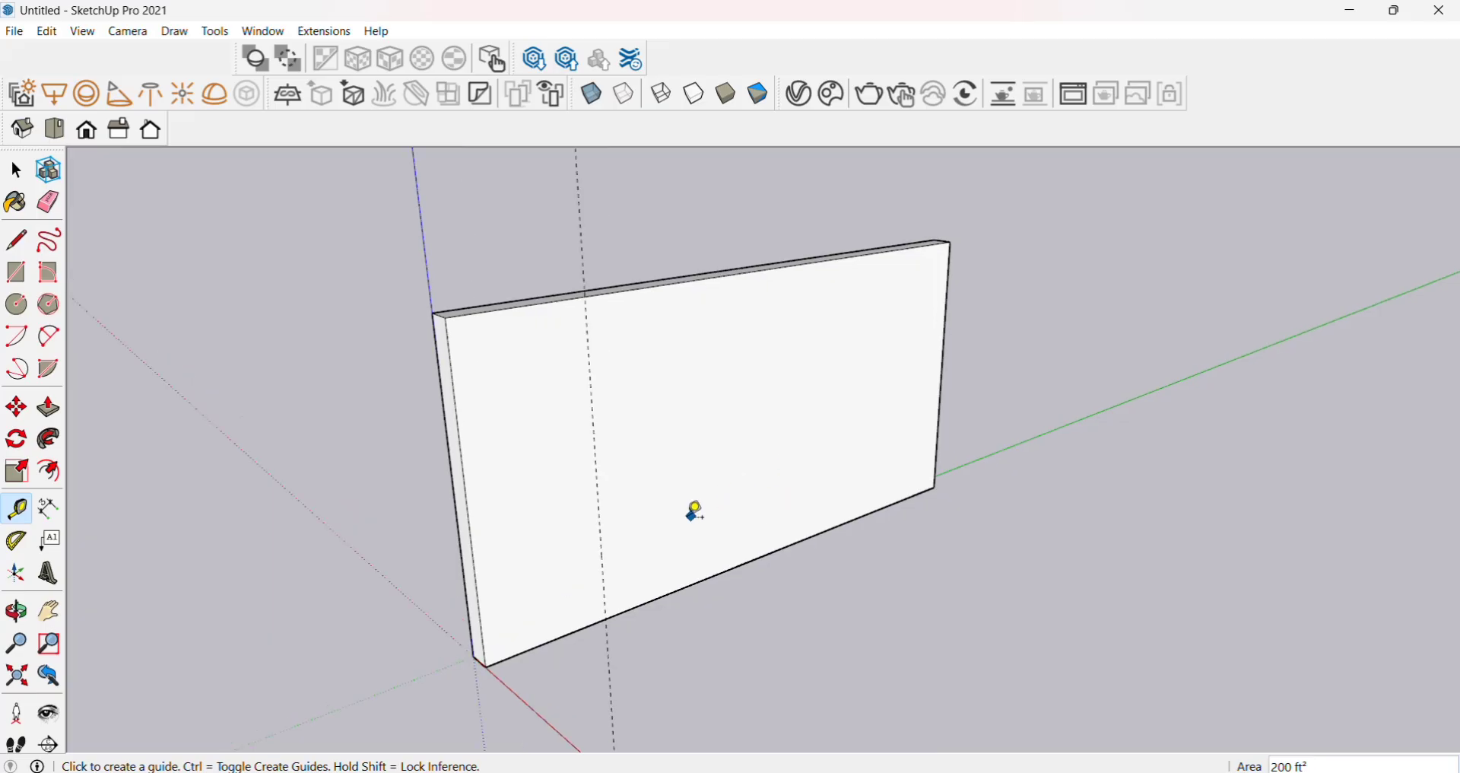
pyautogui.click(602, 548)
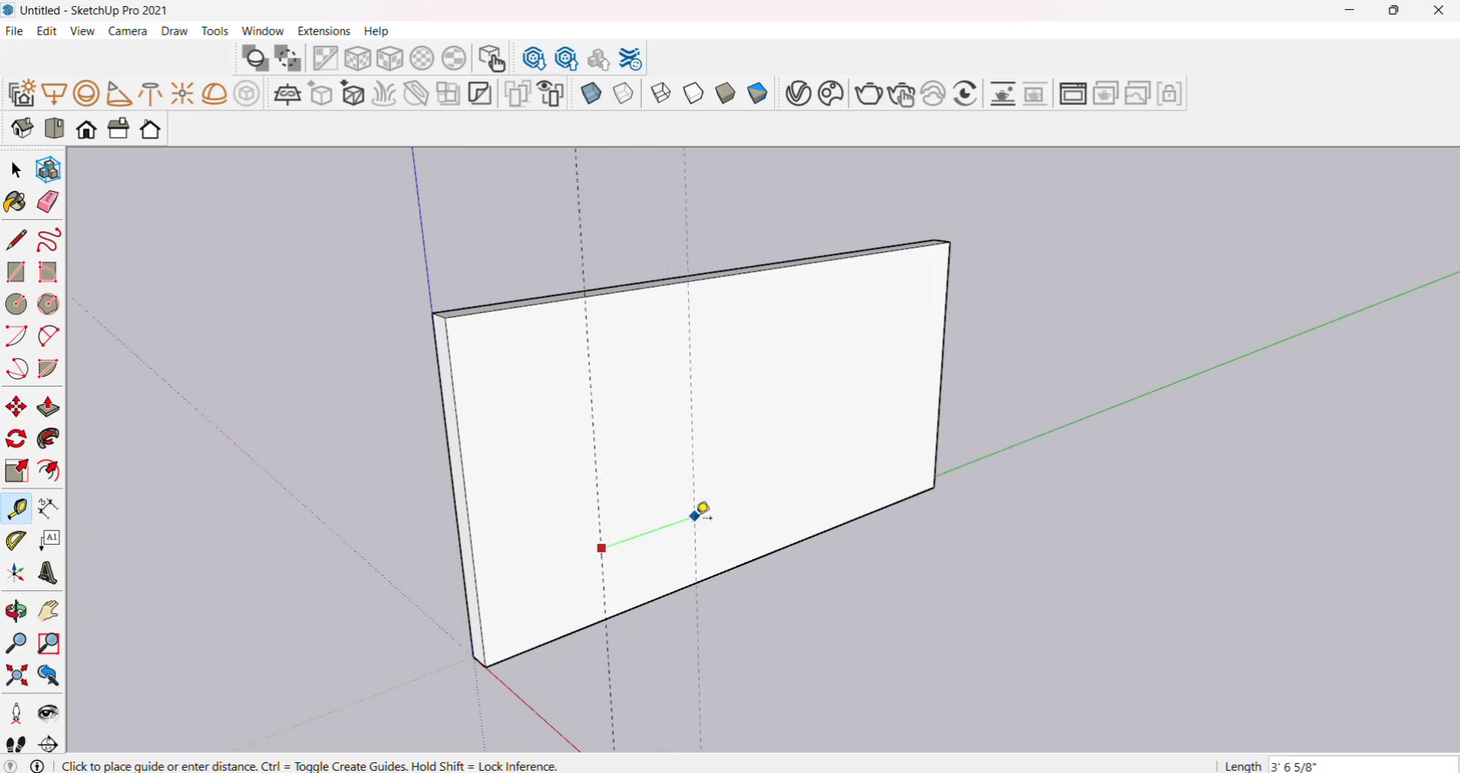
pyautogui.write('3')
pyautogui.press('Return')
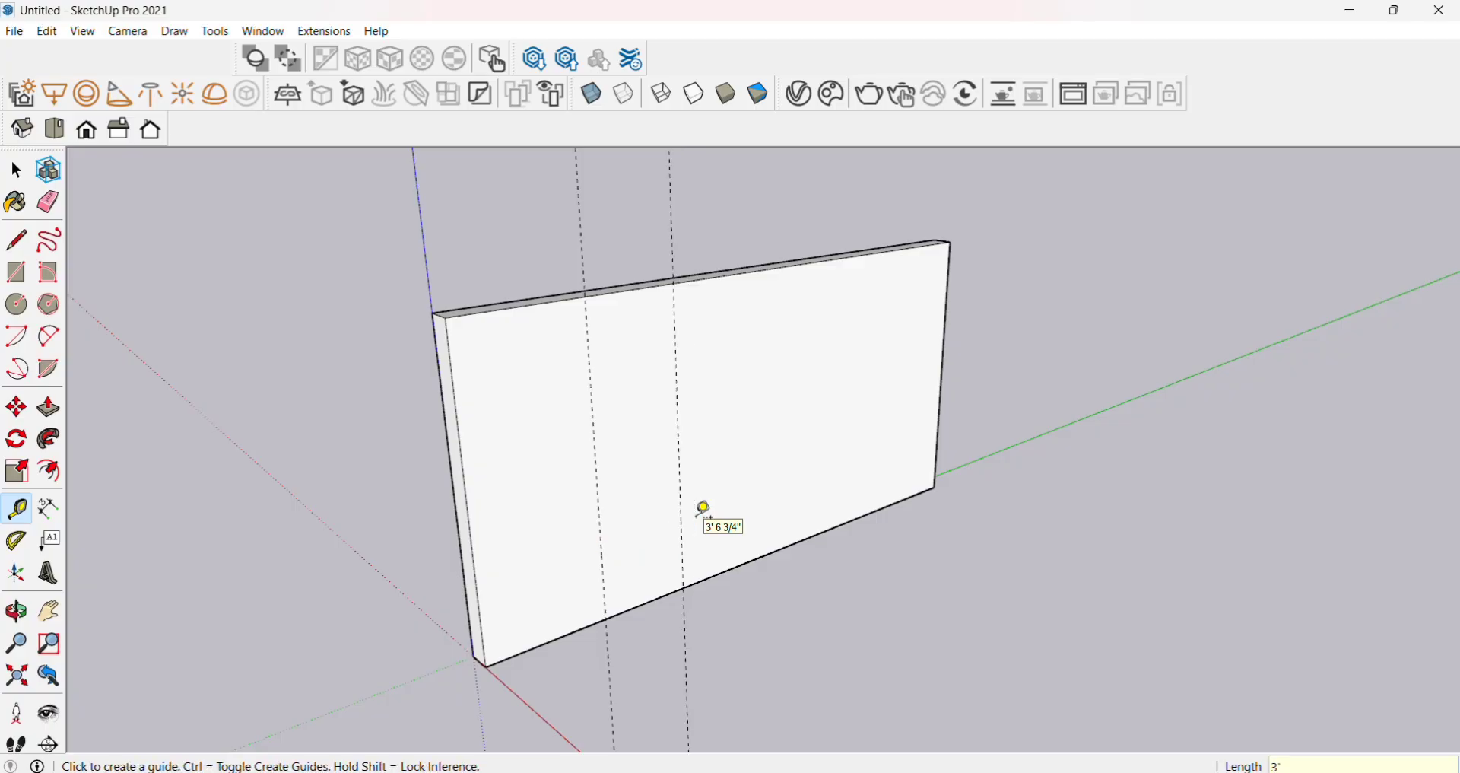
# Place a horizontal guide on the front face, 7' above the wall's bottom edge.
pyautogui.click(641, 605)
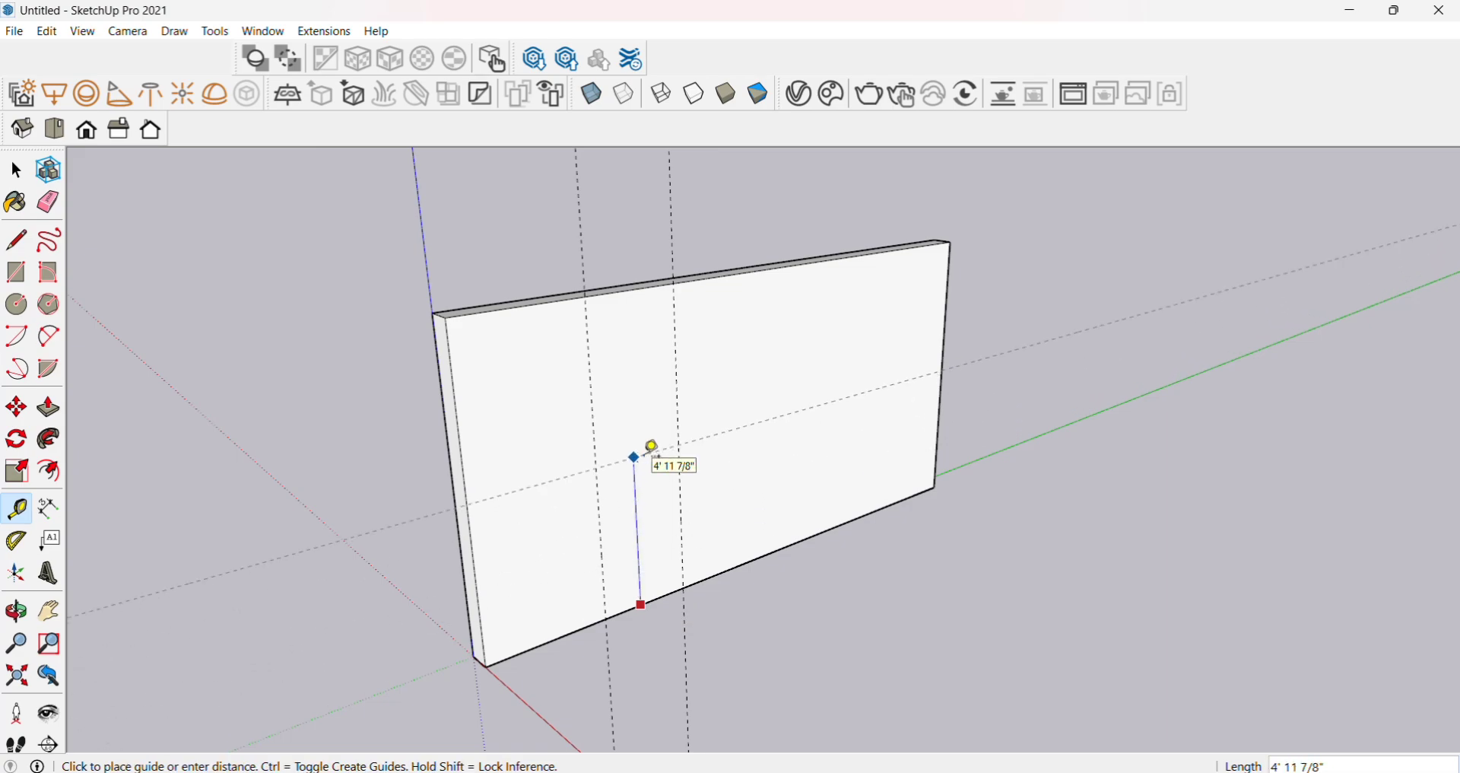
pyautogui.write('7')
pyautogui.press('Return')
pyautogui.press('space')
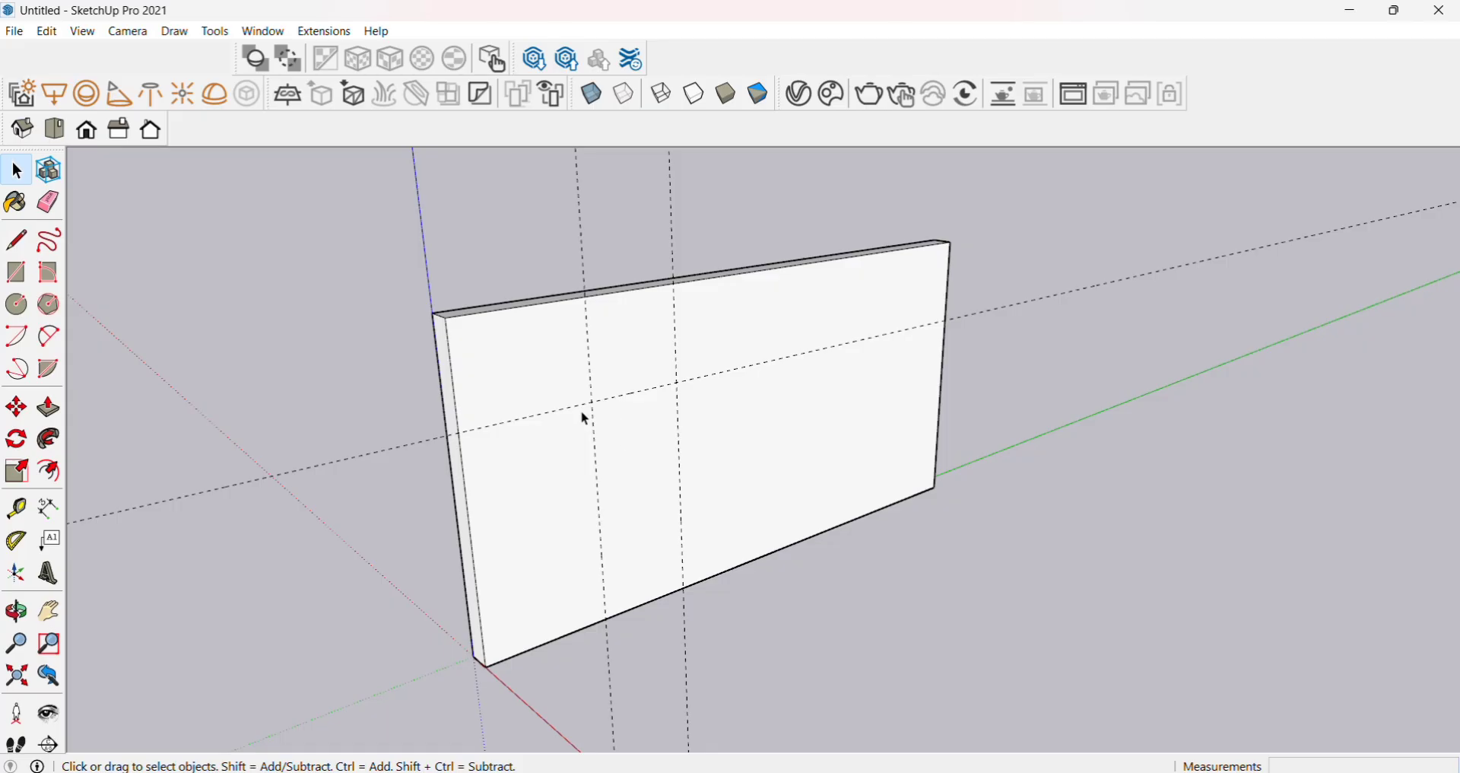
# Draw a 7' by 3' door rectangle between the two vertical guides, from the horizontal guide down to the wall's bottom edge.
pyautogui.click(635, 434)
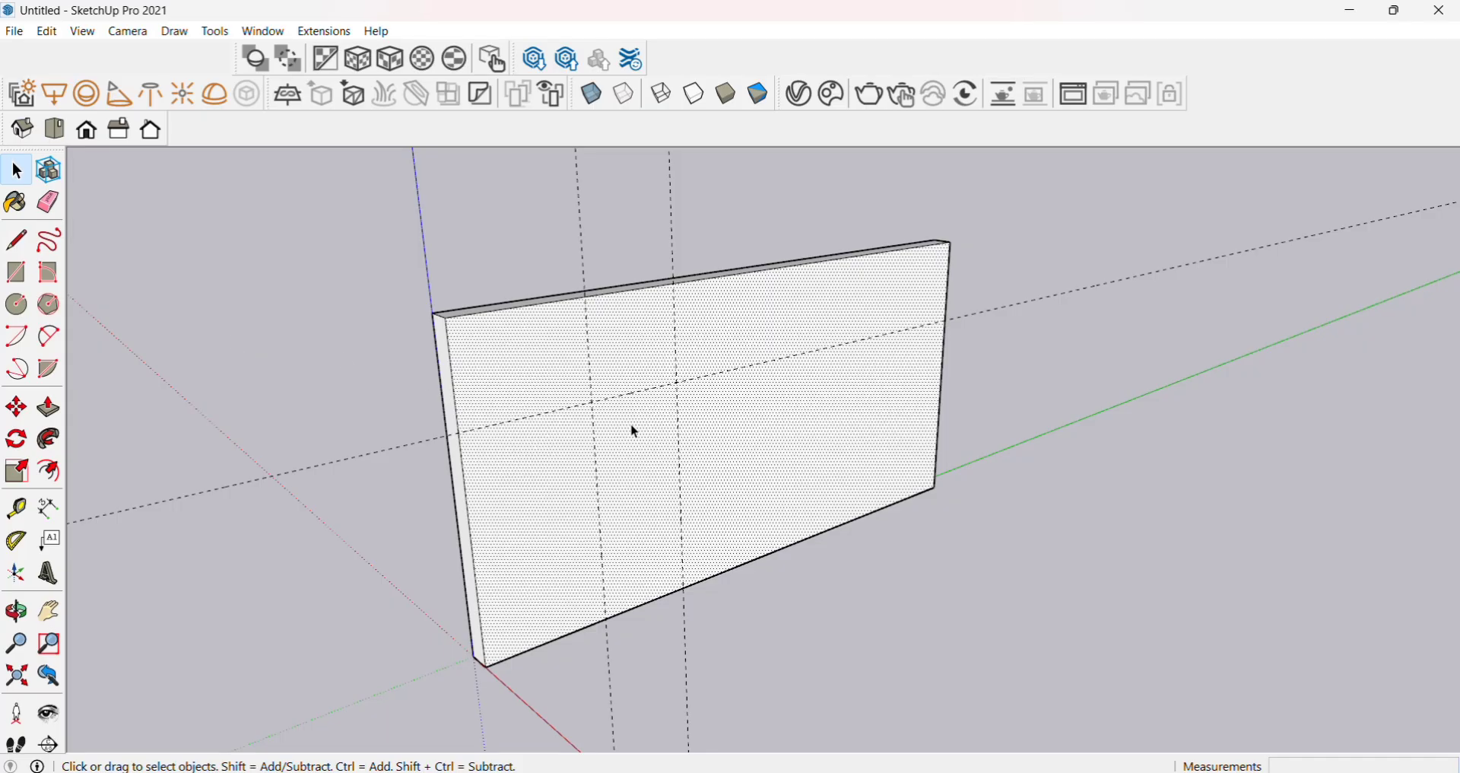
pyautogui.click(120, 321)
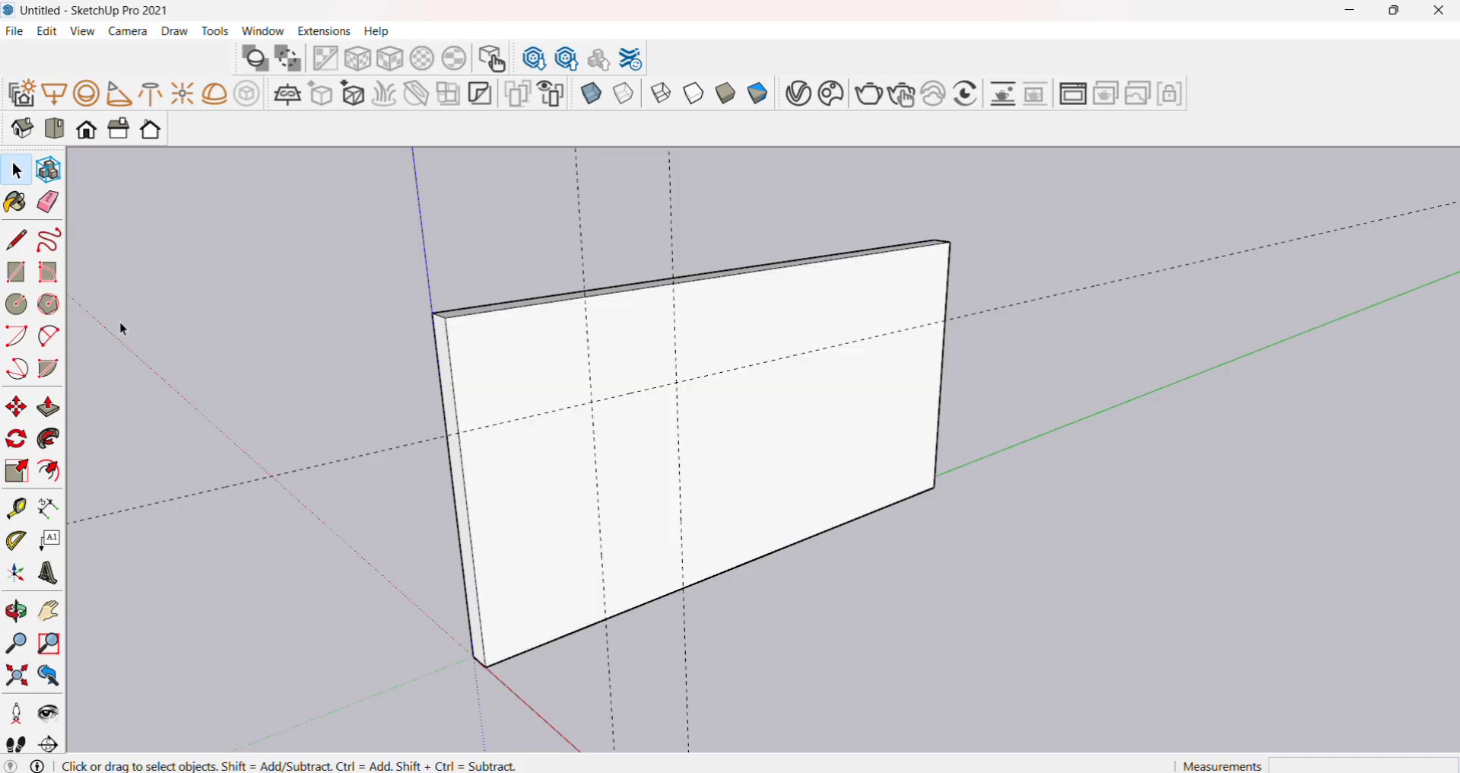
pyautogui.click(17, 272)
pyautogui.scroll(1, 668, 518)
pyautogui.scroll(1, 668, 518)
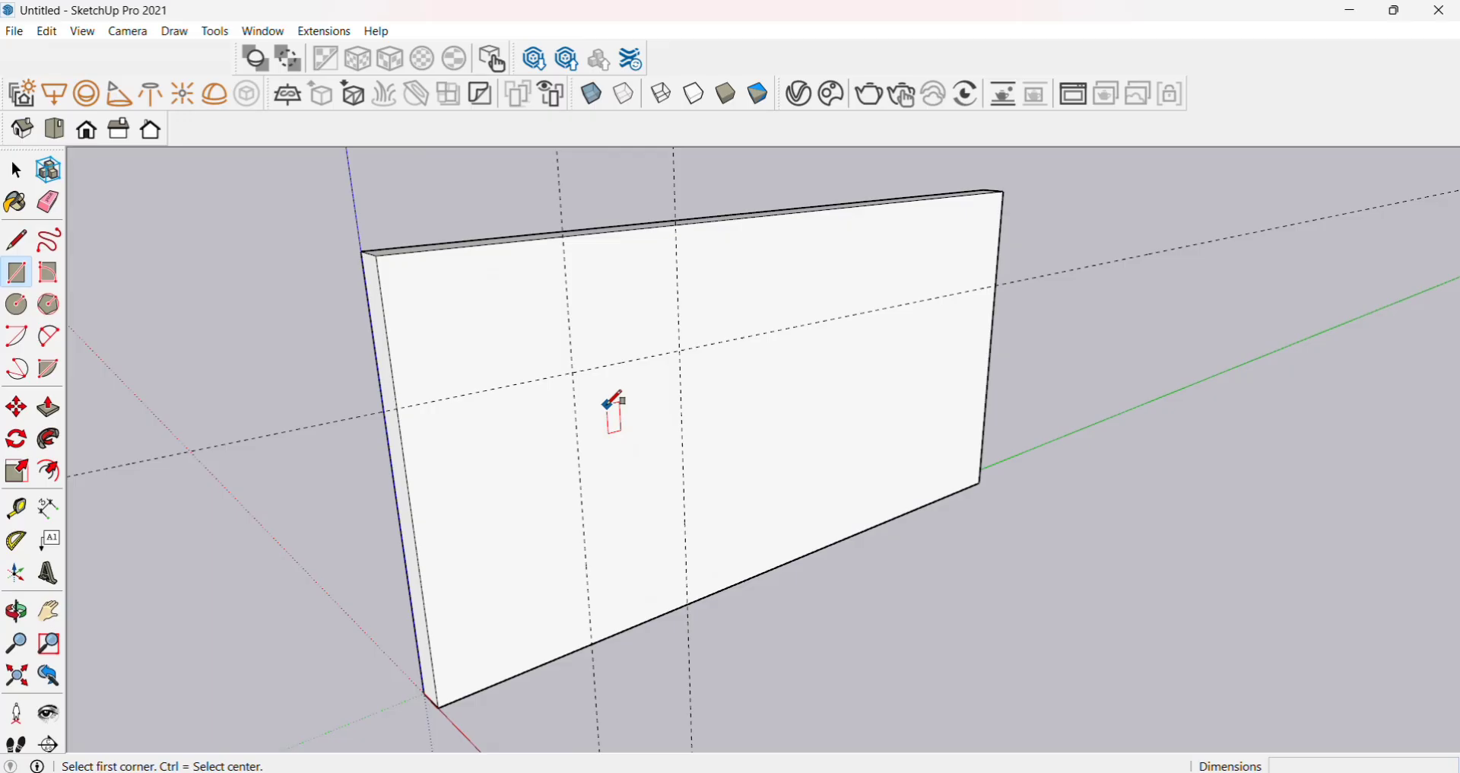
pyautogui.click(573, 371)
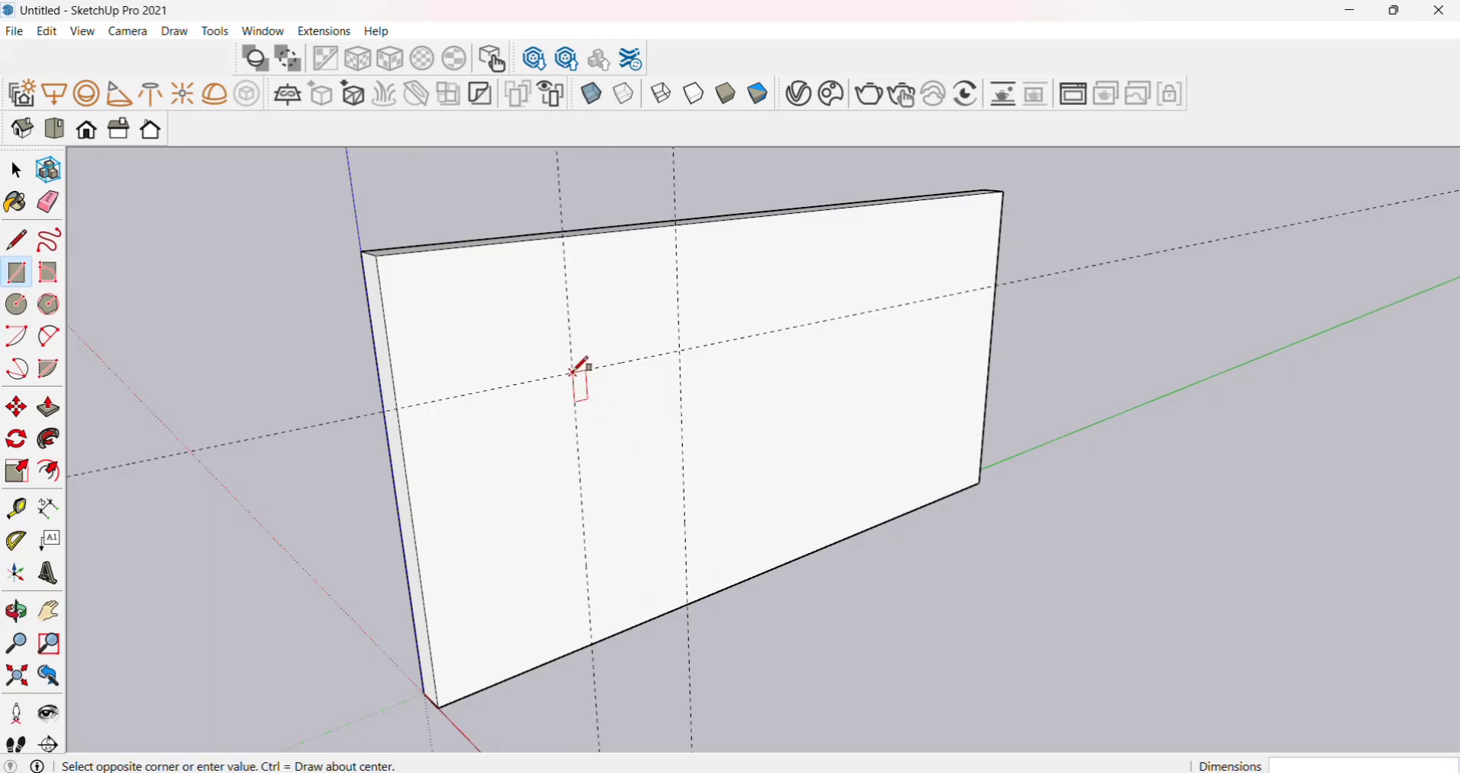
pyautogui.click(688, 603)
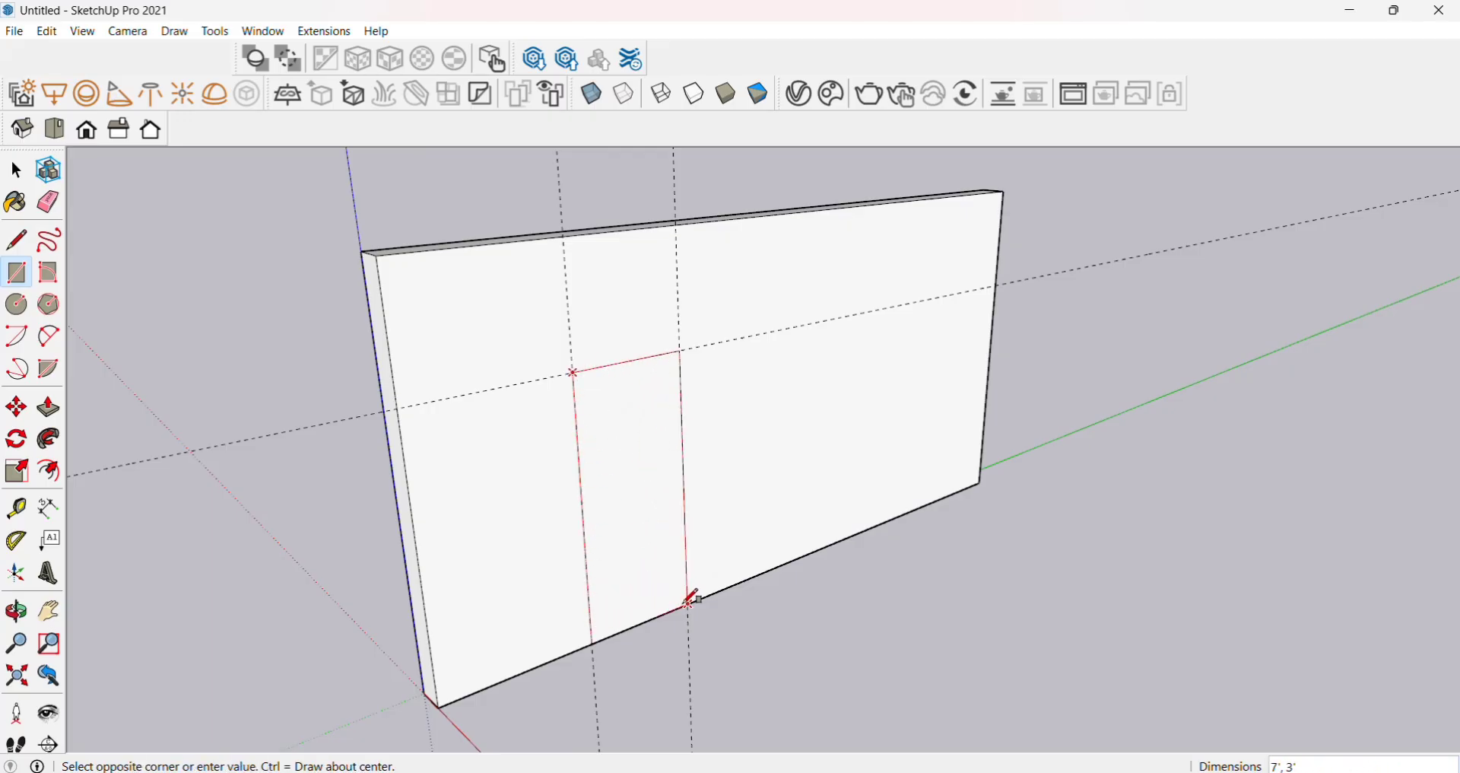
# Push the door rectangle 9" through the wall's full thickness to cut the door opening.
pyautogui.scroll(-1, 721, 633)
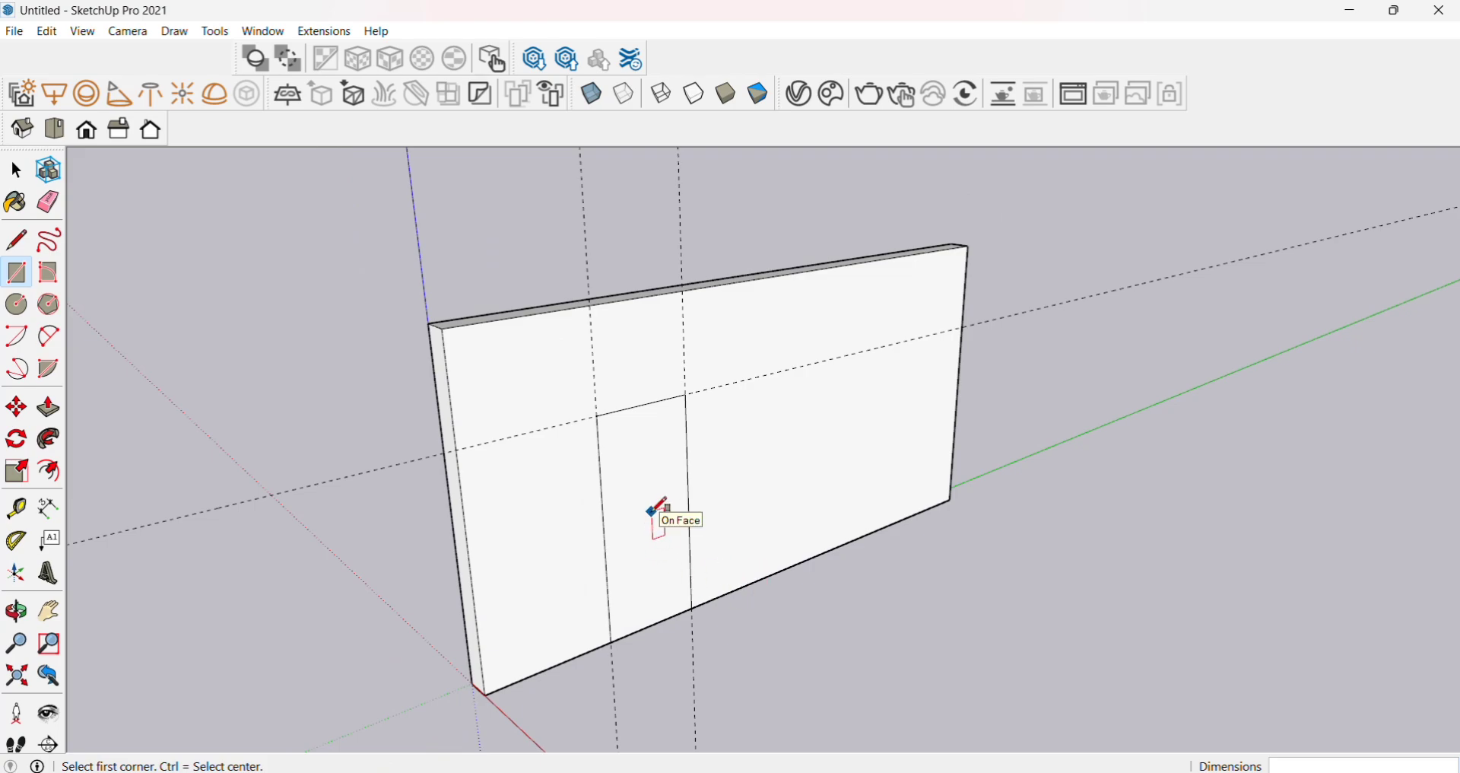
pyautogui.press('p')
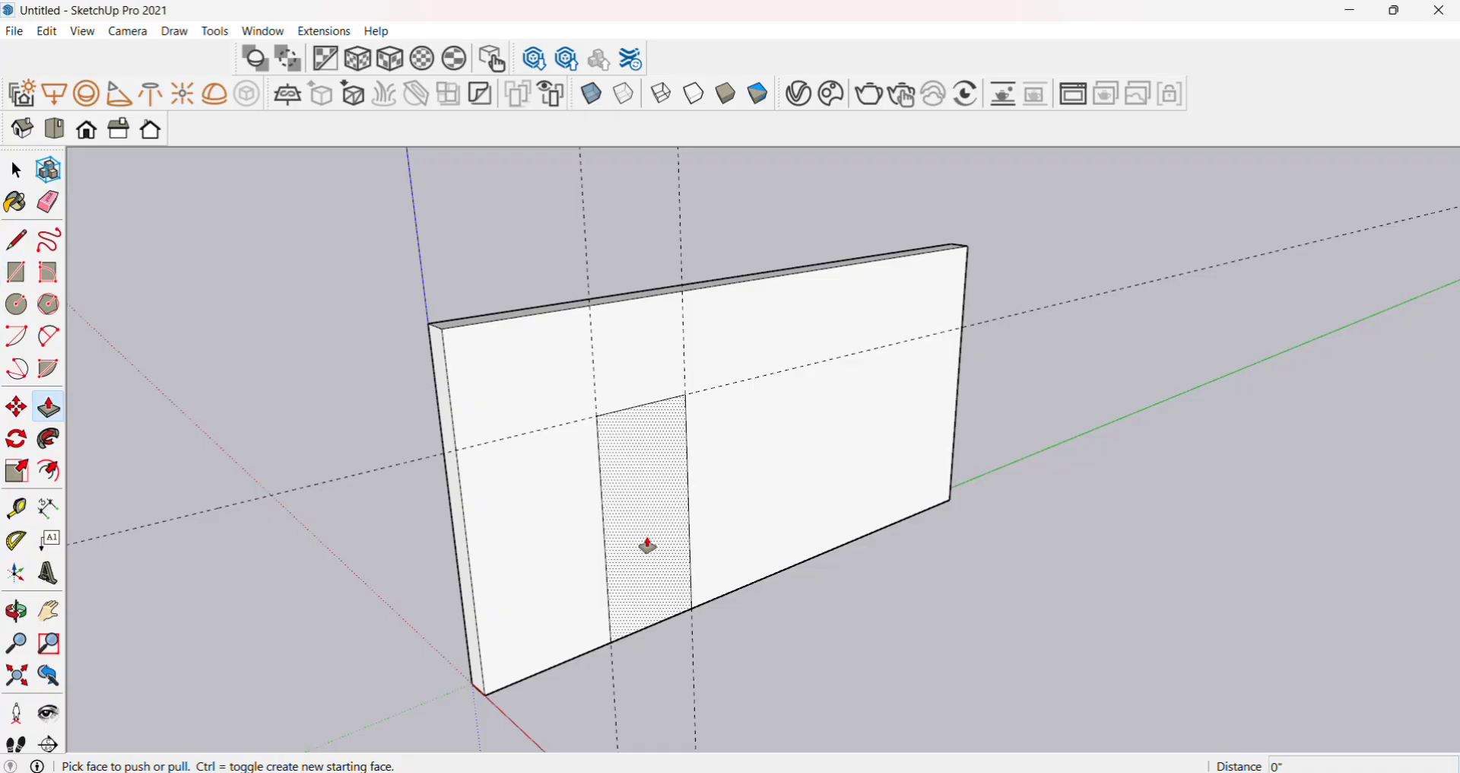
pyautogui.moveTo(646, 545); pyautogui.dragTo(473, 696)
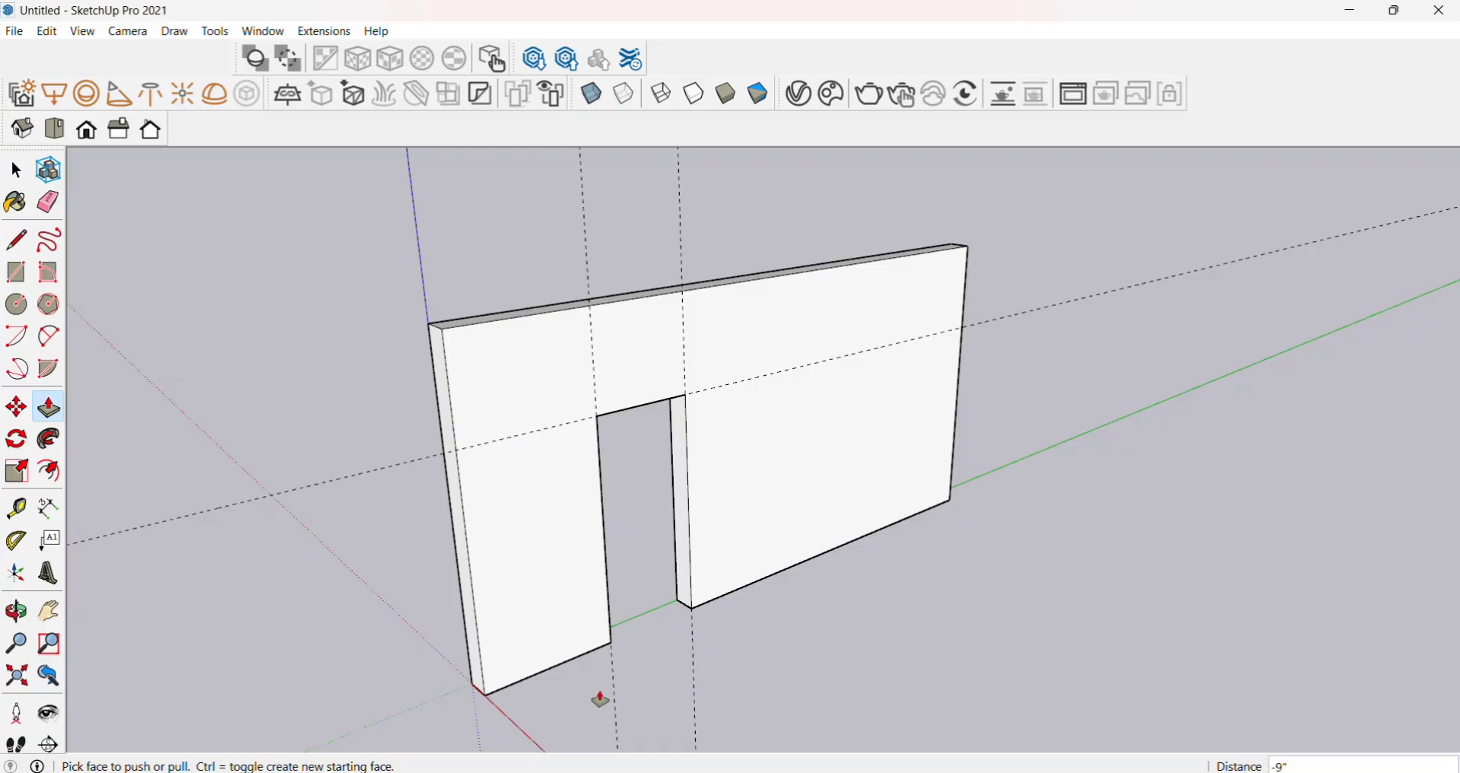
pyautogui.press('space')
# Delete all construction guides from the model.
pyautogui.moveTo(535, 544); pyautogui.dragTo(626, 368, button='middle')
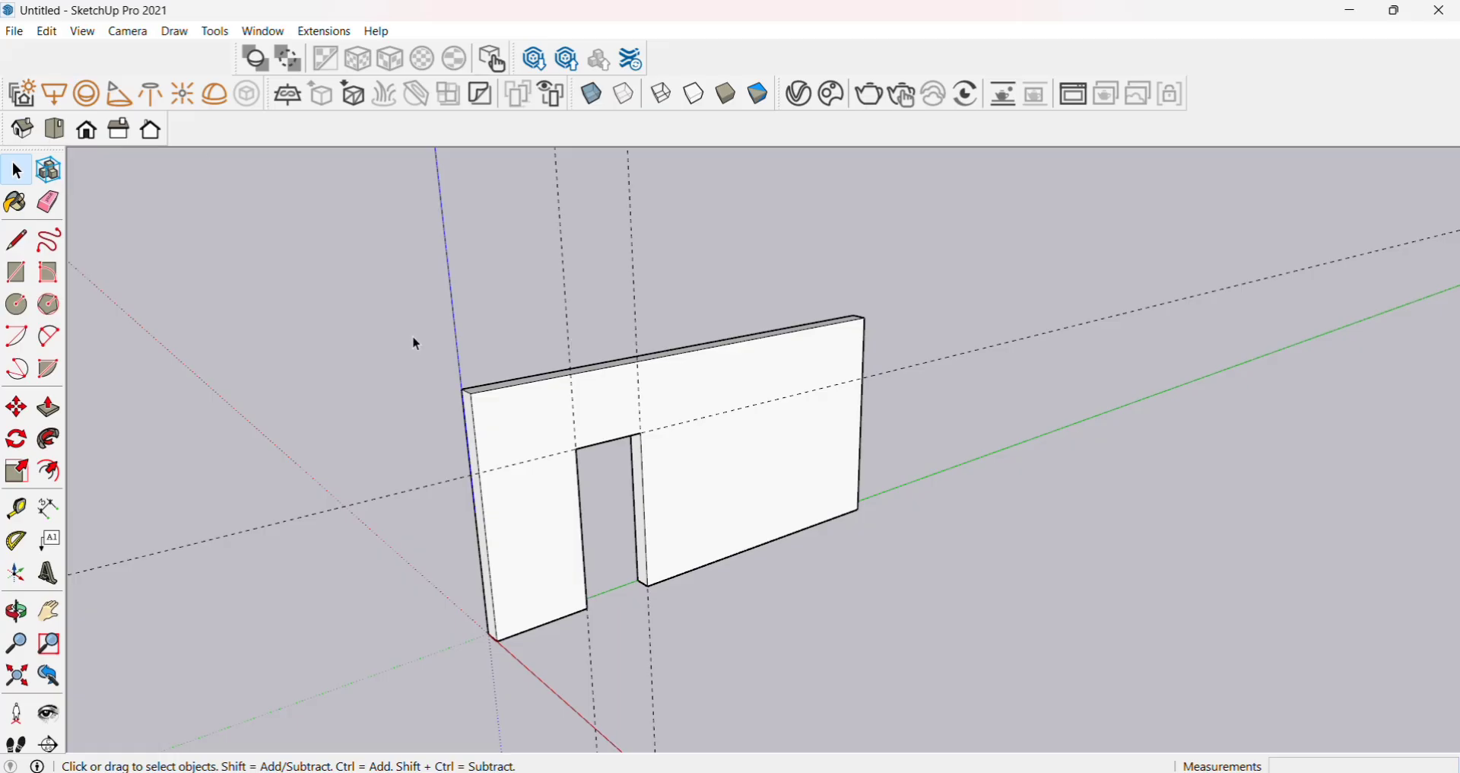
pyautogui.click(51, 33)
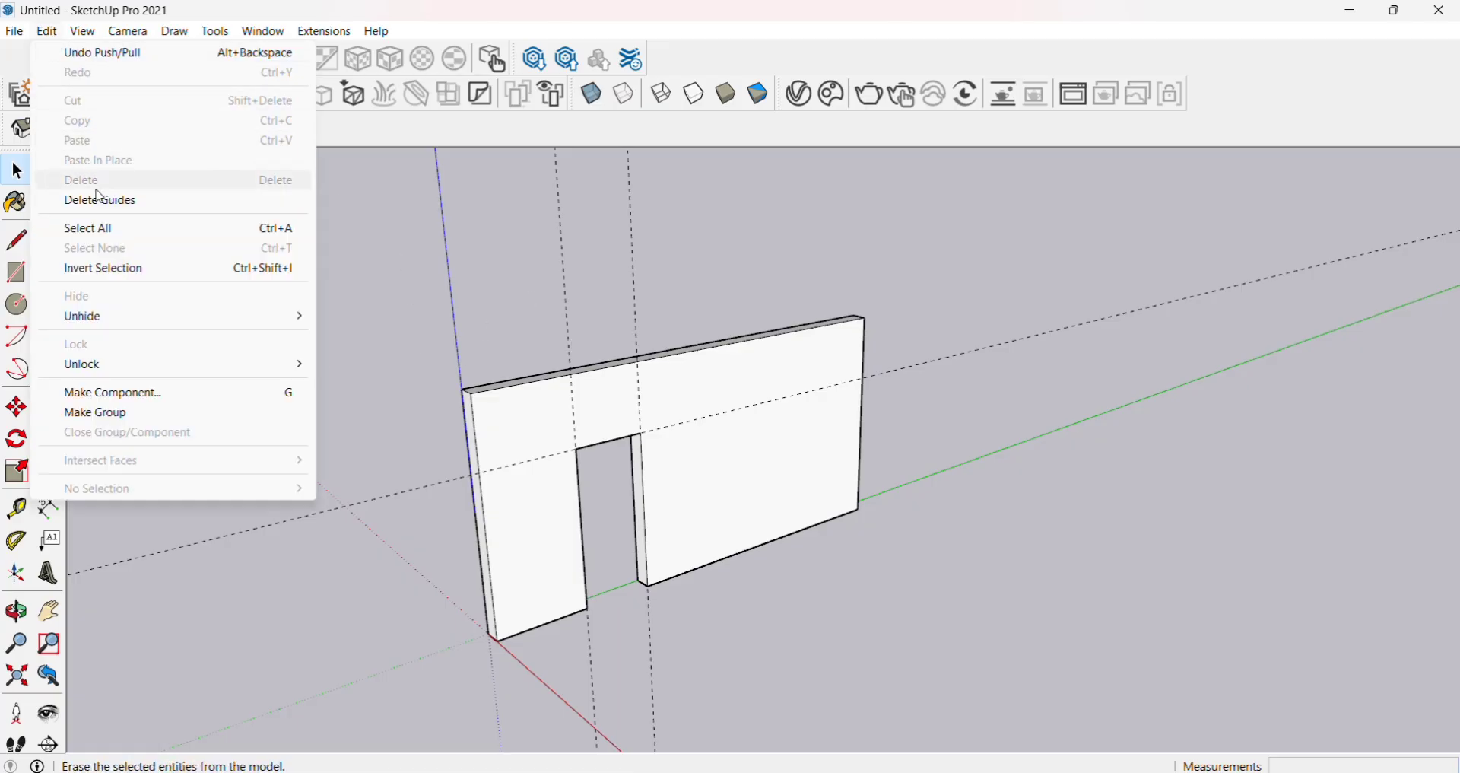
pyautogui.click(152, 210)
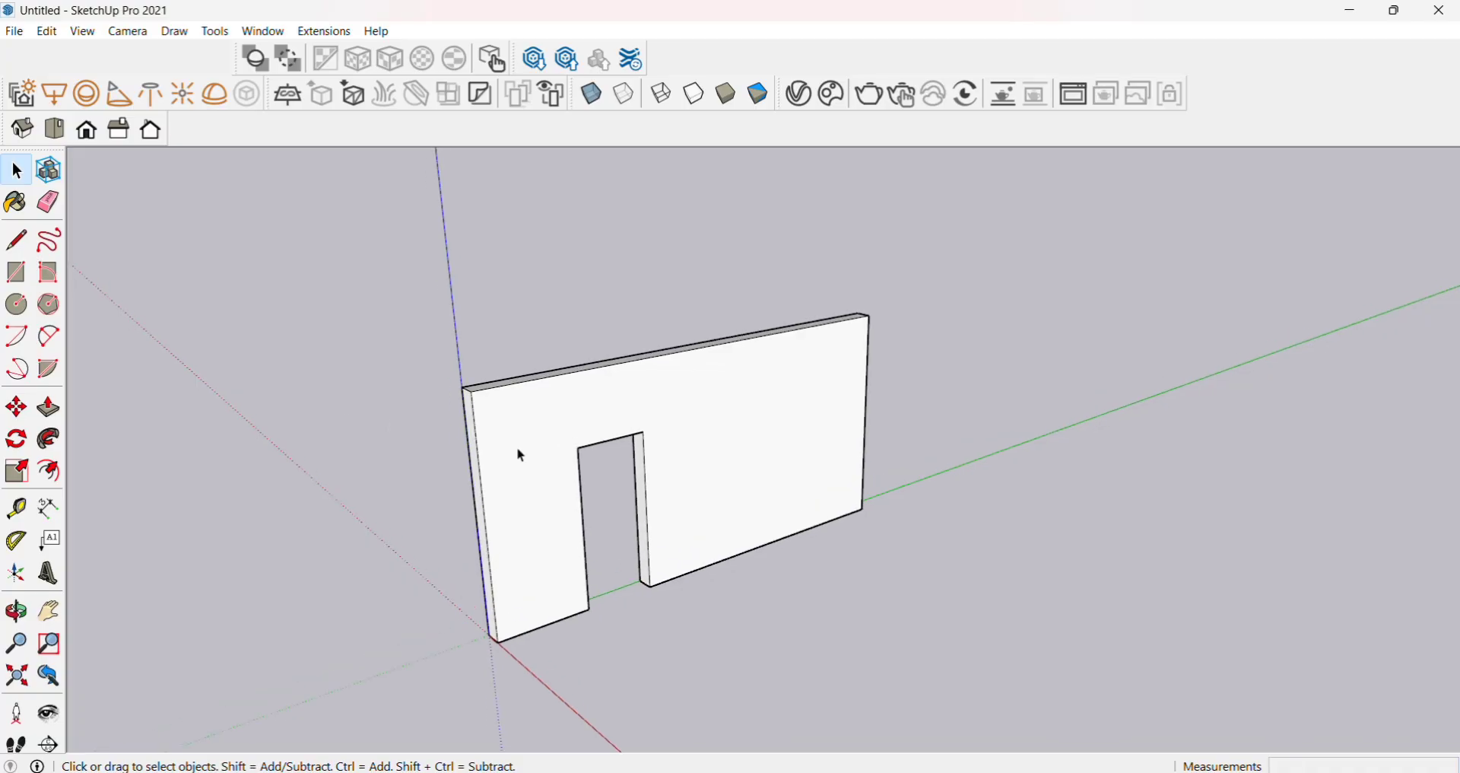
# Place a vertical guide 3' beyond the door opening's right edge and a second one 3' farther along the wall.
pyautogui.scroll(2, 688, 487)
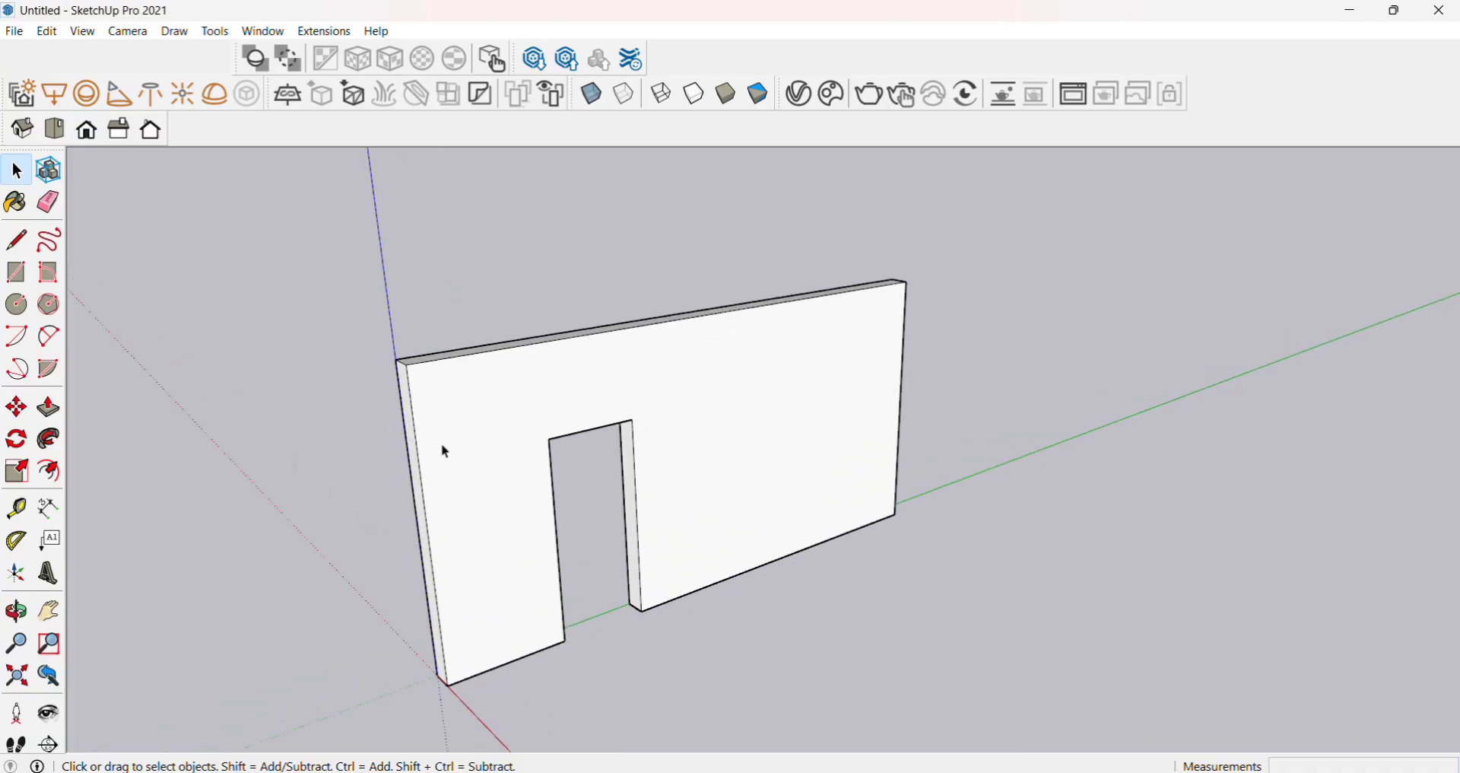
pyautogui.scroll(1, 685, 472)
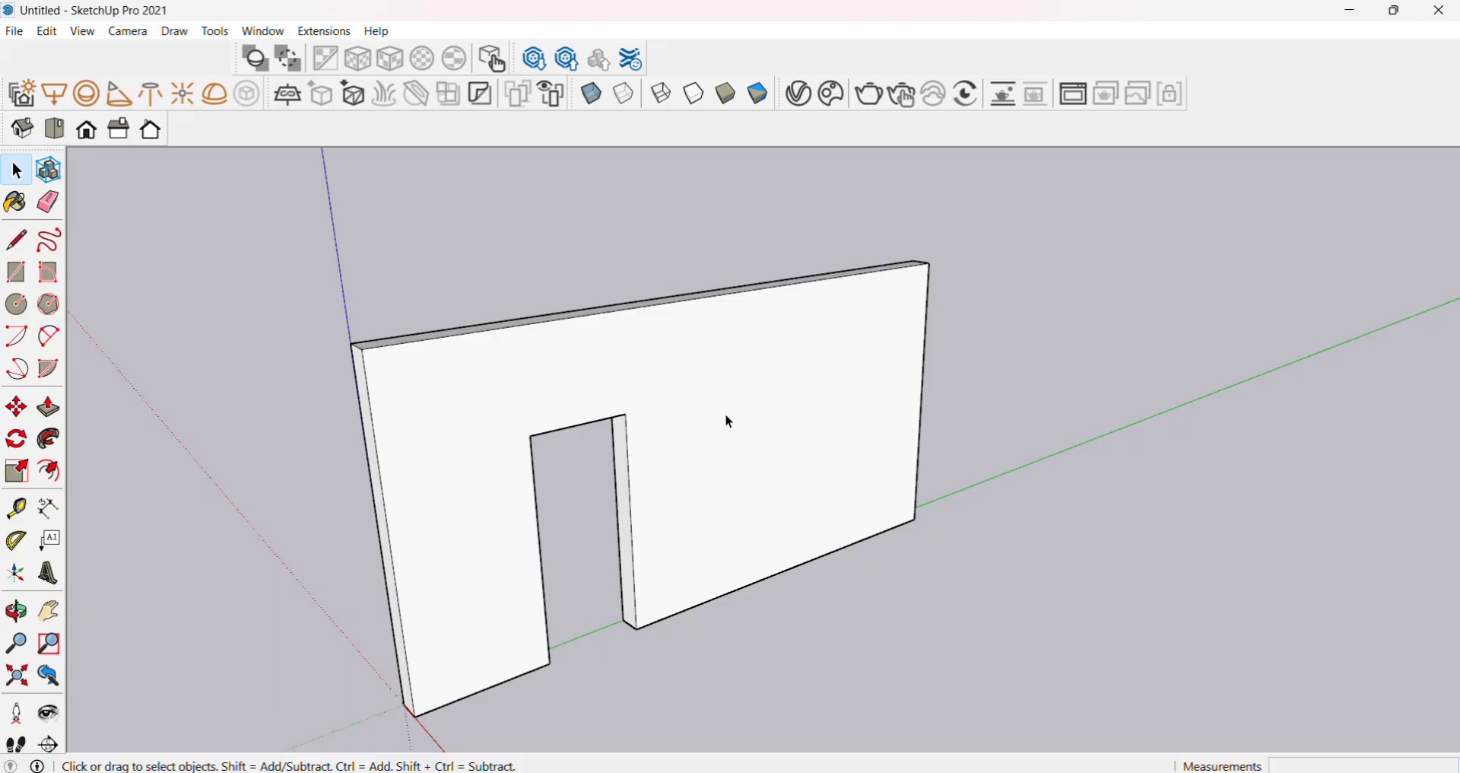
pyautogui.press('t')
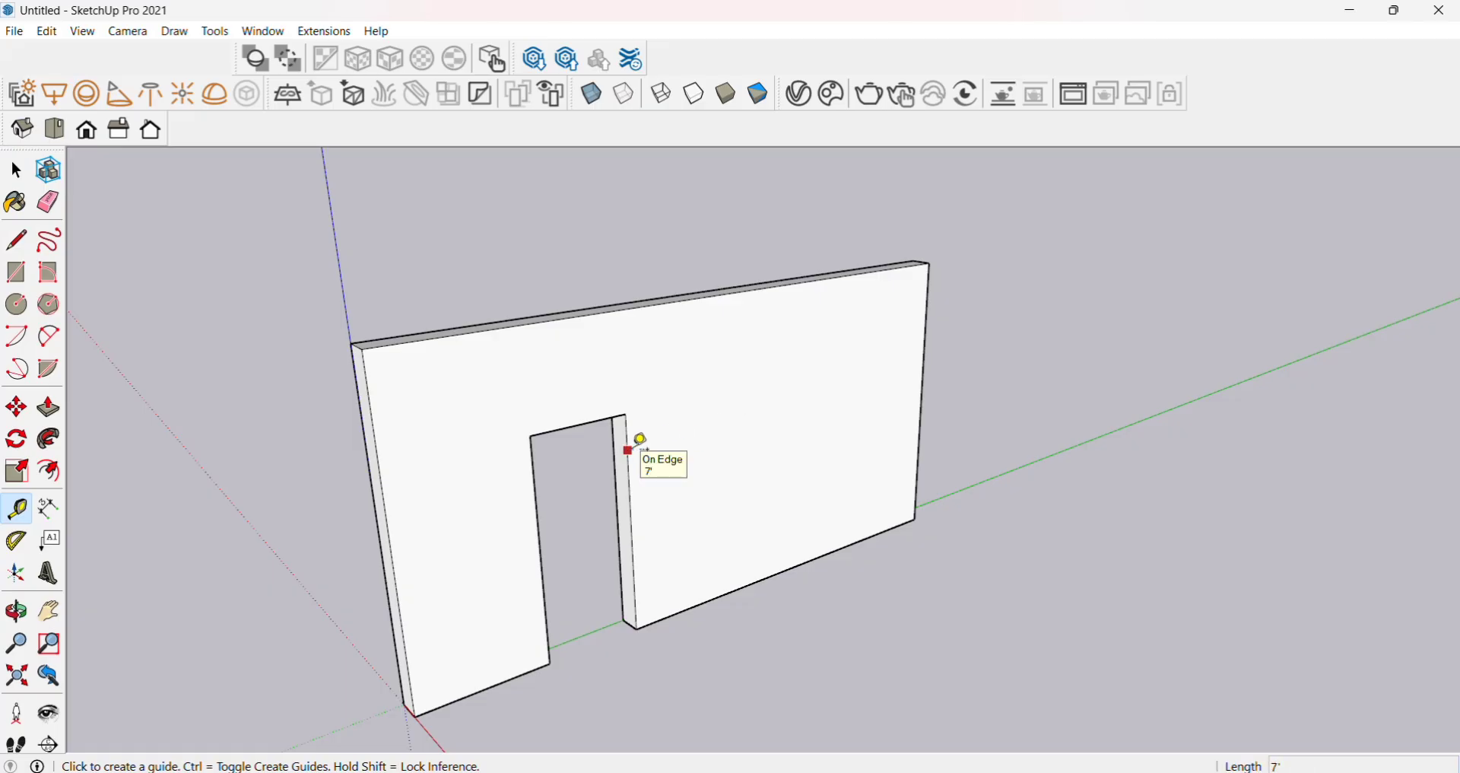
pyautogui.click(632, 448)
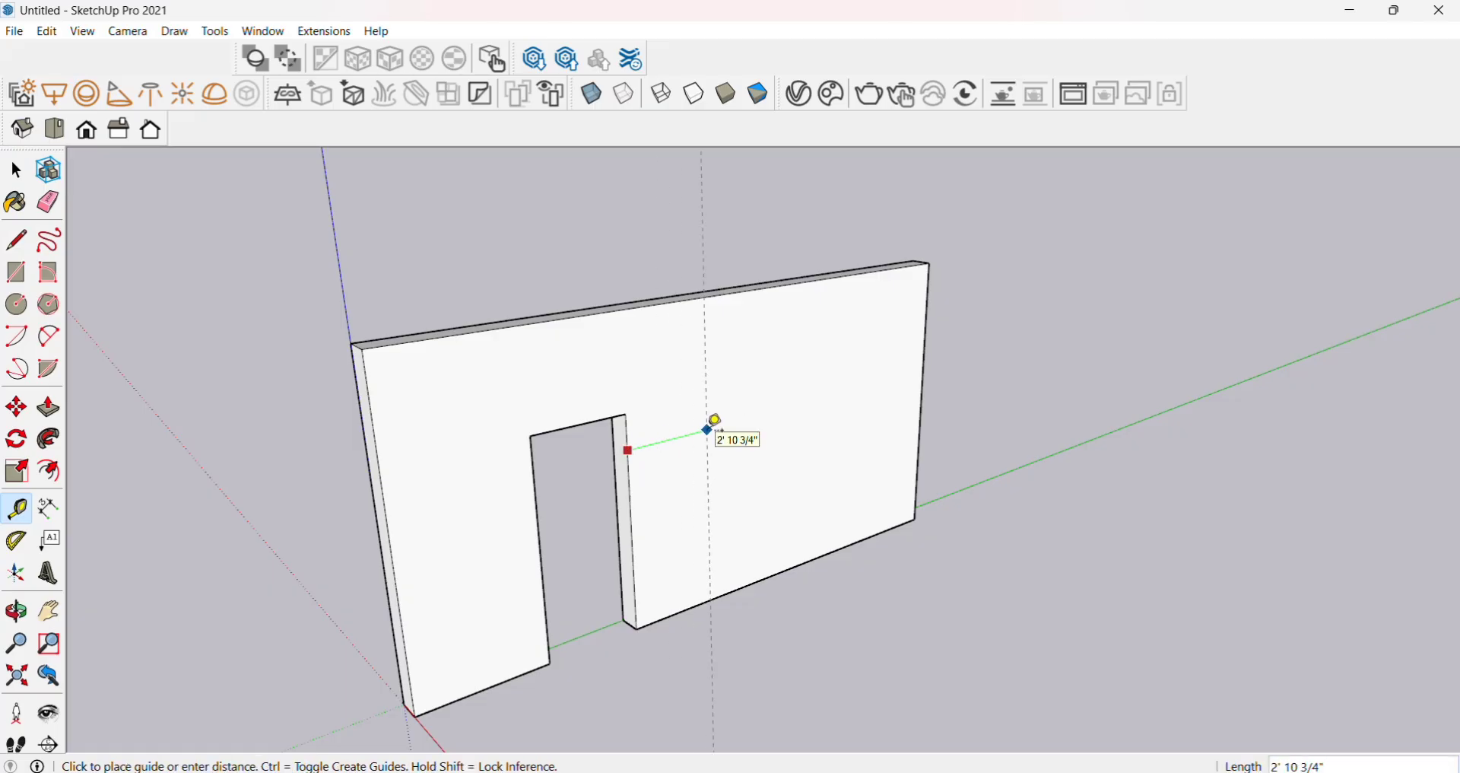
pyautogui.write('3')
pyautogui.press('Return')
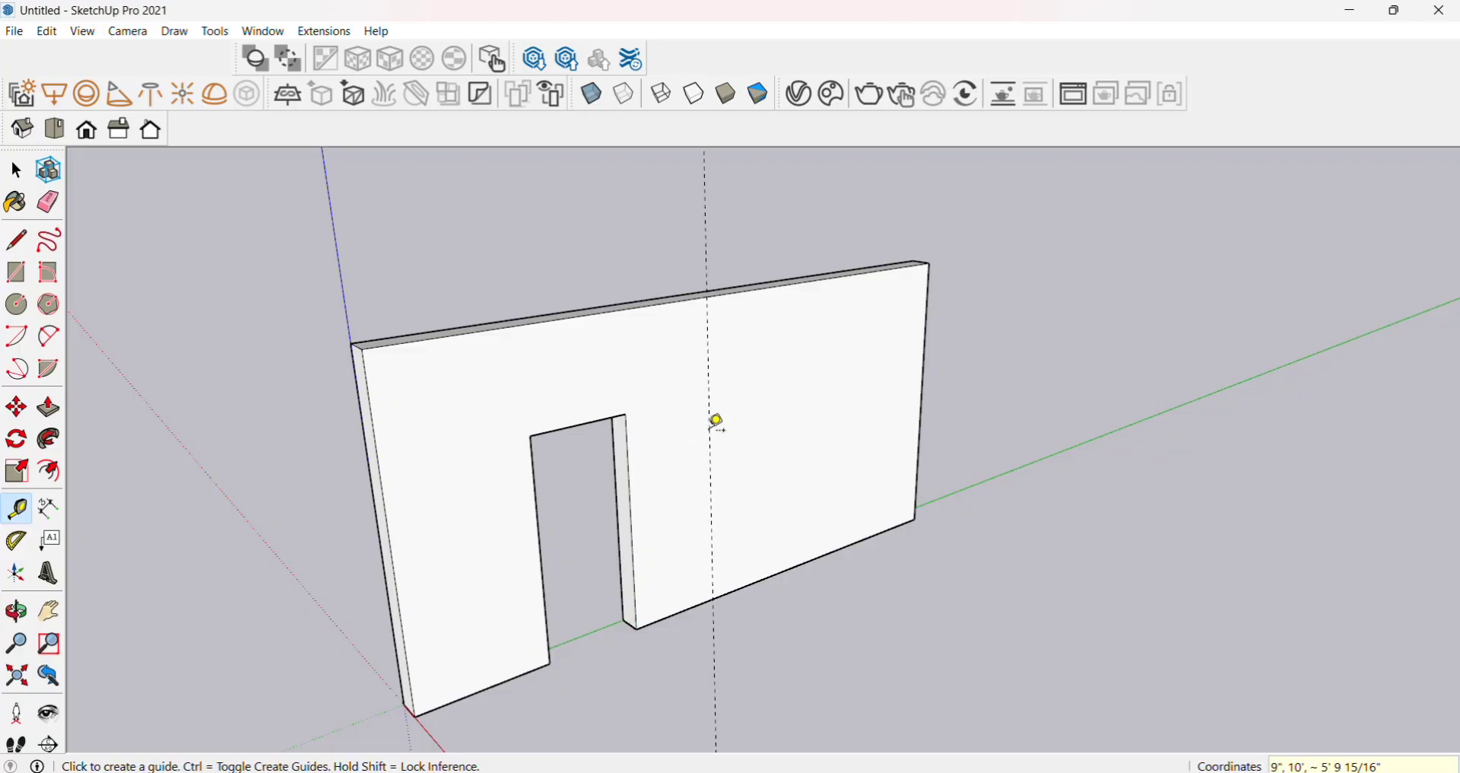
pyautogui.click(713, 475)
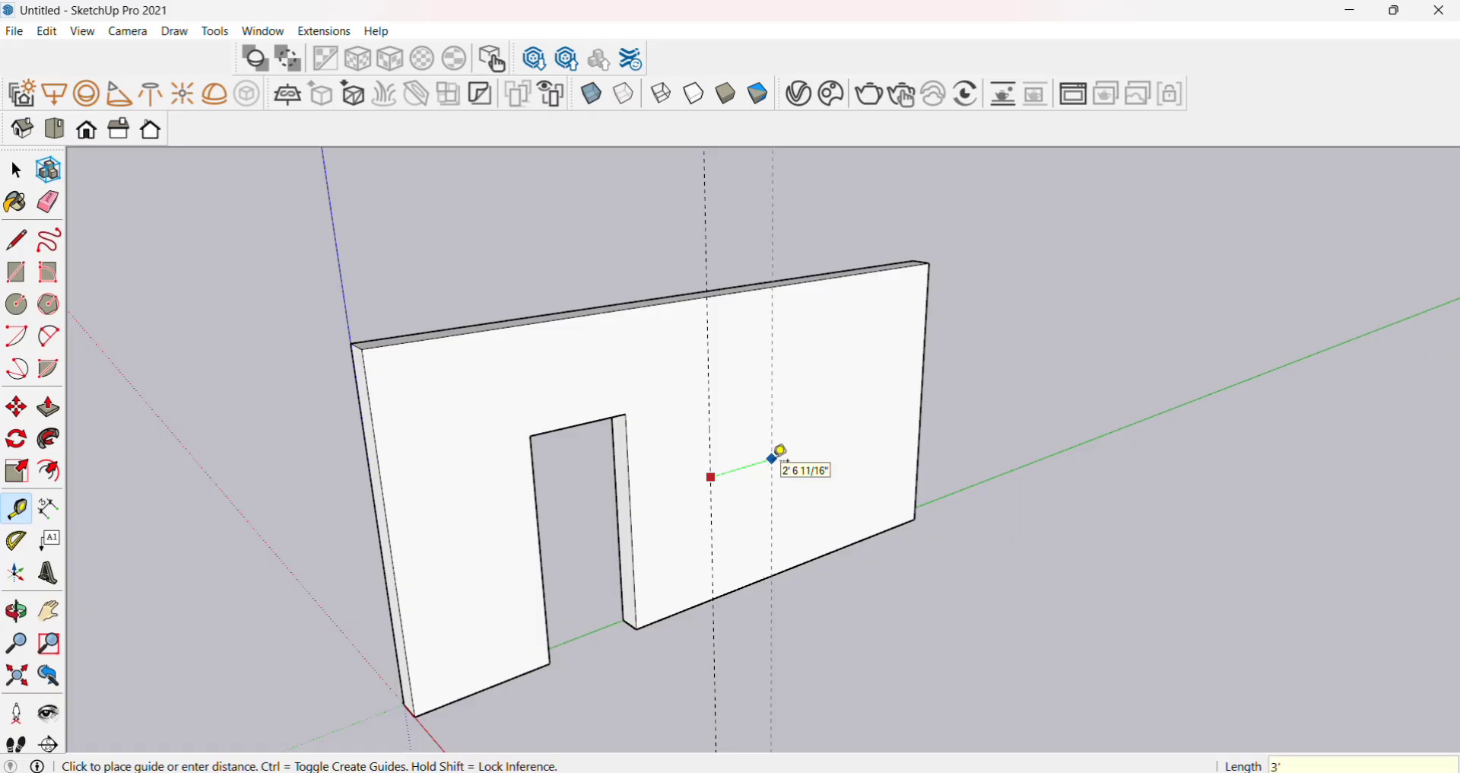
pyautogui.click(782, 454)
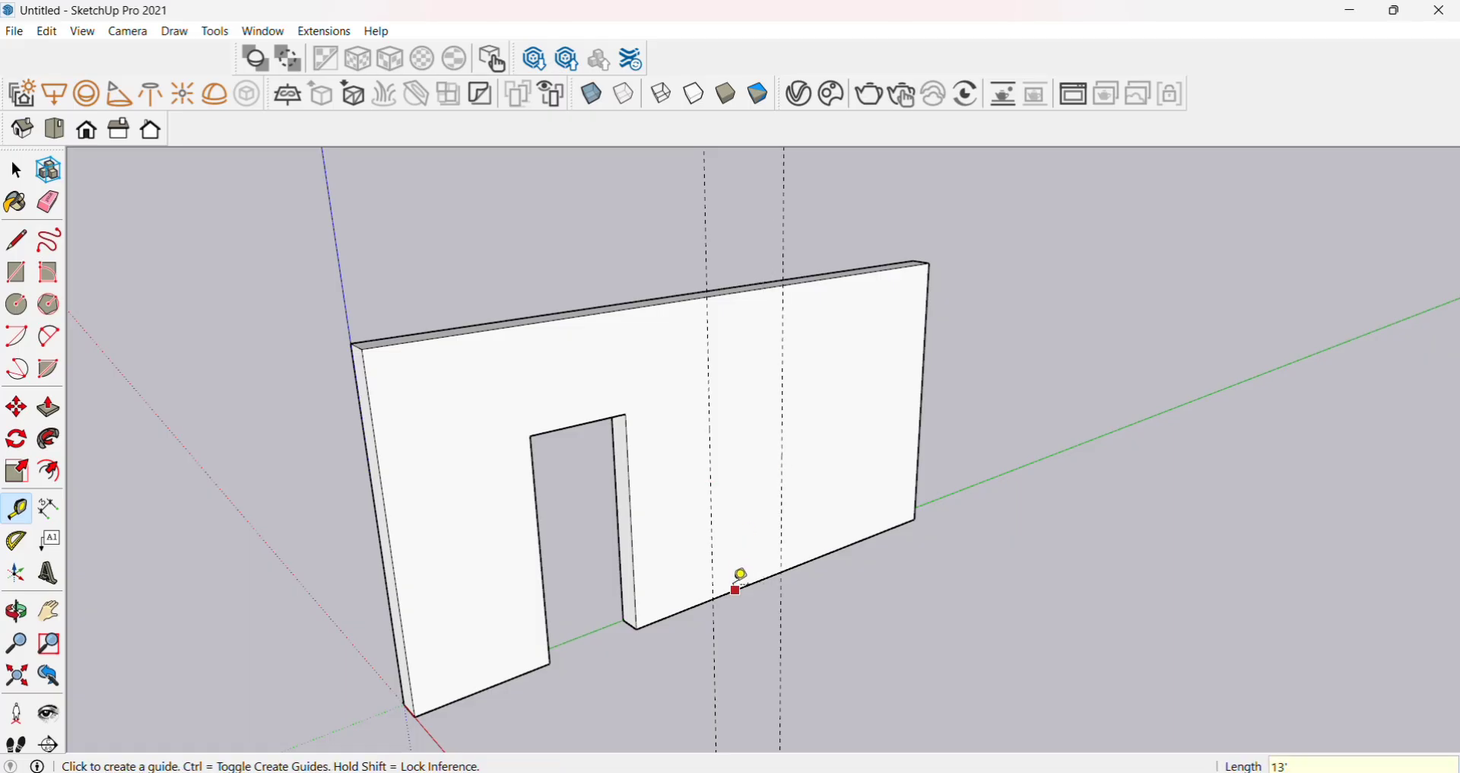
# Place a horizontal guide 4' above the wall's bottom edge and a second one 3' above it.
pyautogui.click(735, 590)
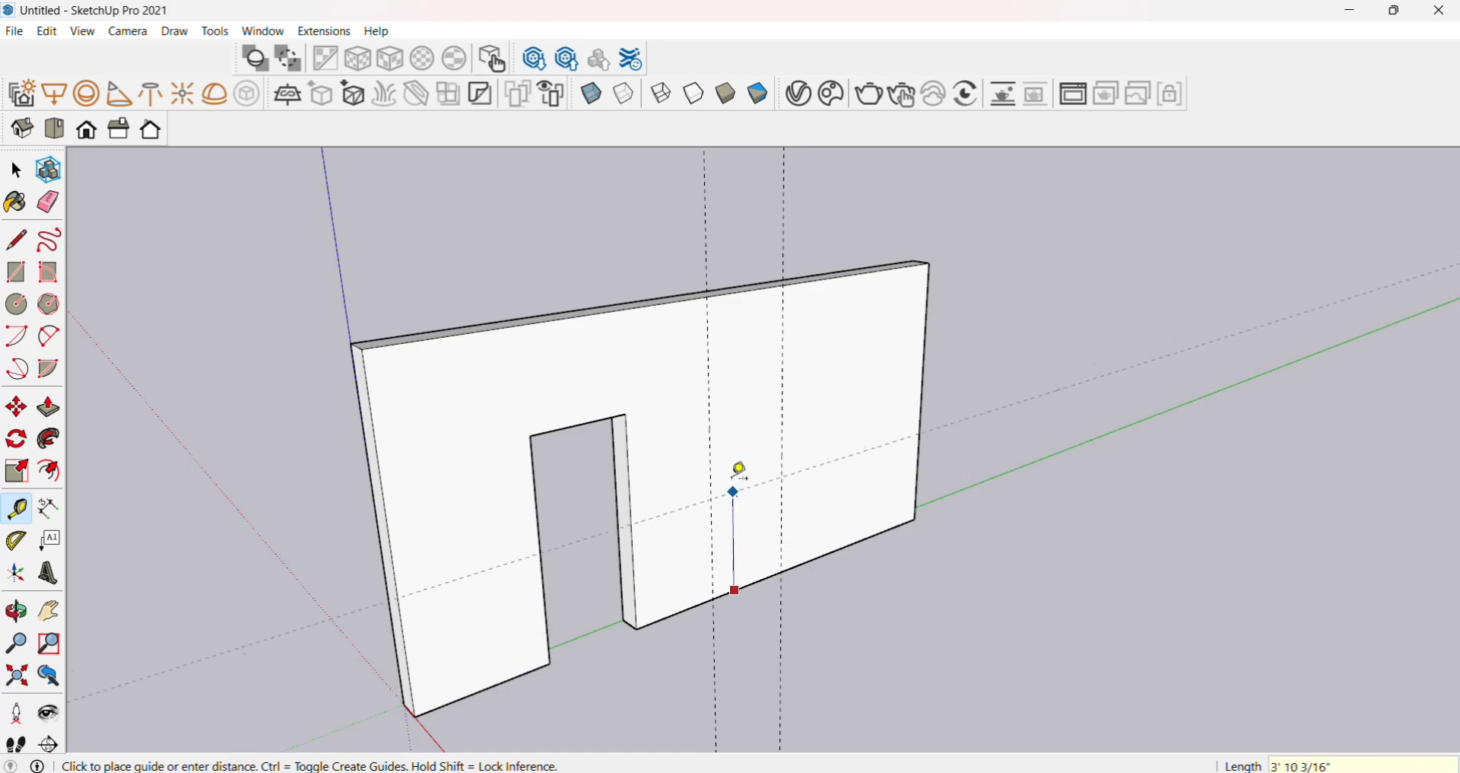
pyautogui.write('4')
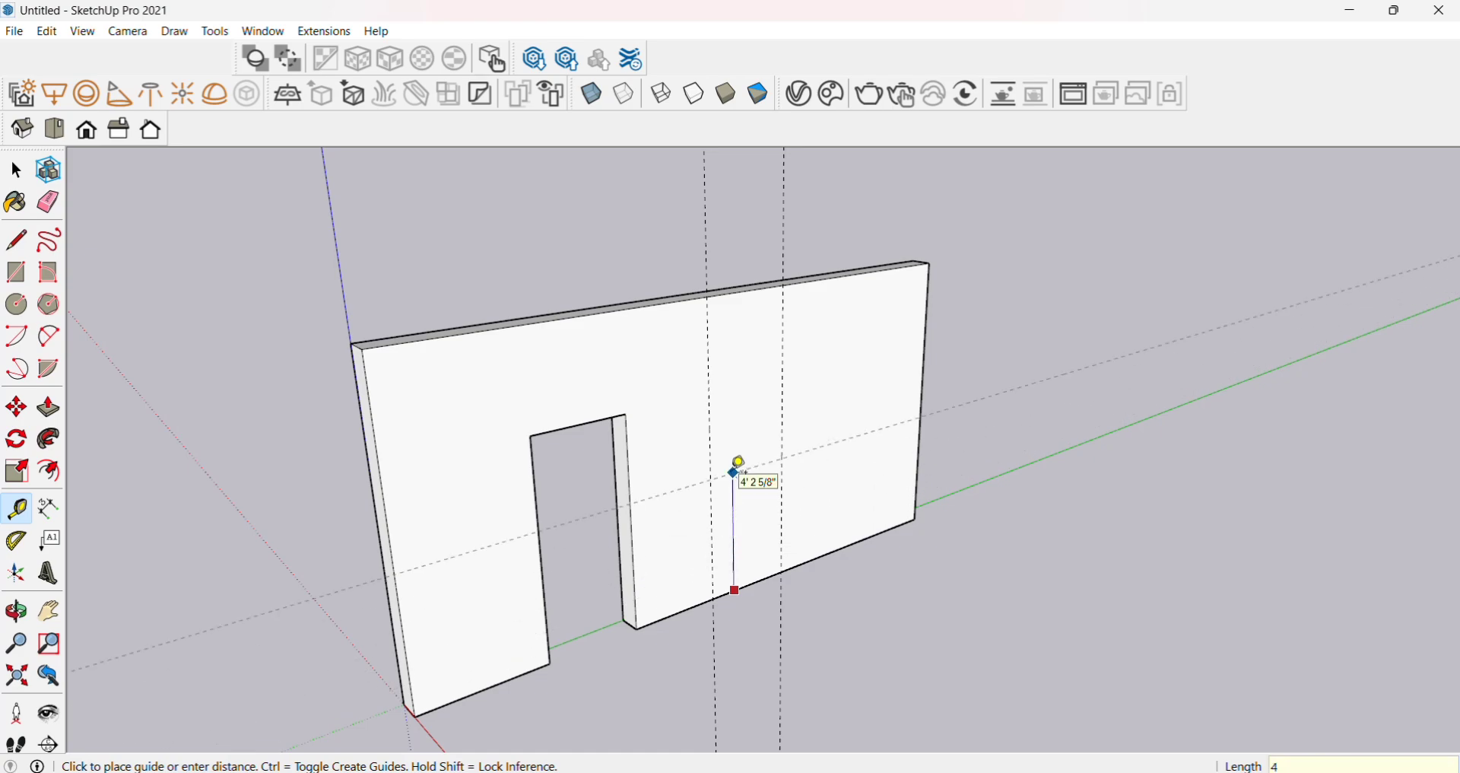
pyautogui.press('Return')
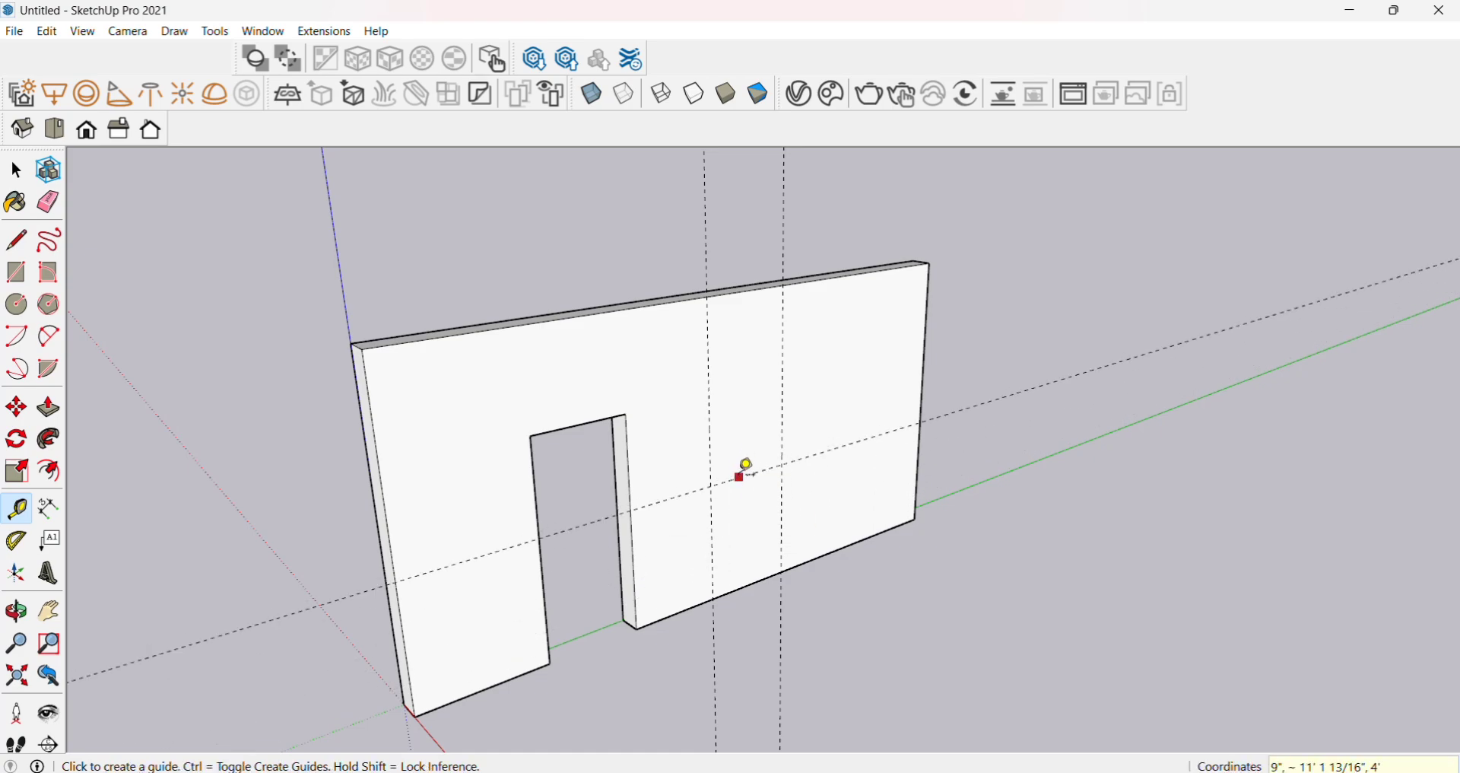
pyautogui.click(740, 477)
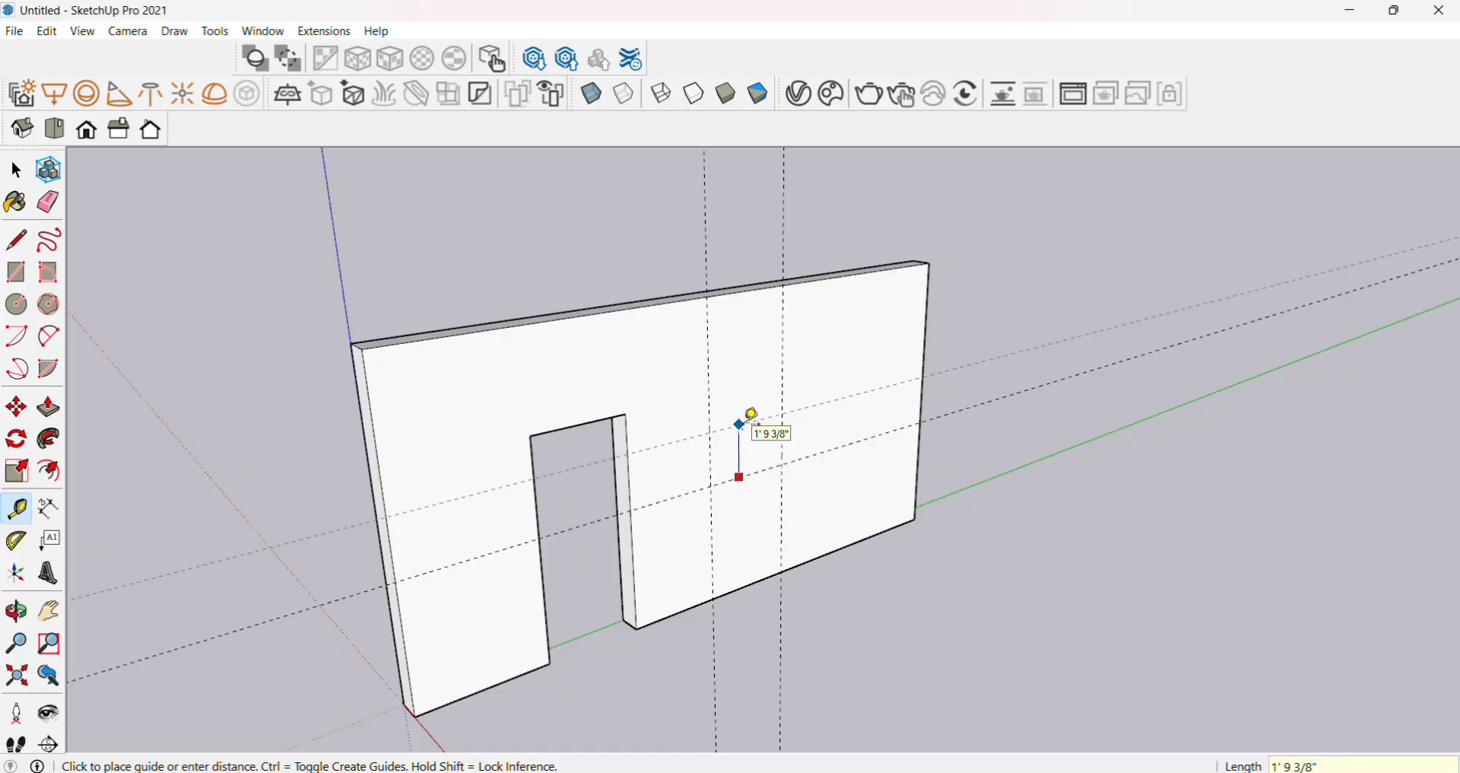
pyautogui.write("3'")
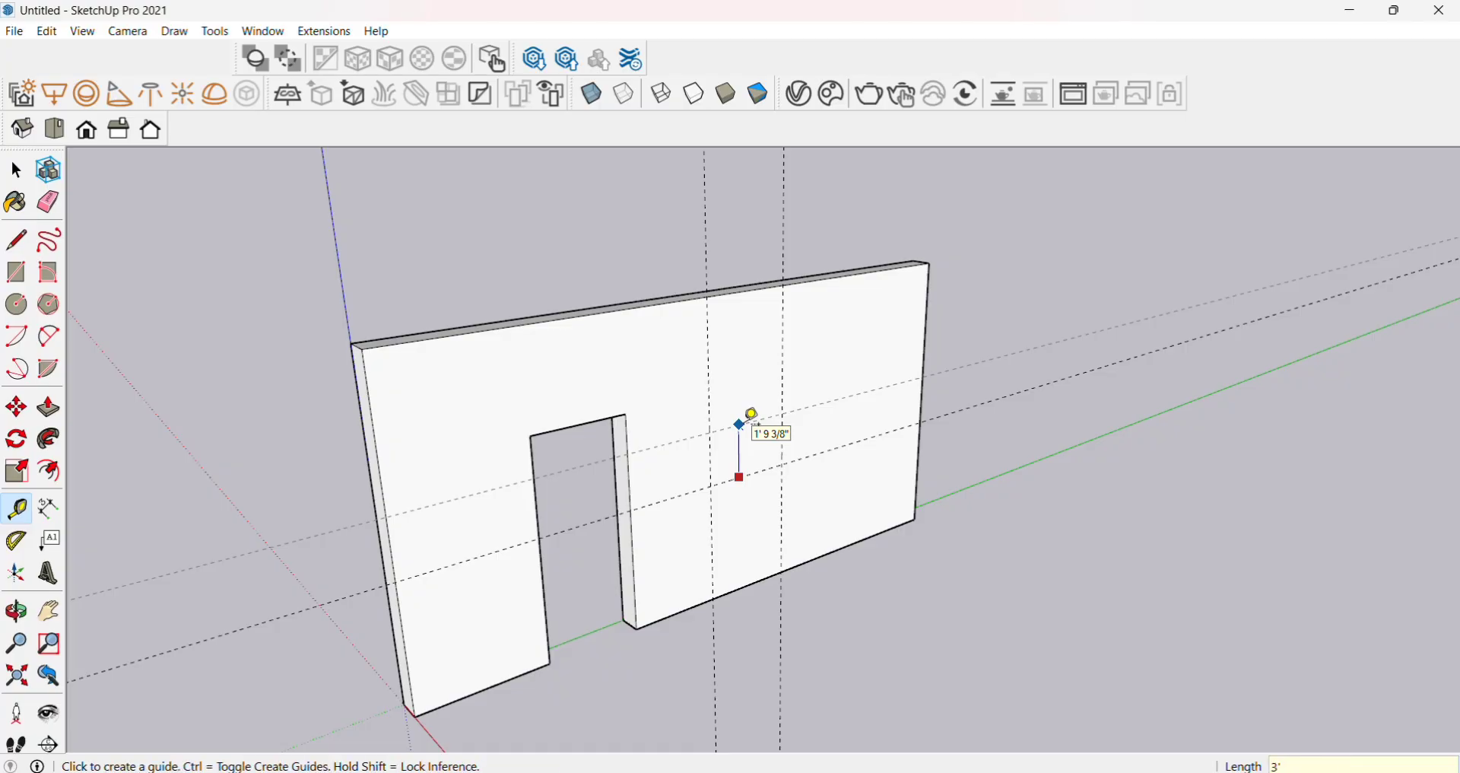
pyautogui.press('Return')
pyautogui.press('space')
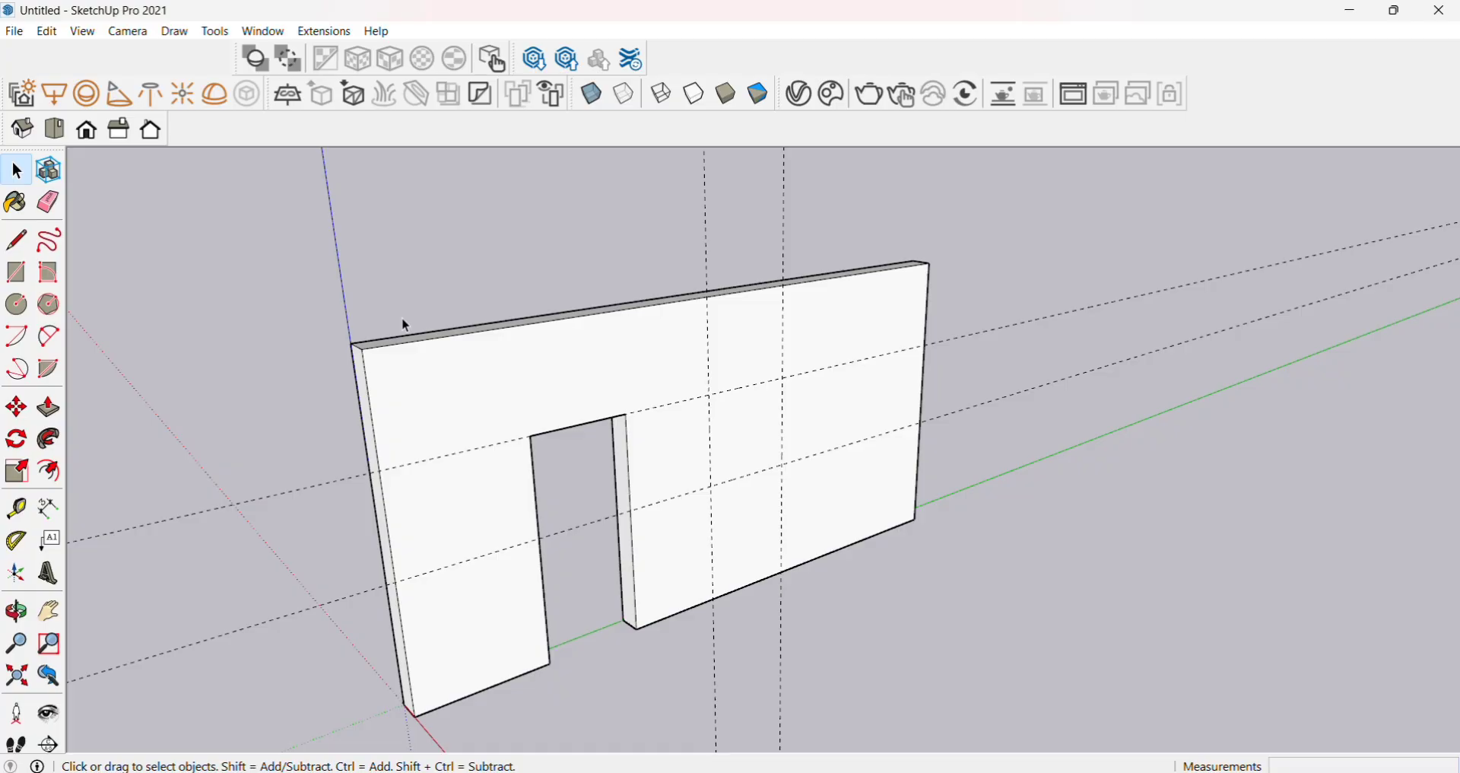
# Draw a 3' by 3' window rectangle on the front face between the intersections of the four guides.
pyautogui.press('r')
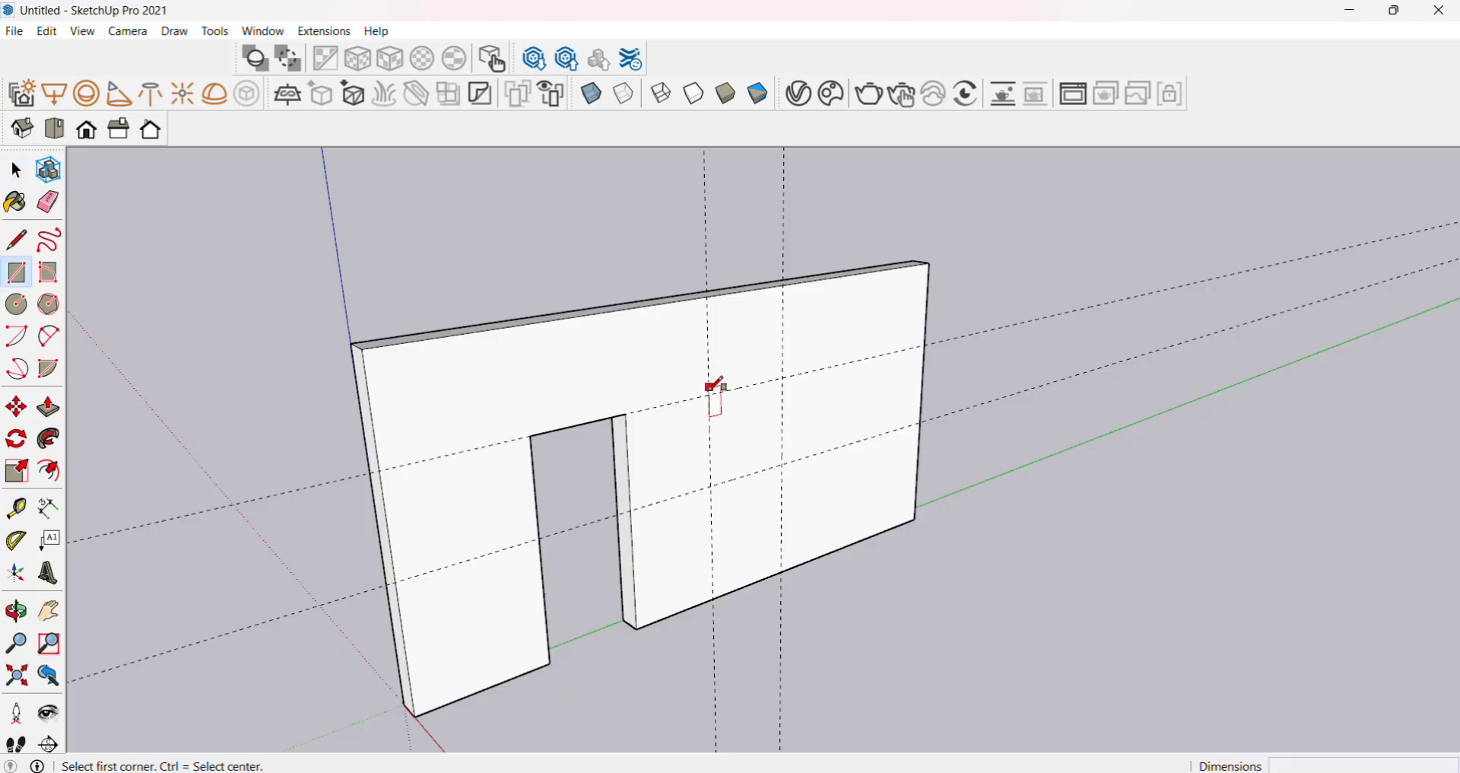
pyautogui.click(710, 394)
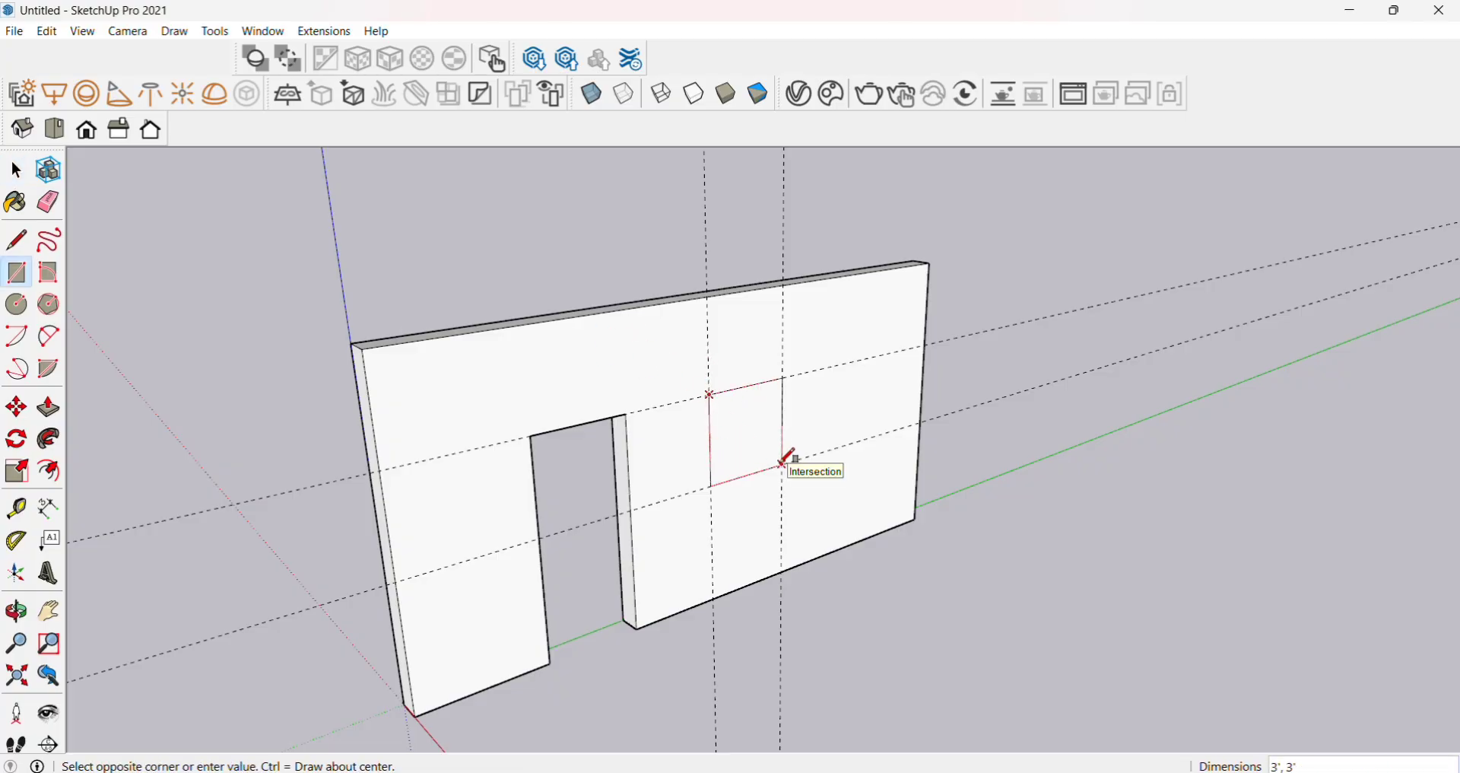
pyautogui.click(784, 460)
pyautogui.moveTo(788, 458); pyautogui.dragTo(740, 436, button='middle')
pyautogui.press('space')
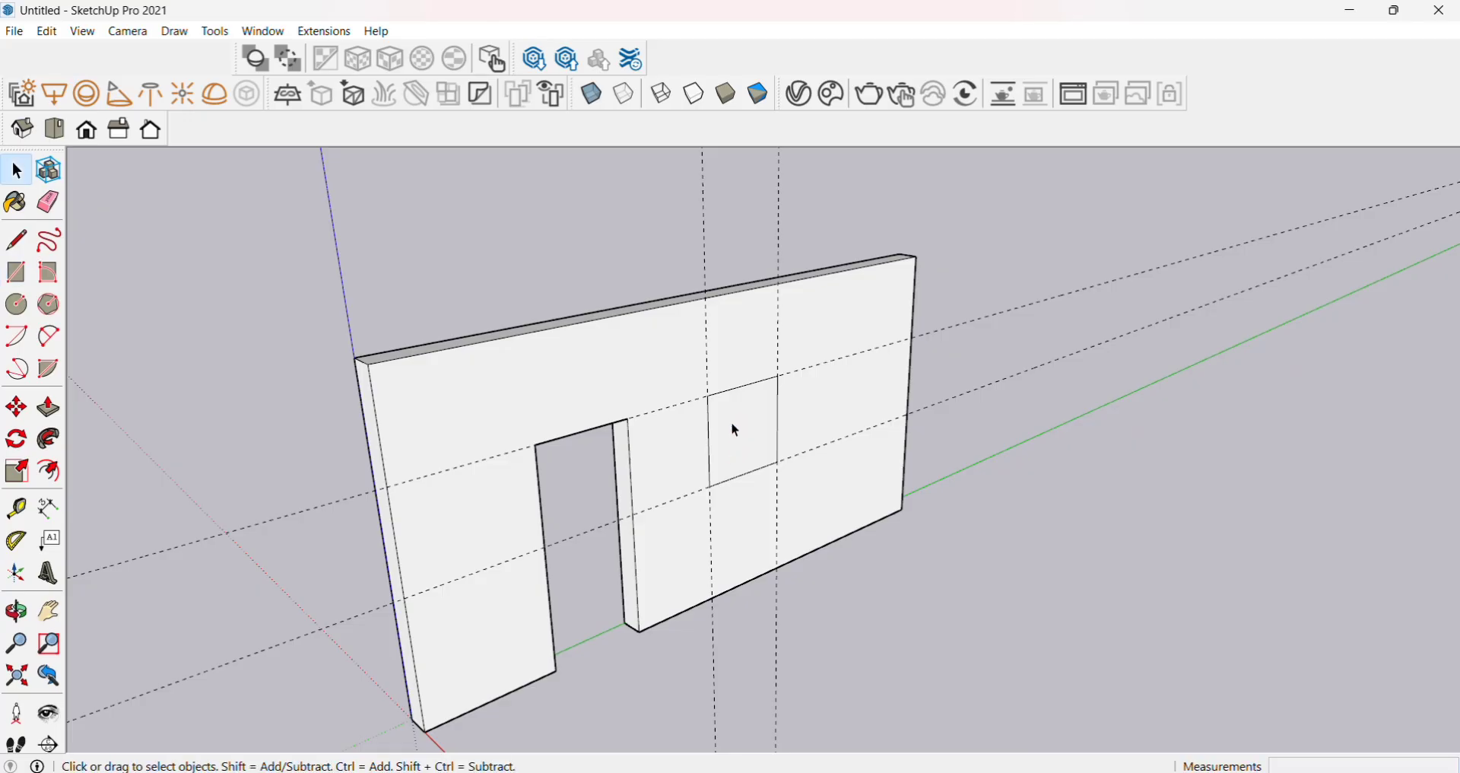
# Push the window rectangle 9" through the wall's full thickness to cut the window opening.
pyautogui.press('p')
pyautogui.click(730, 430)
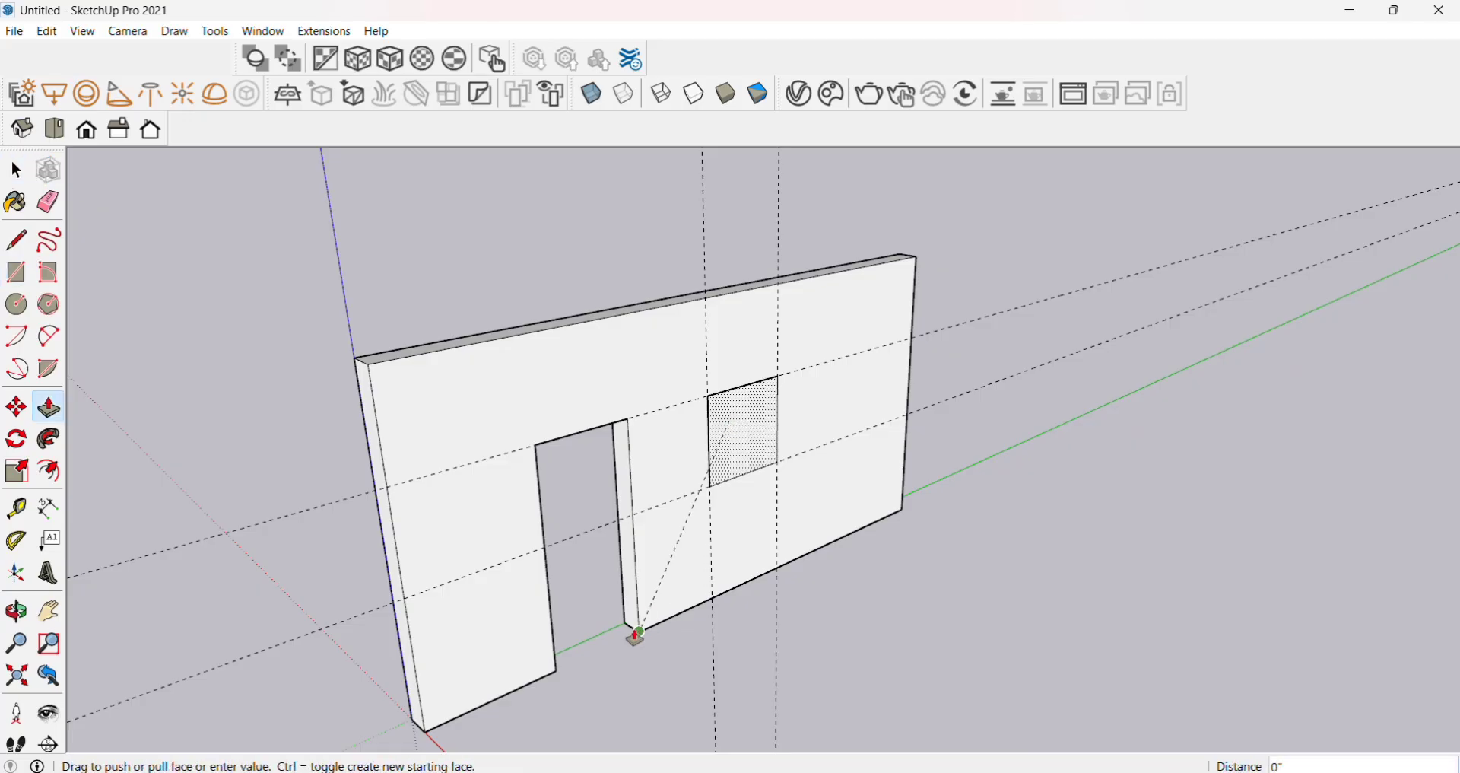
pyautogui.click(619, 629)
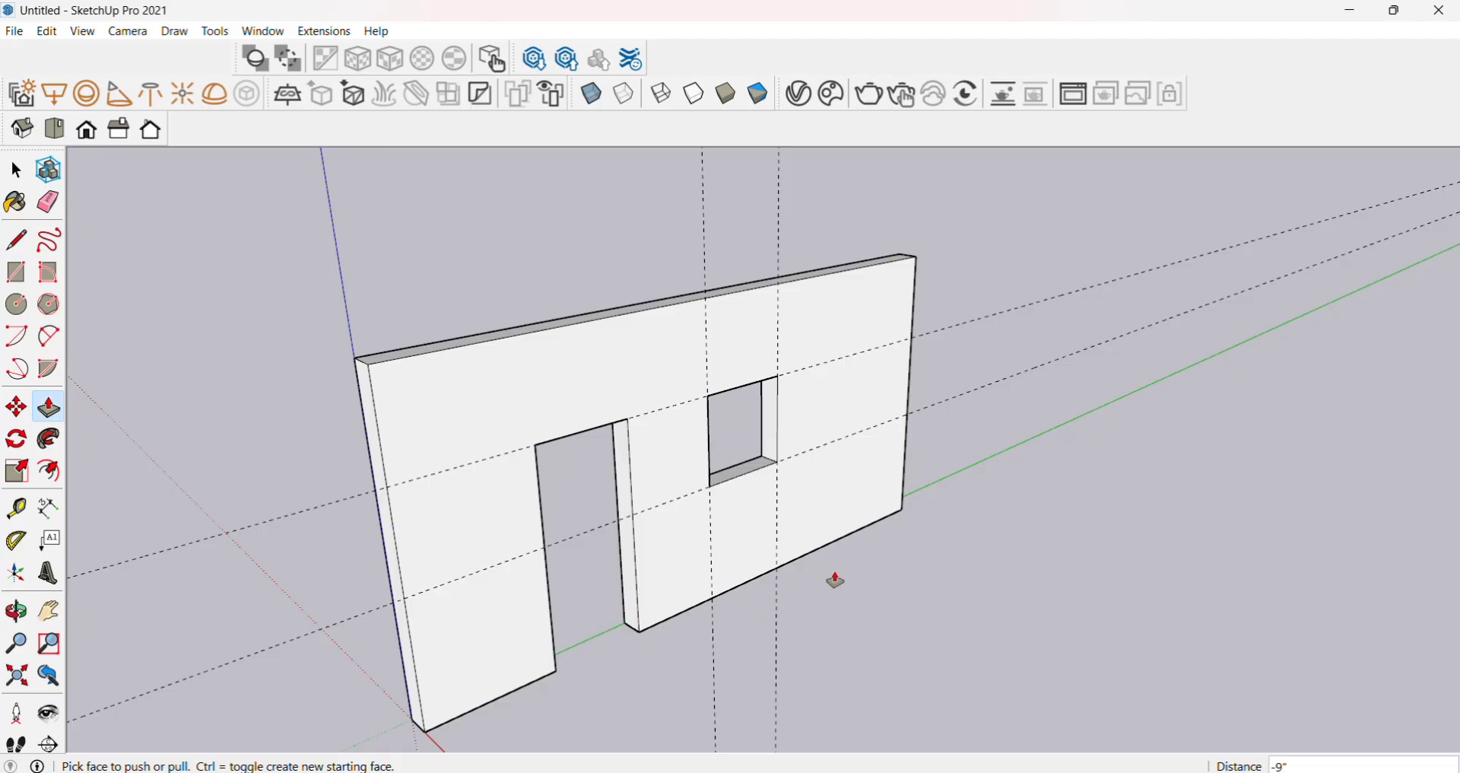
pyautogui.press('space')
# Delete all the guides used for laying out the window.
pyautogui.click(47, 32)
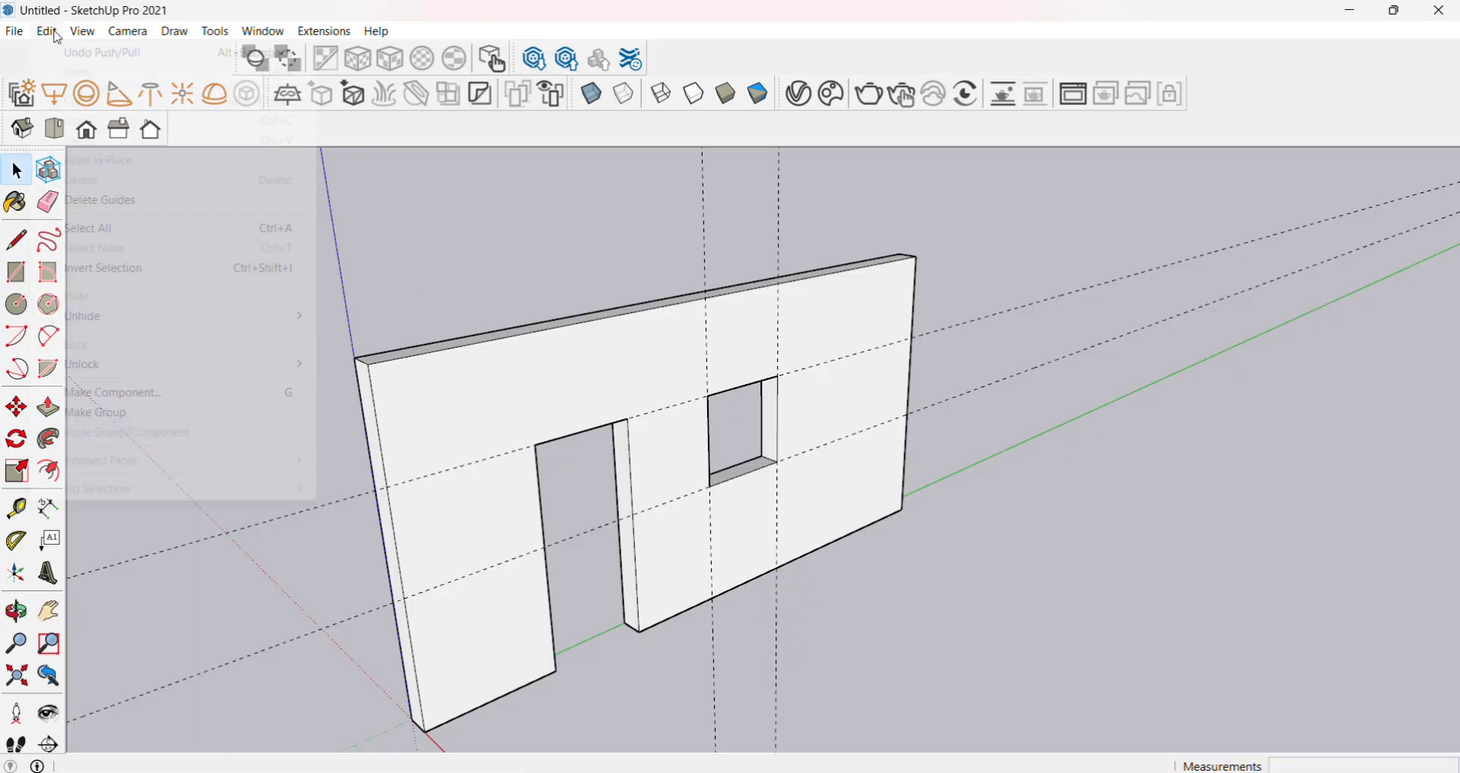
pyautogui.click(92, 202)
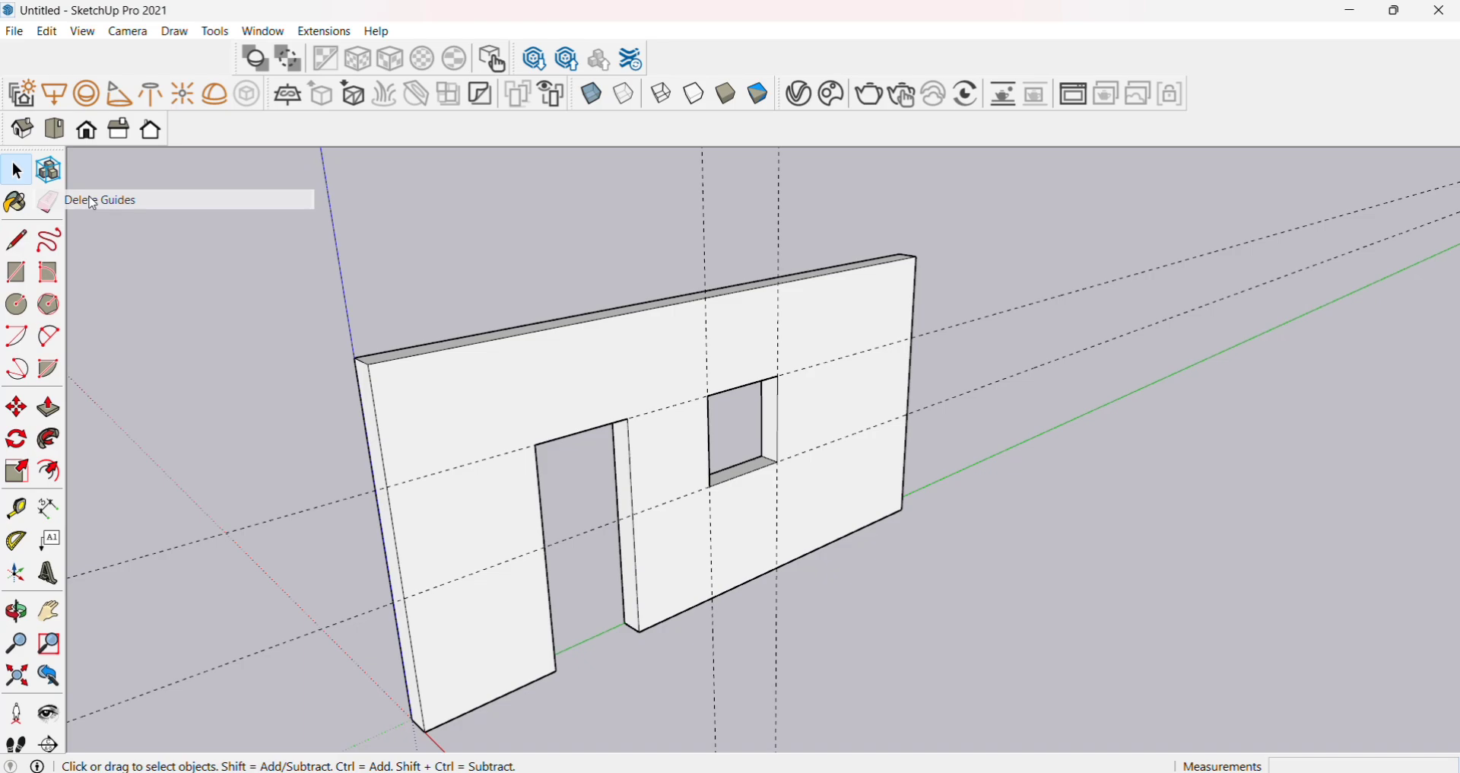
pyautogui.moveTo(669, 494); pyautogui.dragTo(753, 503, button='middle')
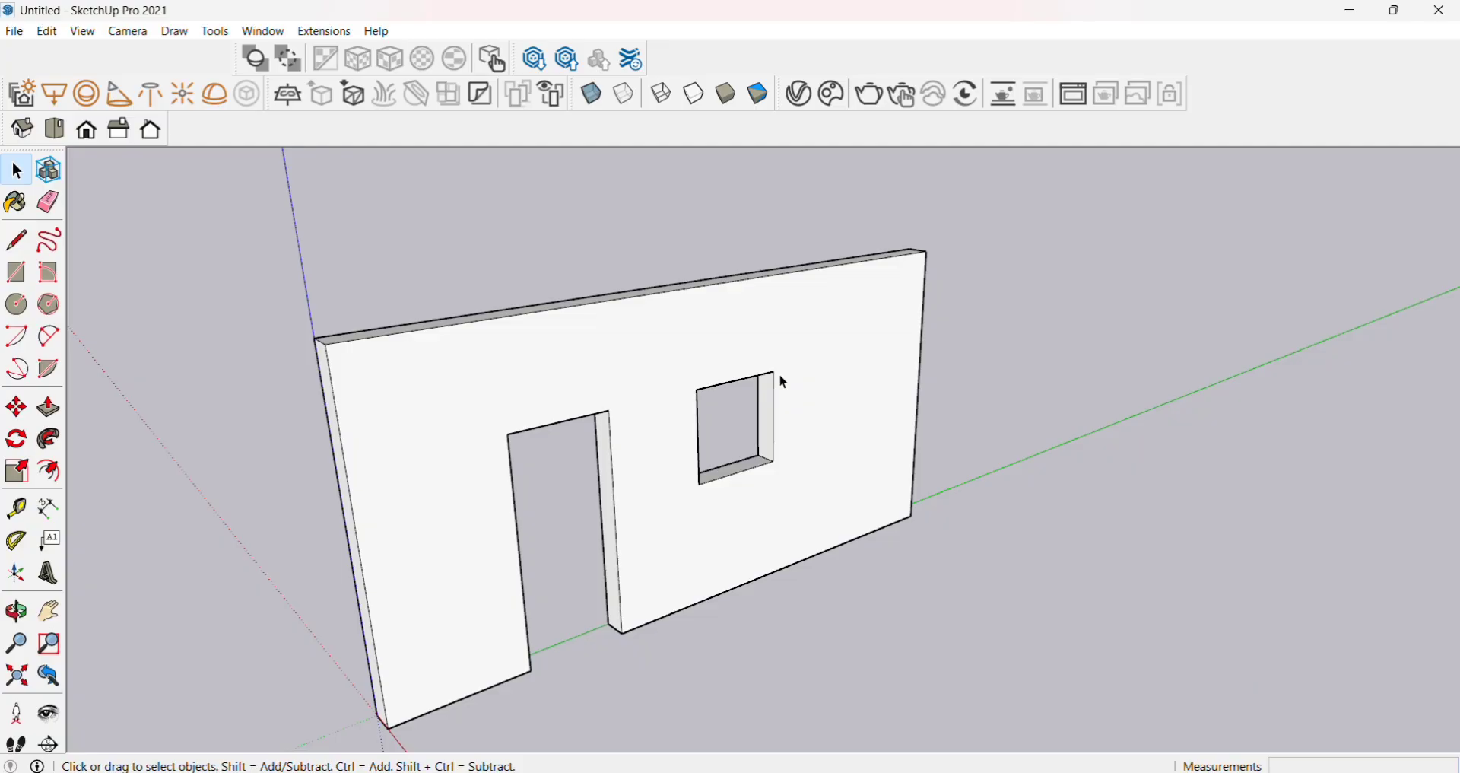
pyautogui.moveTo(939, 499); pyautogui.dragTo(850, 427, button='middle')
pyautogui.scroll(1, 859, 425)
pyautogui.scroll(-2, 841, 422)
pyautogui.scroll(-1, 851, 438)
pyautogui.scroll(1, 753, 455)
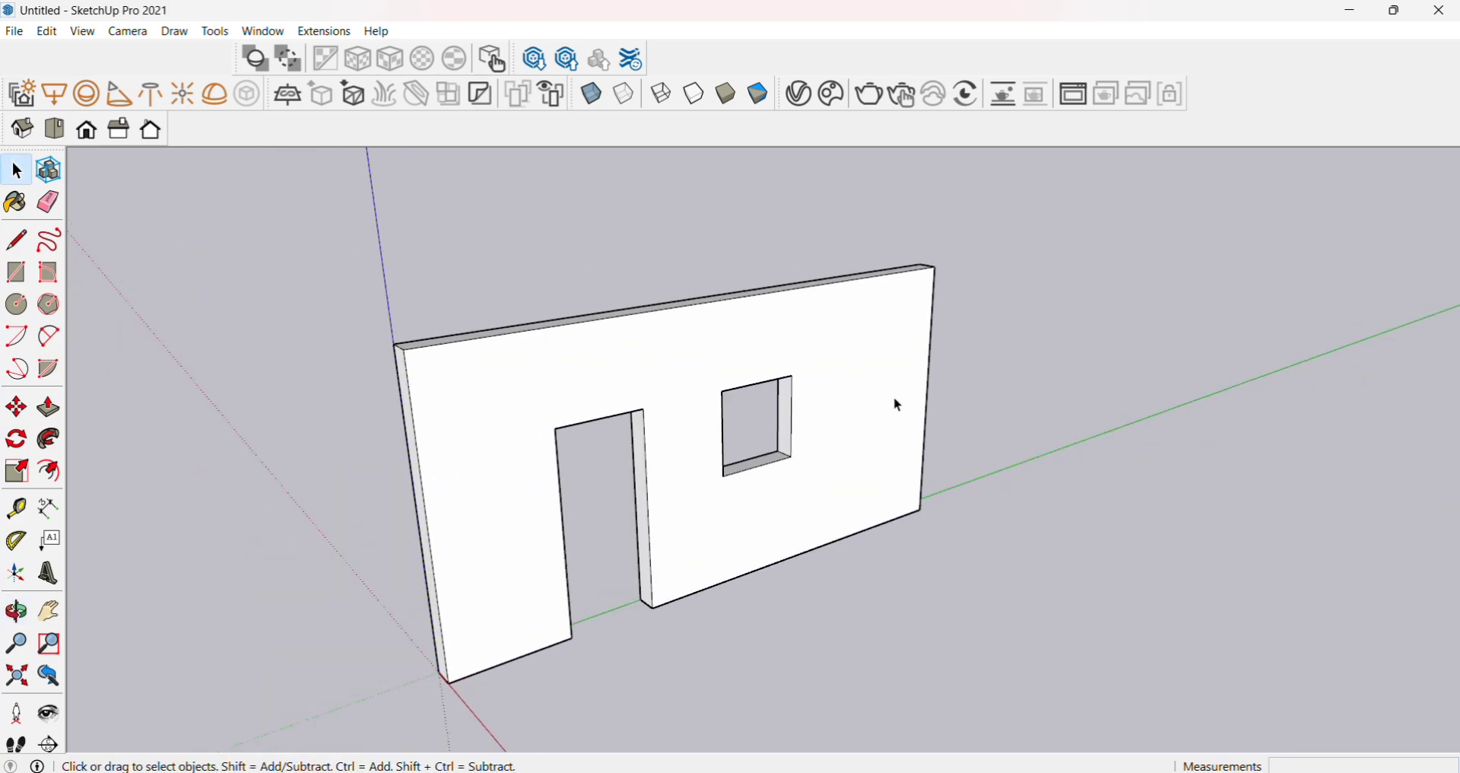
pyautogui.scroll(1, 770, 466)
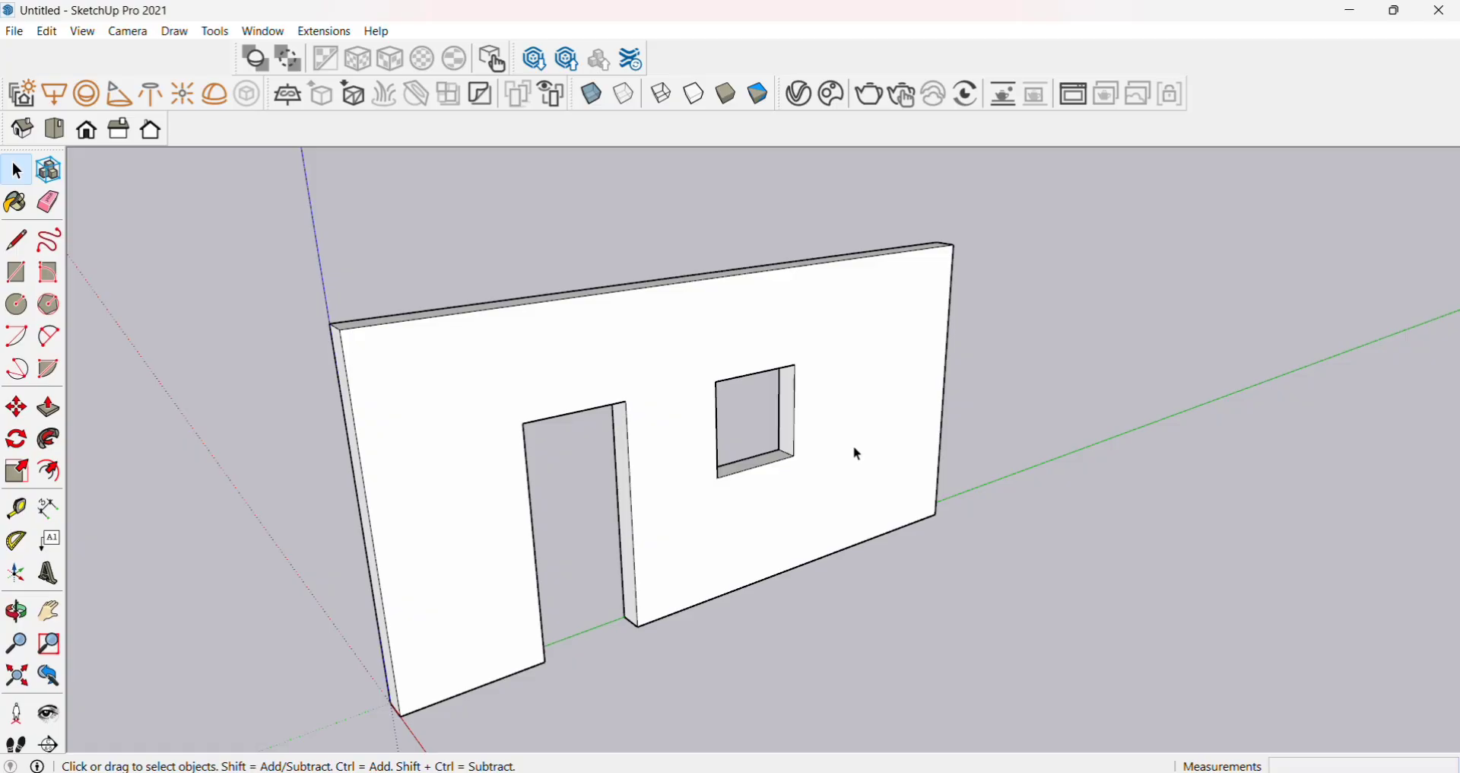
# Copy the entire wall with its door and window openings about 31' along the green axis.
pyautogui.scroll(-5, 779, 411)
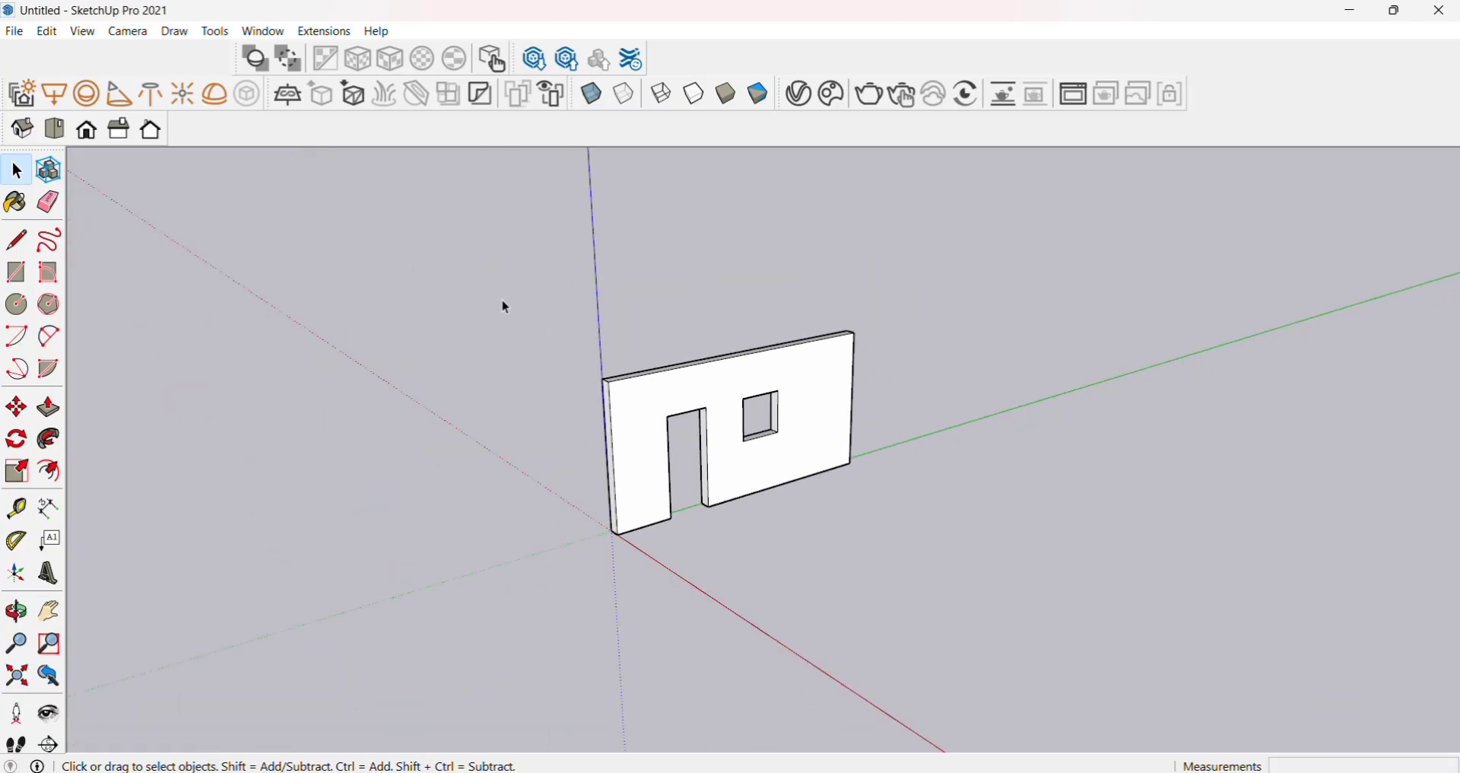
pyautogui.moveTo(476, 283); pyautogui.dragTo(898, 522)
pyautogui.scroll(1, 962, 532)
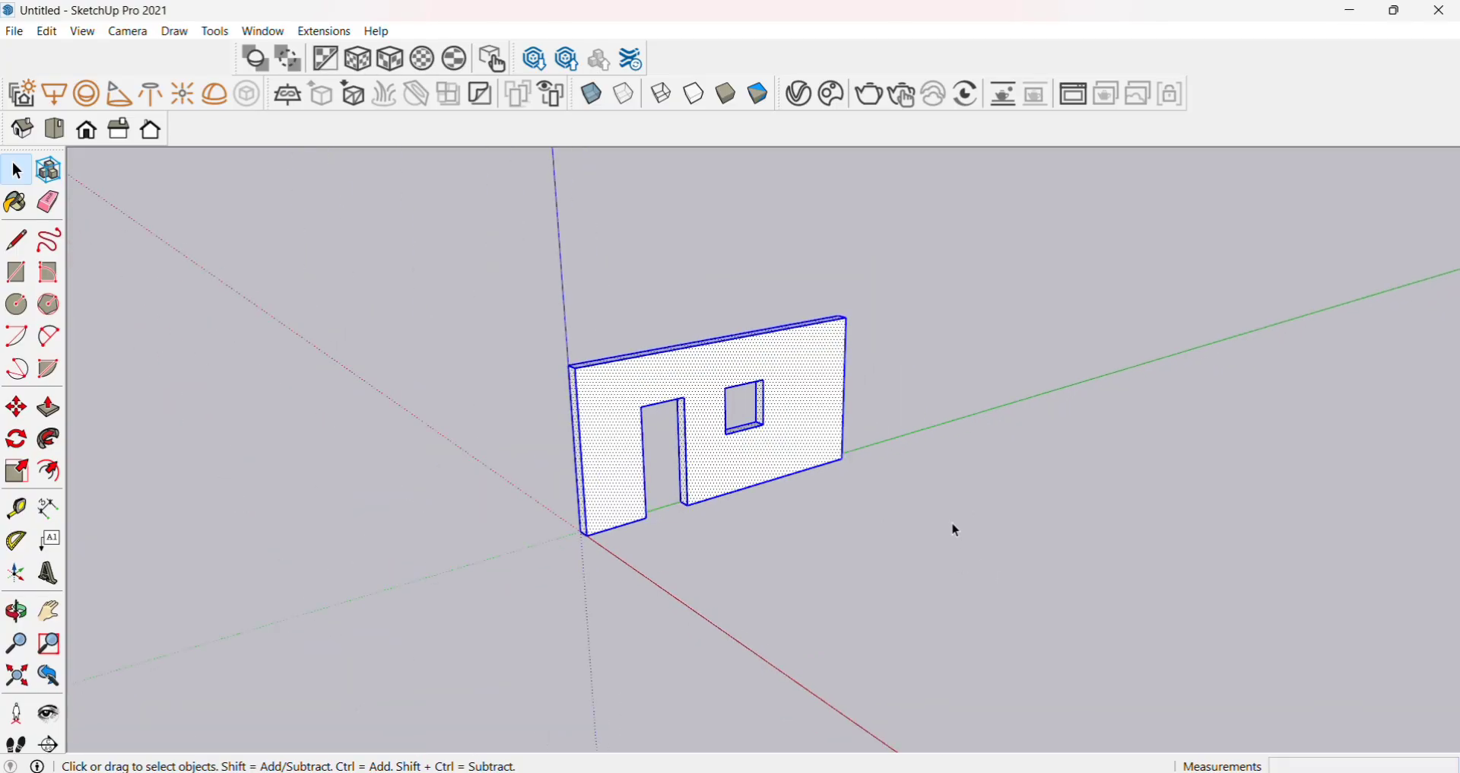
pyautogui.press('m')
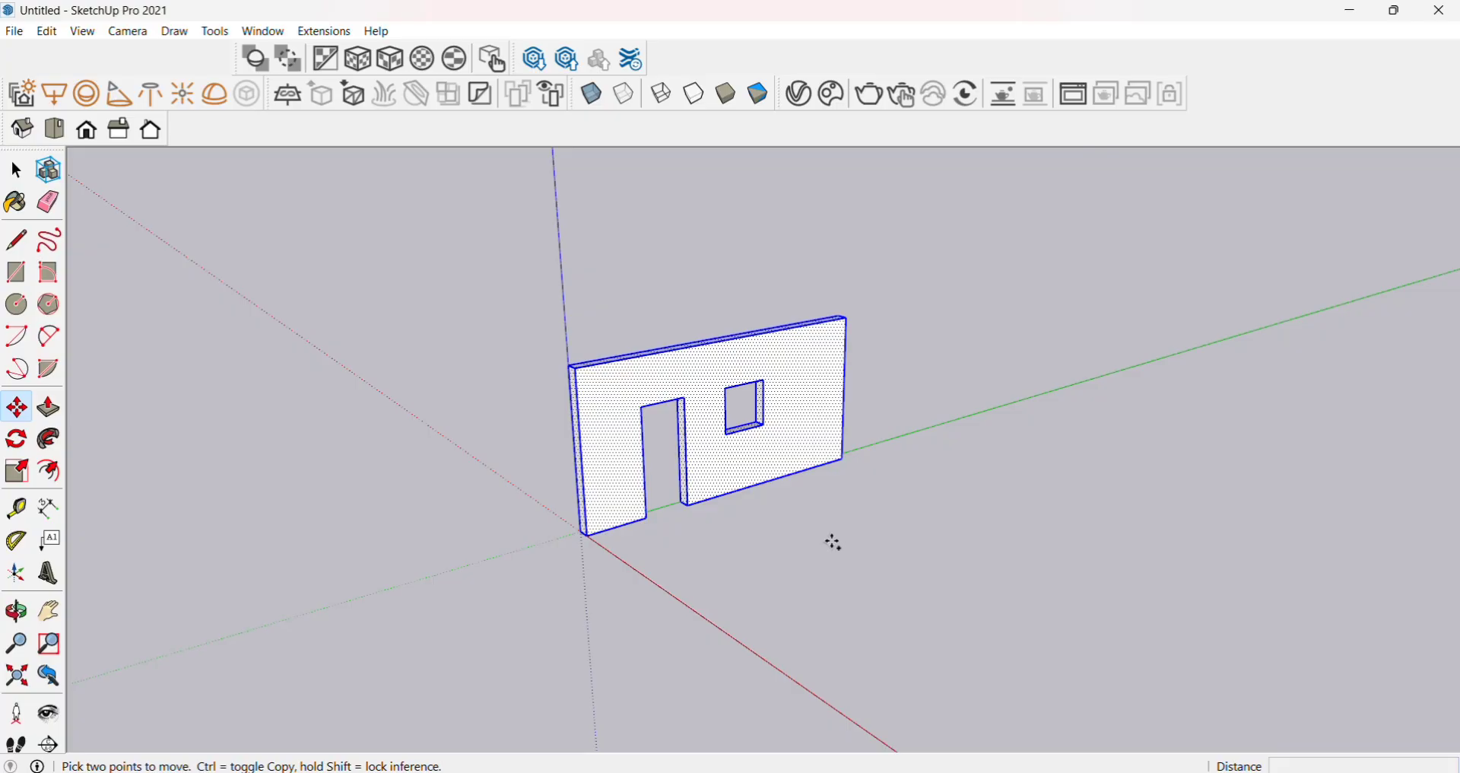
pyautogui.click(705, 544)
pyautogui.press('ctrl')
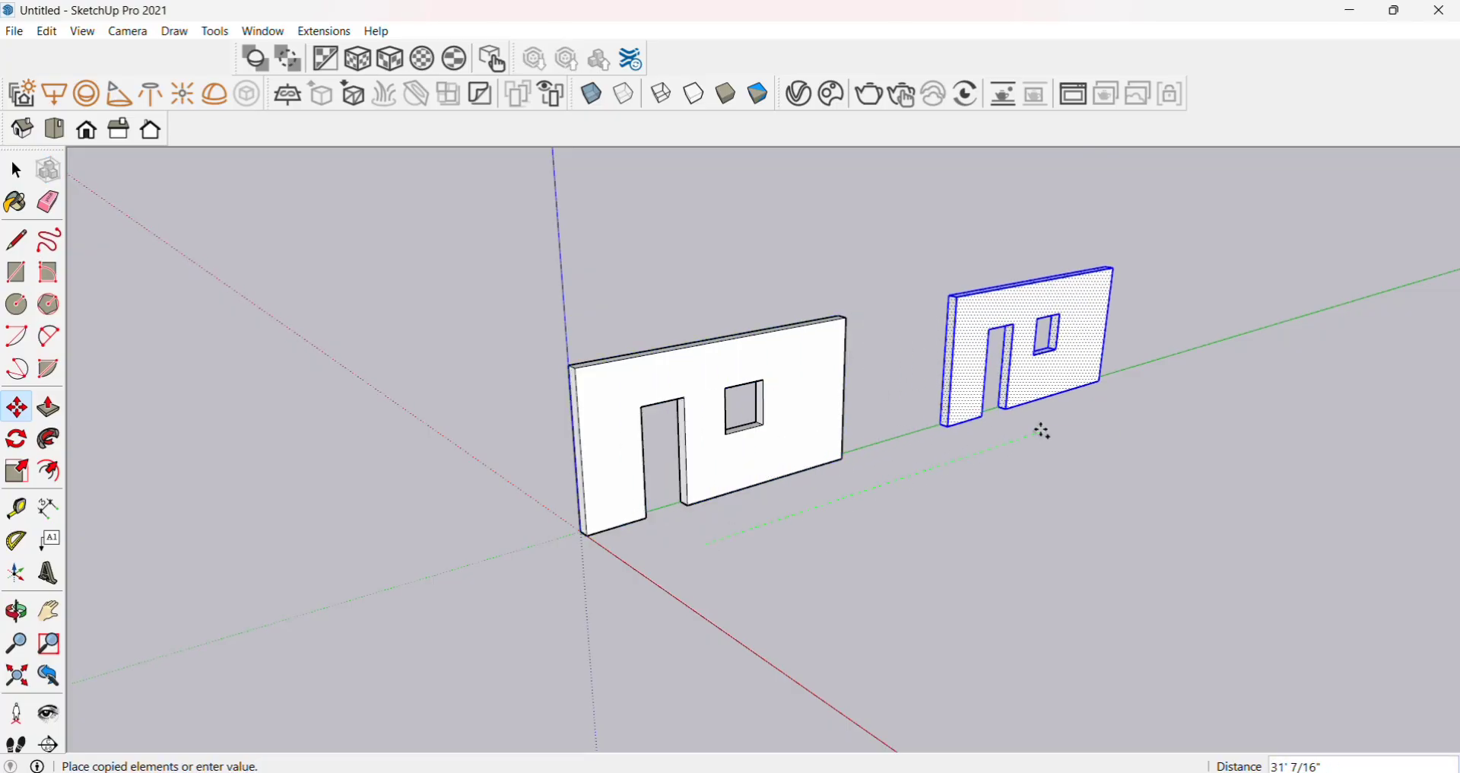
pyautogui.click(1042, 432)
pyautogui.click(872, 517)
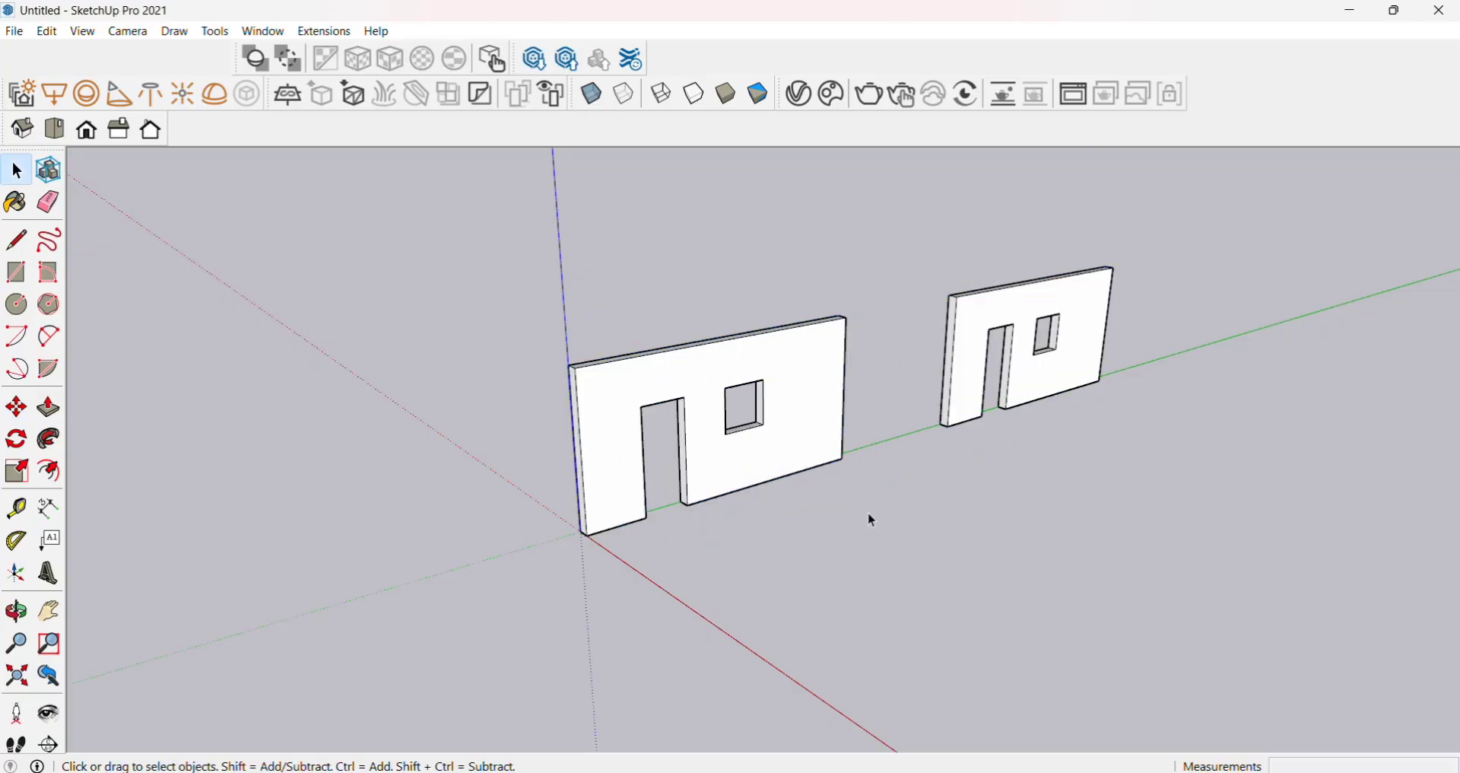
# Measure the heights of the original wall's door opening and window opening along their vertical edges with the Tape Measure.
pyautogui.moveTo(869, 514); pyautogui.dragTo(856, 555, button='middle')
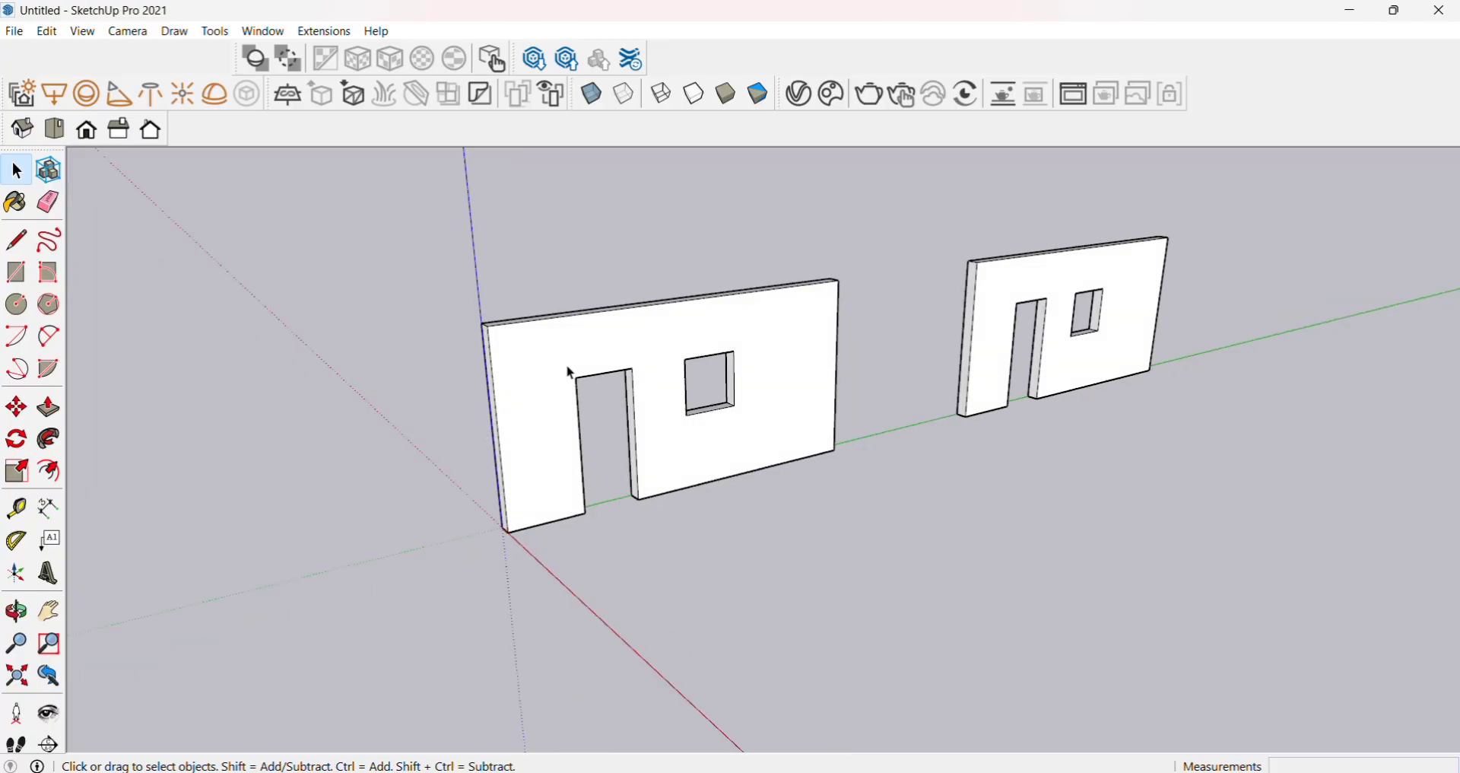
pyautogui.scroll(1, 572, 373)
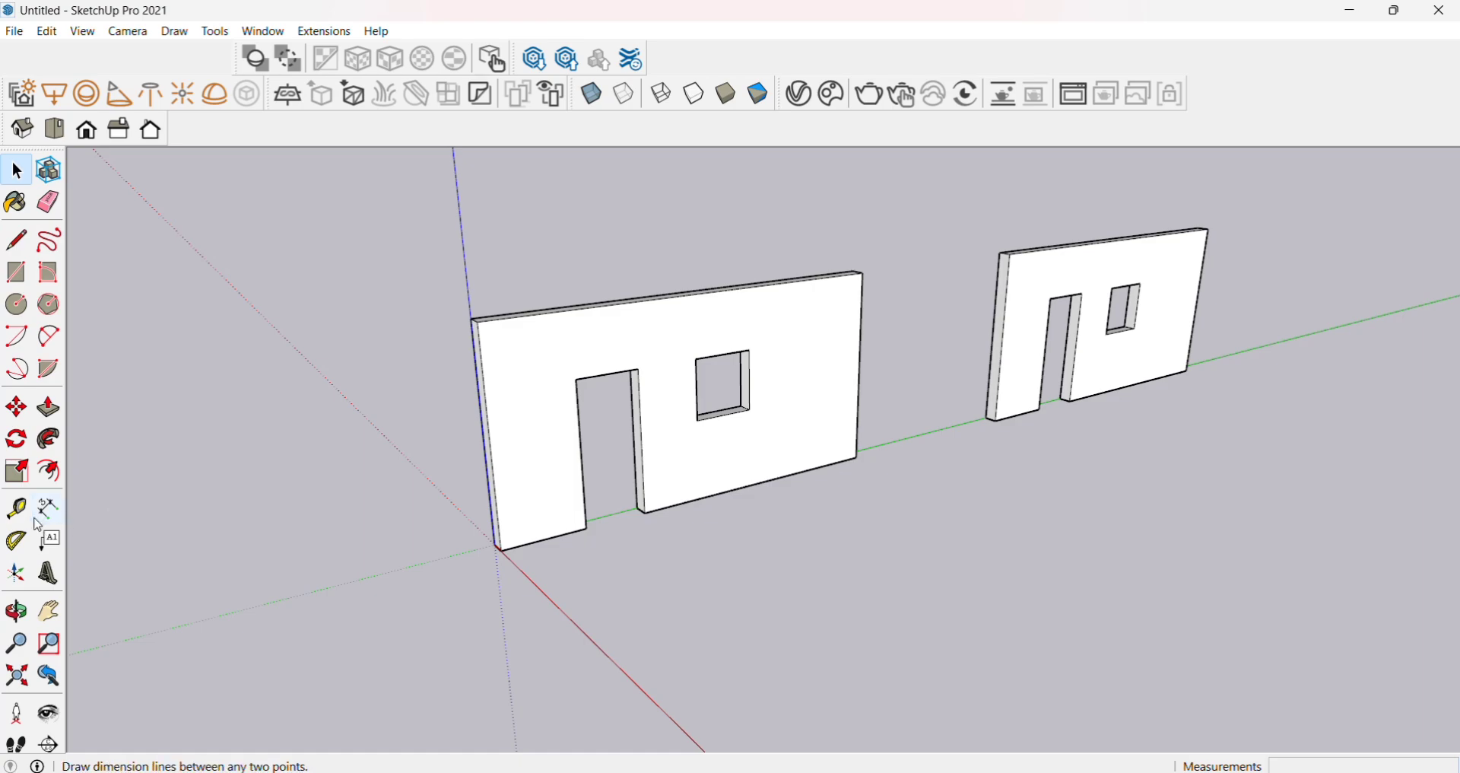
pyautogui.click(16, 511)
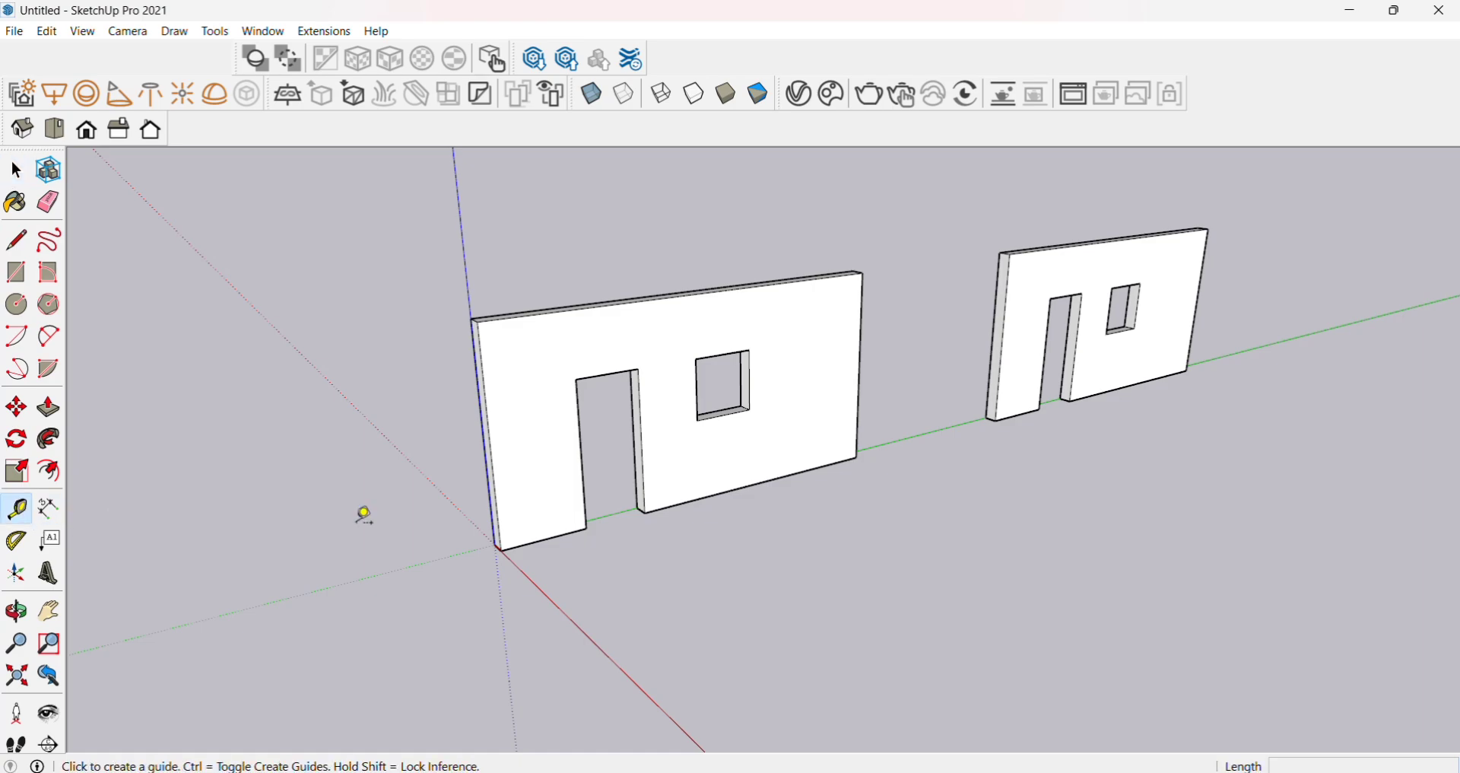
pyautogui.moveTo(359, 512); pyautogui.dragTo(404, 528, button='middle')
pyautogui.scroll(4, 617, 459)
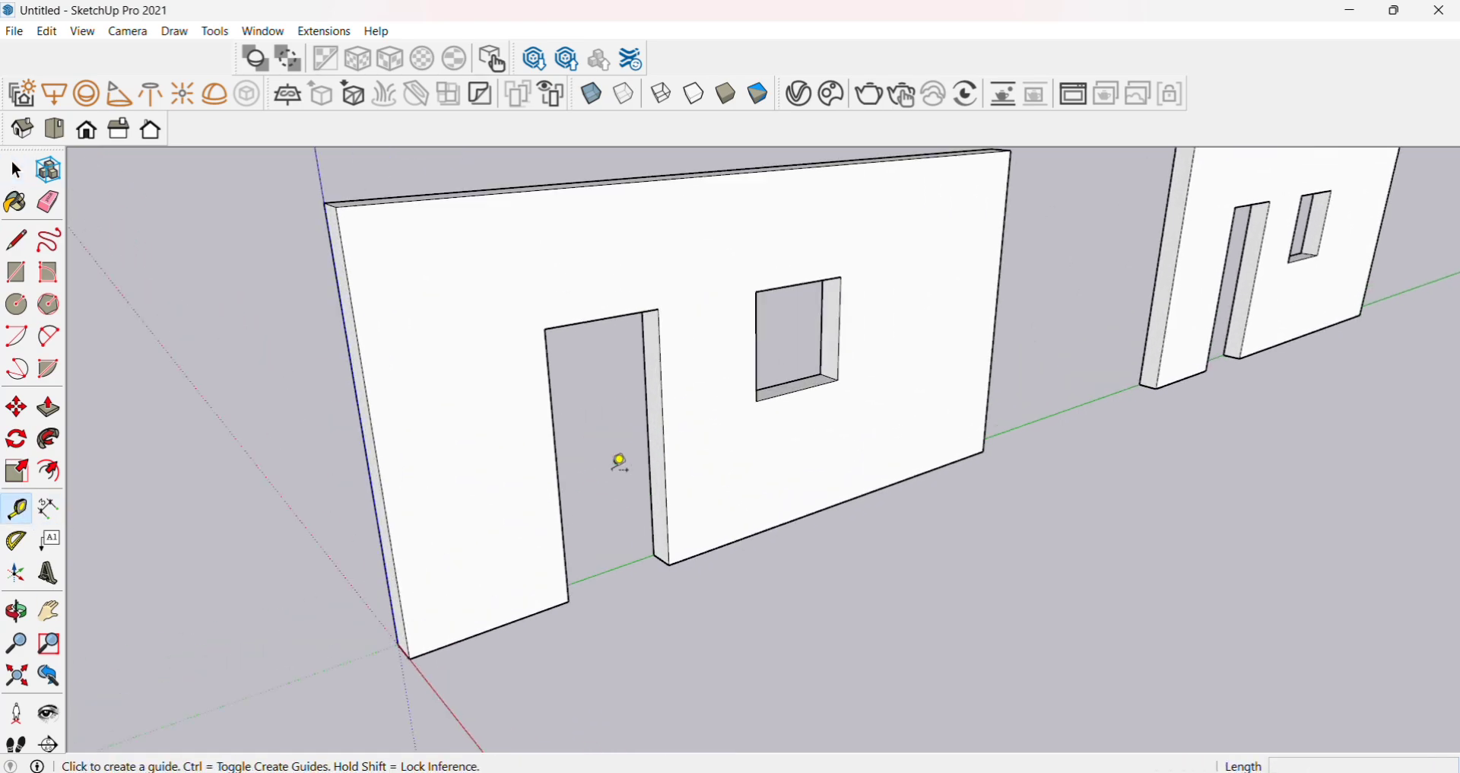
pyautogui.scroll(2, 612, 487)
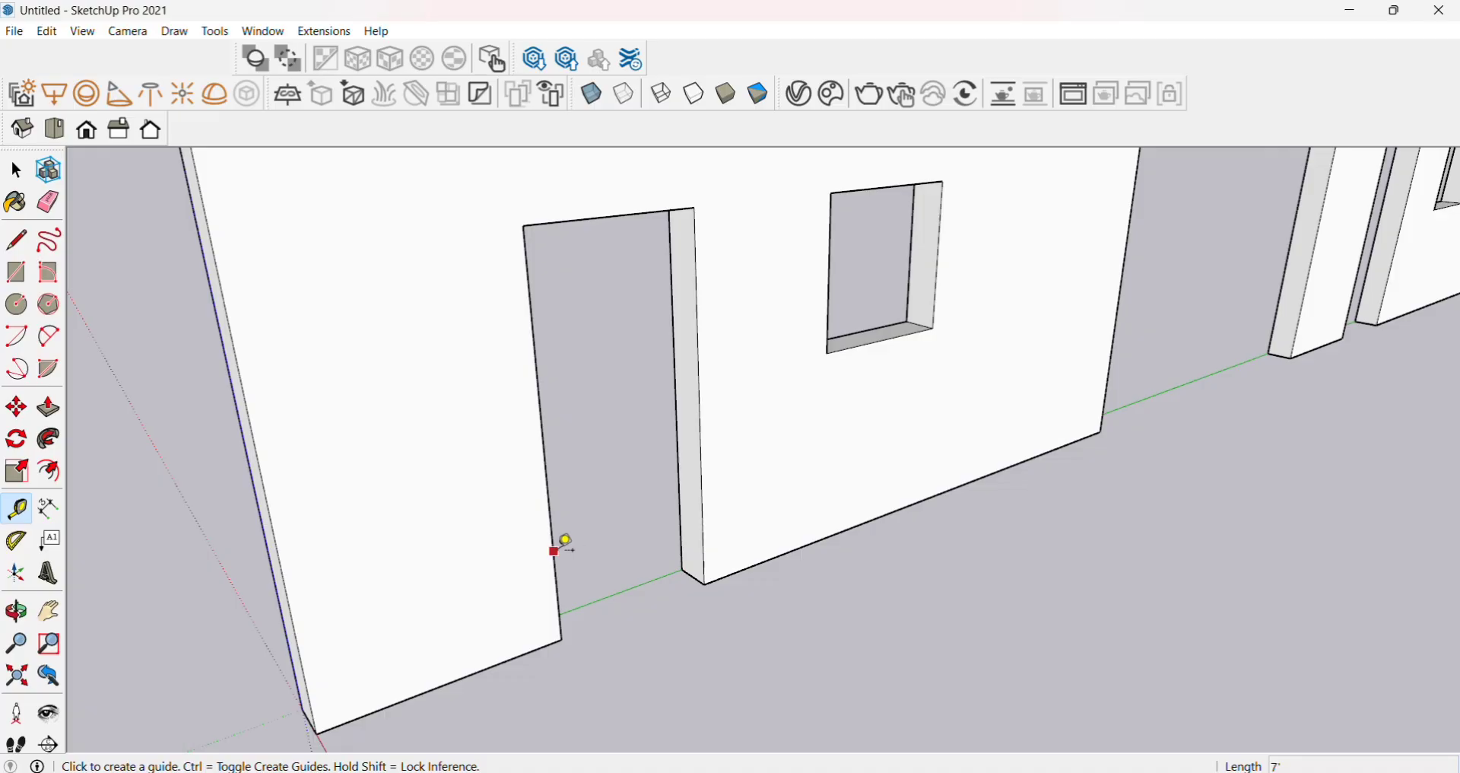
pyautogui.click(555, 550)
pyautogui.moveTo(904, 278); pyautogui.dragTo(837, 349, button='middle')
pyautogui.scroll(3, 835, 351)
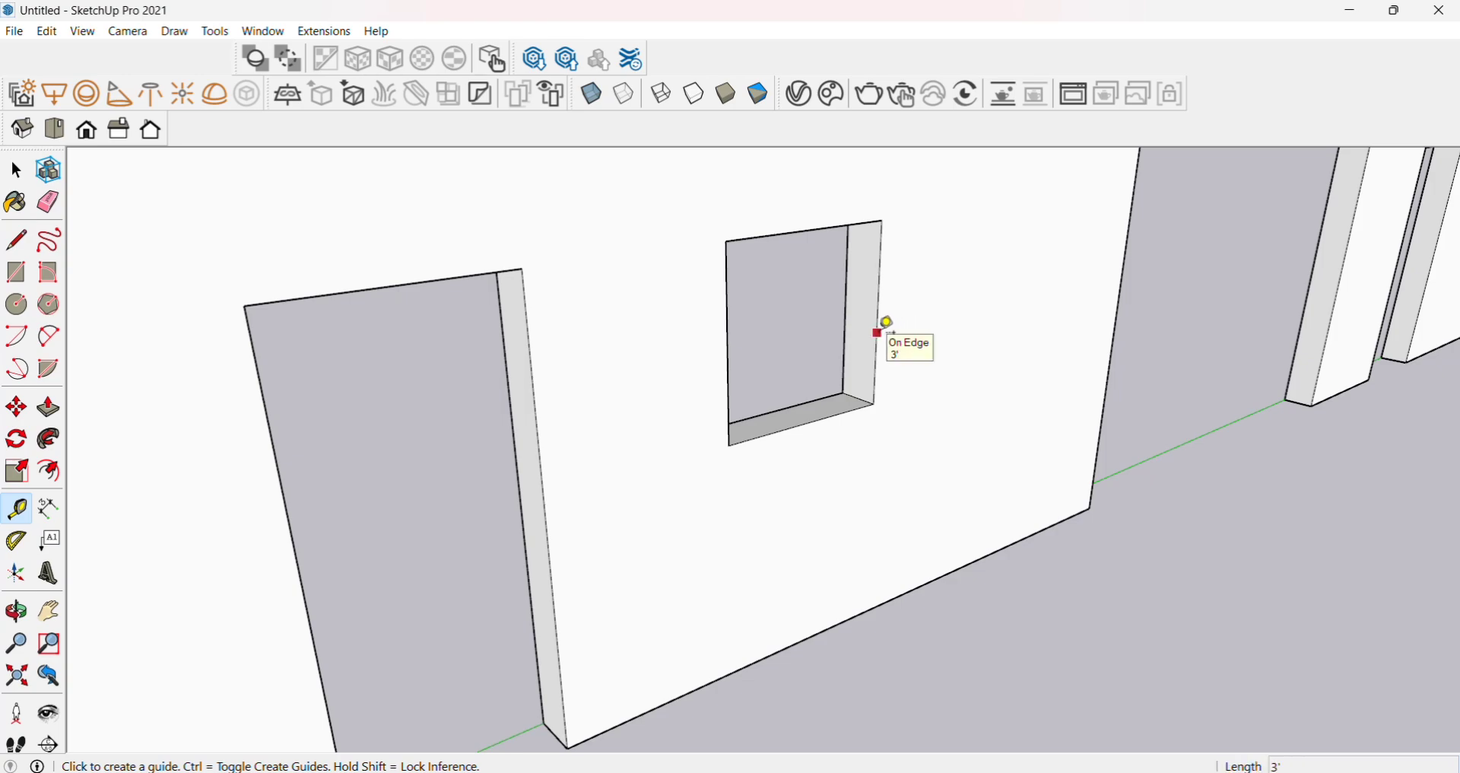
pyautogui.scroll(-5, 114, 479)
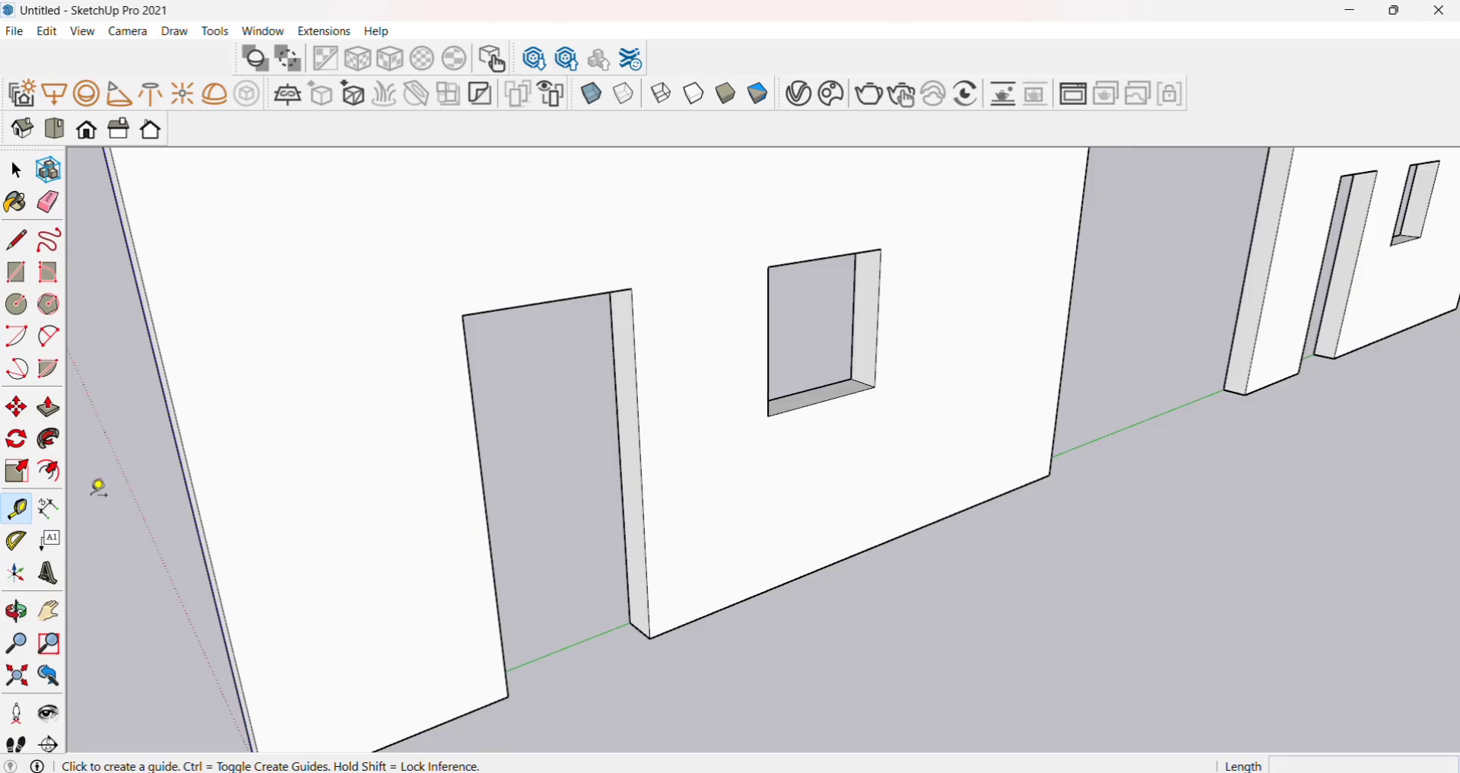
# Inspect the original wall's door edge, window opening, front face and outer base corner with the Tape Measure.
pyautogui.scroll(-4, 560, 512)
pyautogui.scroll(3, 578, 562)
pyautogui.scroll(3, 571, 450)
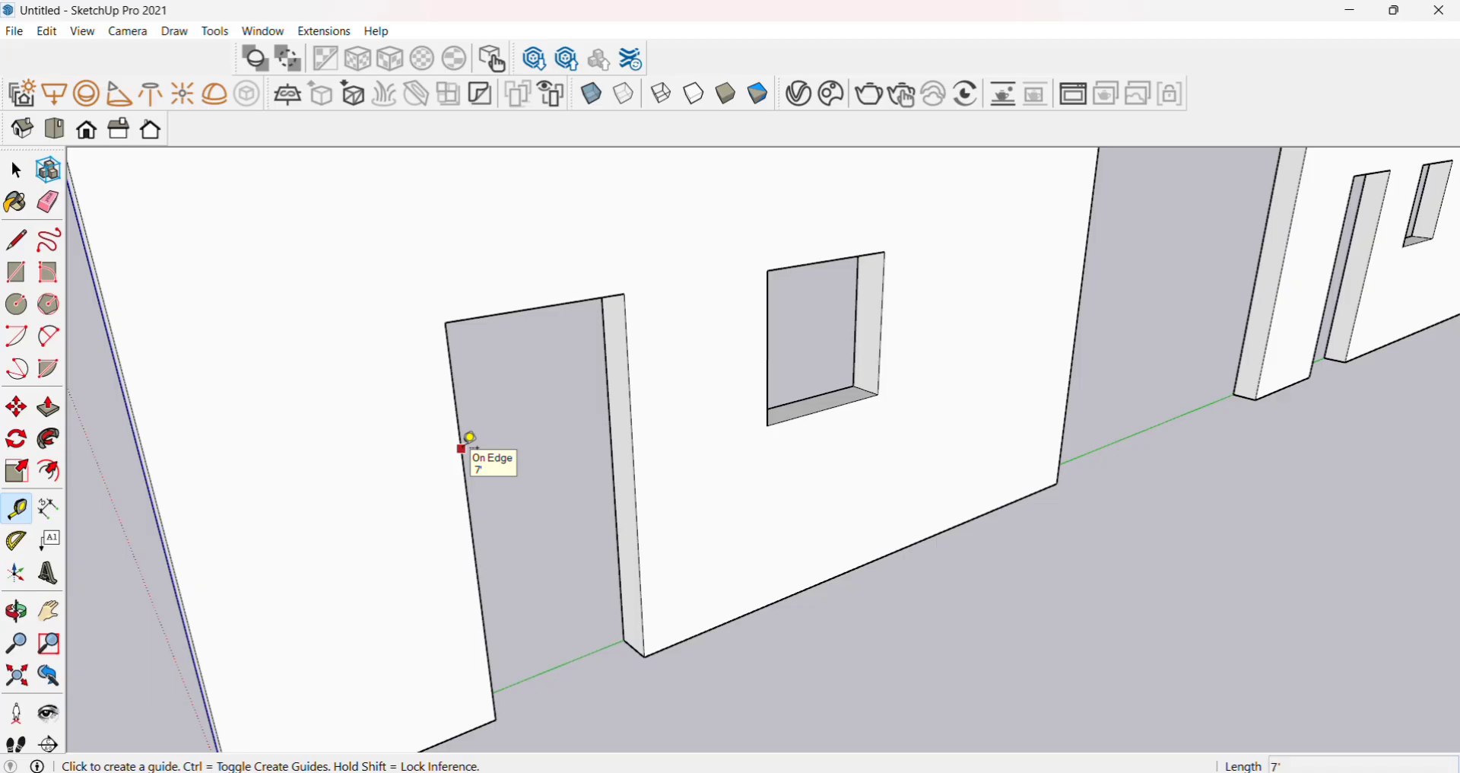
pyautogui.scroll(-4, 469, 439)
pyautogui.scroll(2, 715, 374)
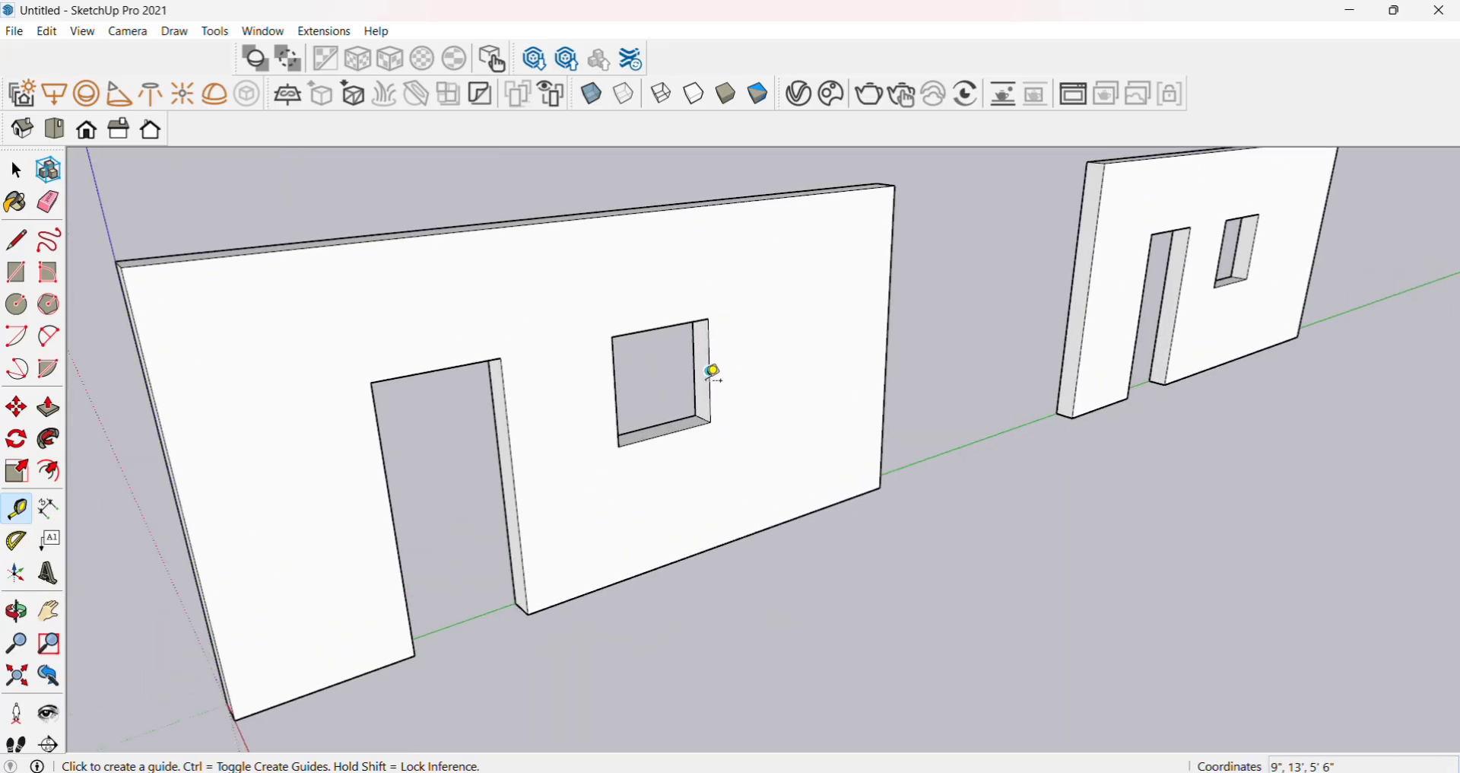
pyautogui.scroll(5, 715, 374)
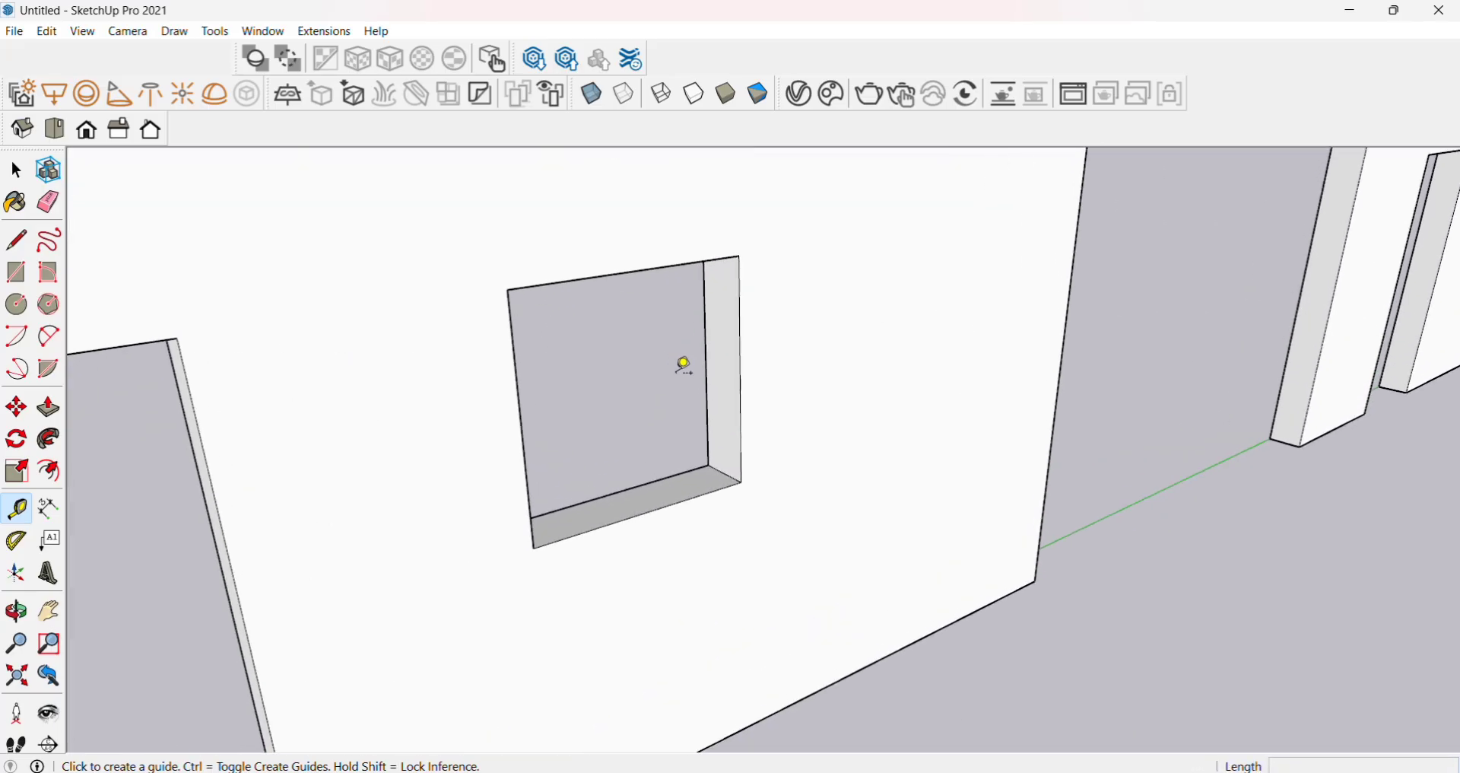
pyautogui.scroll(-1, 724, 400)
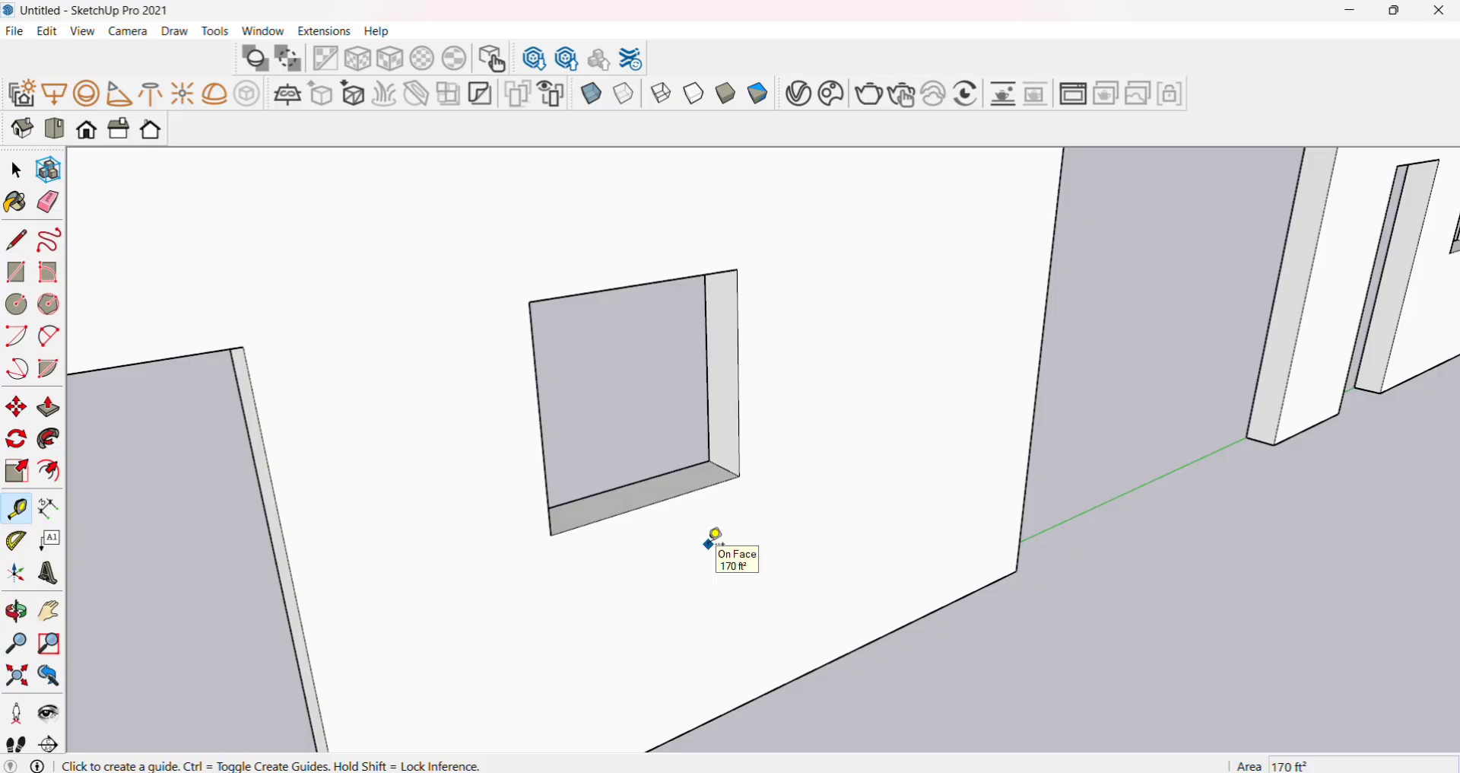
pyautogui.scroll(-8, 717, 538)
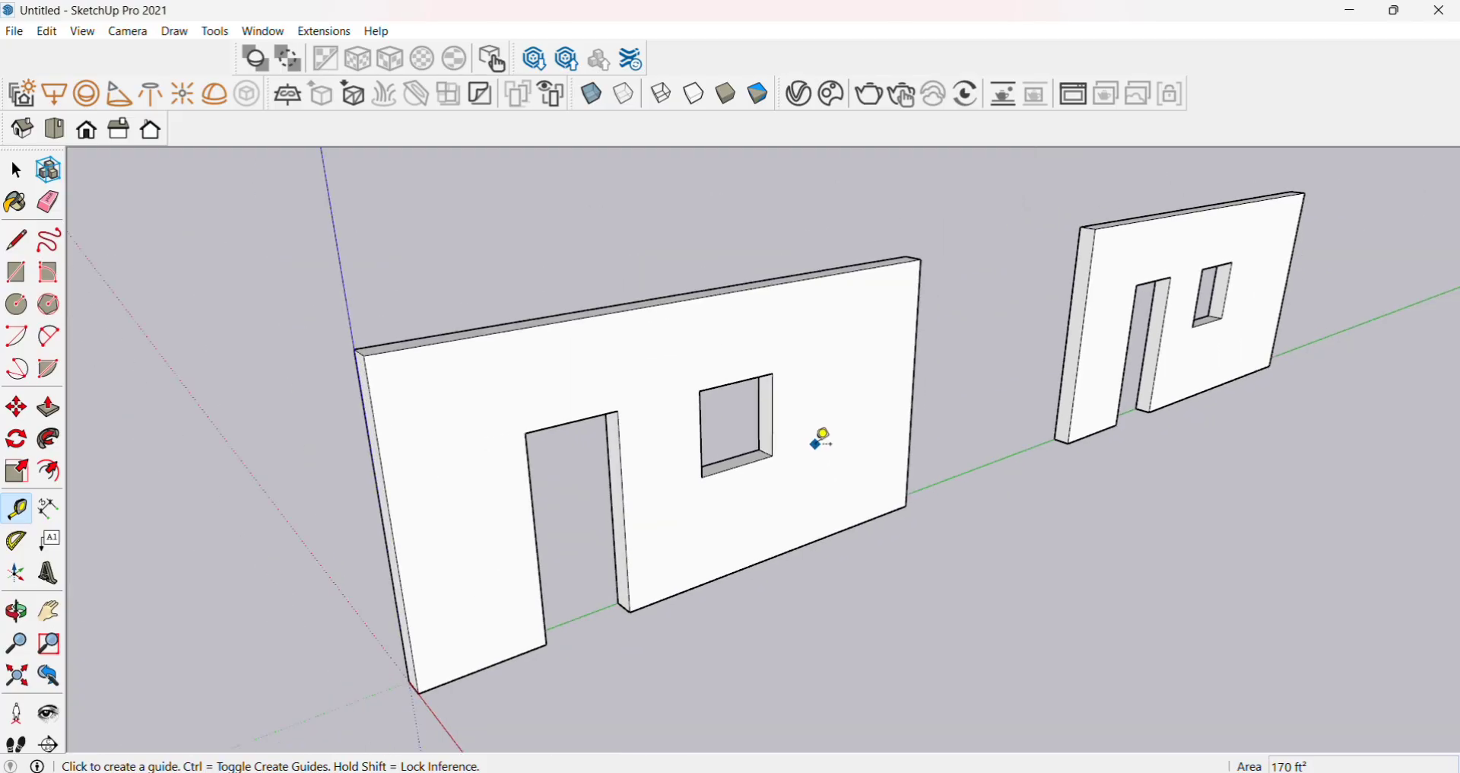
pyautogui.scroll(5, 489, 654)
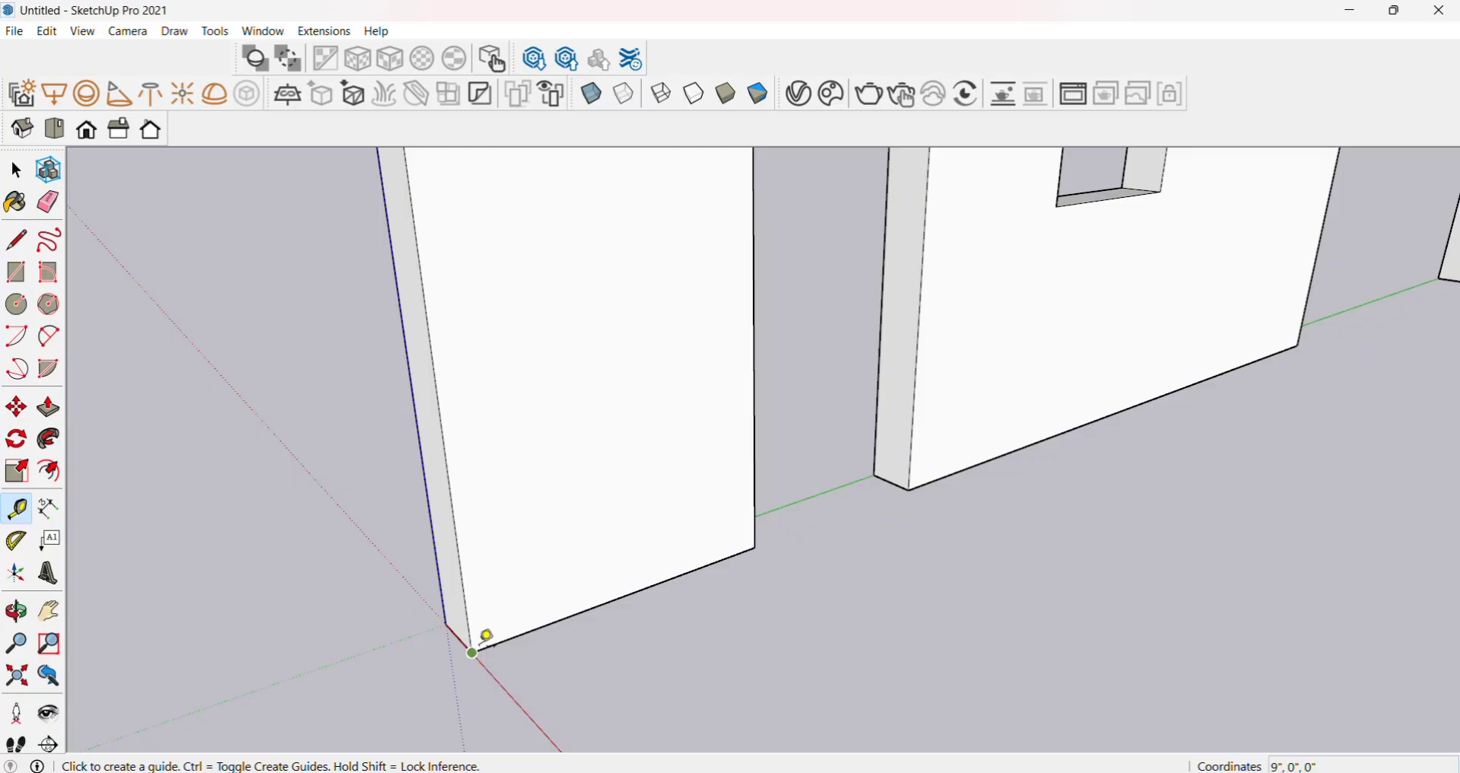
pyautogui.click(482, 641)
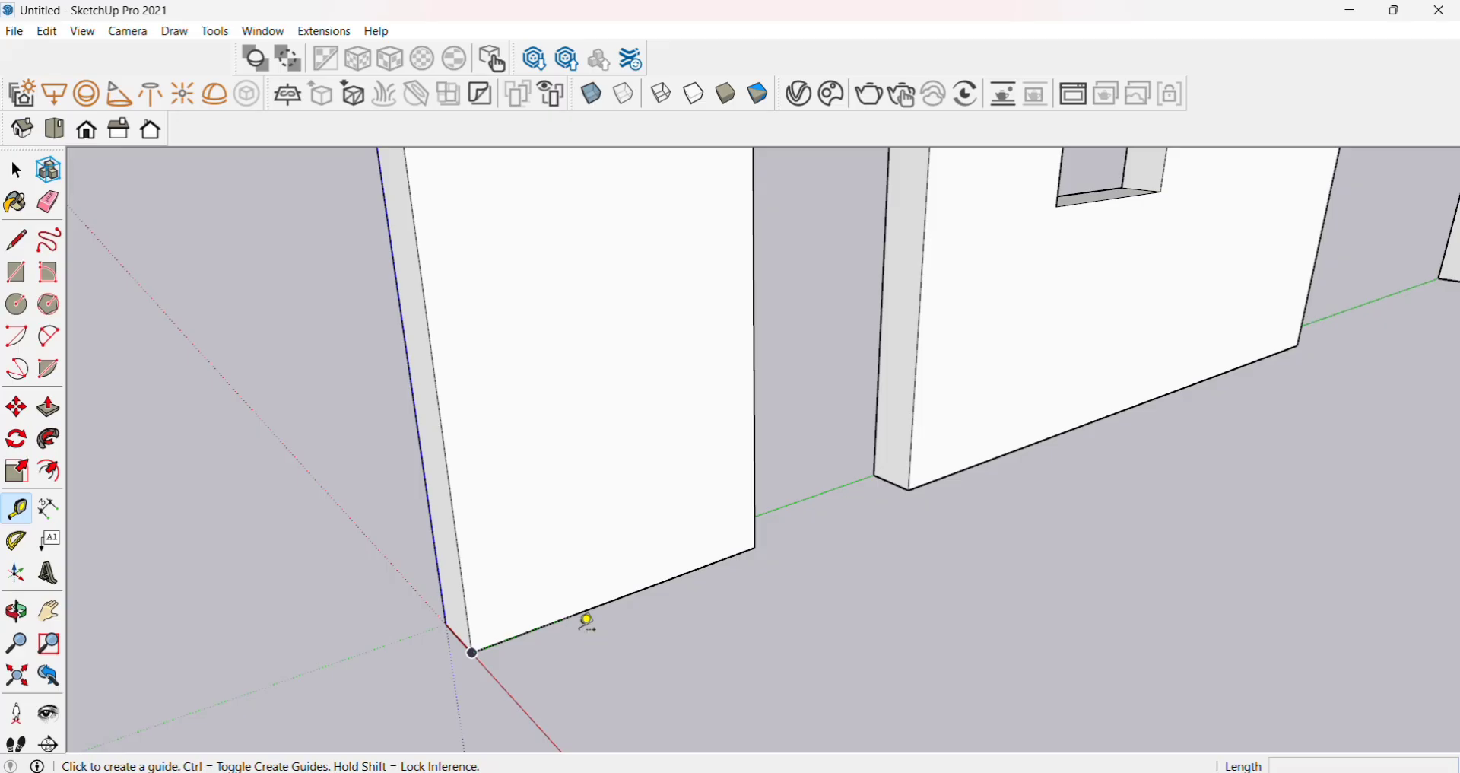
pyautogui.press('space')
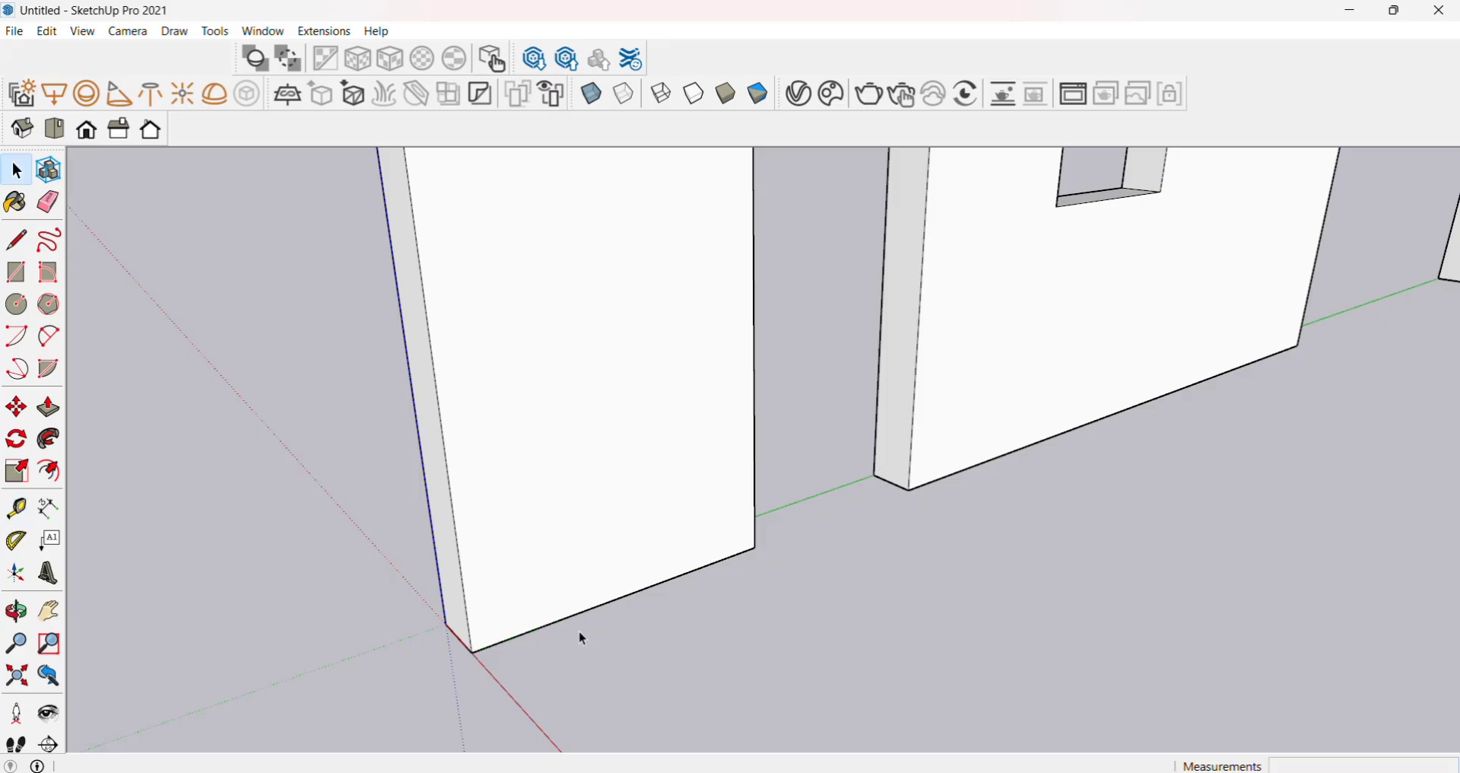
pyautogui.scroll(-5, 407, 658)
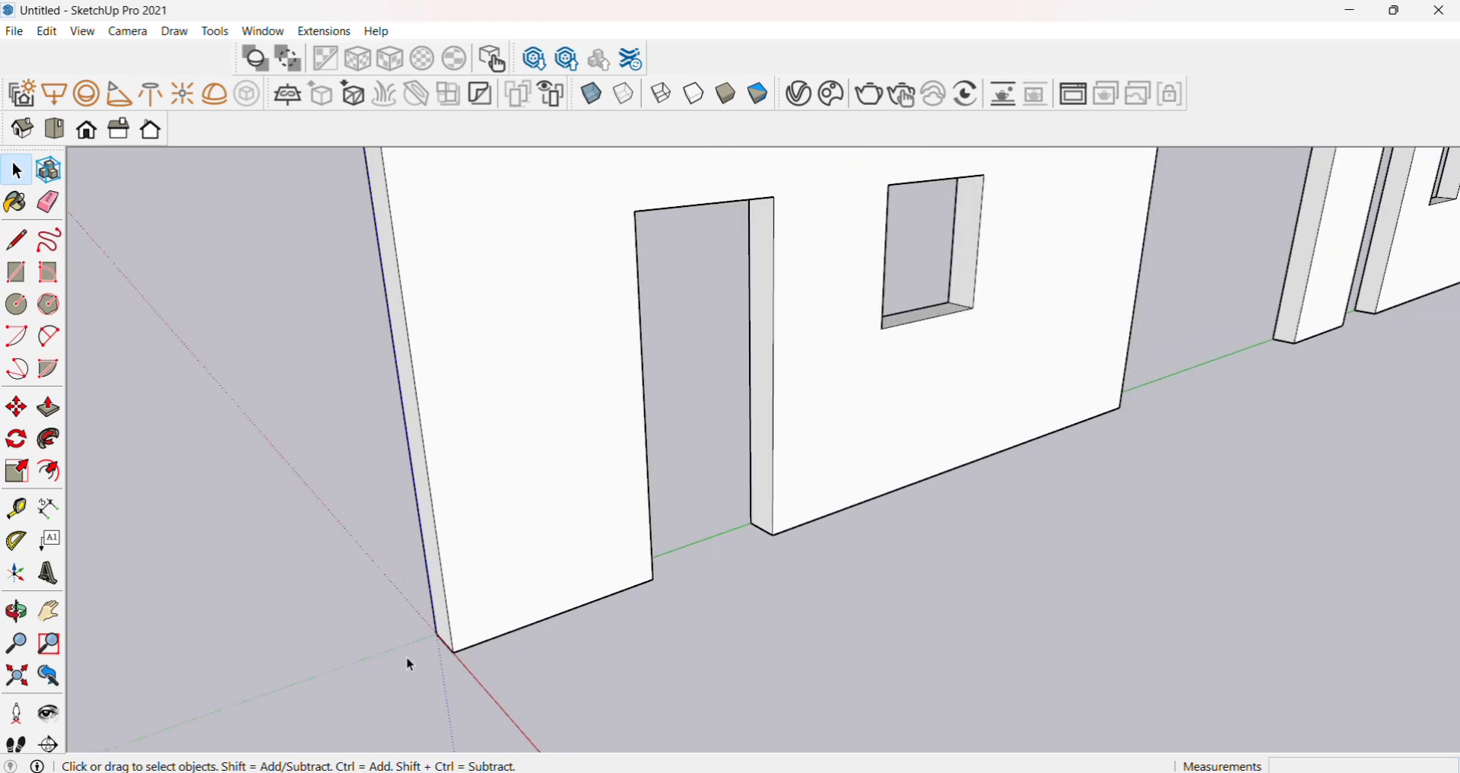
pyautogui.scroll(-5, 407, 659)
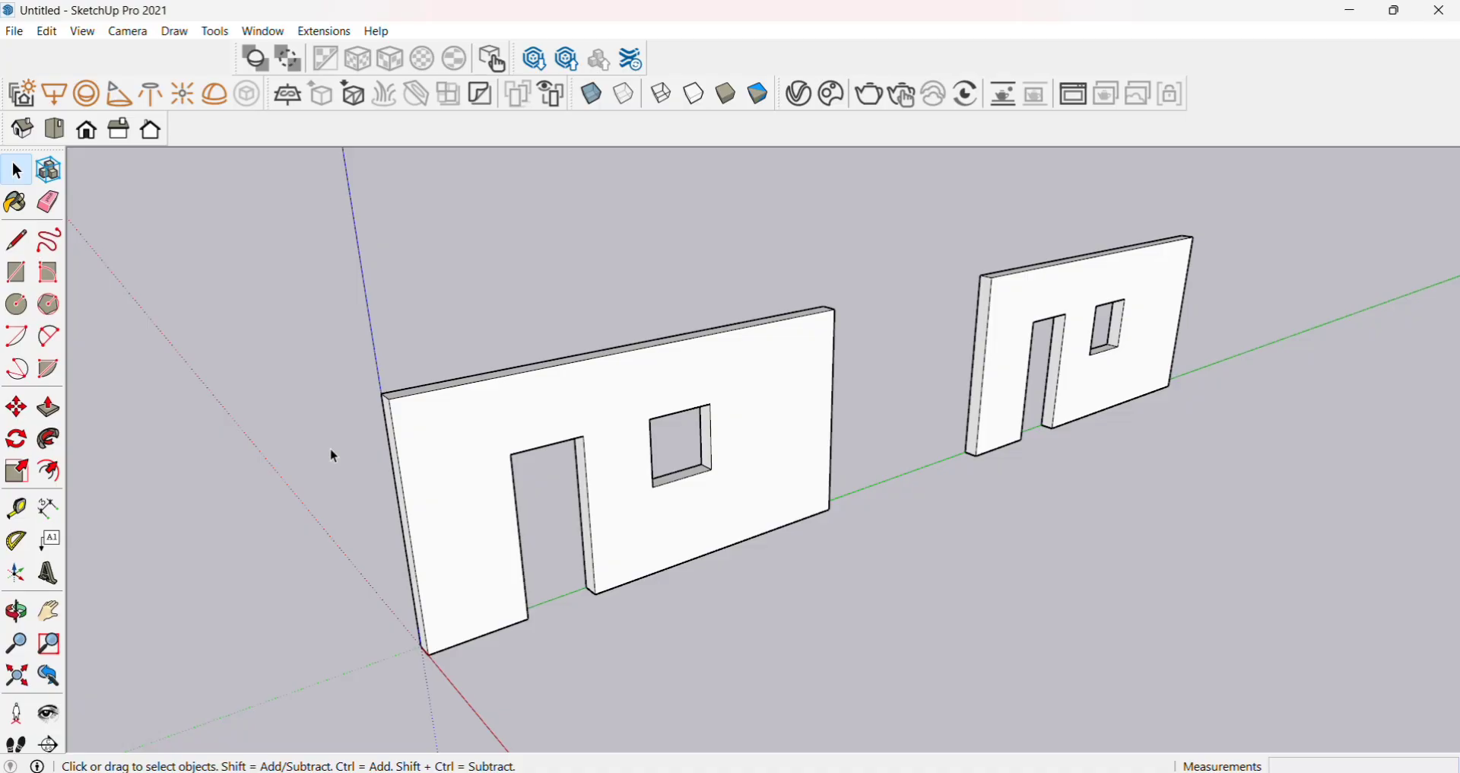
pyautogui.moveTo(257, 252); pyautogui.dragTo(888, 674)
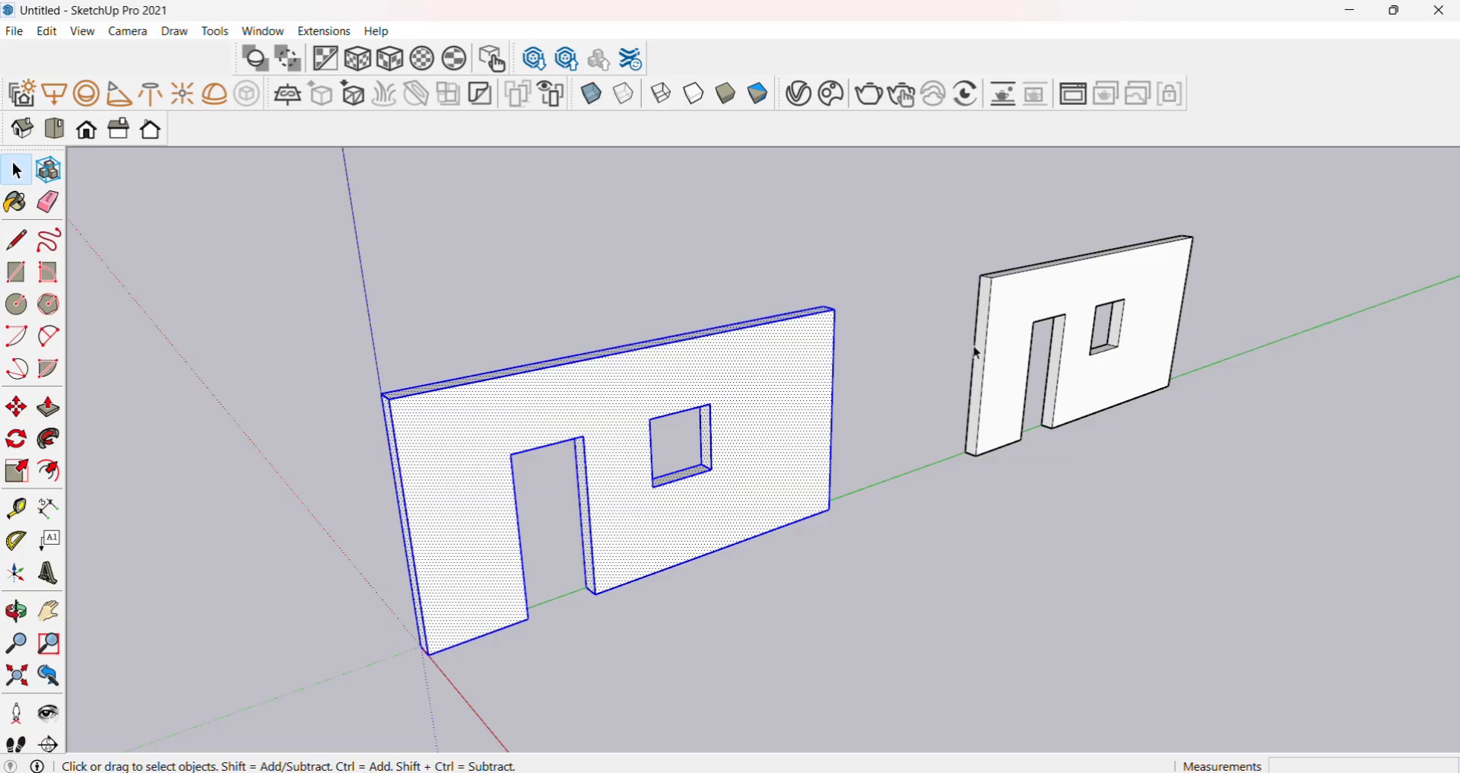
pyautogui.click(606, 224)
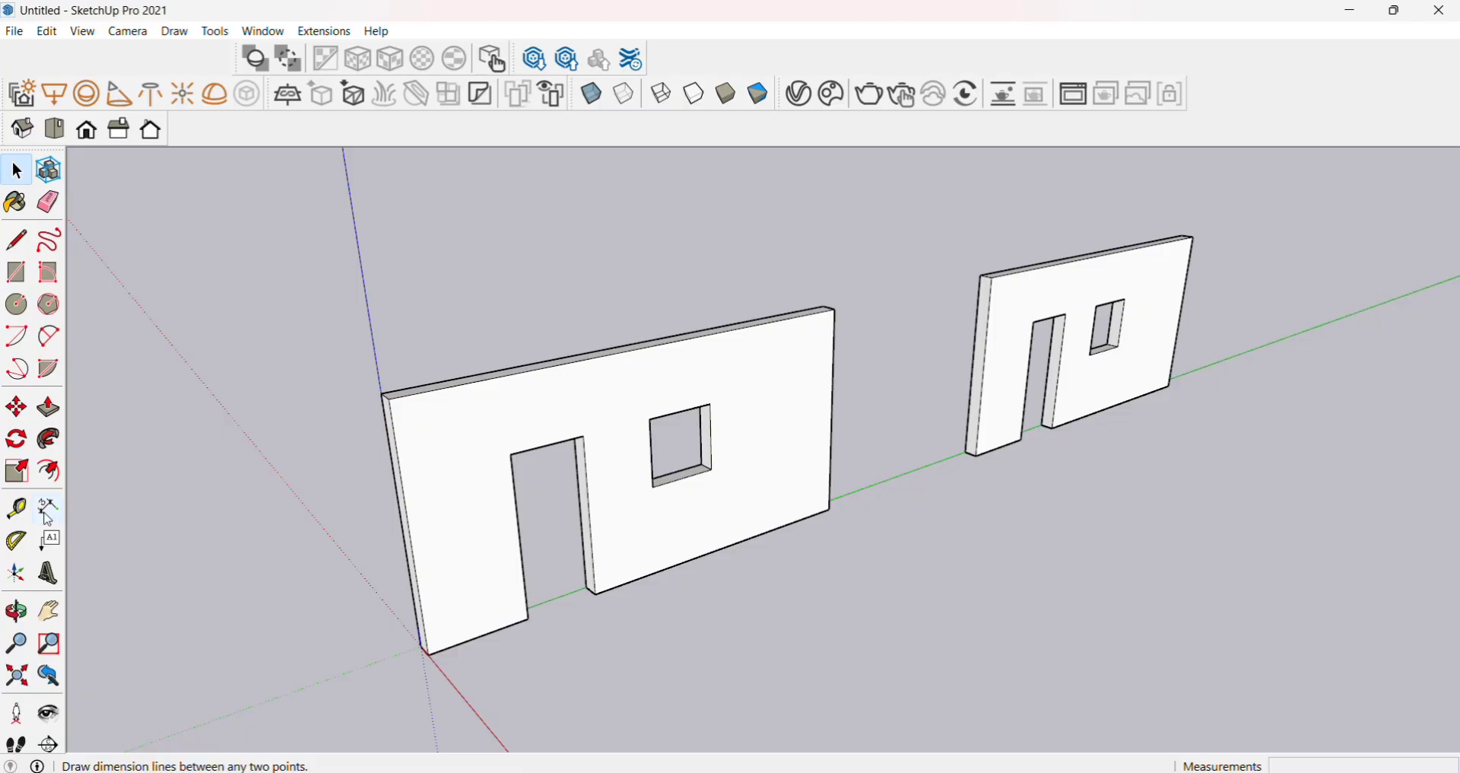
pyautogui.scroll(-1, 307, 492)
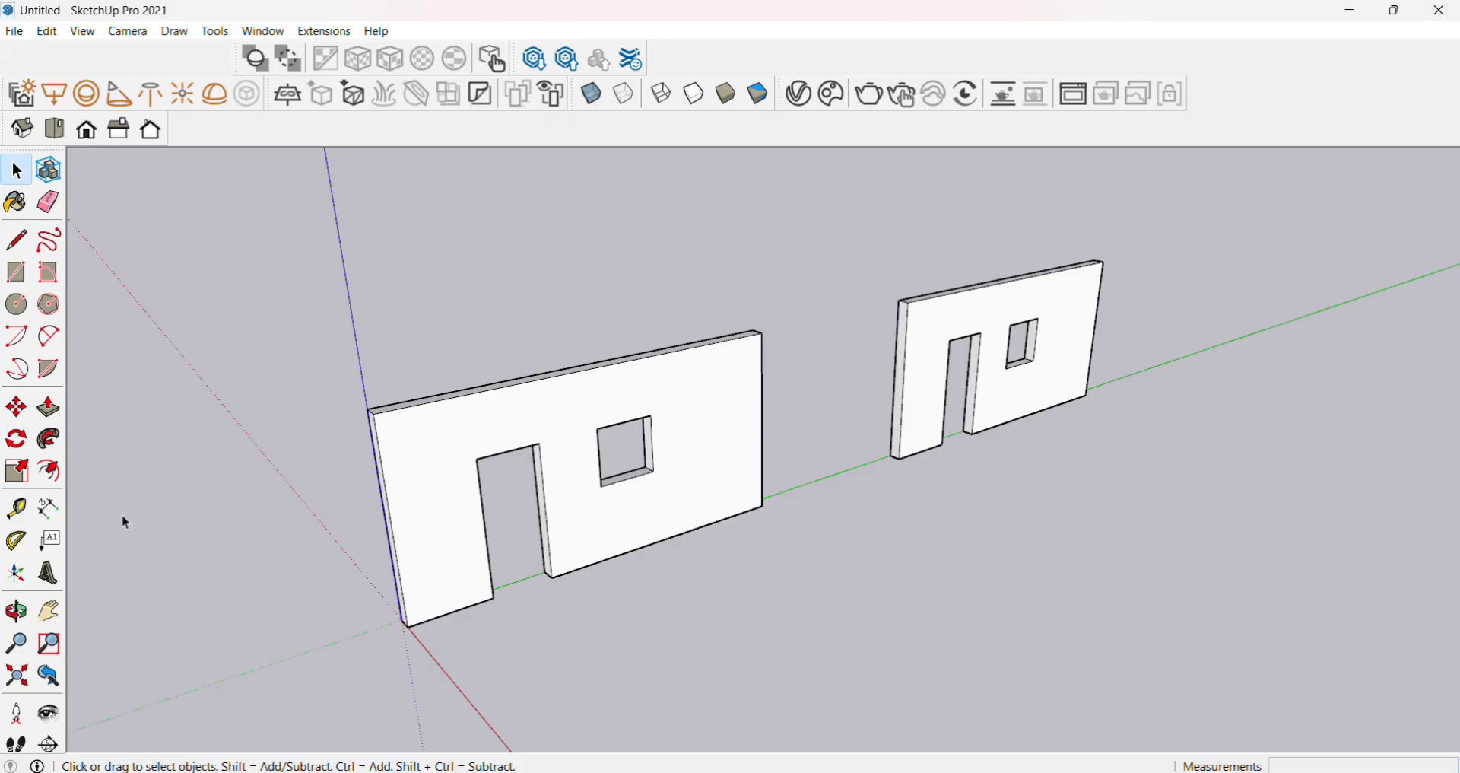
# Resize the entire model by measuring the original wall's base from corner to corner with the Tape Measure and setting that distance to 10'.
pyautogui.click(16, 508)
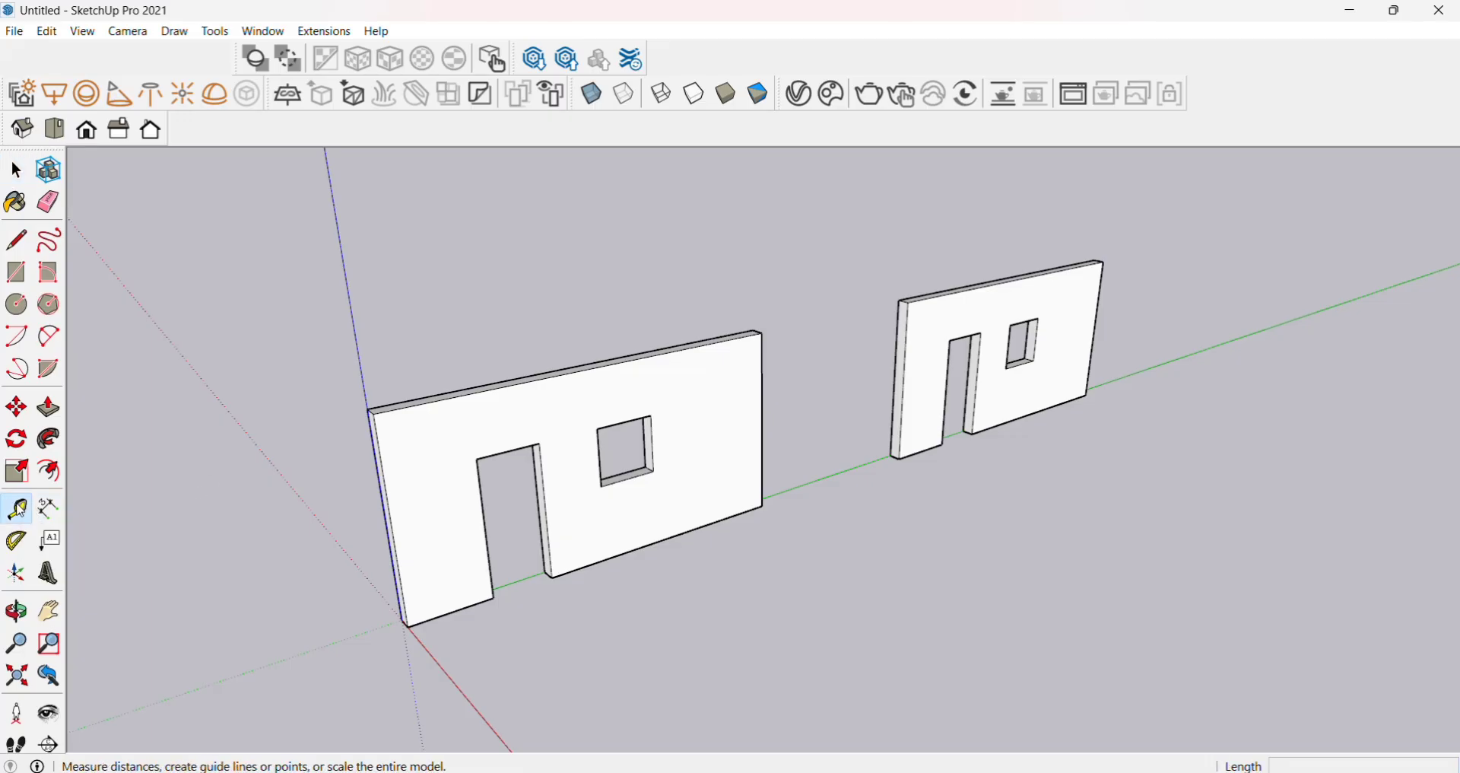
pyautogui.scroll(1, 513, 625)
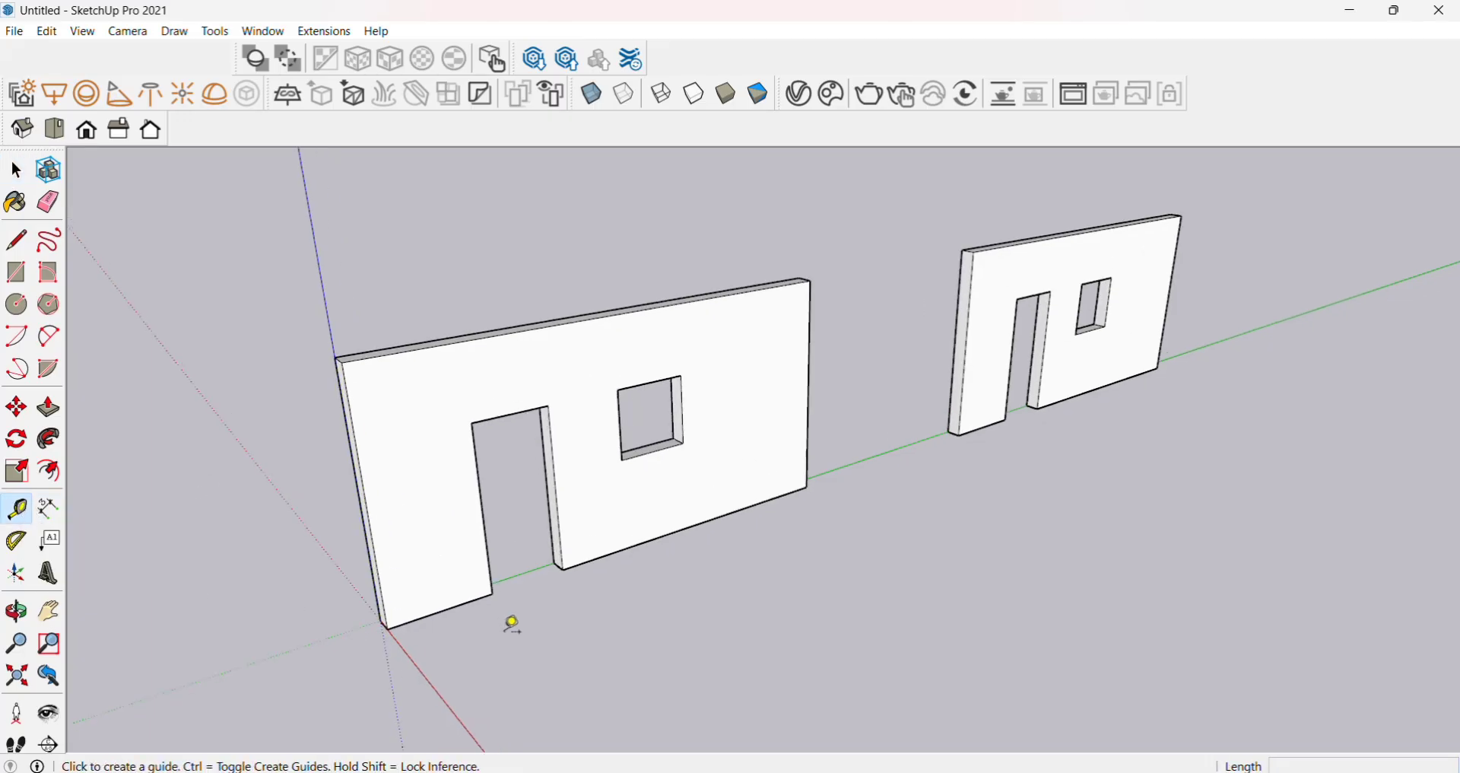
pyautogui.scroll(1, 502, 628)
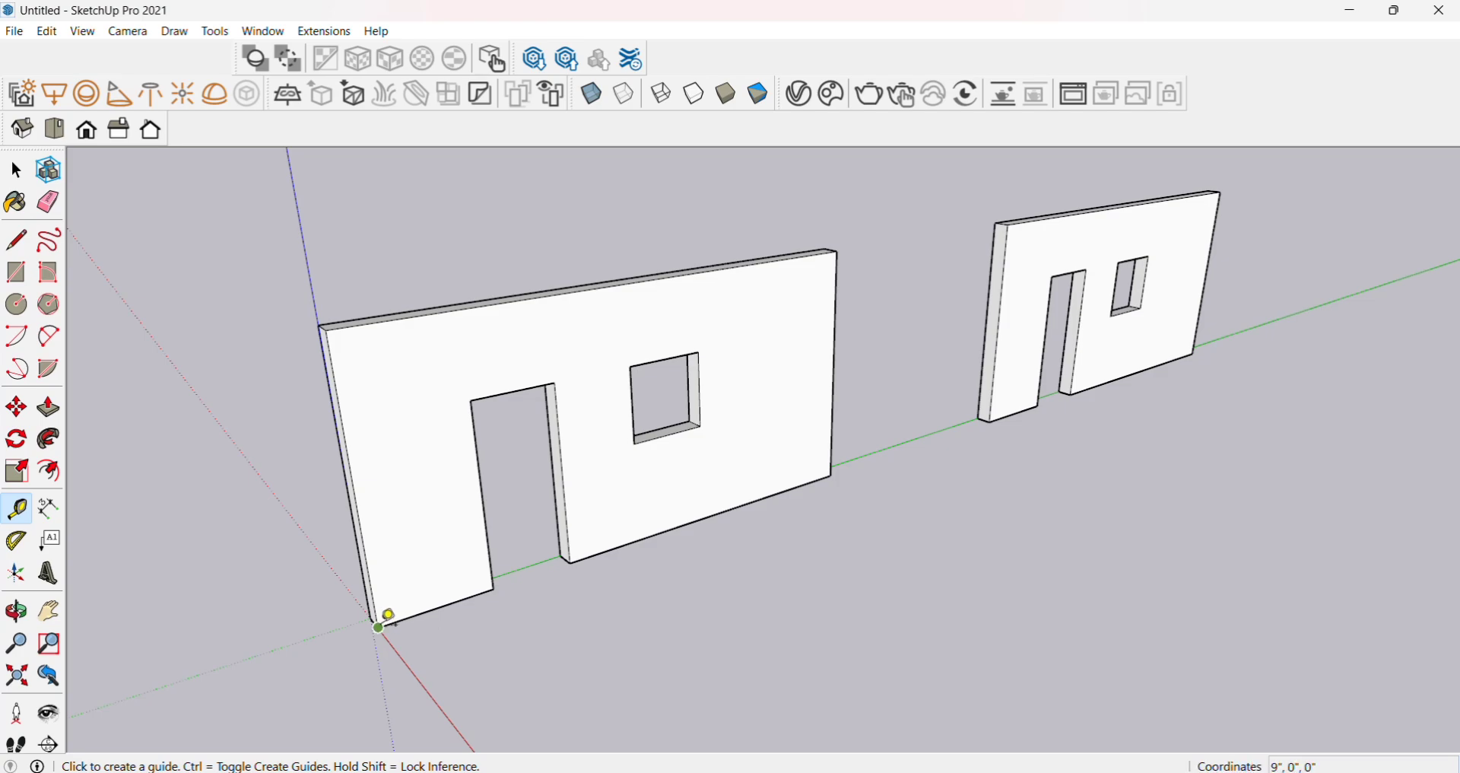
pyautogui.click(379, 627)
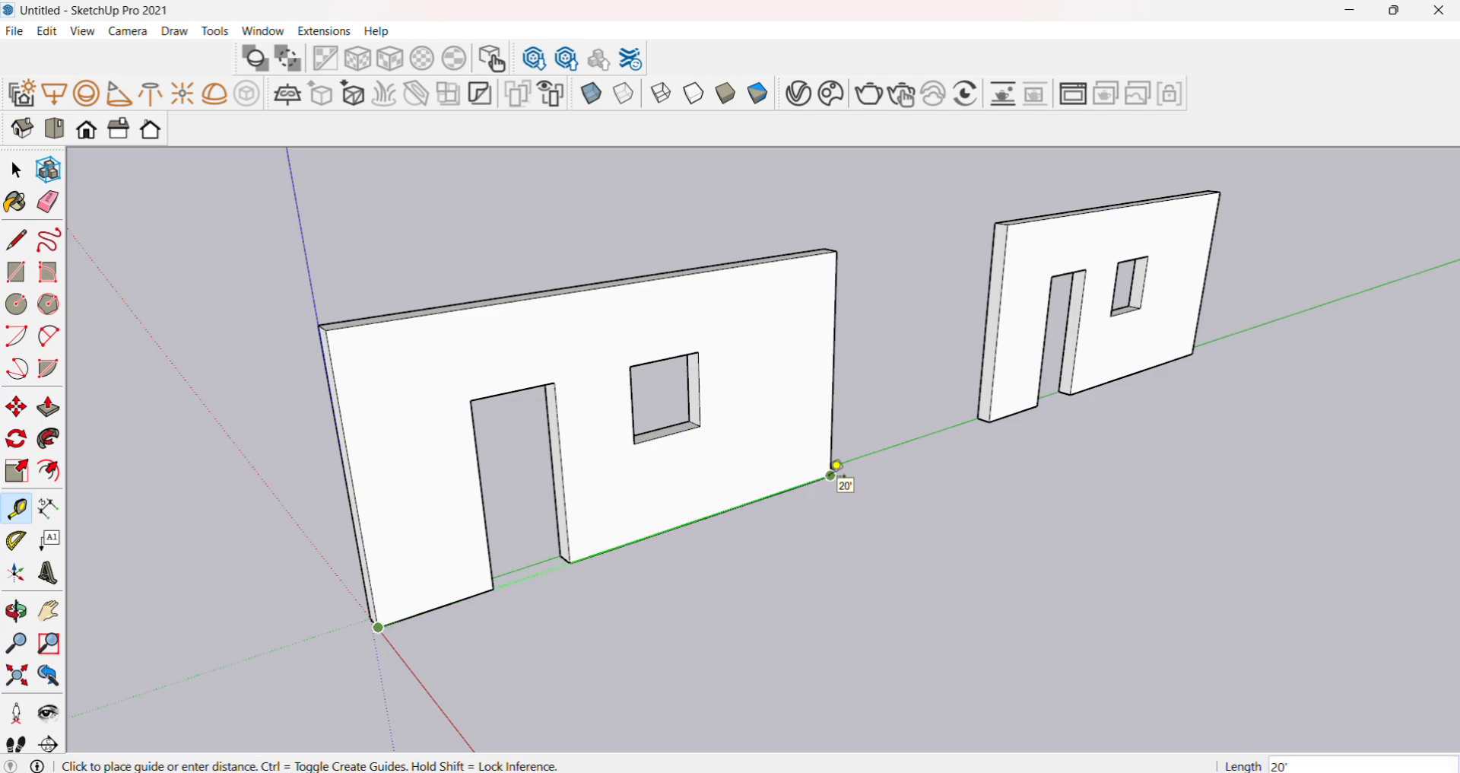
pyautogui.click(832, 476)
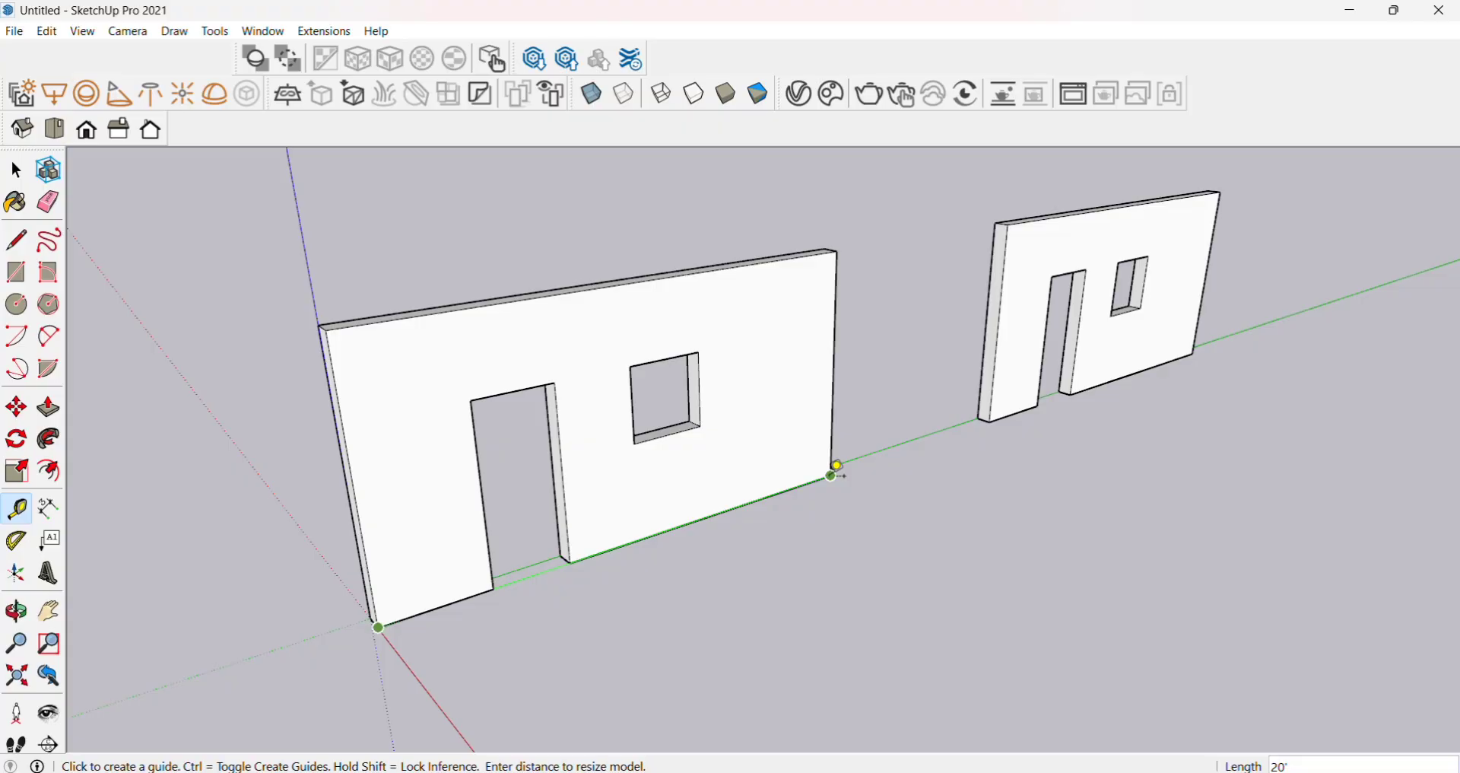
pyautogui.click(837, 469)
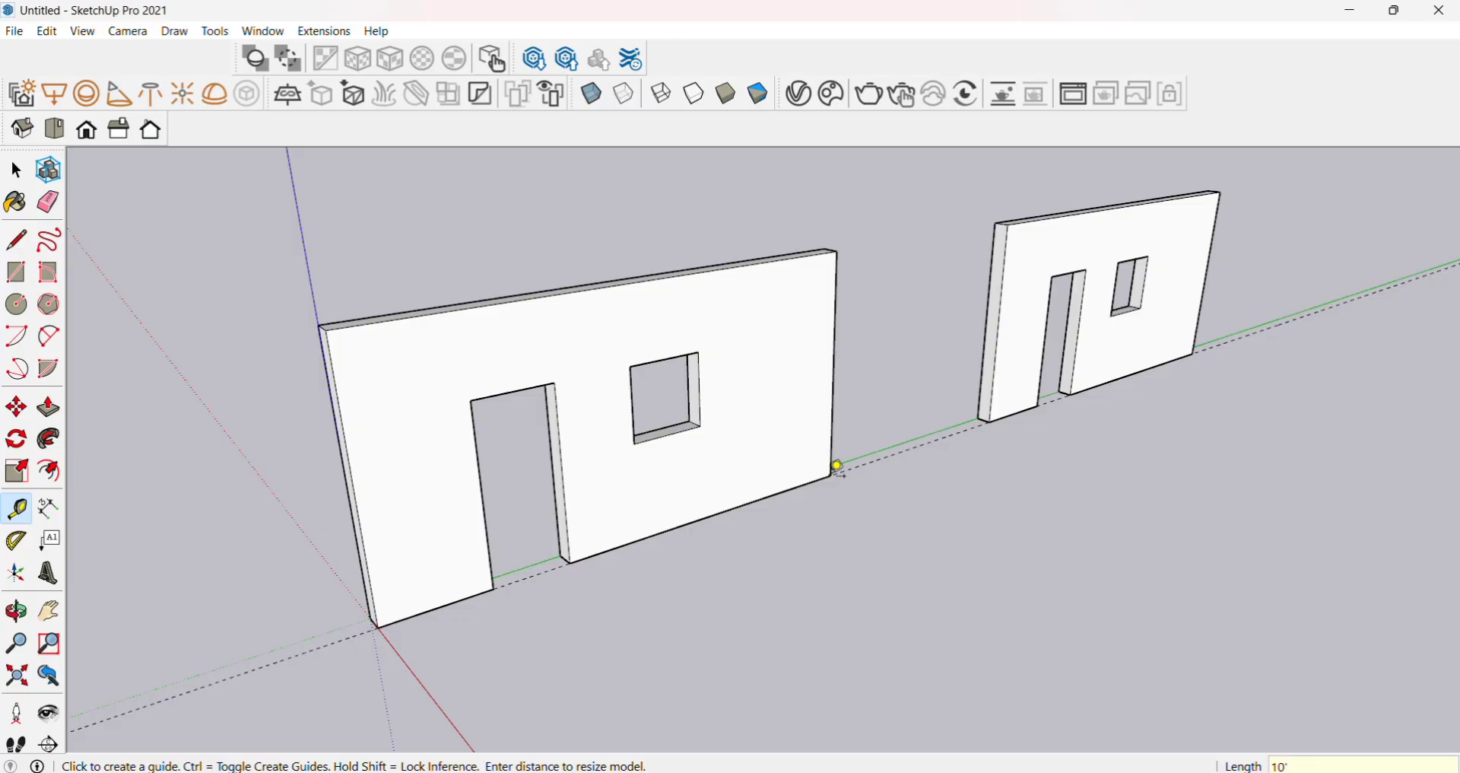
pyautogui.press('Return')
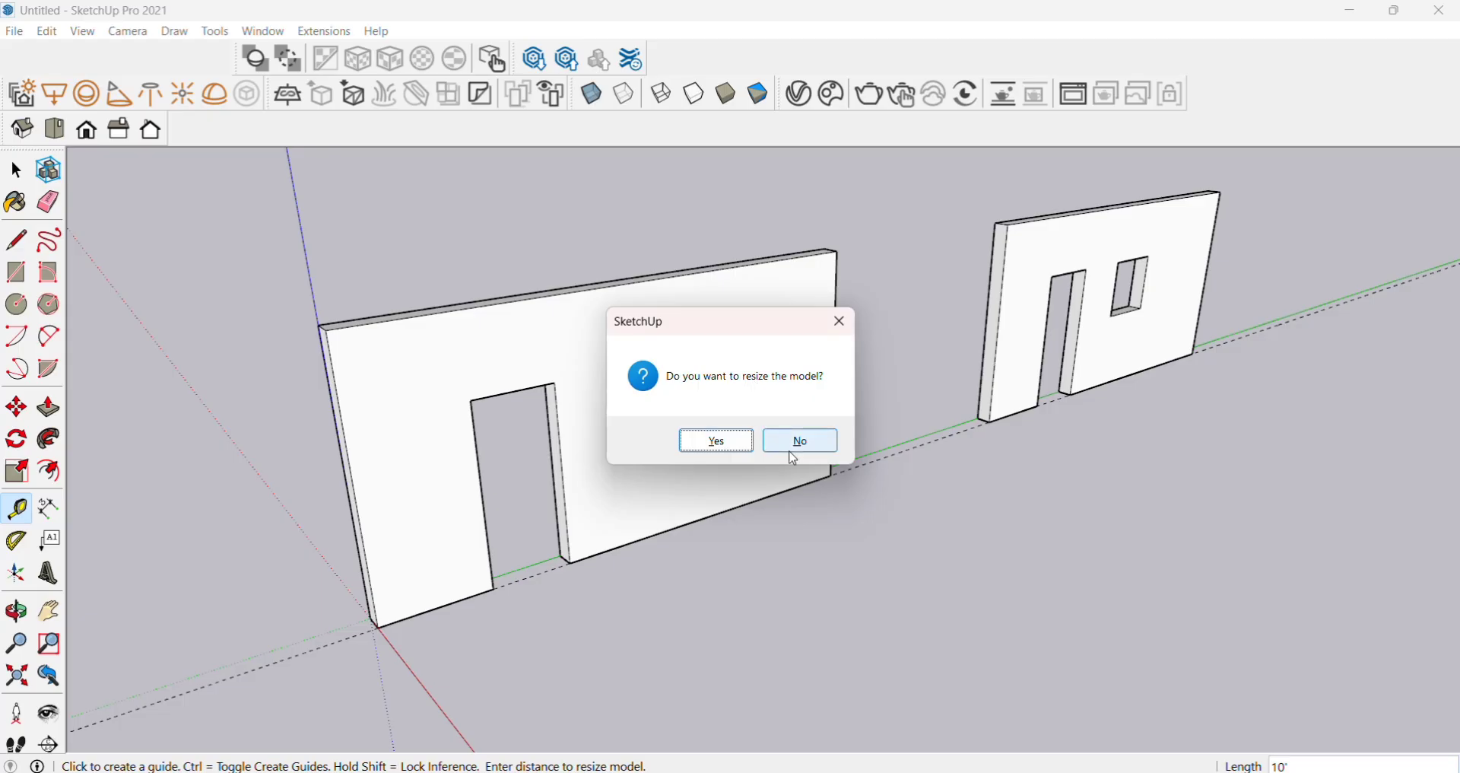
pyautogui.click(715, 443)
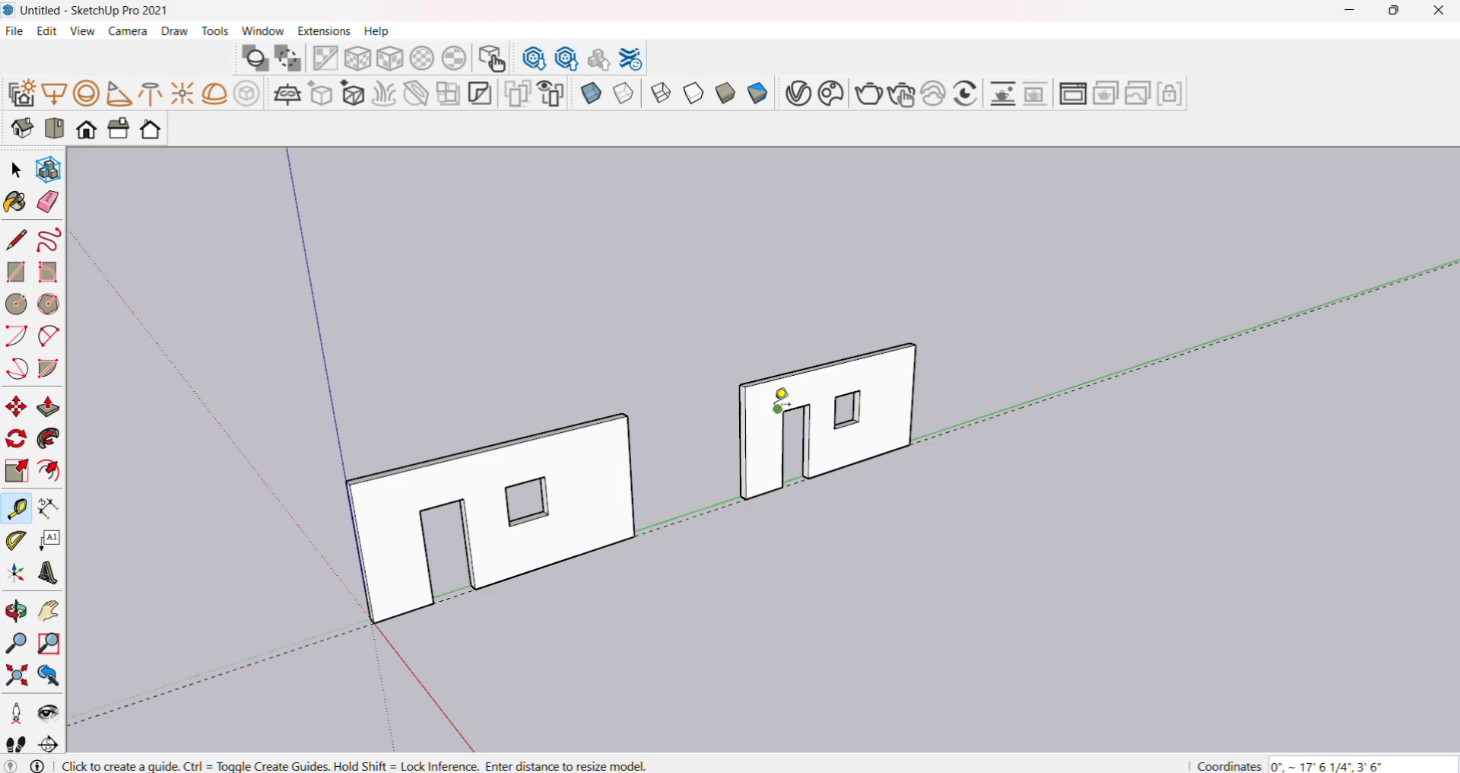
pyautogui.click(777, 408)
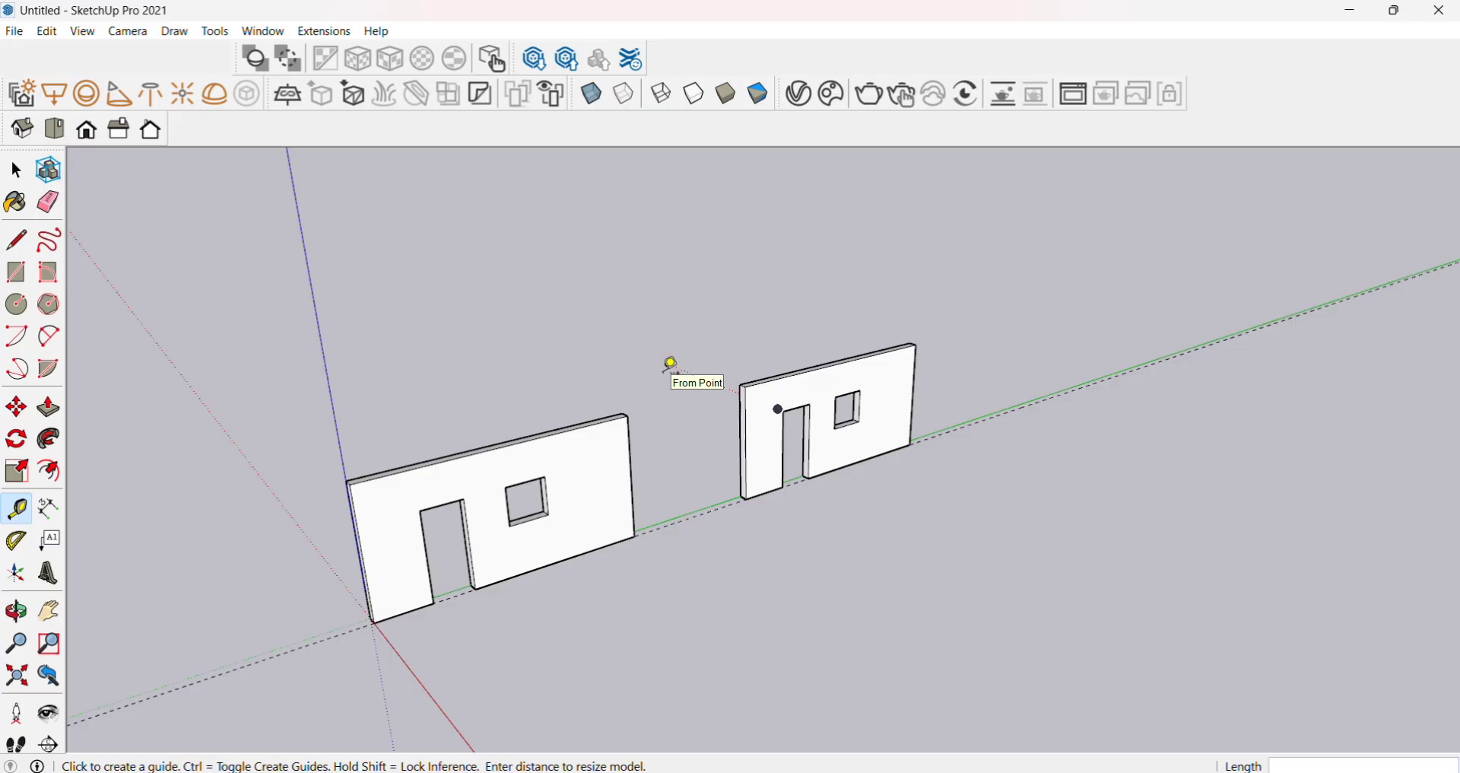
pyautogui.scroll(-1, 385, 638)
pyautogui.scroll(5, 387, 637)
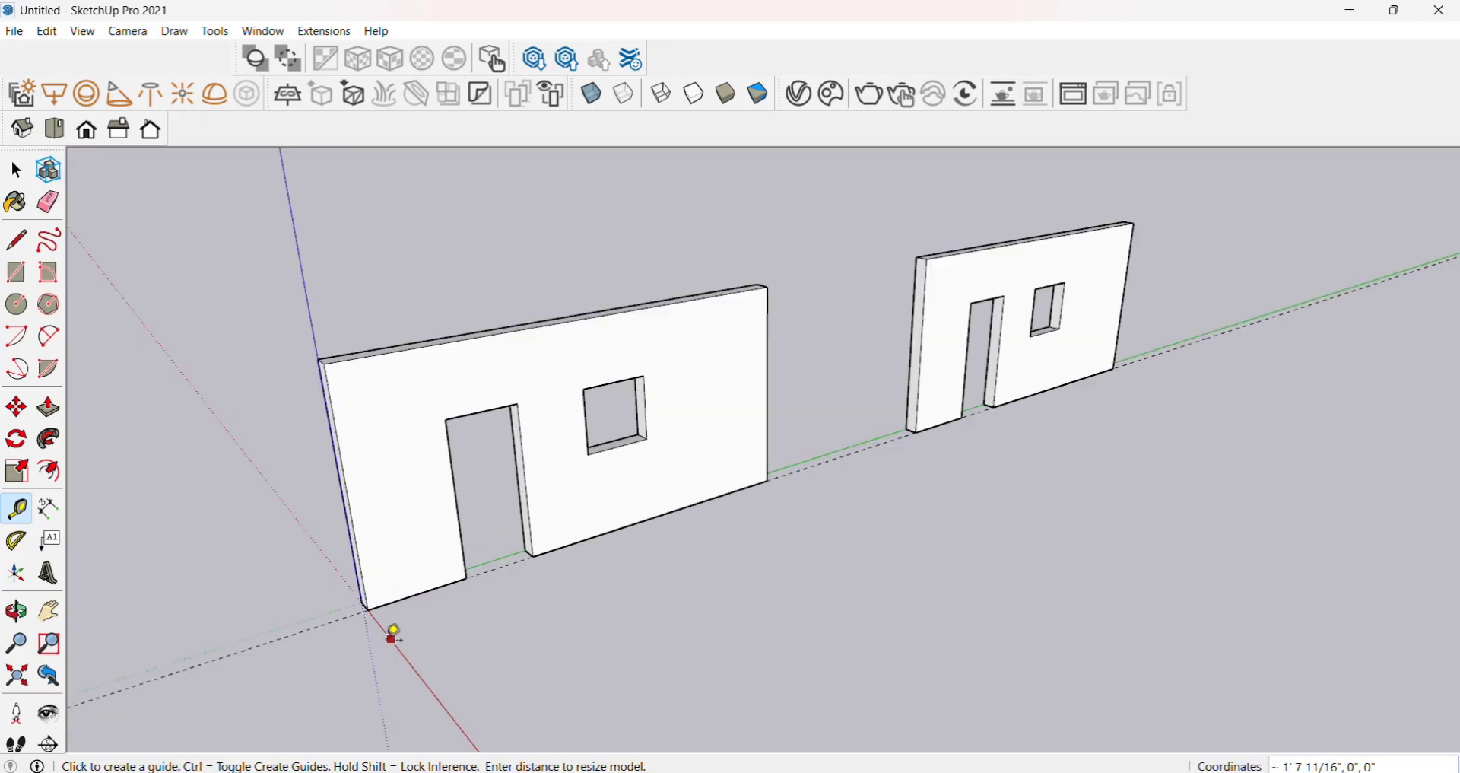
pyautogui.scroll(-1, 387, 637)
pyautogui.scroll(2, 373, 608)
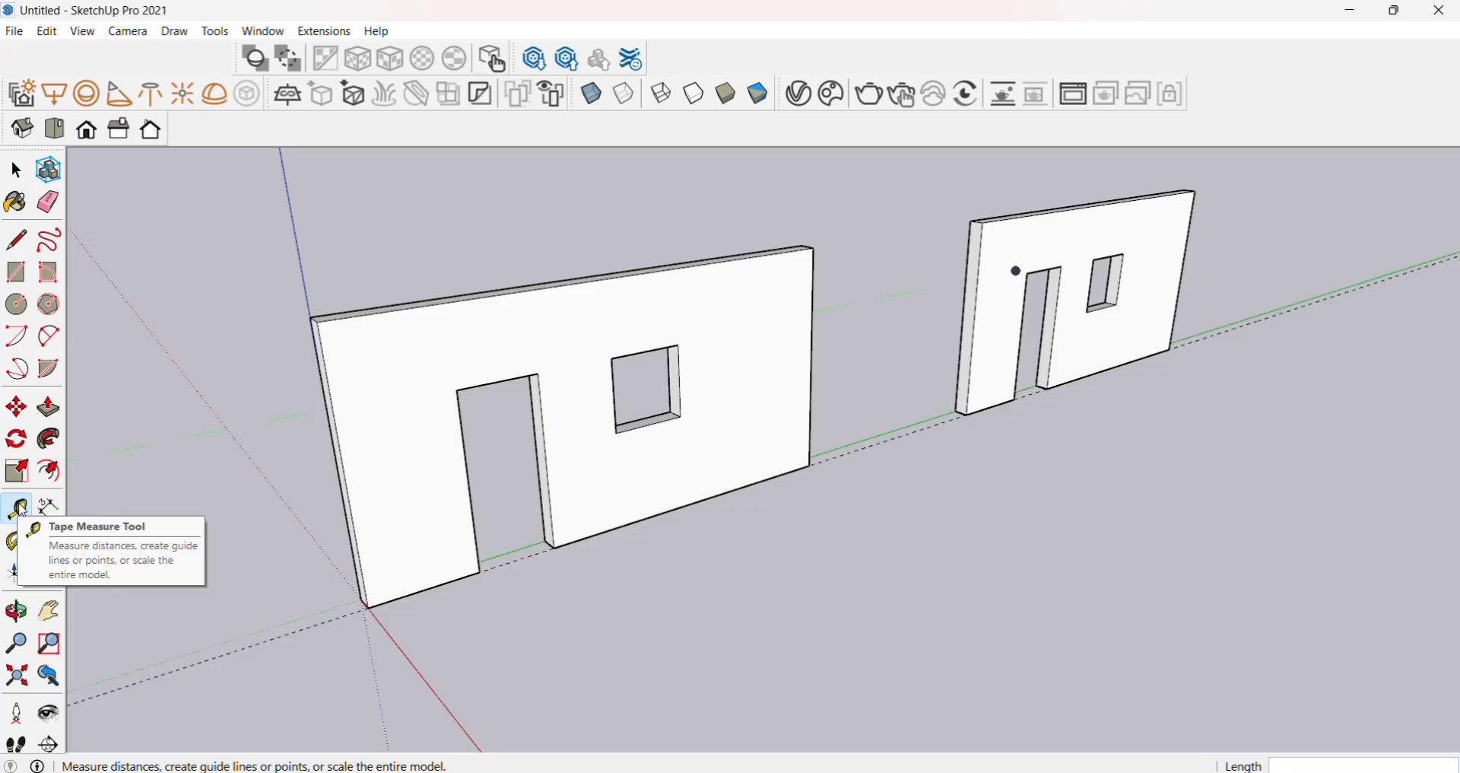
pyautogui.press('space')
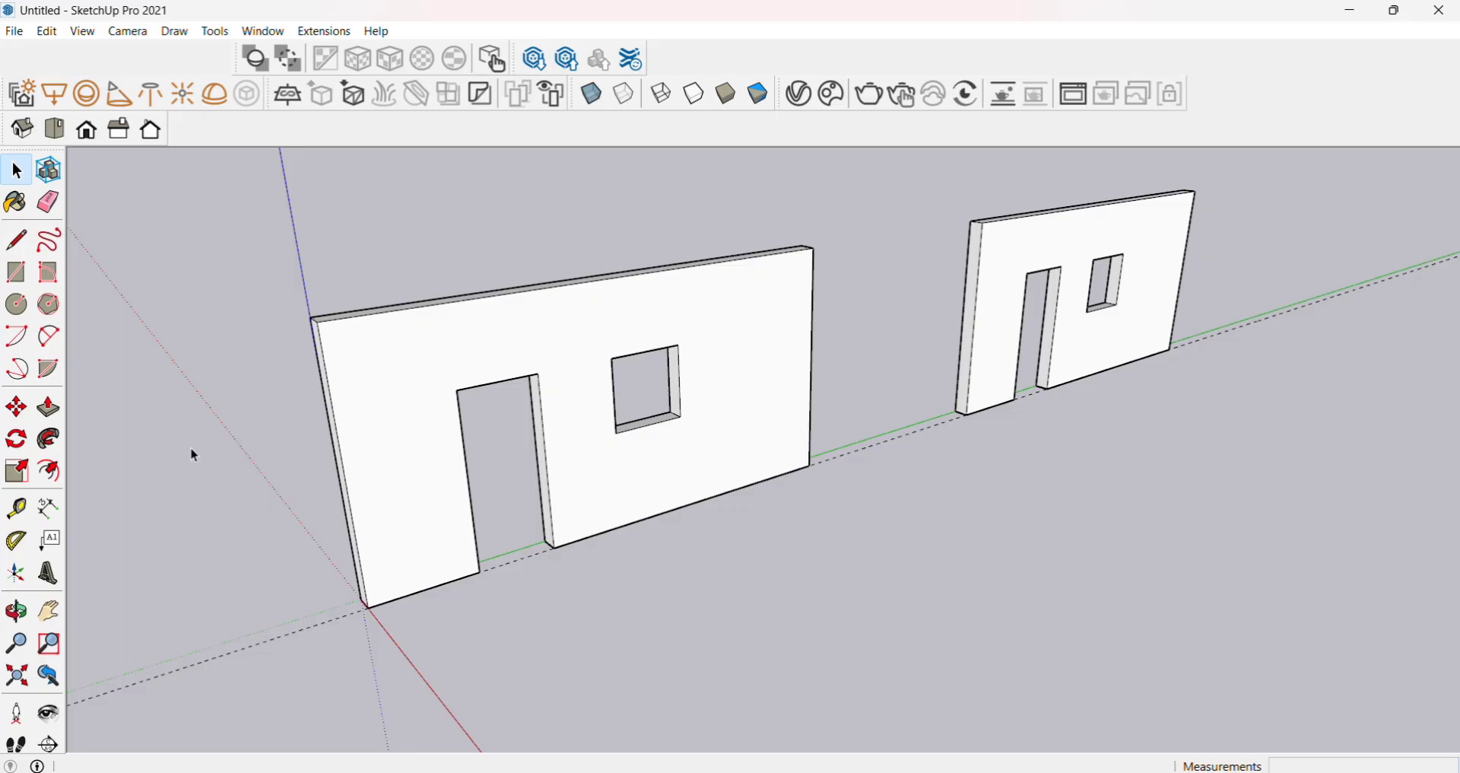
# Examine the resized original wall's base corner and its door and window openings.
pyautogui.scroll(8, 338, 620)
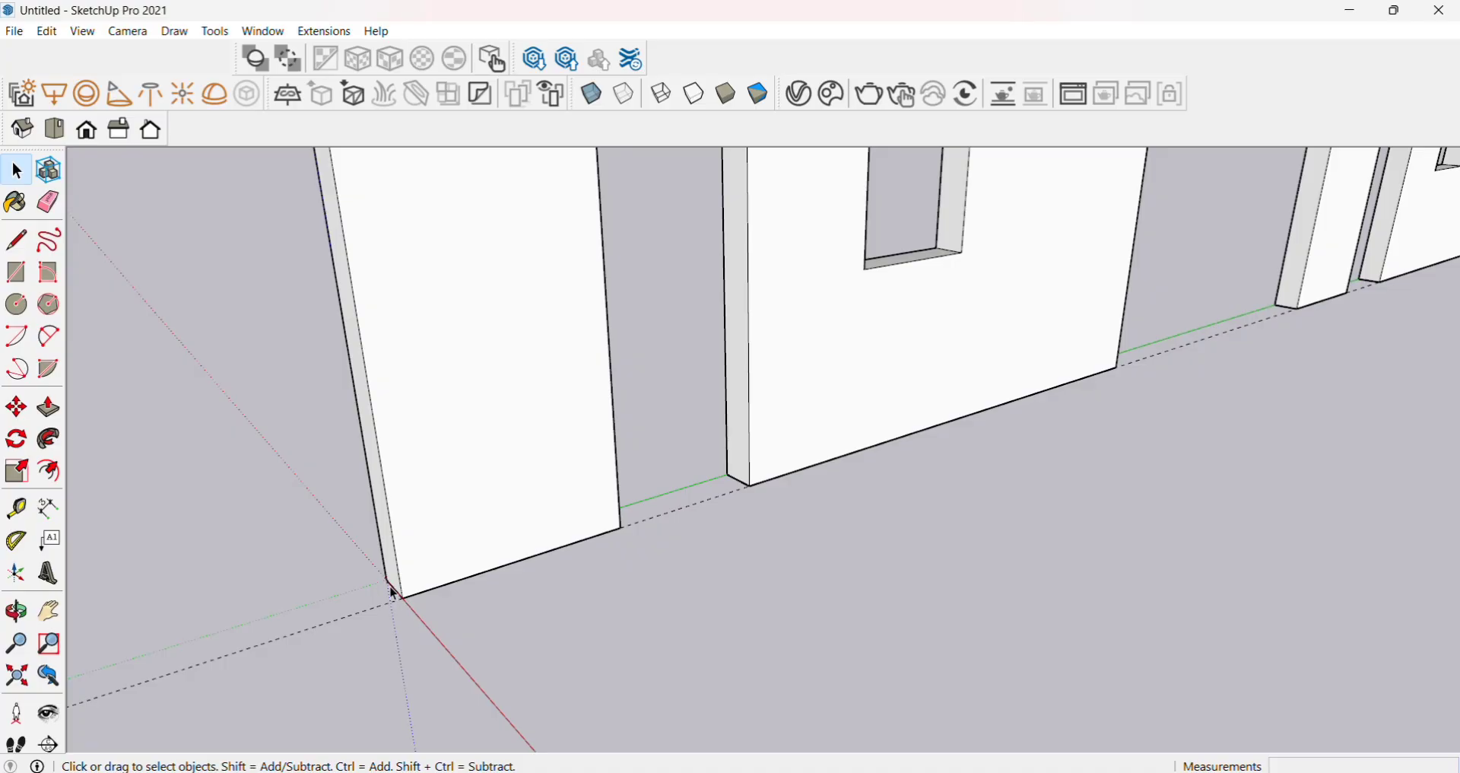
pyautogui.scroll(-2, 392, 595)
pyautogui.scroll(-2, 334, 677)
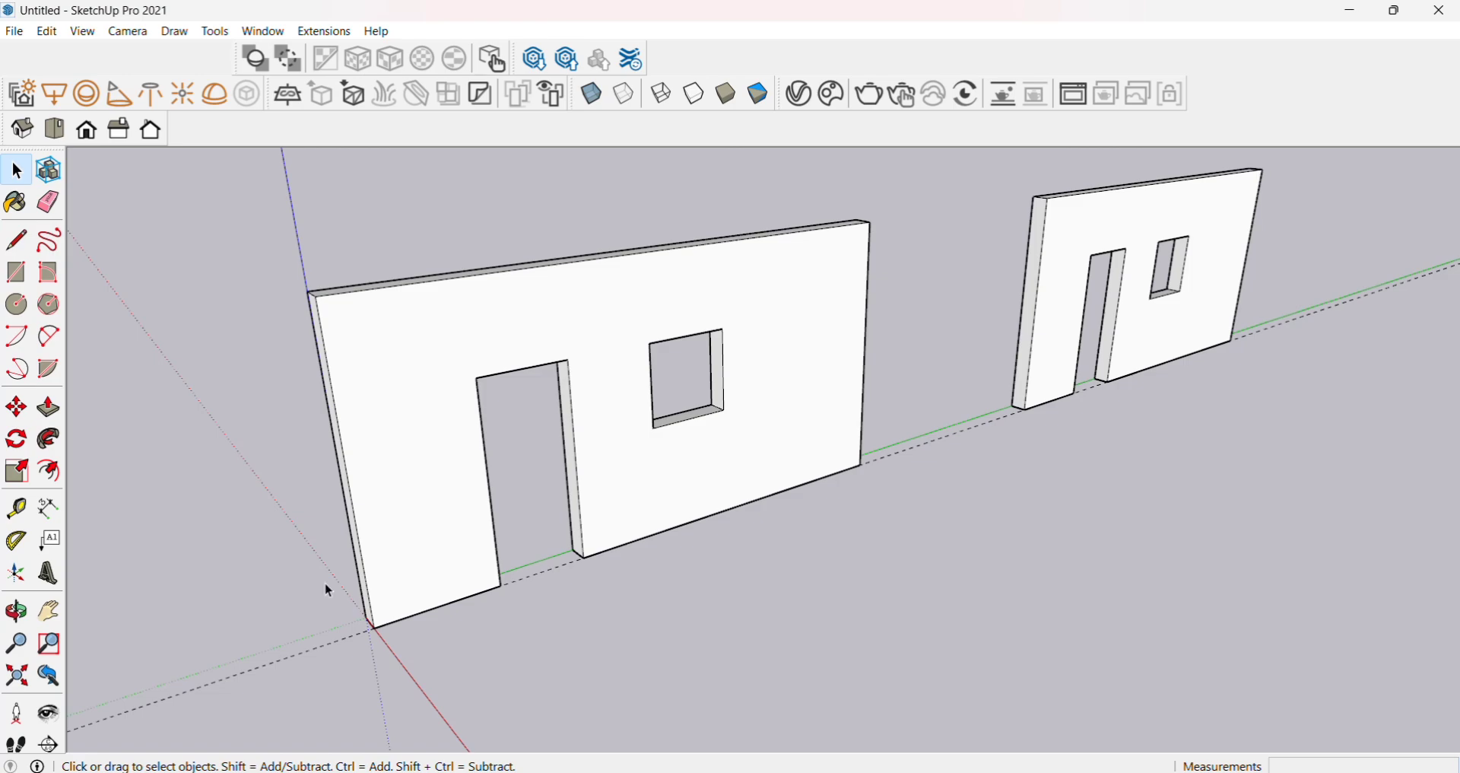
pyautogui.scroll(2, 479, 354)
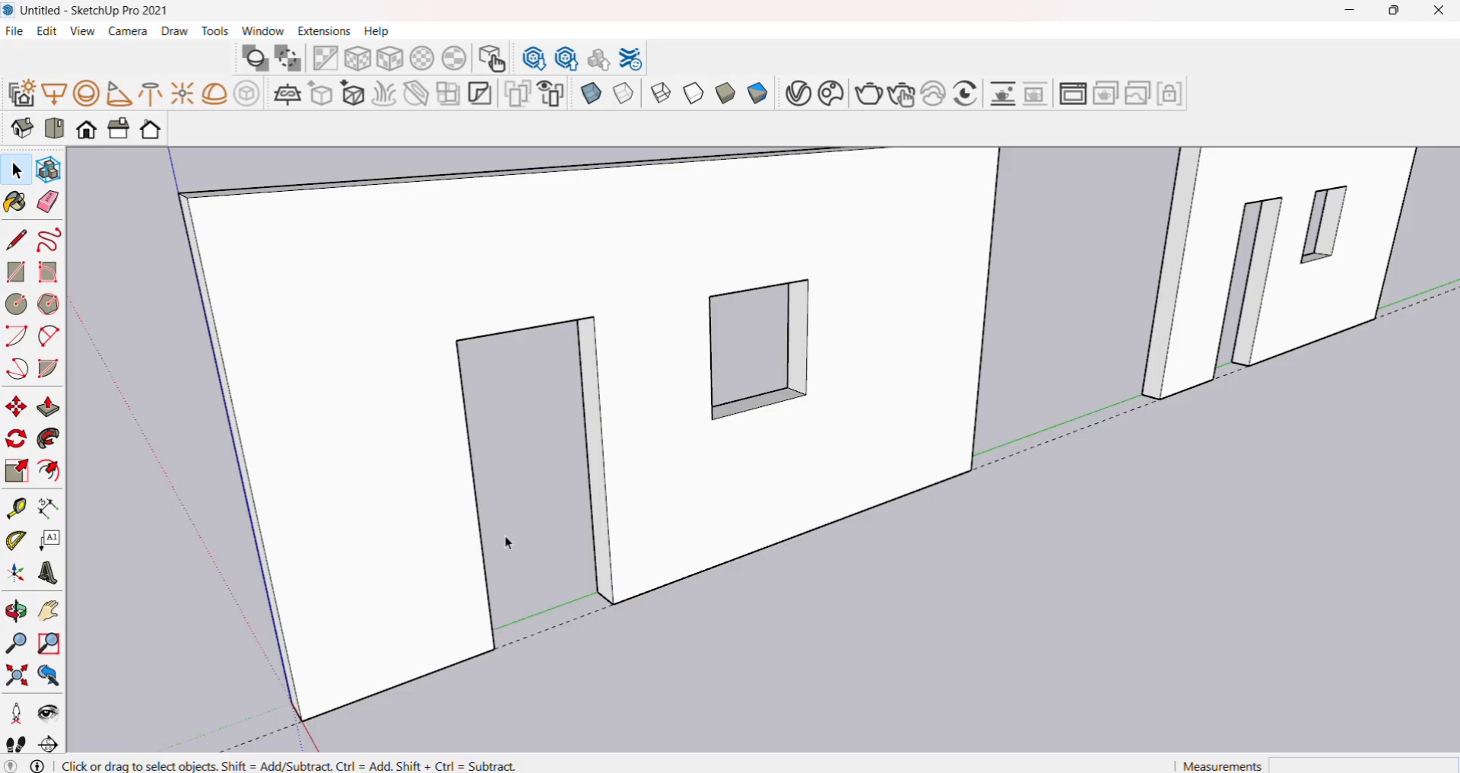
pyautogui.scroll(3, 791, 308)
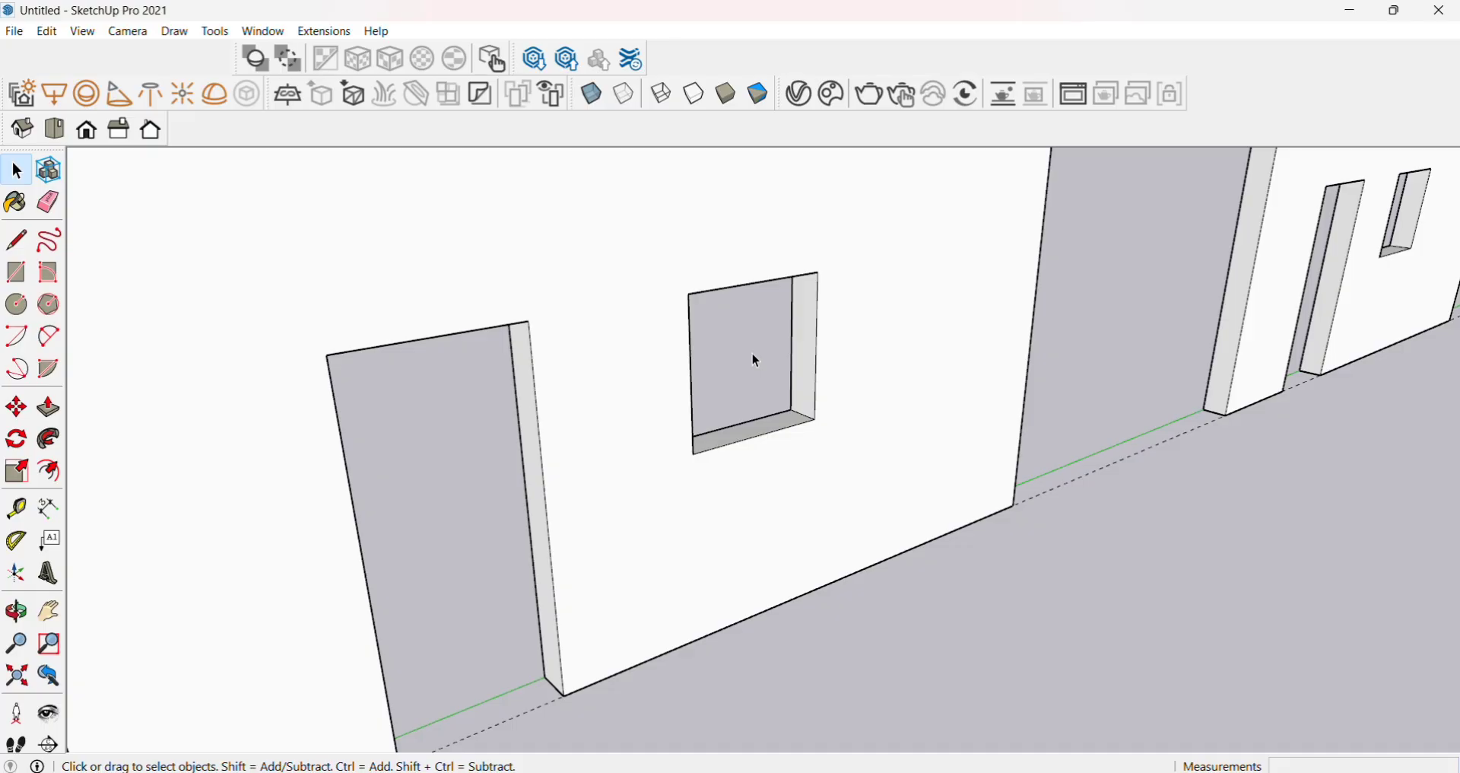
pyautogui.scroll(-4, 755, 361)
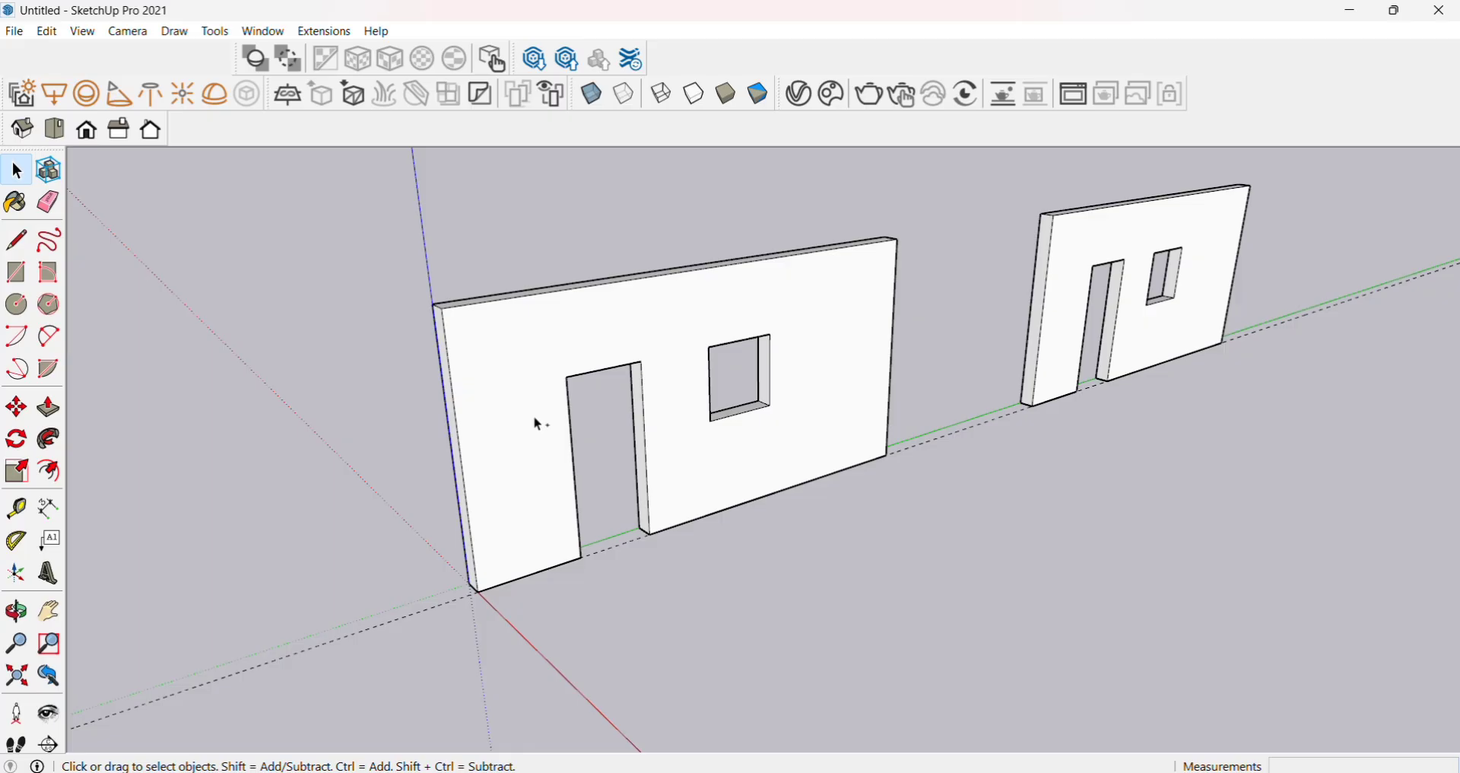
# Delete the guide running along the base of both walls and select the original wall's narrow end face.
pyautogui.scroll(3, 536, 419)
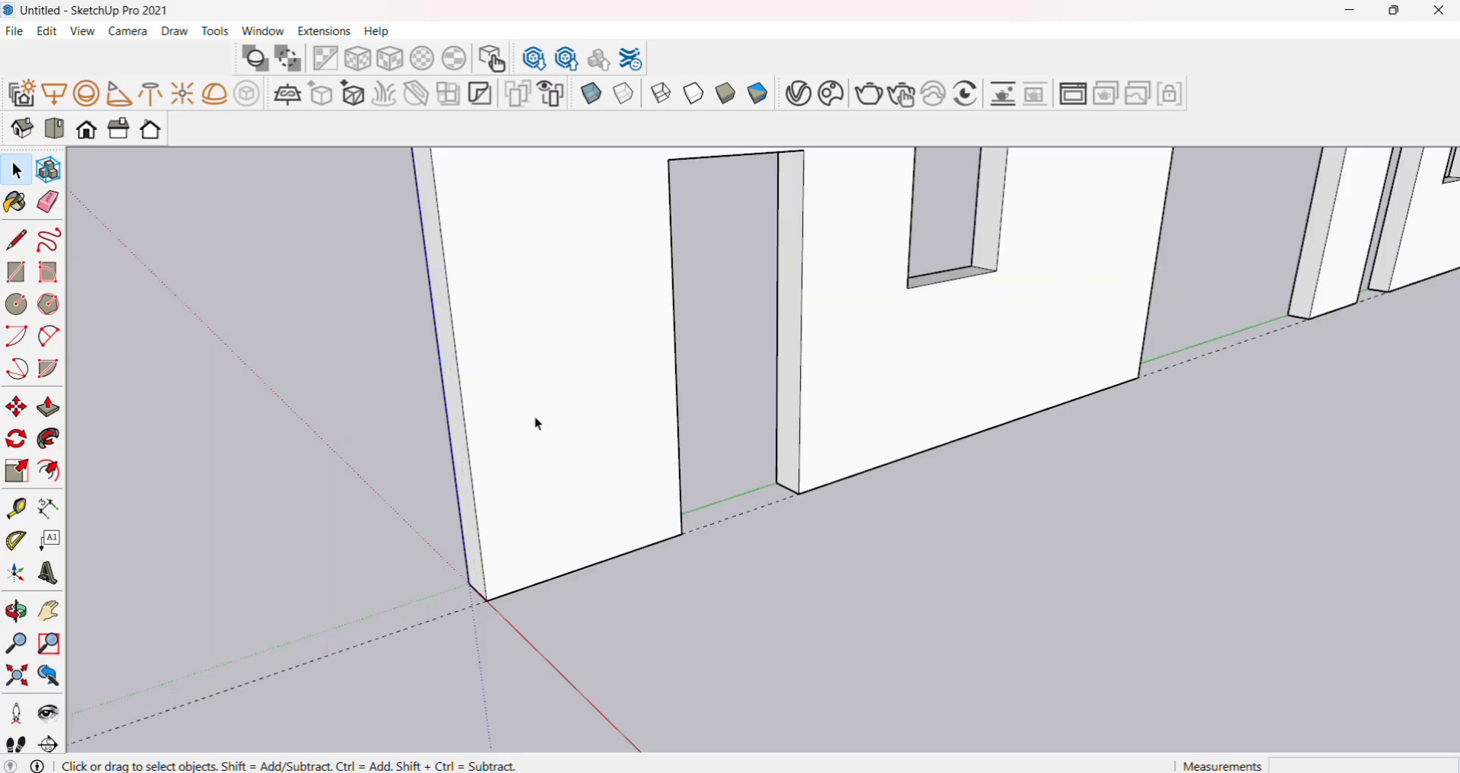
pyautogui.scroll(-1, 452, 498)
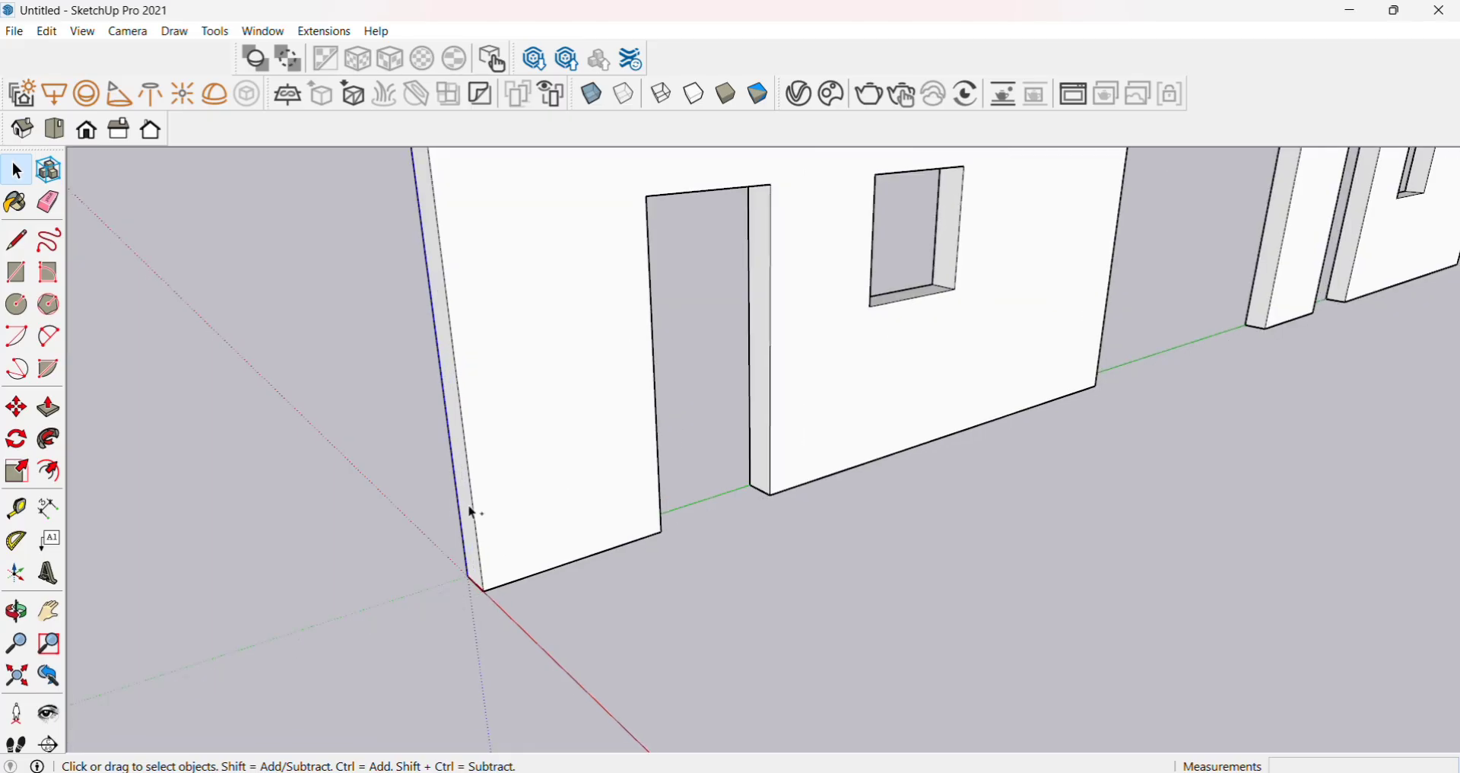
pyautogui.click(469, 506)
pyautogui.scroll(-2, 403, 544)
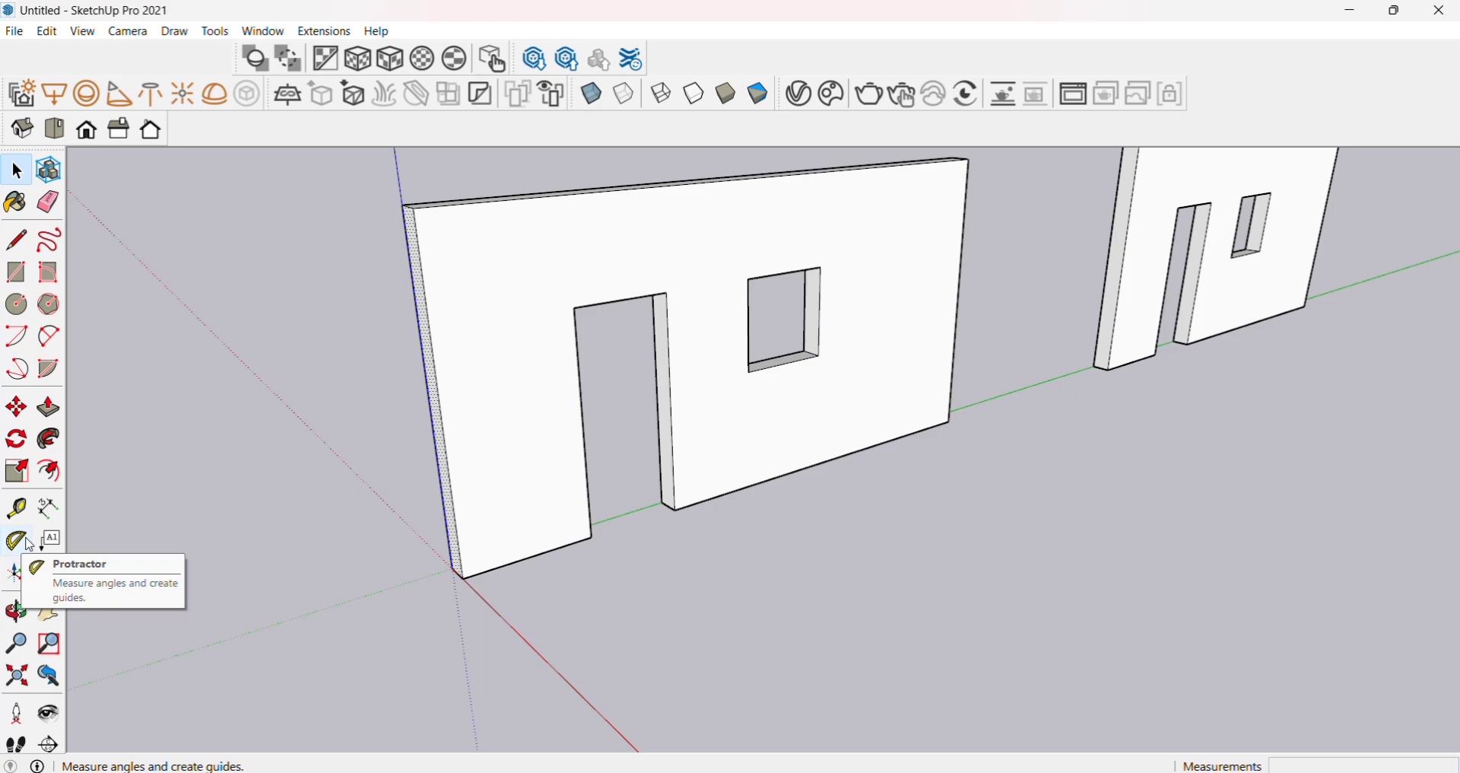
pyautogui.scroll(-3, 320, 587)
pyautogui.scroll(1, 319, 587)
pyautogui.scroll(-1, 319, 587)
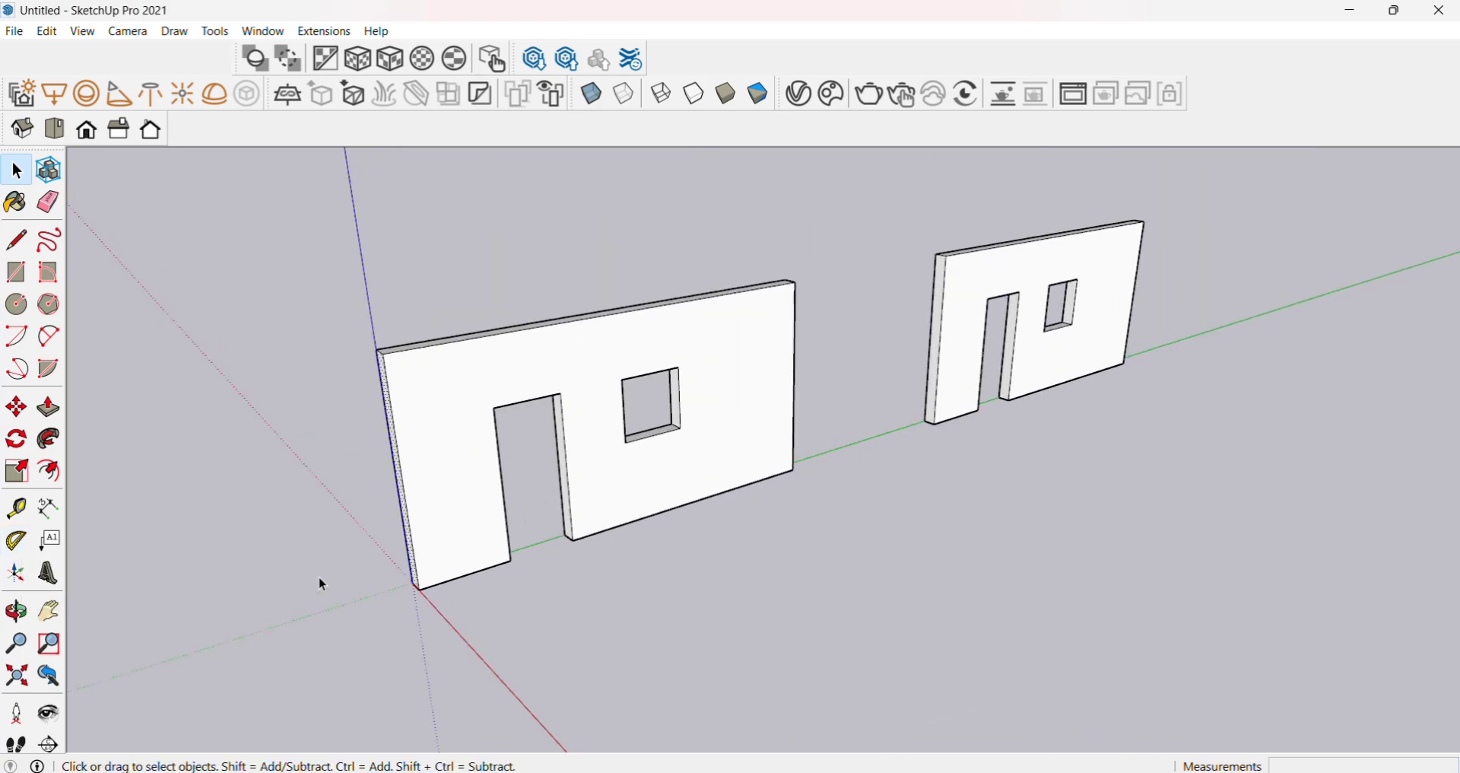
pyautogui.moveTo(592, 524); pyautogui.dragTo(550, 606, button='middle')
pyautogui.scroll(1, 568, 467)
pyautogui.moveTo(560, 478); pyautogui.dragTo(536, 487, button='middle')
pyautogui.scroll(1, 705, 433)
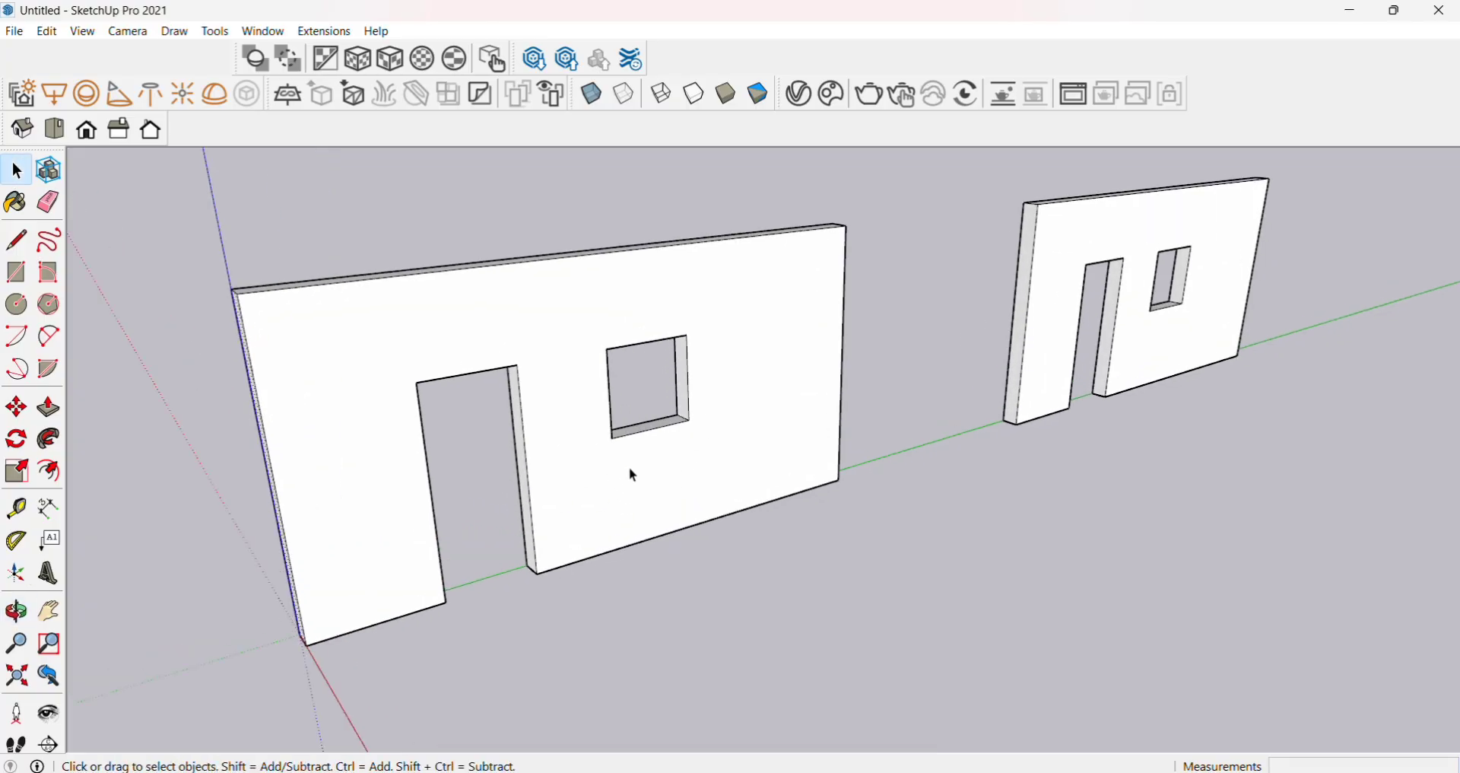
# Examine the original wall's front face and the inner side face of its door opening.
pyautogui.scroll(1, 628, 478)
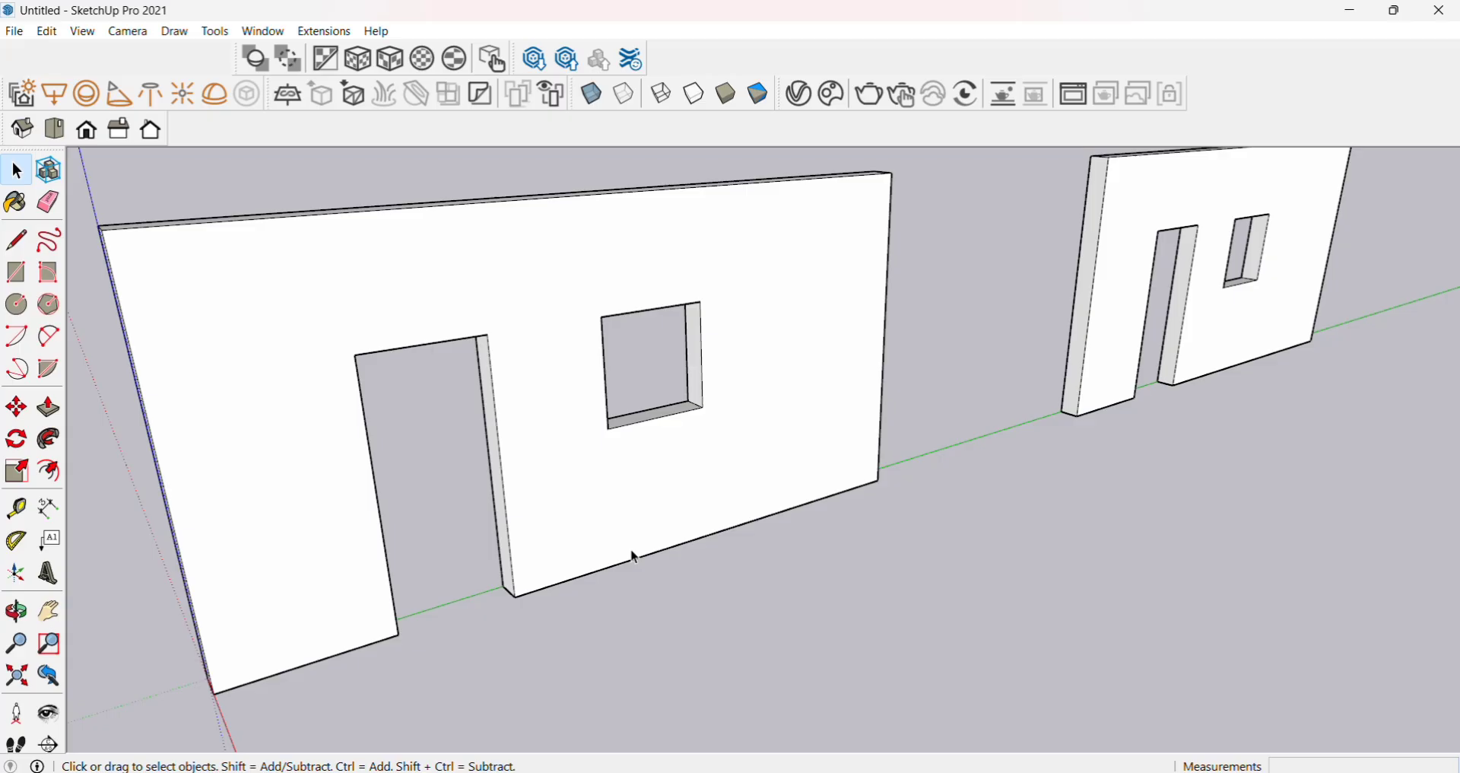
pyautogui.scroll(-3, 635, 505)
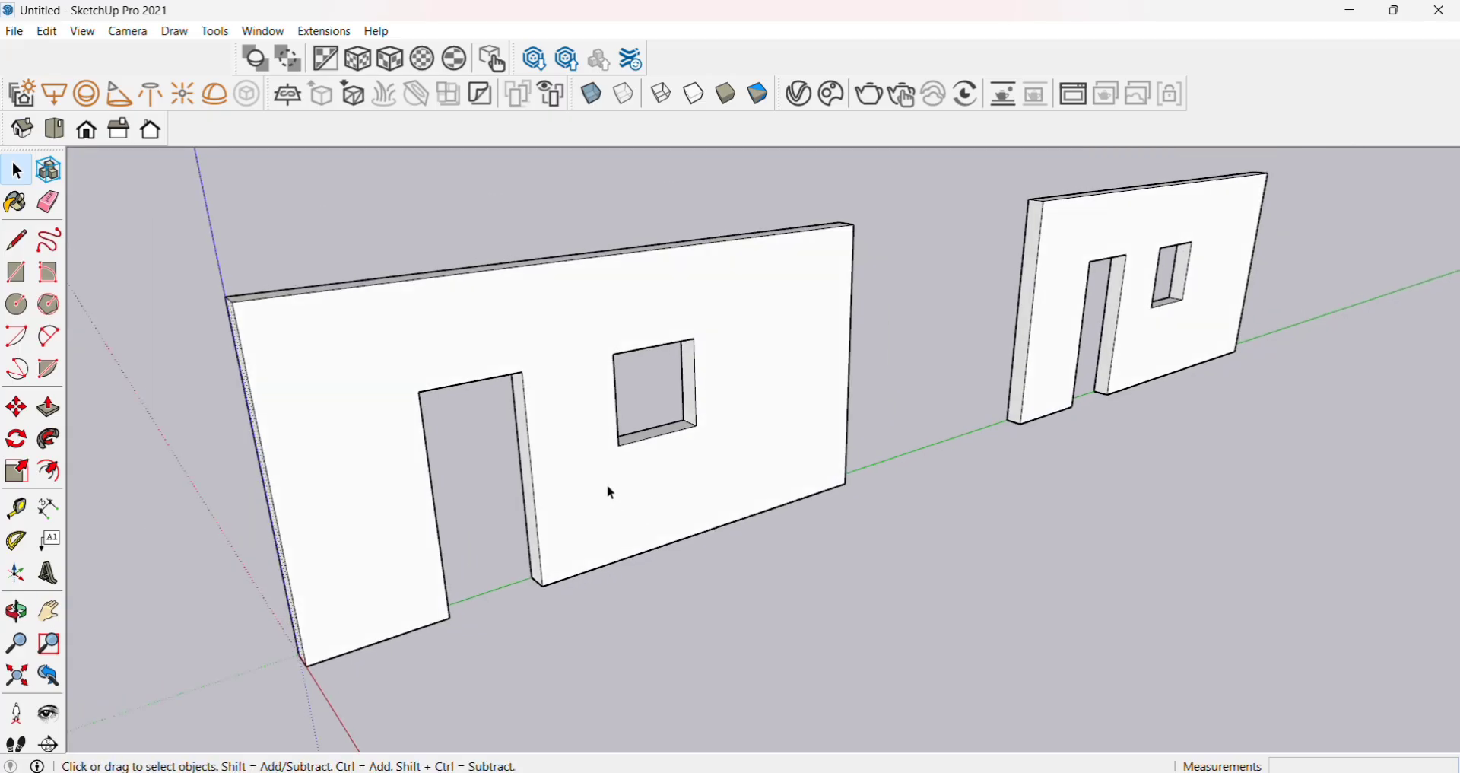
pyautogui.click(613, 494)
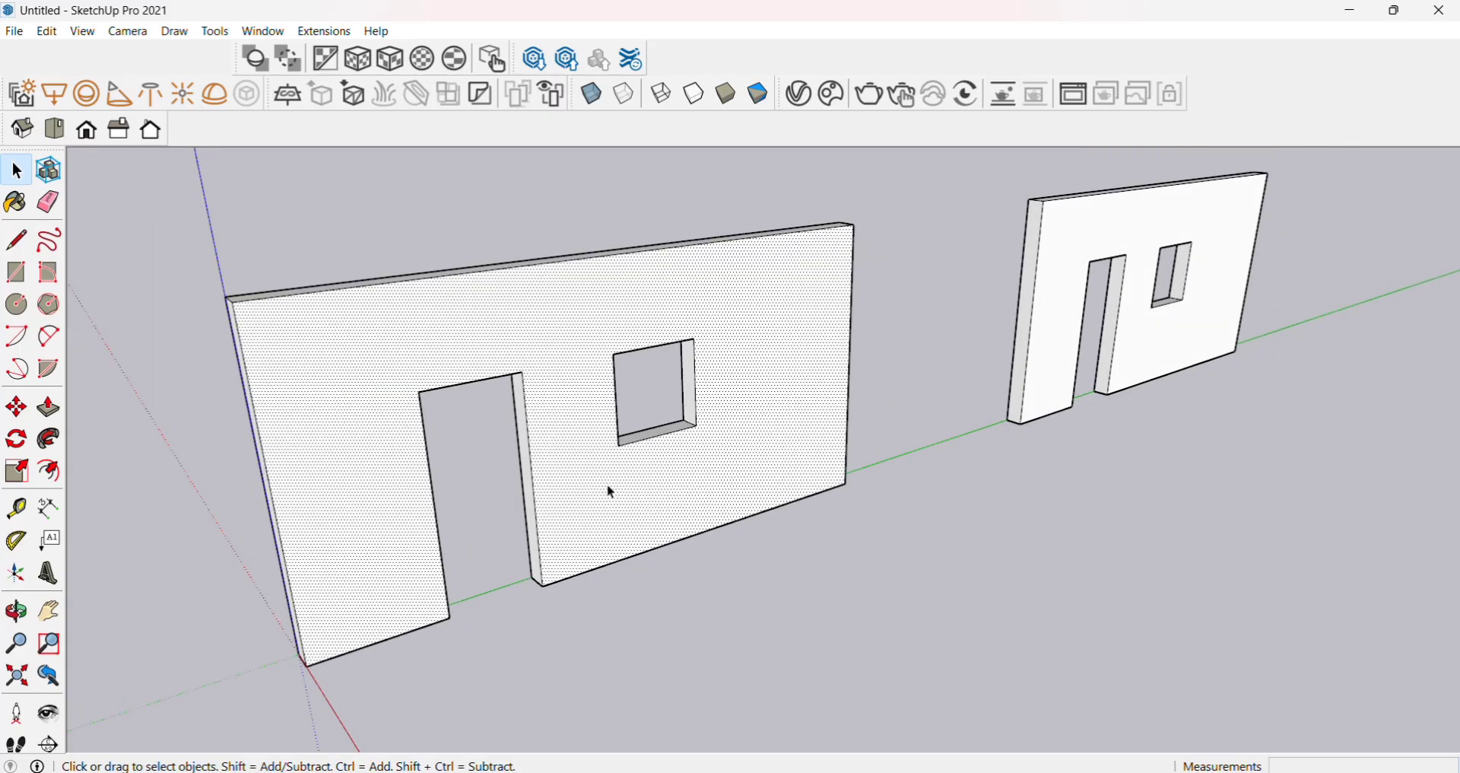
pyautogui.scroll(-1, 610, 493)
pyautogui.scroll(1, 613, 495)
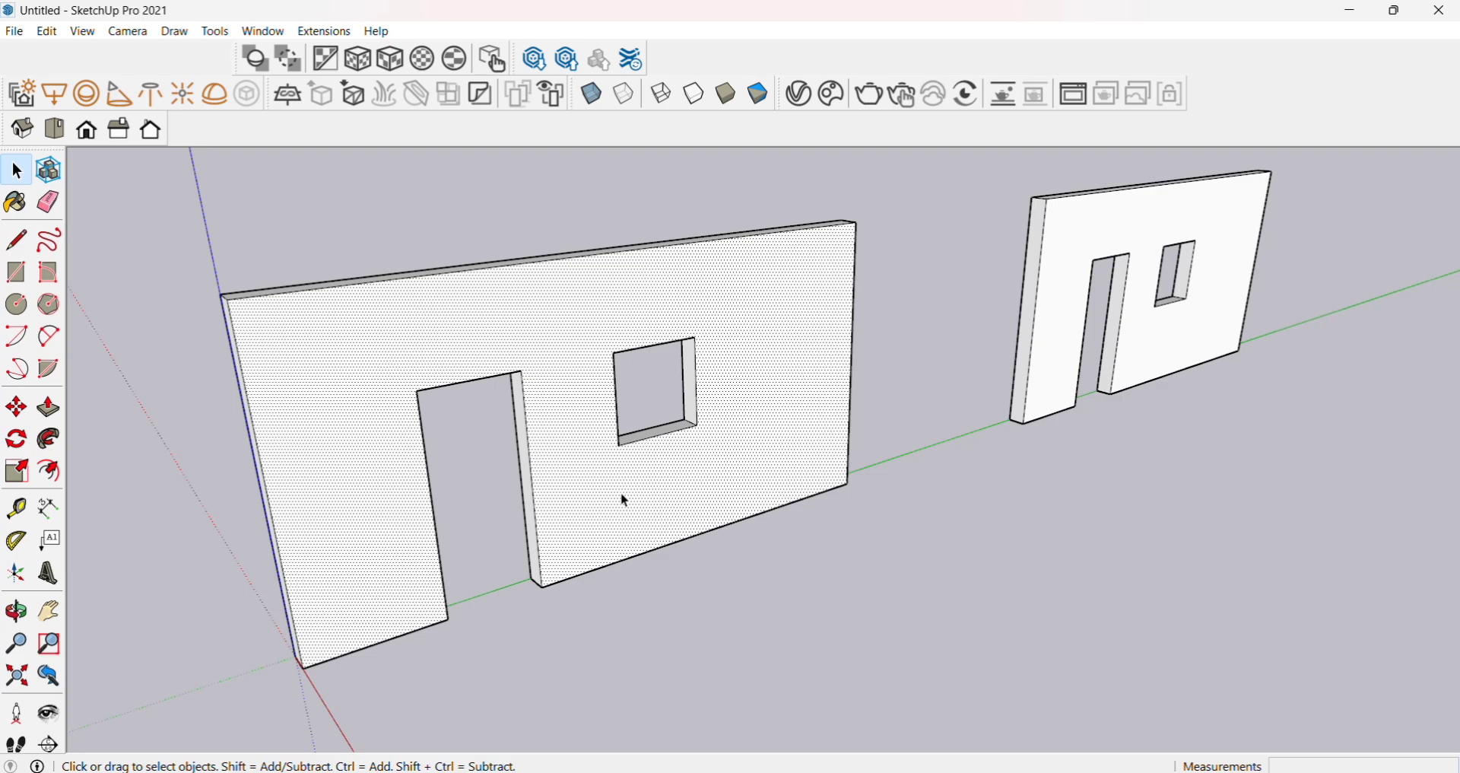
pyautogui.scroll(-1, 546, 544)
pyautogui.click(494, 560)
pyautogui.scroll(5, 508, 559)
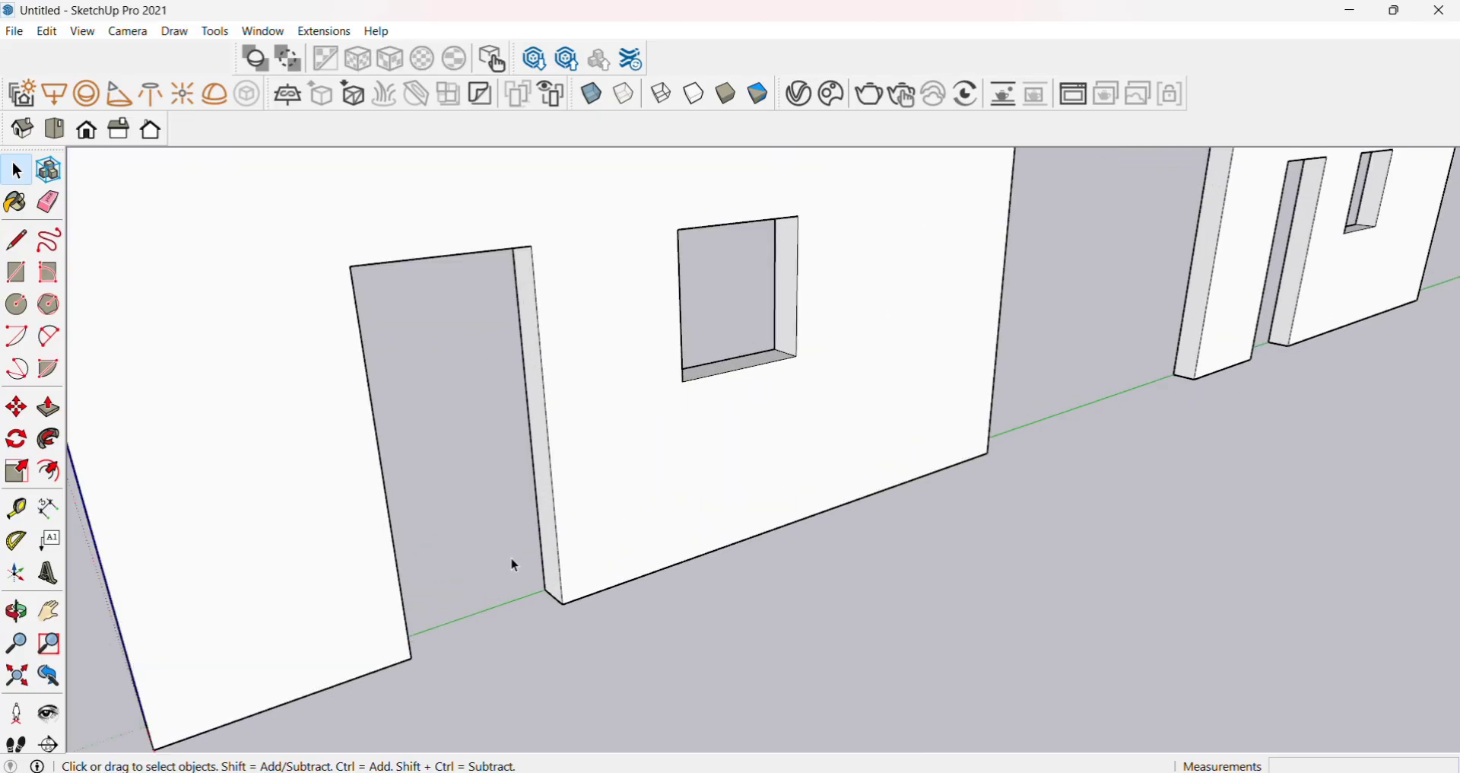
pyautogui.click(562, 587)
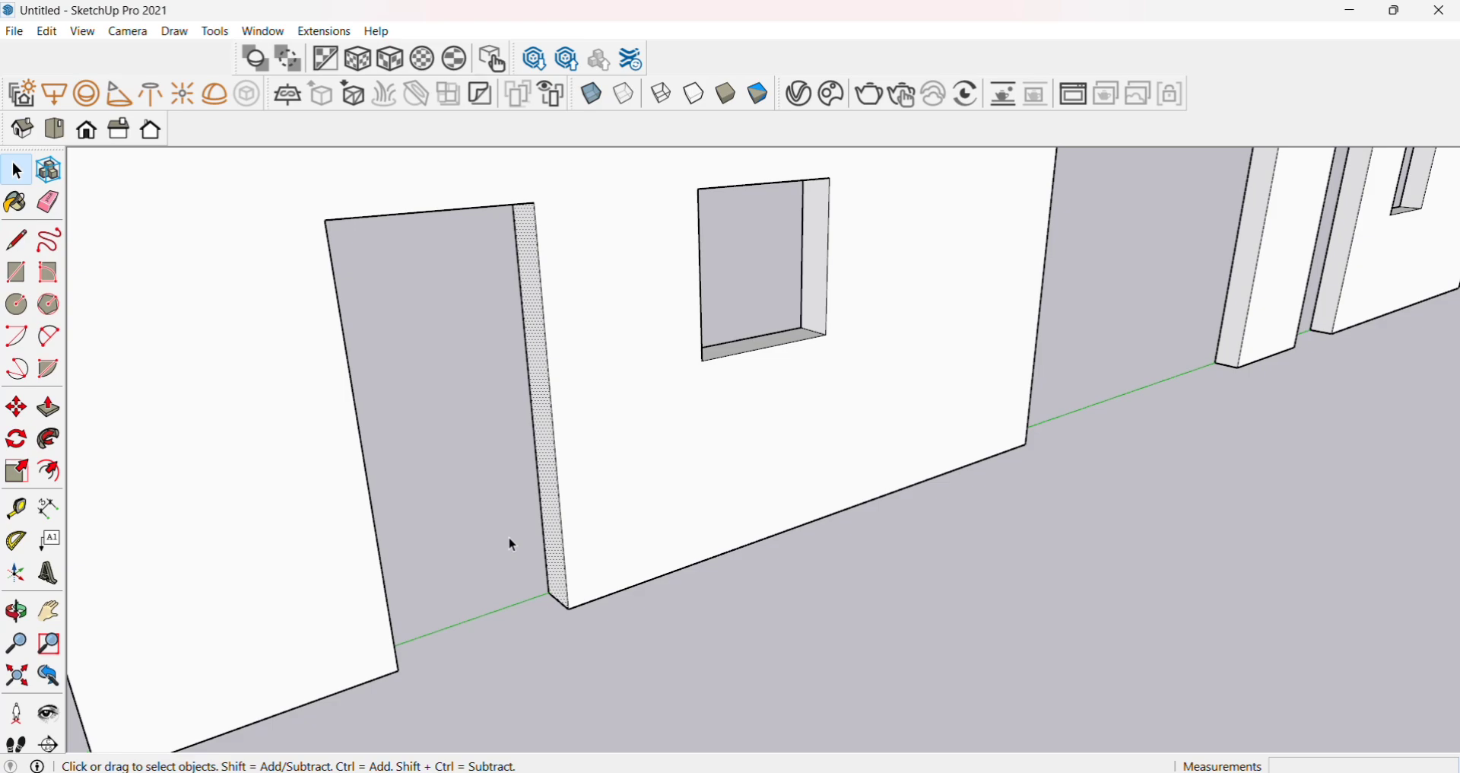
pyautogui.scroll(-5, 513, 543)
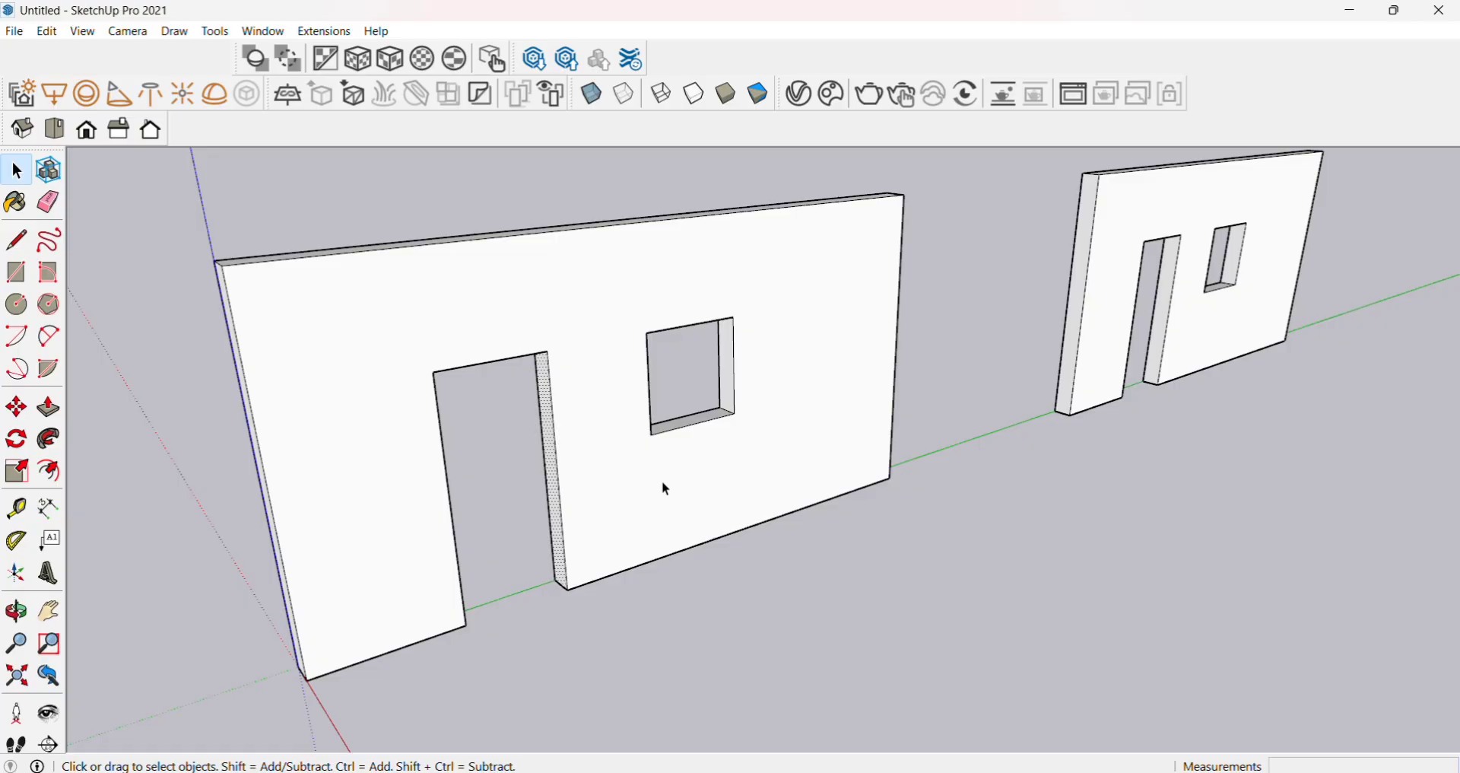
pyautogui.click(641, 604)
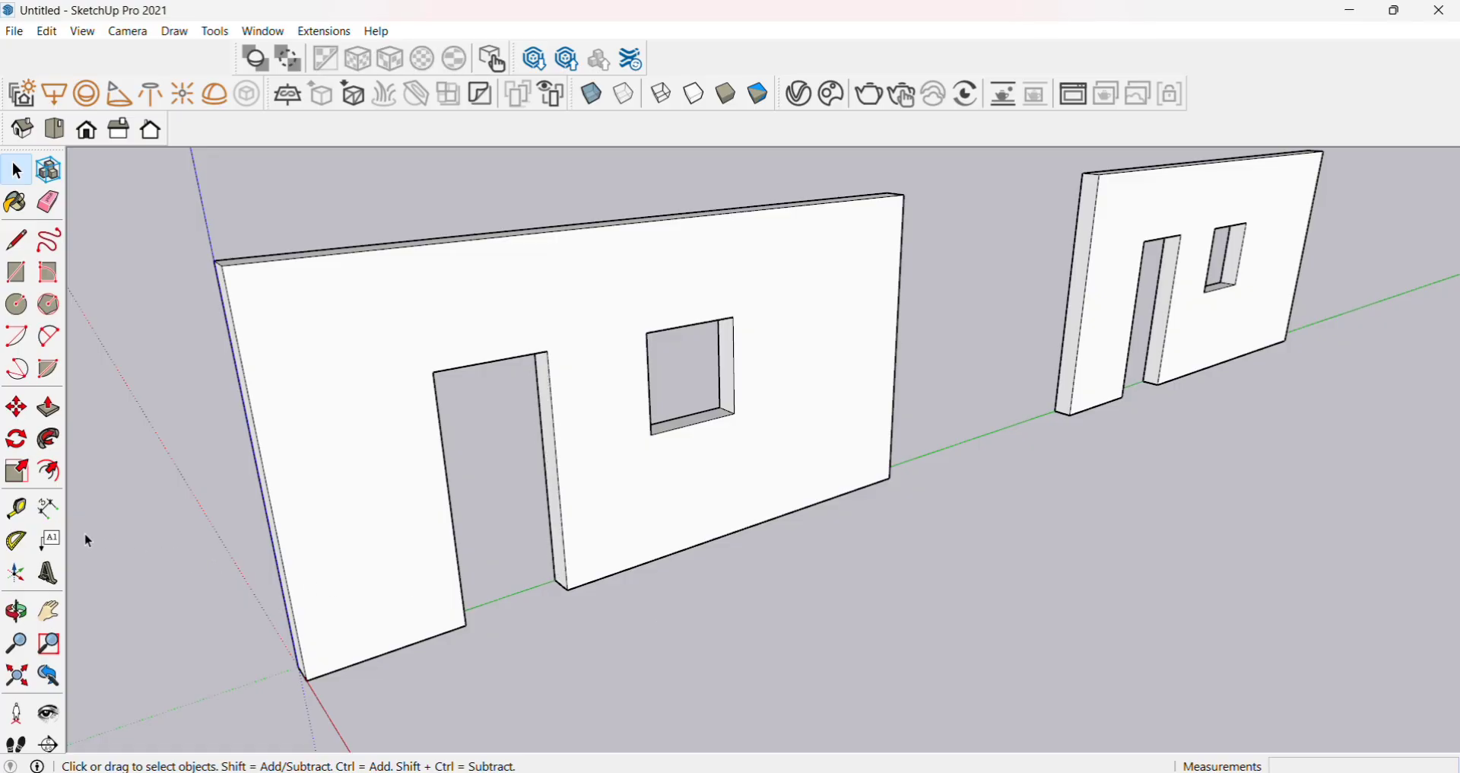
# Create a Protractor guide at 30 degrees to the original wall's base, centred on the door opening's front base corner nearest the window.
pyautogui.click(18, 543)
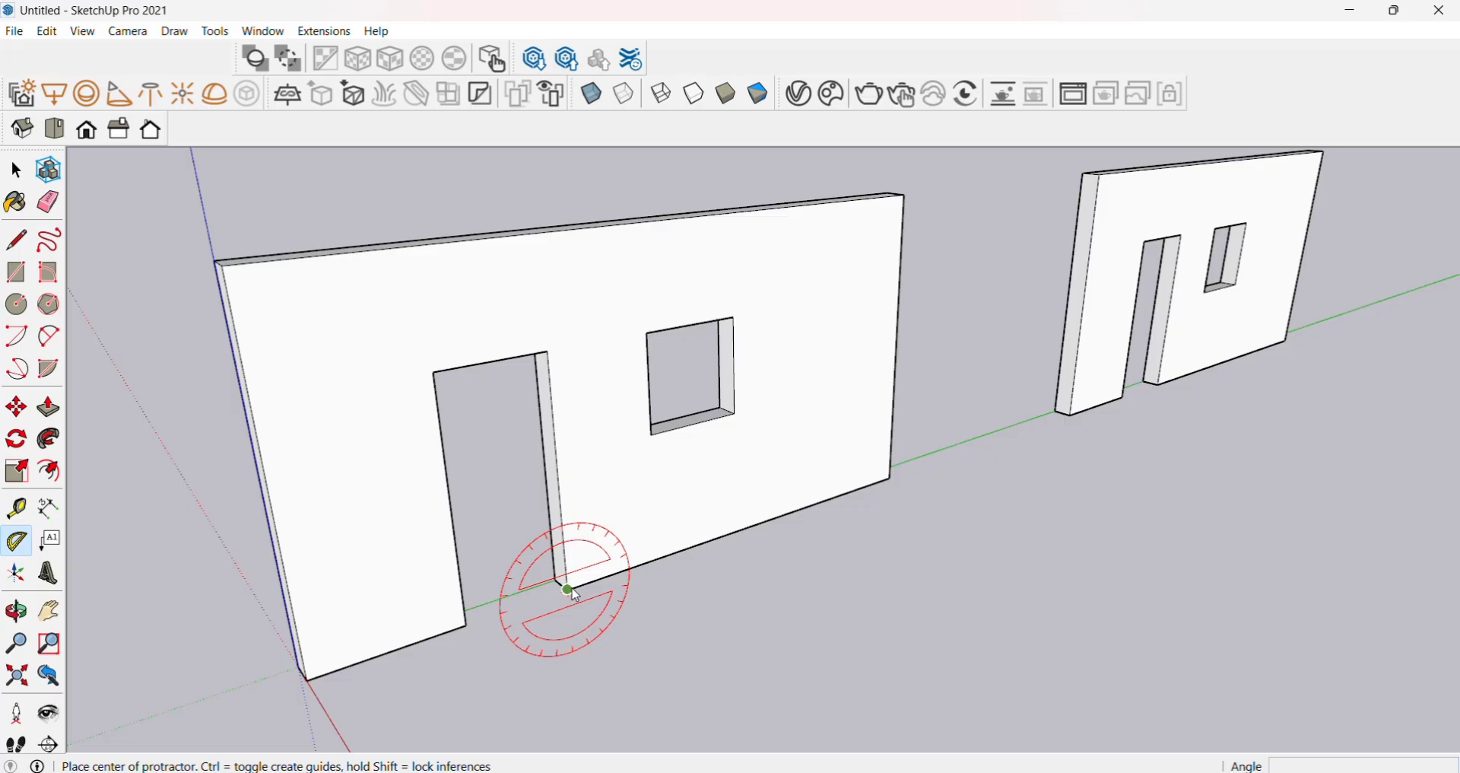
pyautogui.click(573, 590)
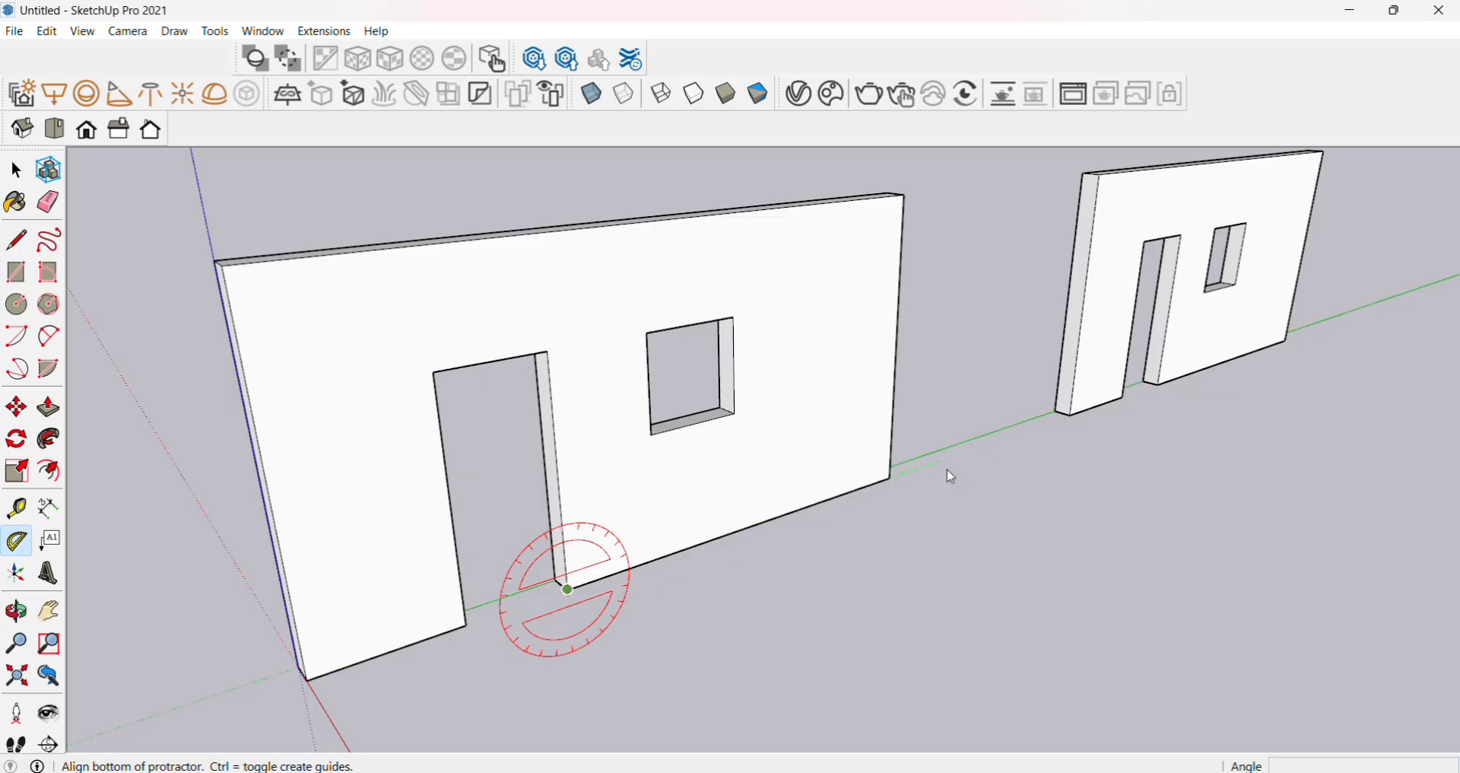
pyautogui.click(946, 467)
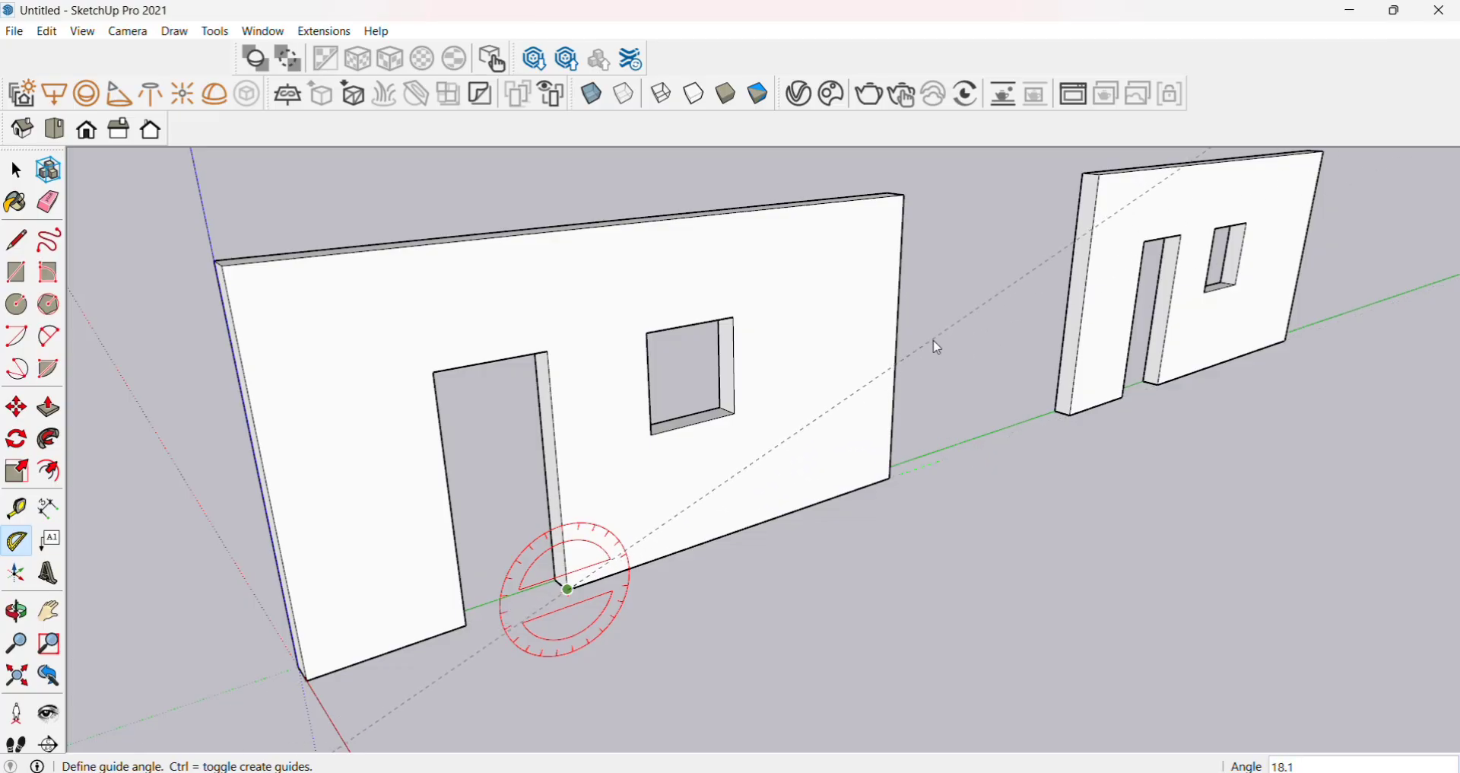
pyautogui.write('30')
pyautogui.press('Return')
pyautogui.press('space')
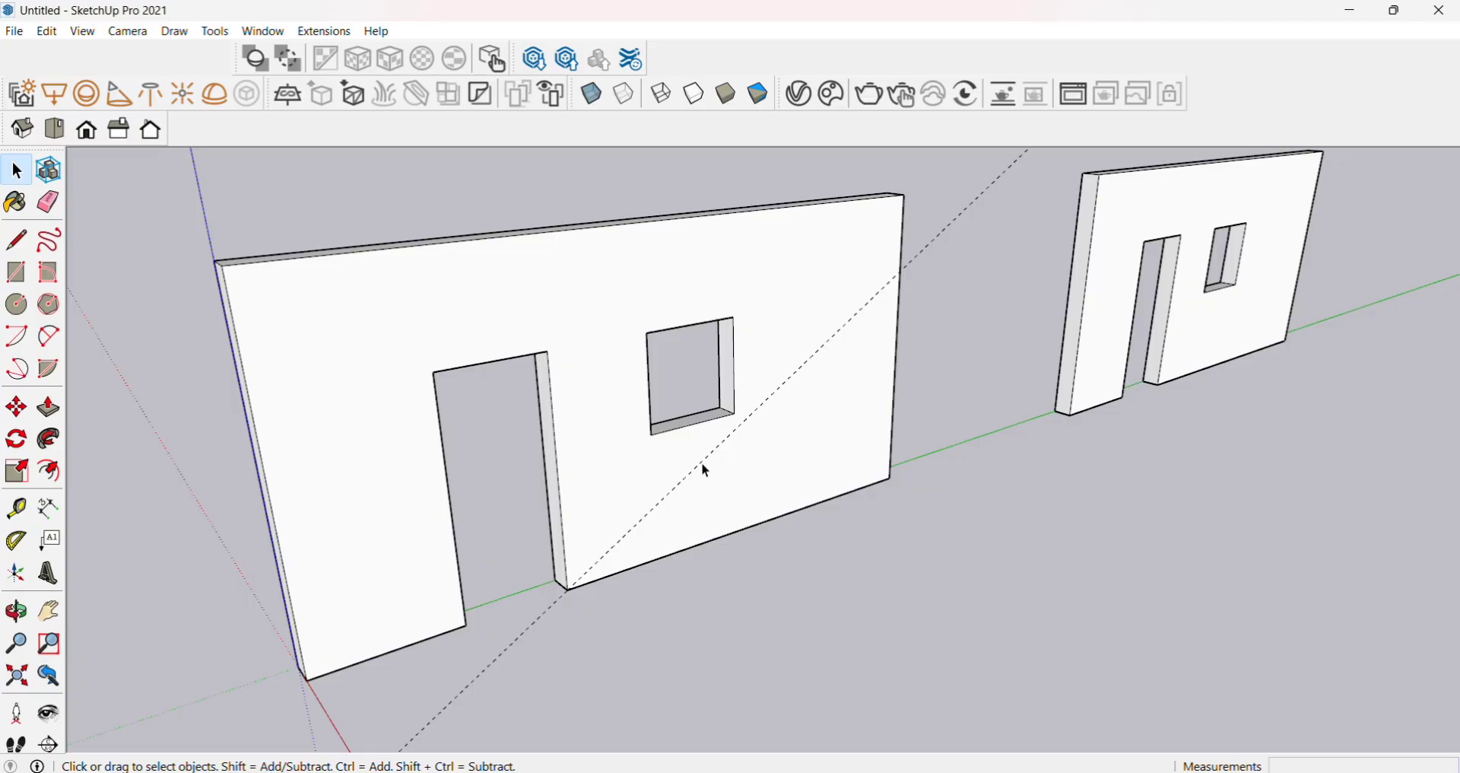
# Measure the angle between the door opening's vertical edge and the sloping guide with the Protractor.
pyautogui.scroll(2, 617, 483)
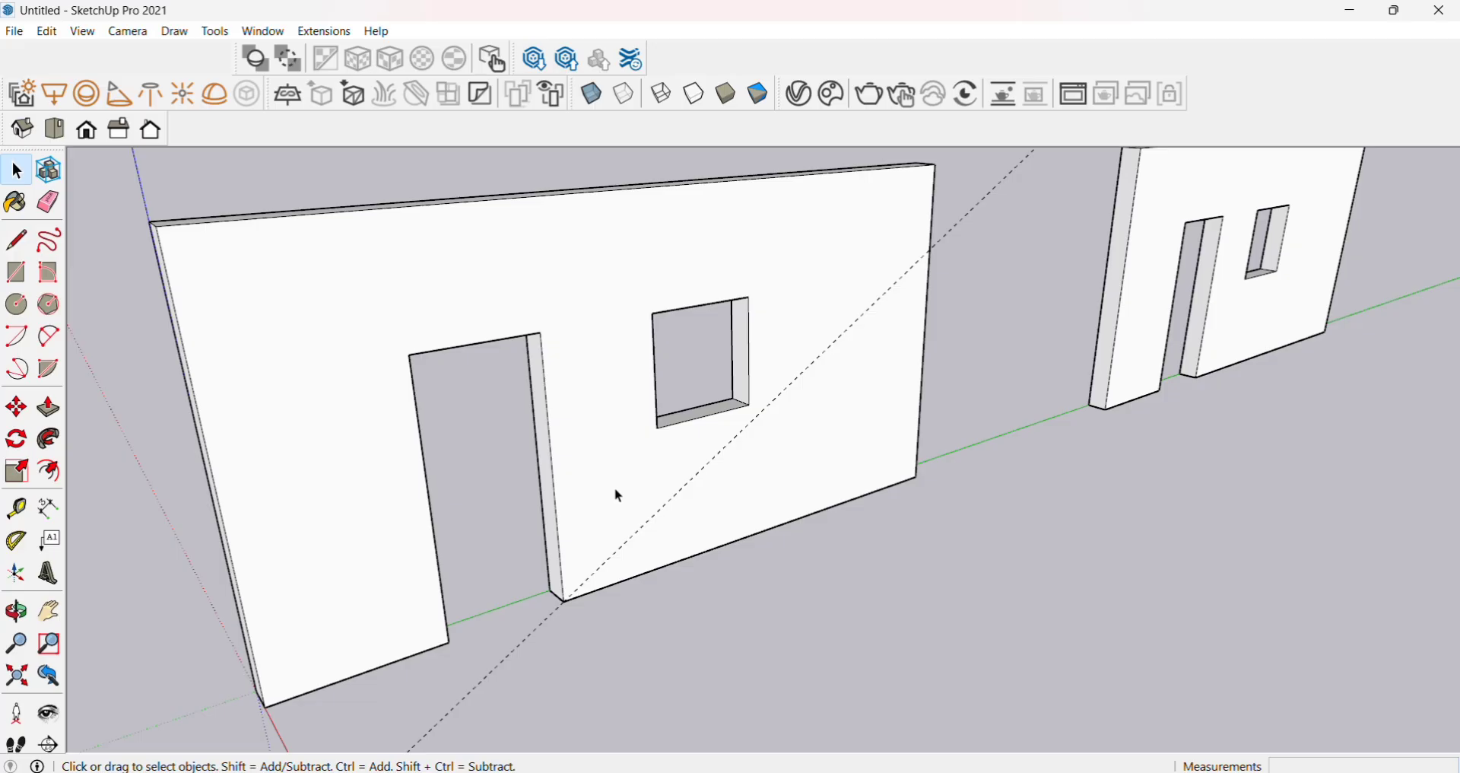
pyautogui.click(17, 542)
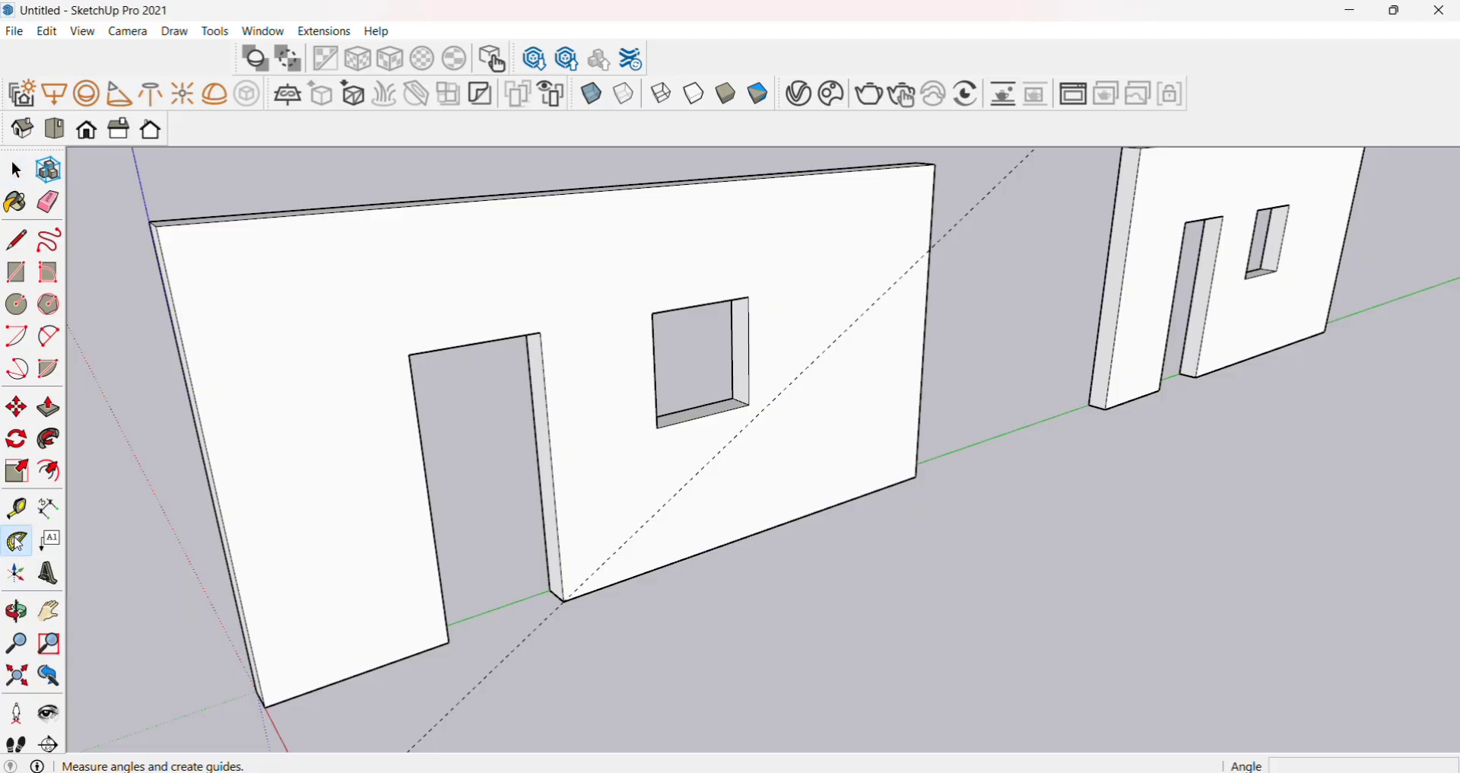
pyautogui.click(566, 604)
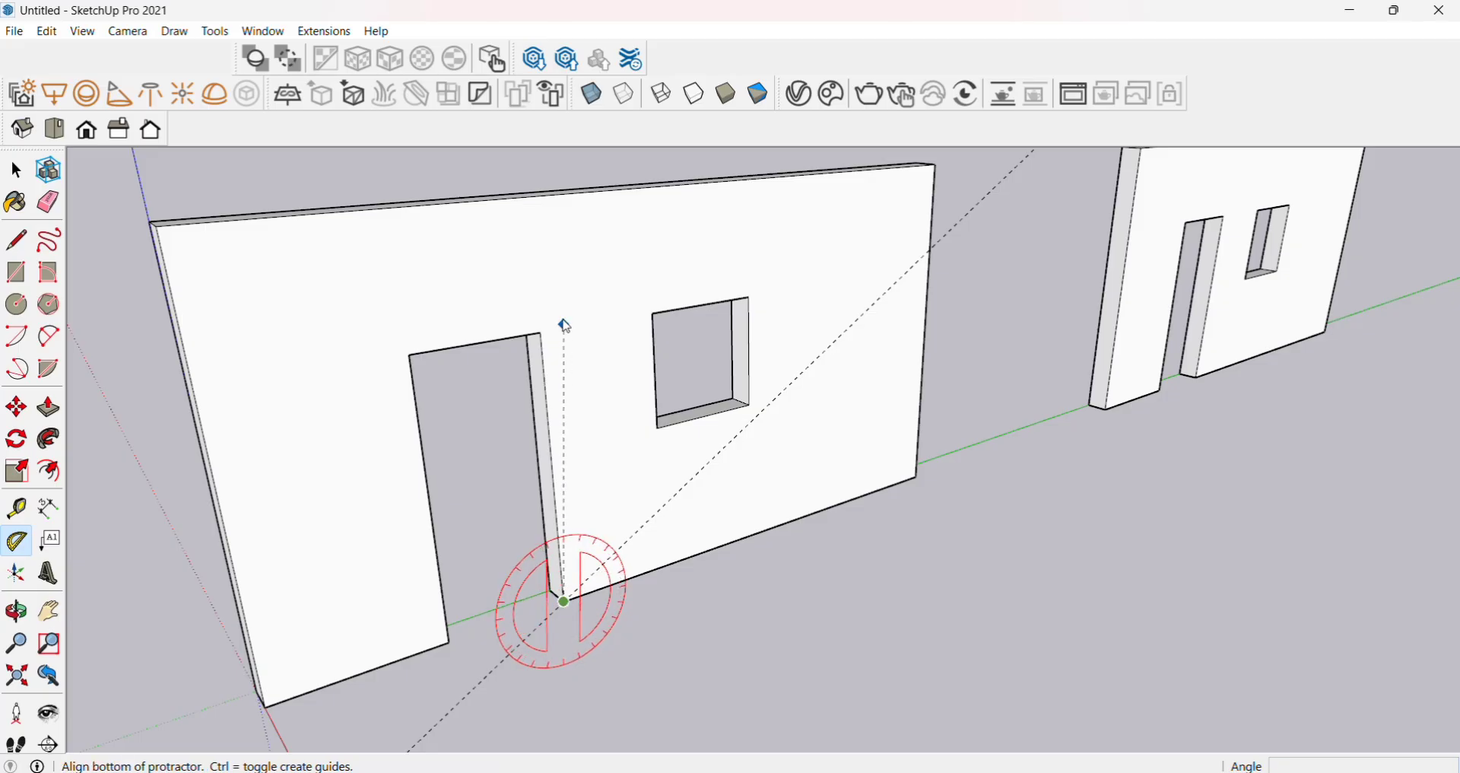
pyautogui.click(540, 275)
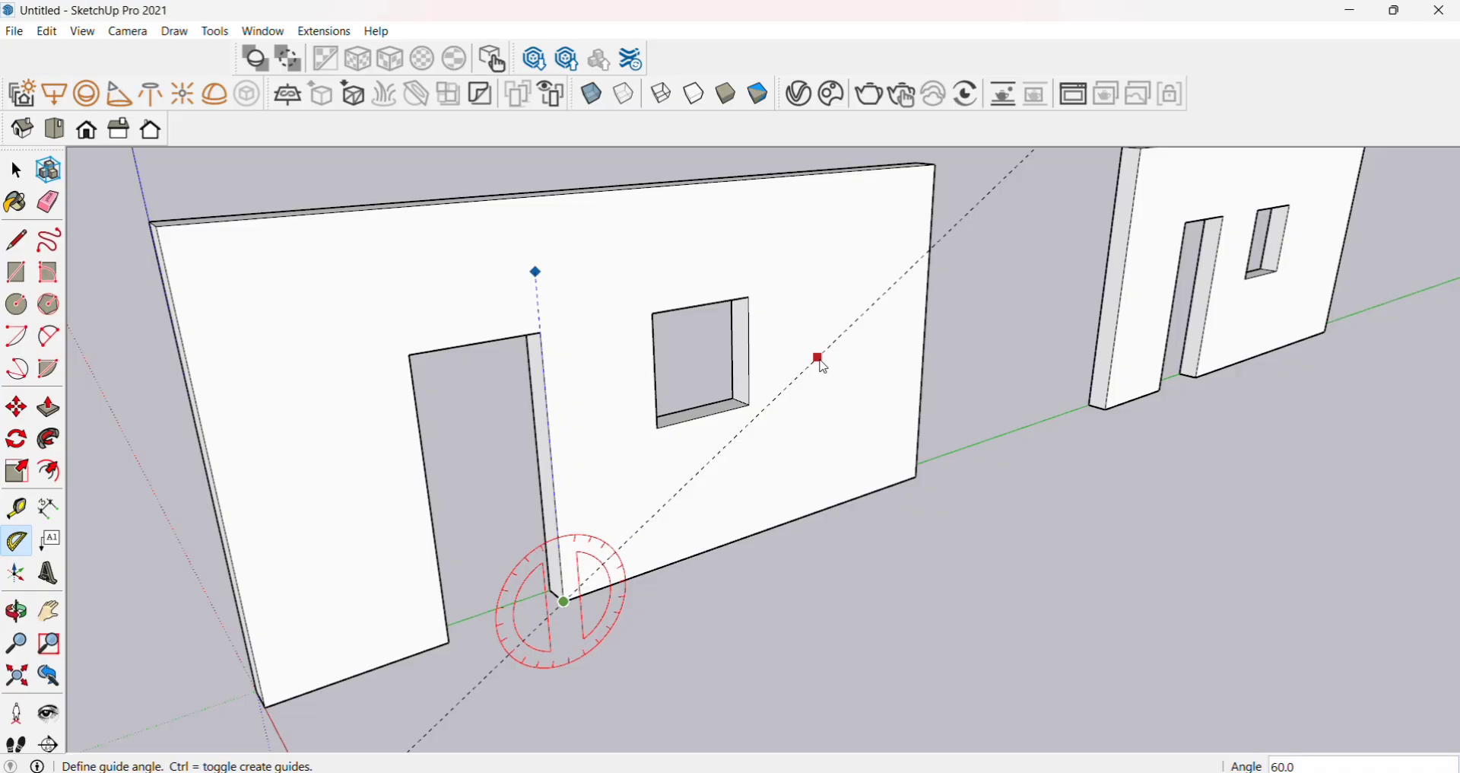
pyautogui.click(822, 366)
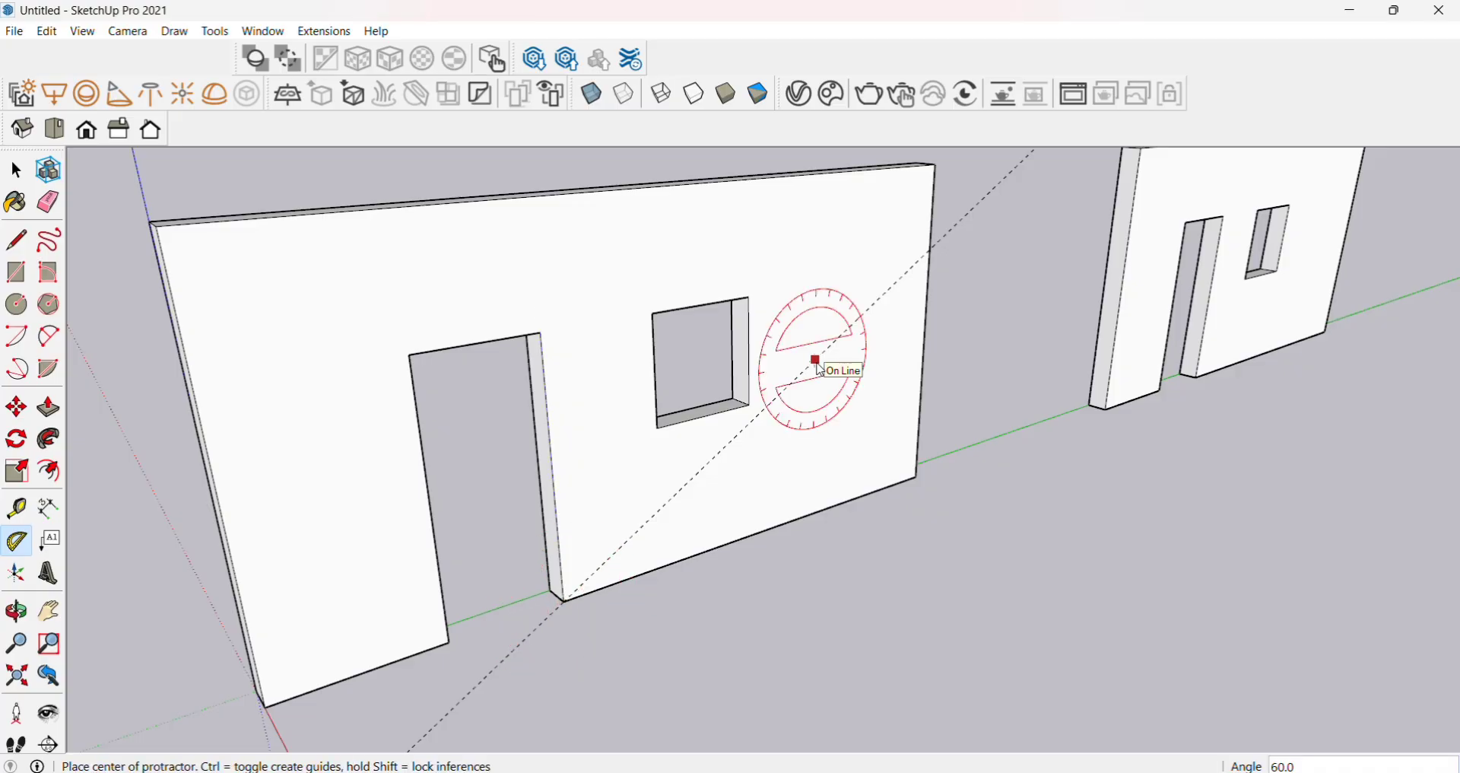
pyautogui.press('space')
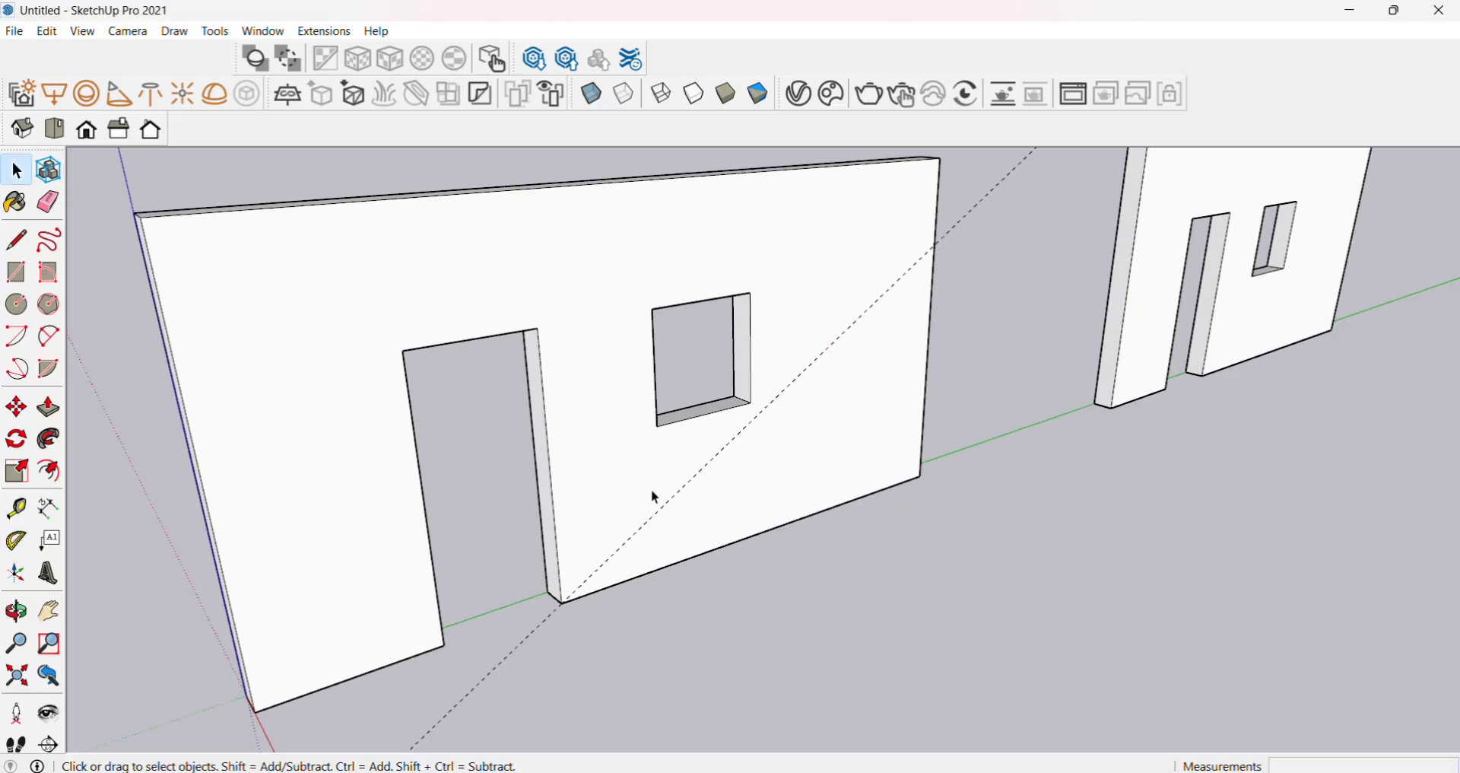
# Undo the sloping Protractor guide on the original wall.
pyautogui.scroll(-2, 654, 495)
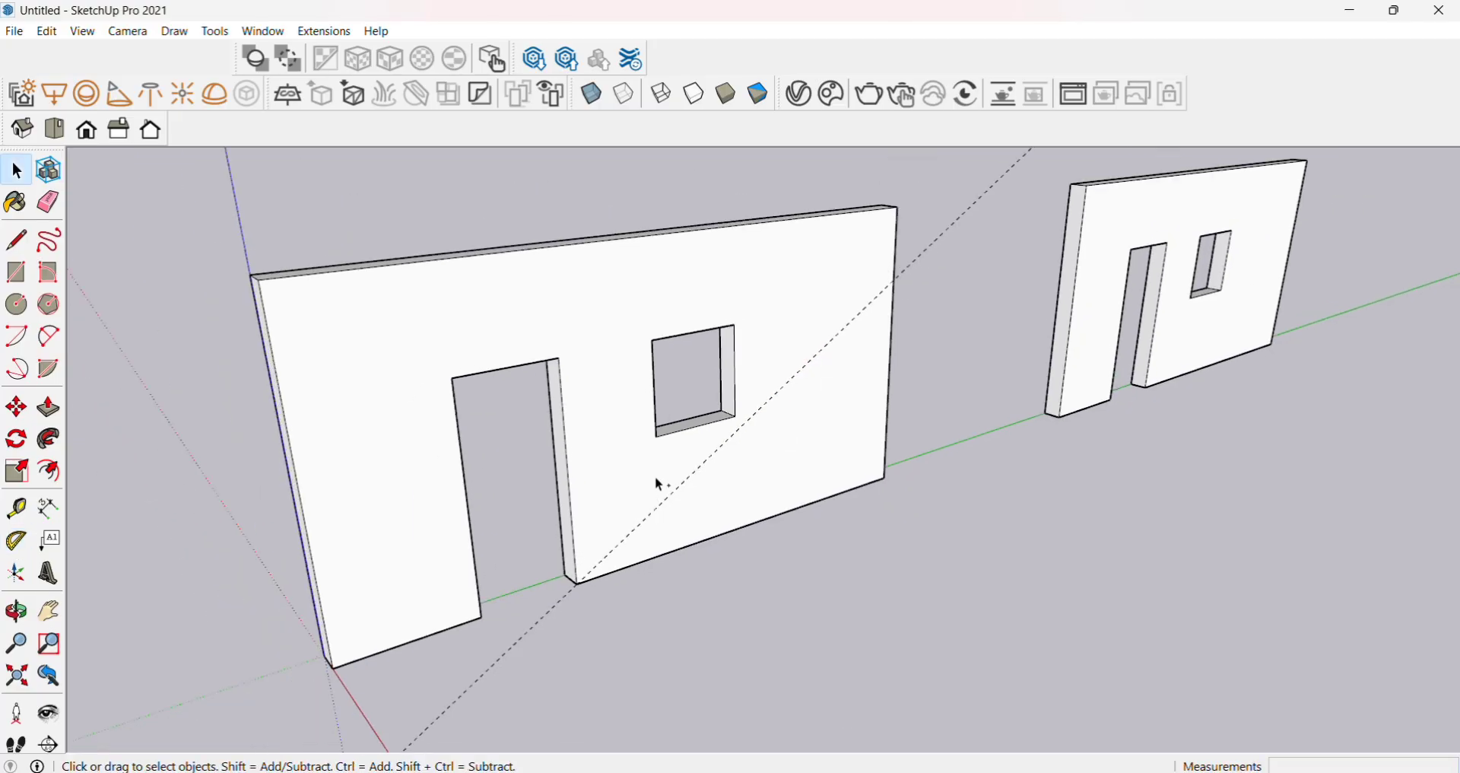
pyautogui.hotkey('ctrl', 'z')
pyautogui.scroll(3, 573, 476)
pyautogui.scroll(-2, 574, 476)
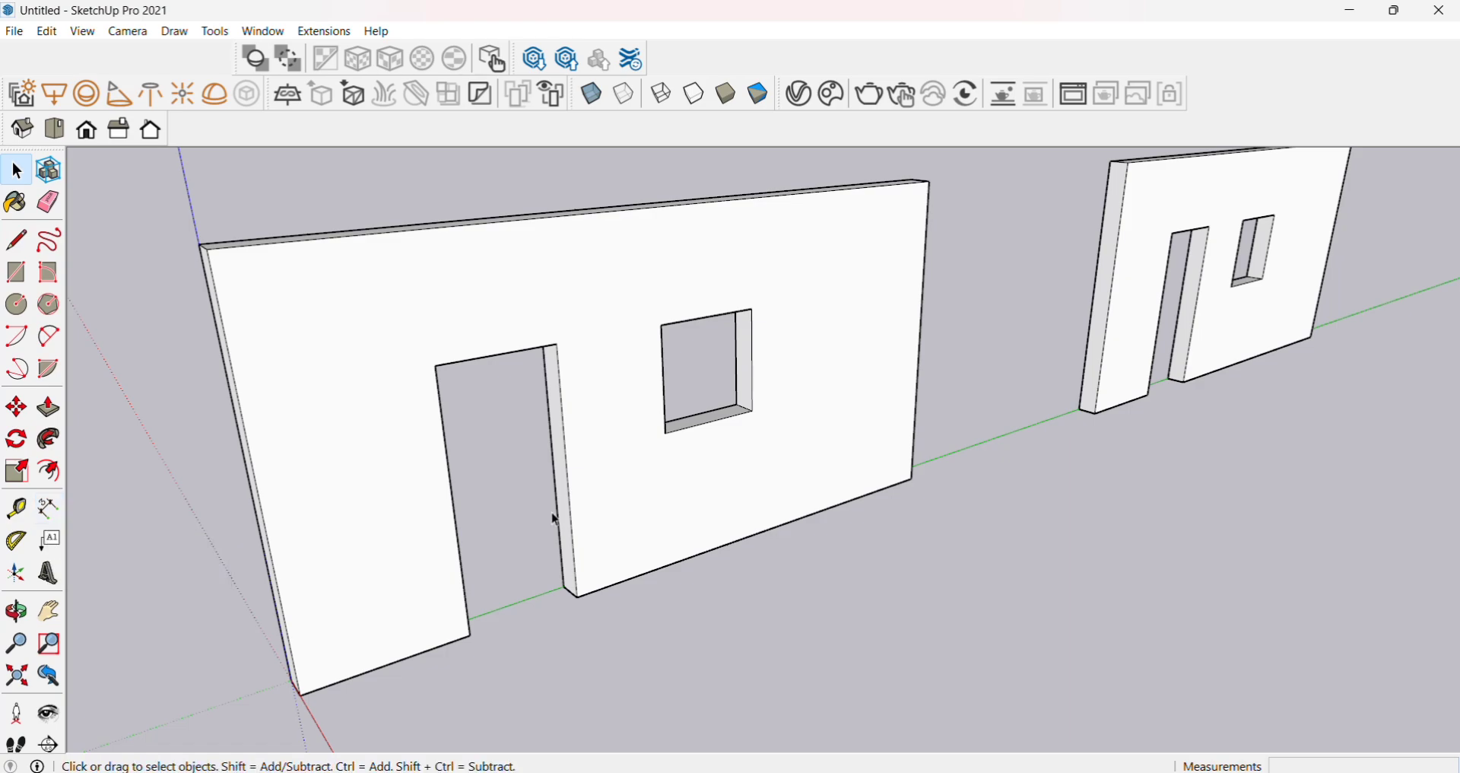
pyautogui.scroll(-3, 557, 542)
pyautogui.moveTo(556, 541); pyautogui.dragTo(431, 434, button='middle')
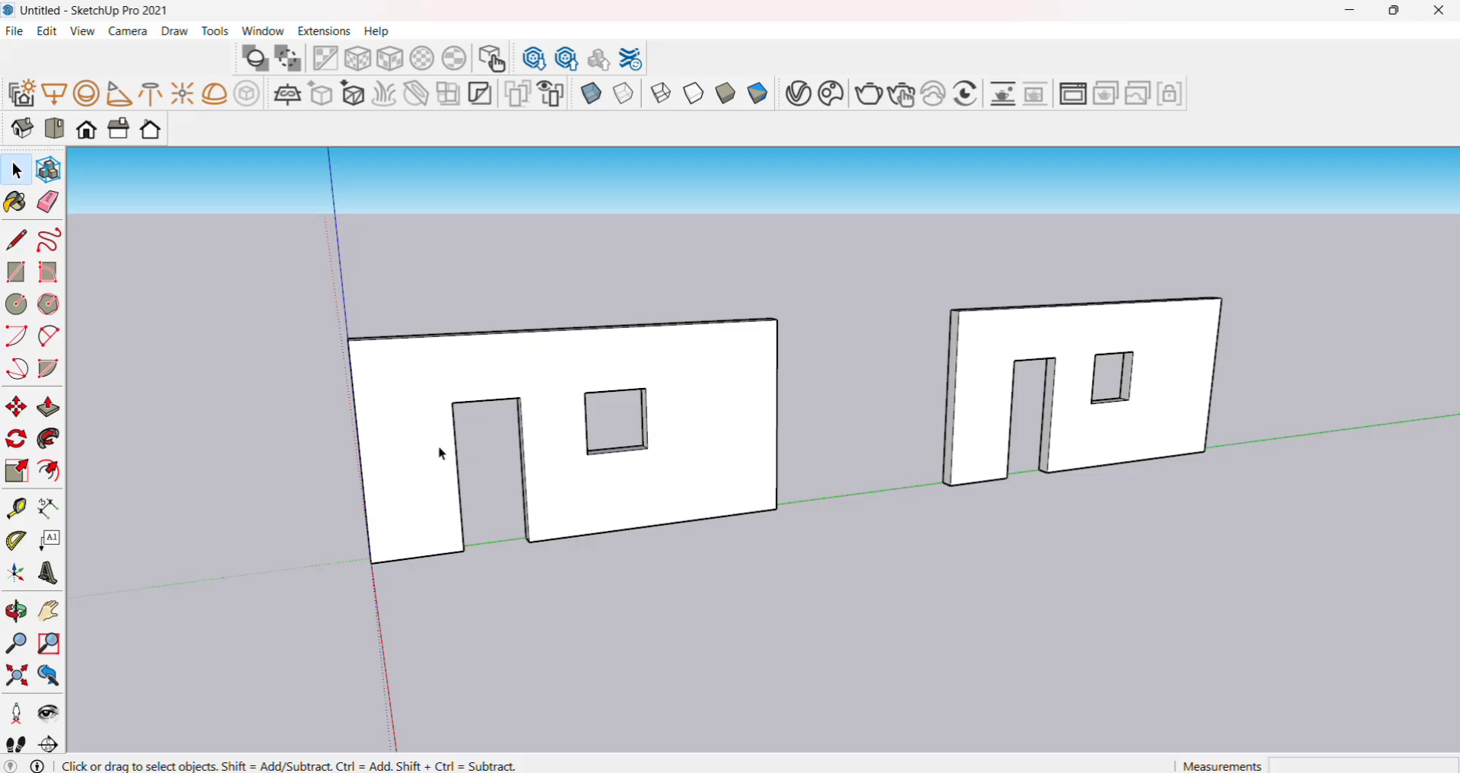
# Dimension the original wall's two front base edges on either side of the door opening.
pyautogui.moveTo(479, 427); pyautogui.dragTo(487, 448, button='middle')
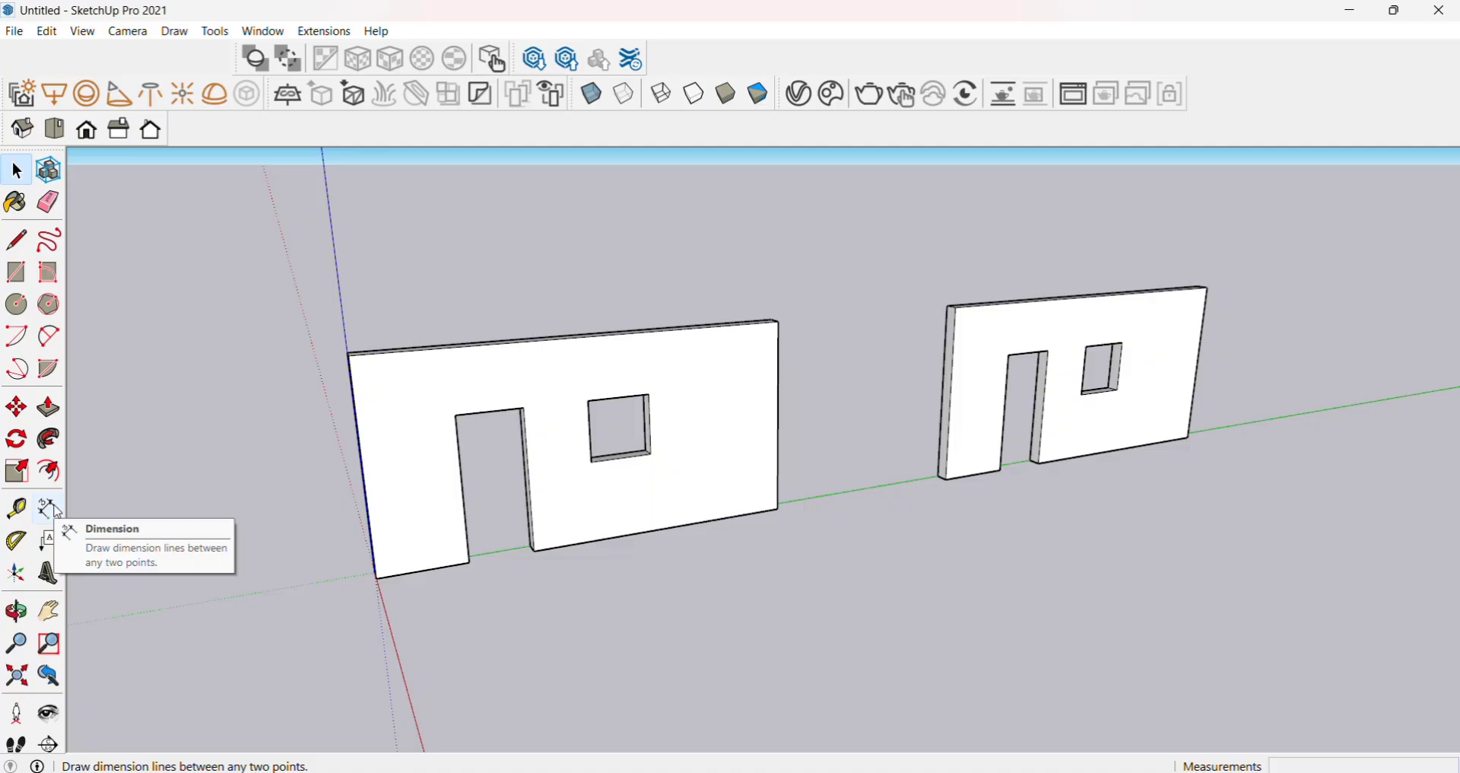
pyautogui.moveTo(337, 447); pyautogui.dragTo(347, 453, button='middle')
pyautogui.scroll(-4, 600, 465)
pyautogui.scroll(2, 319, 485)
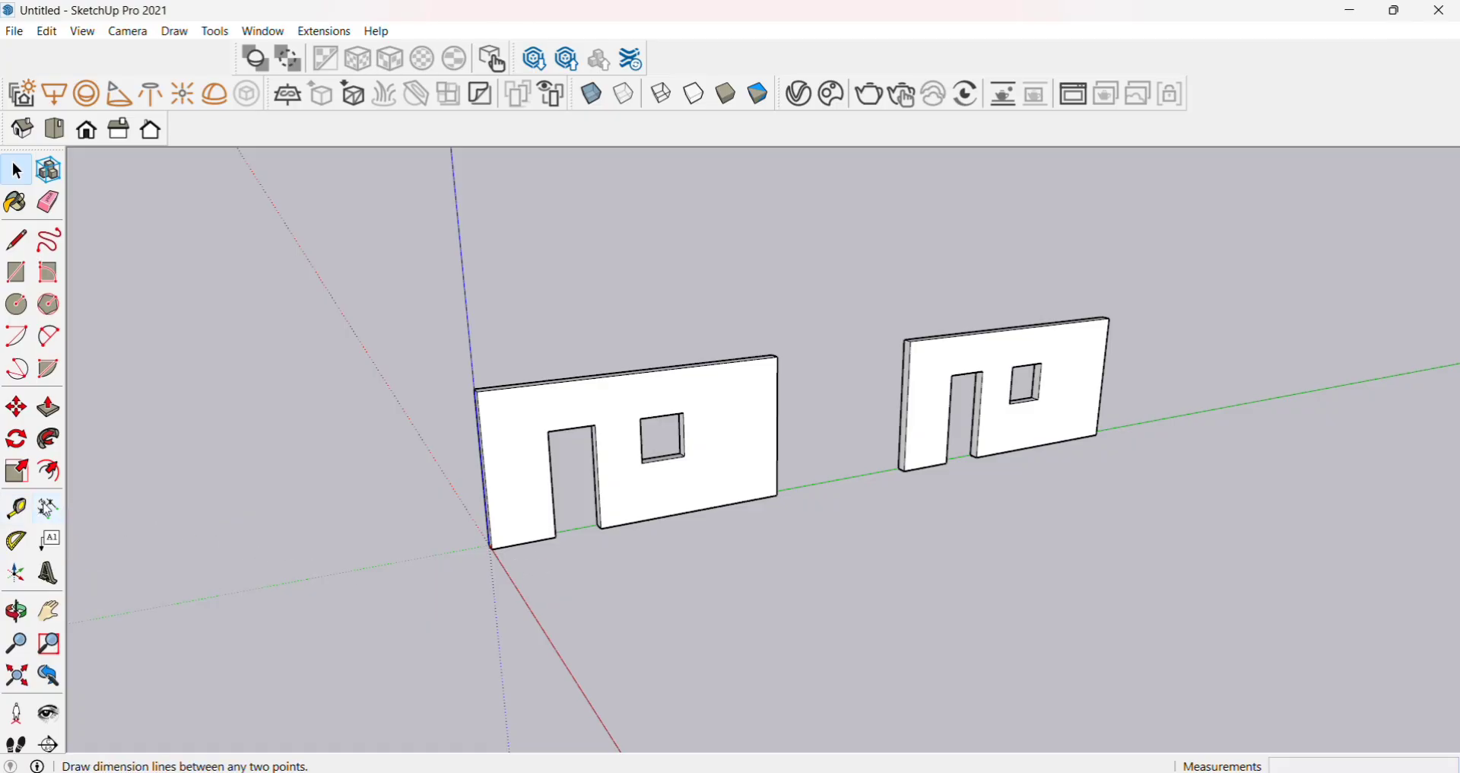
pyautogui.click(47, 507)
pyautogui.moveTo(652, 555); pyautogui.dragTo(543, 559, button='middle')
pyautogui.scroll(5, 559, 590)
pyautogui.scroll(-1, 590, 593)
pyautogui.scroll(2, 590, 581)
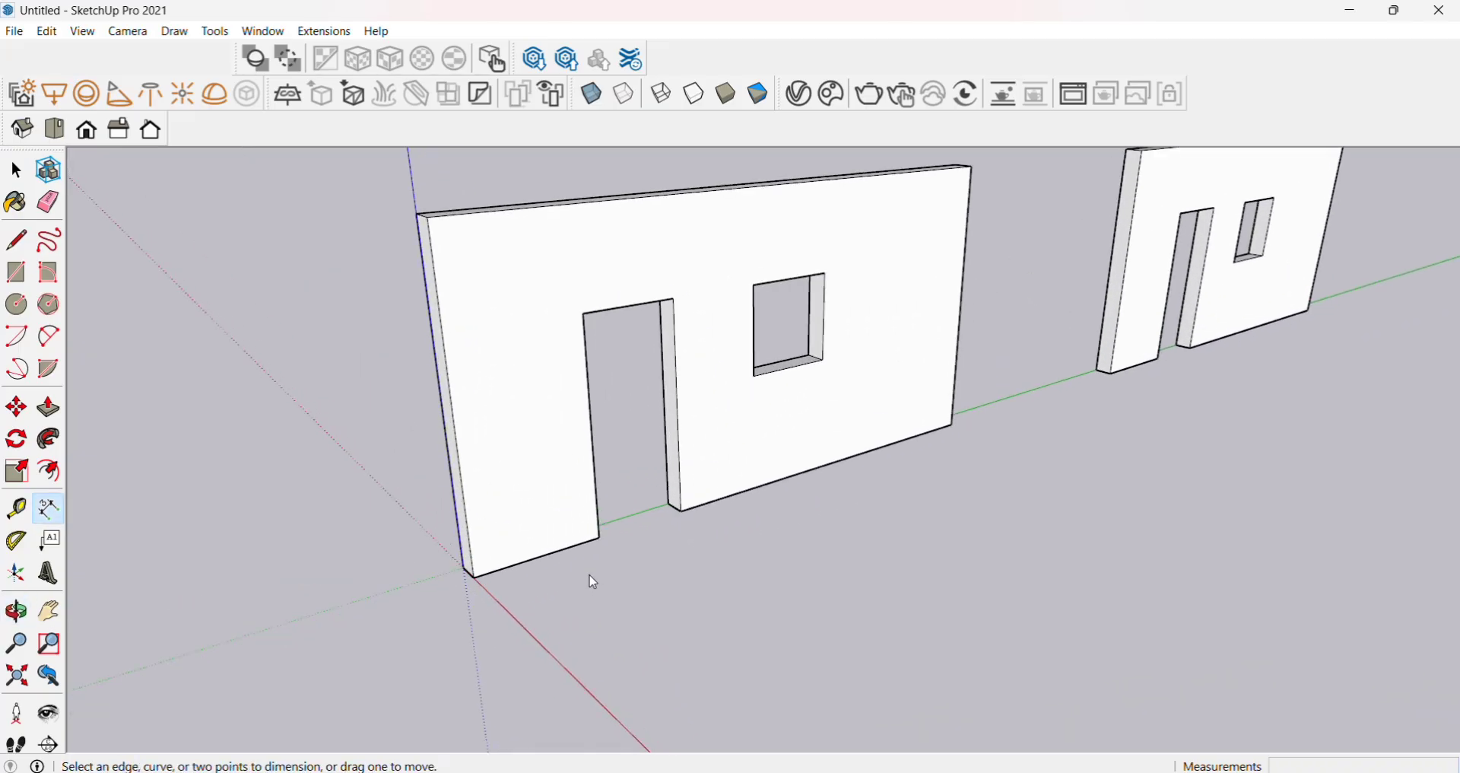
pyautogui.scroll(1, 592, 581)
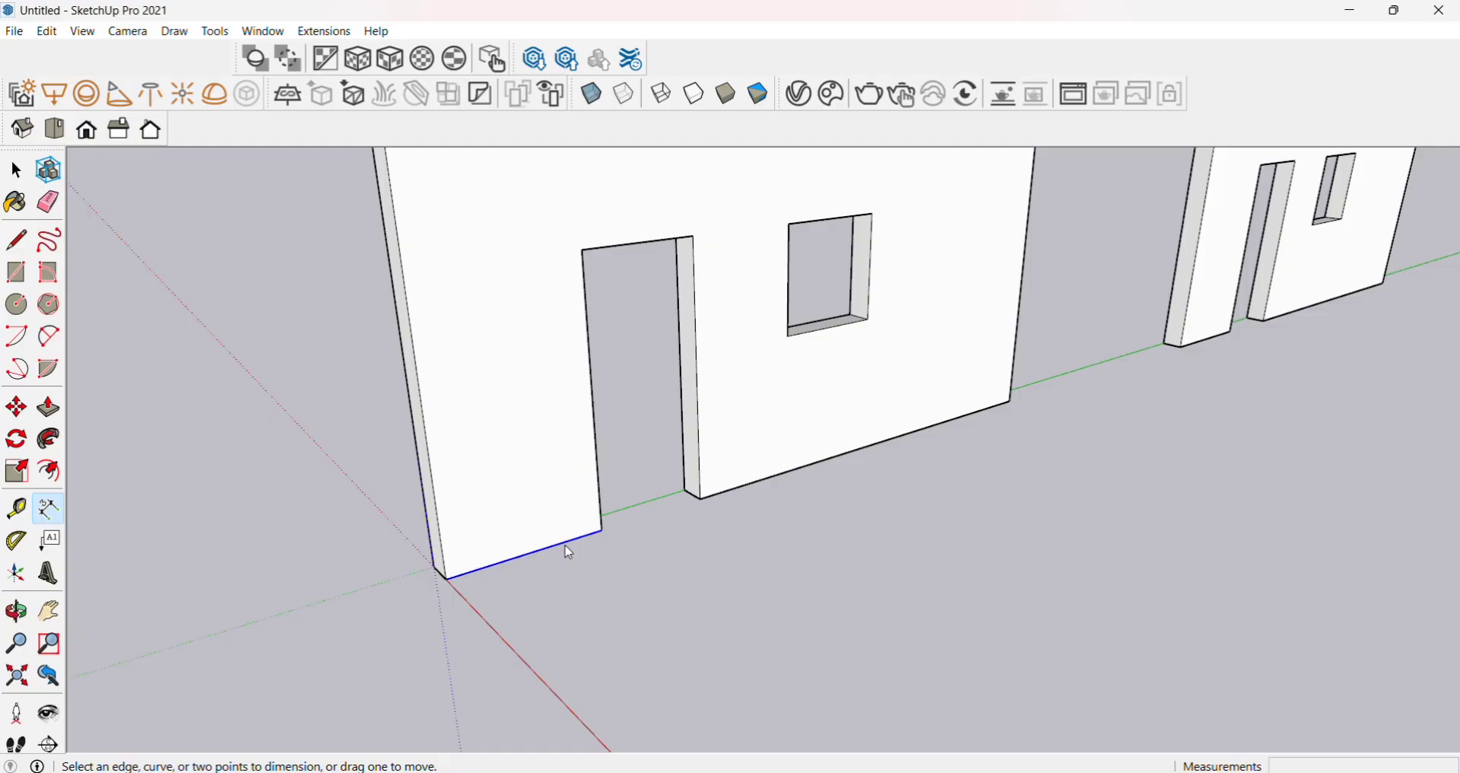
pyautogui.click(569, 552)
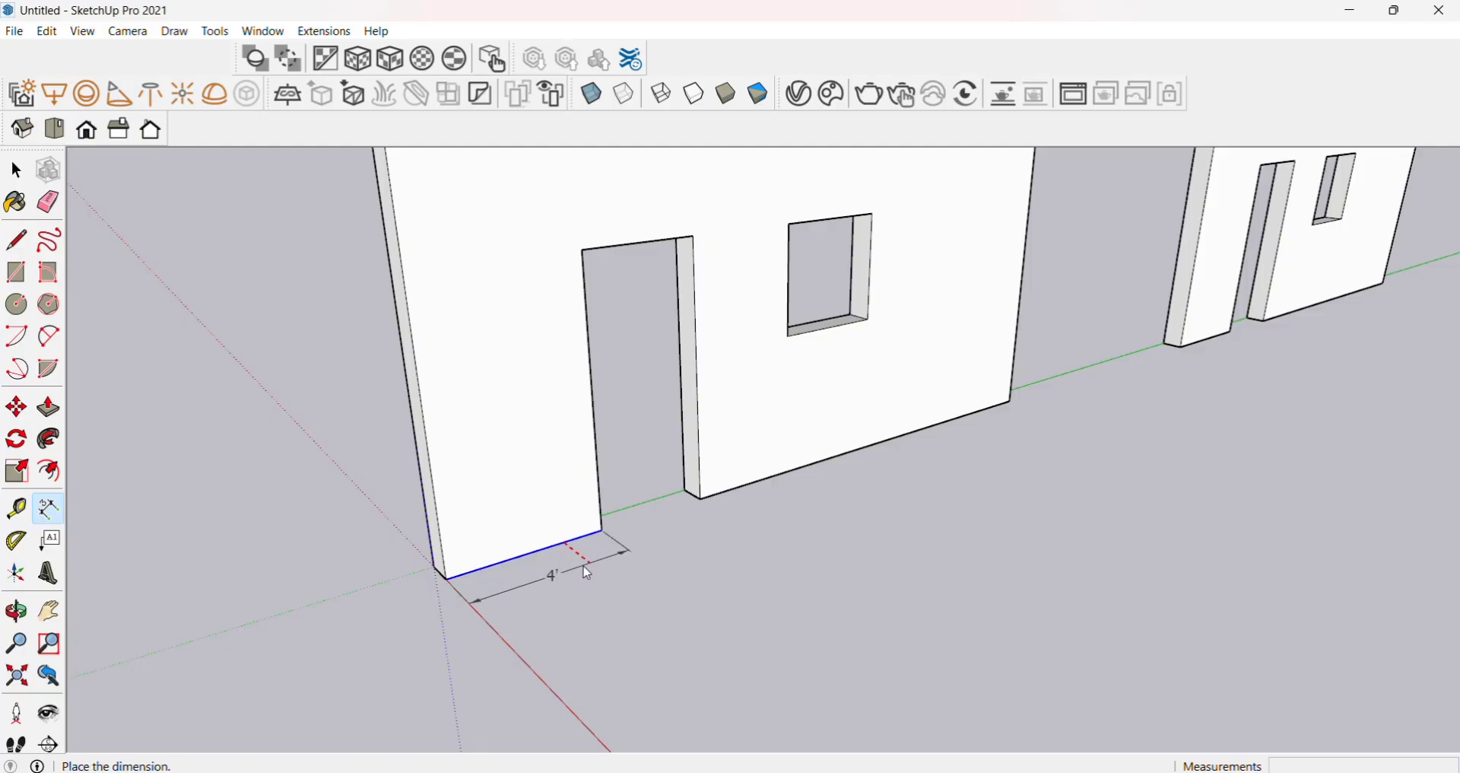
pyautogui.click(593, 570)
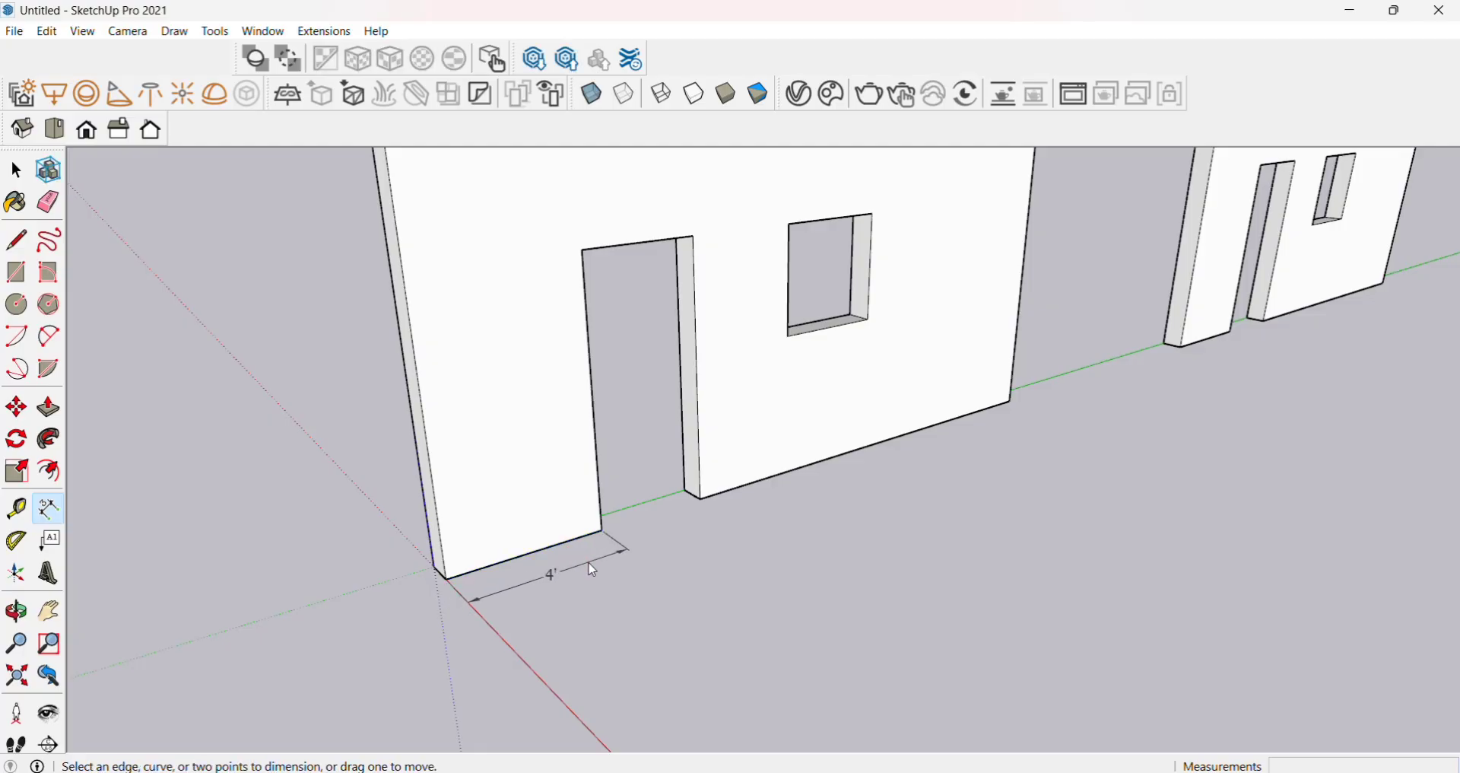
pyautogui.click(735, 492)
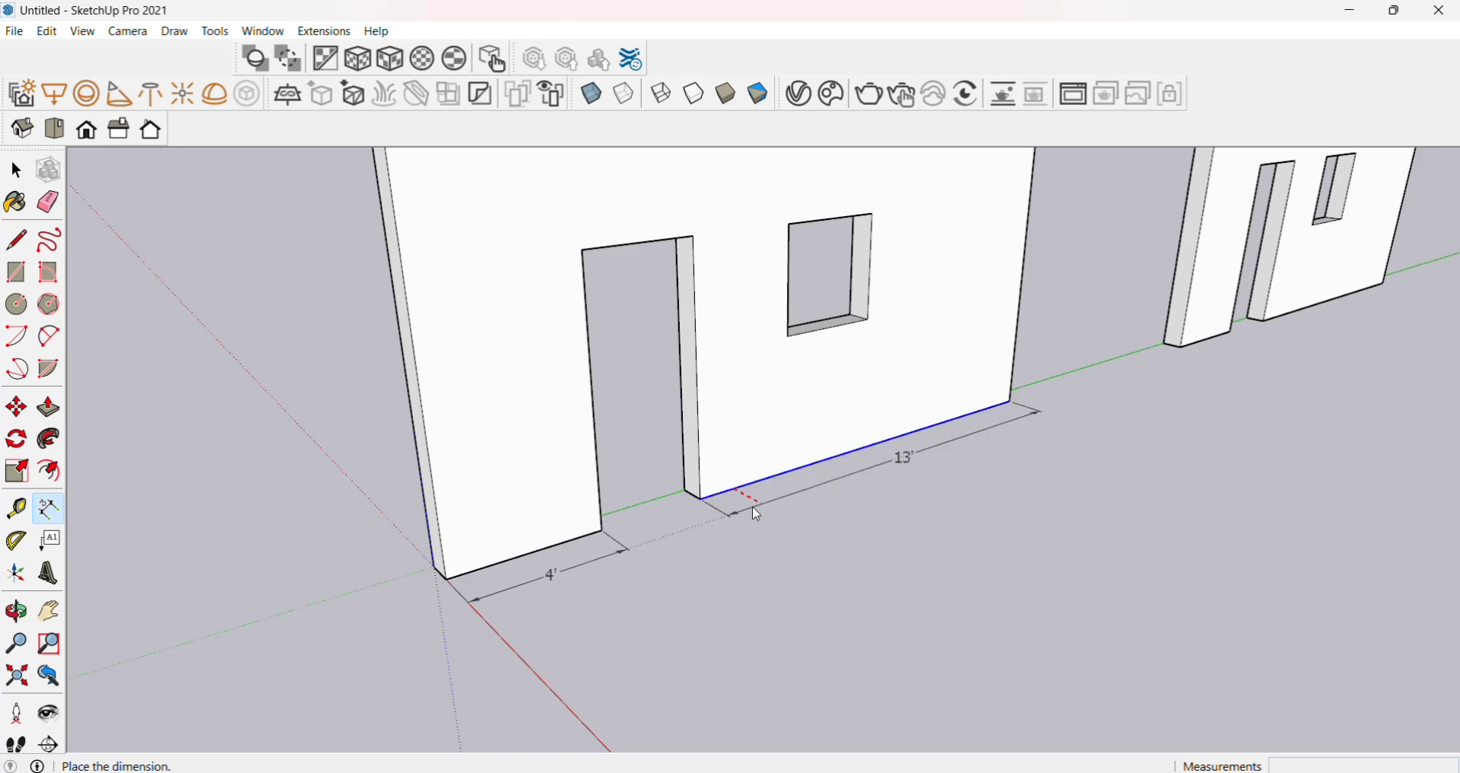
pyautogui.click(751, 505)
# Dimension the height and width of the original wall's door opening.
pyautogui.moveTo(752, 505); pyautogui.dragTo(711, 365, button='middle')
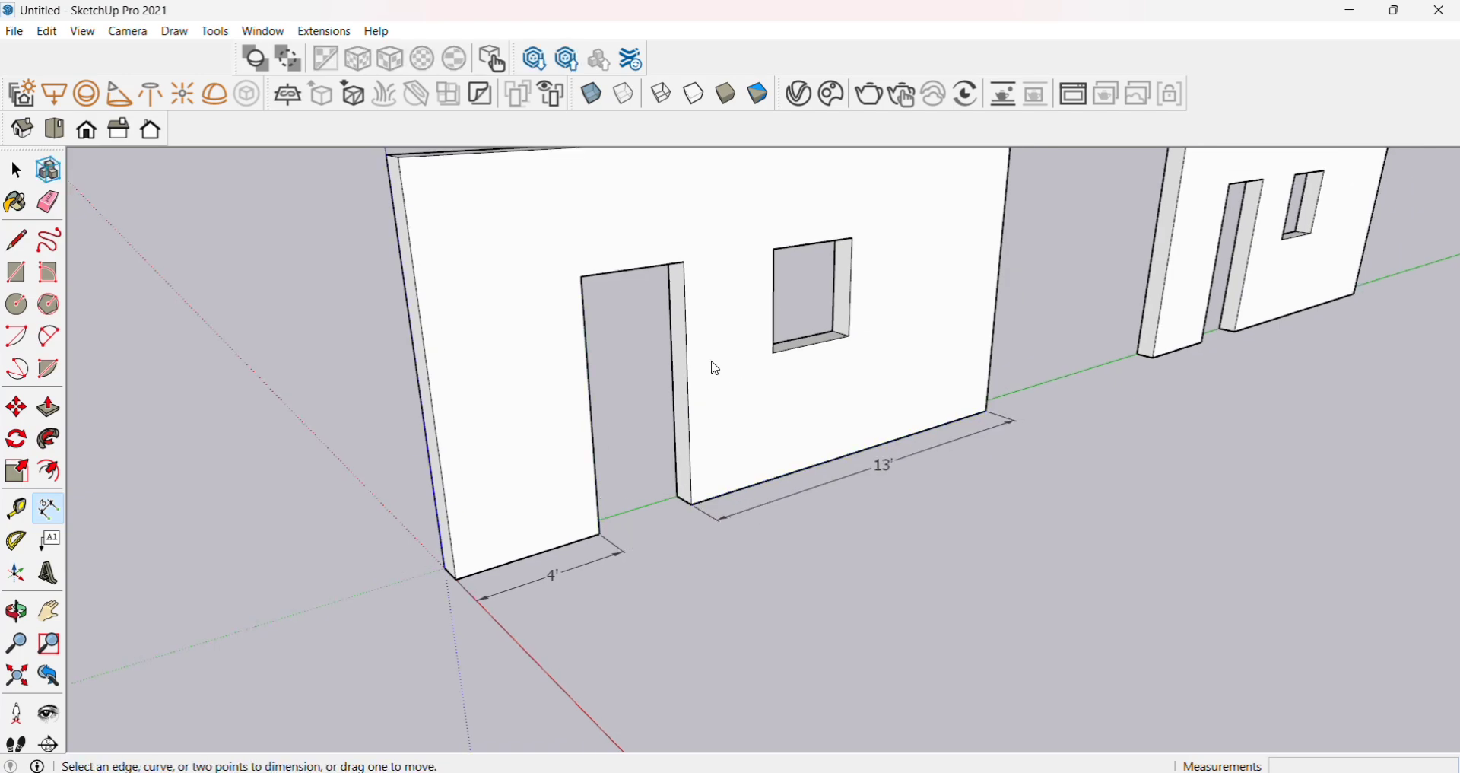
pyautogui.click(600, 465)
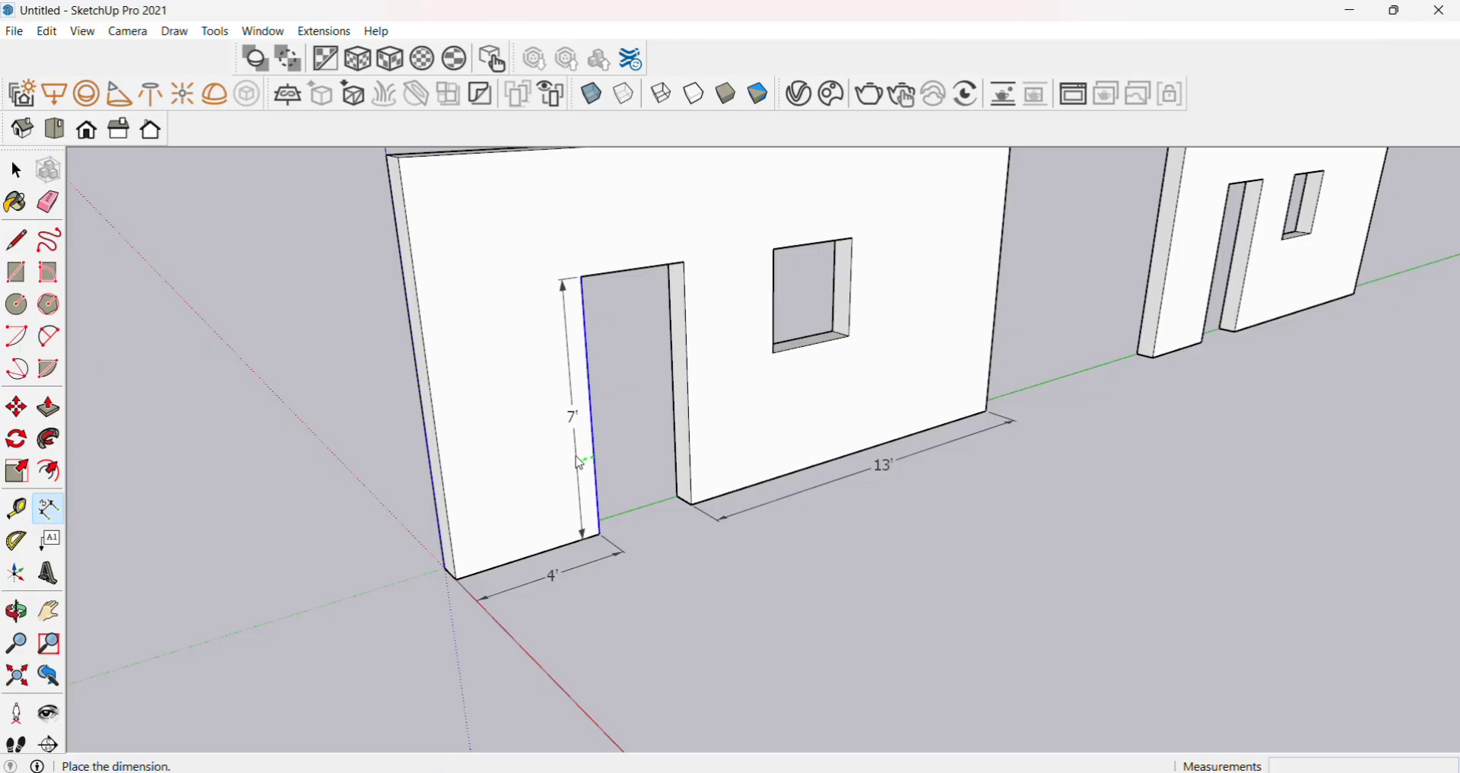
pyautogui.click(574, 465)
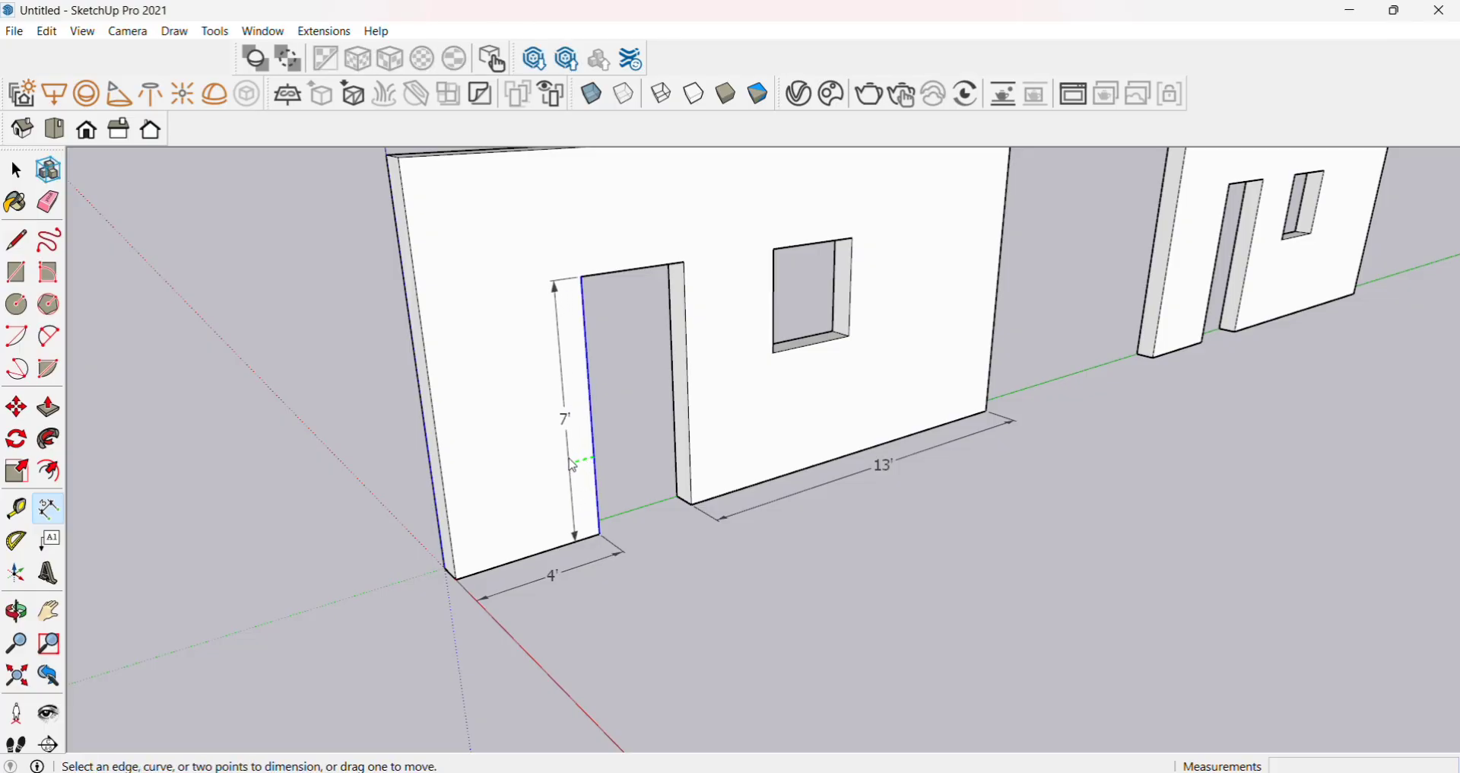
pyautogui.click(606, 281)
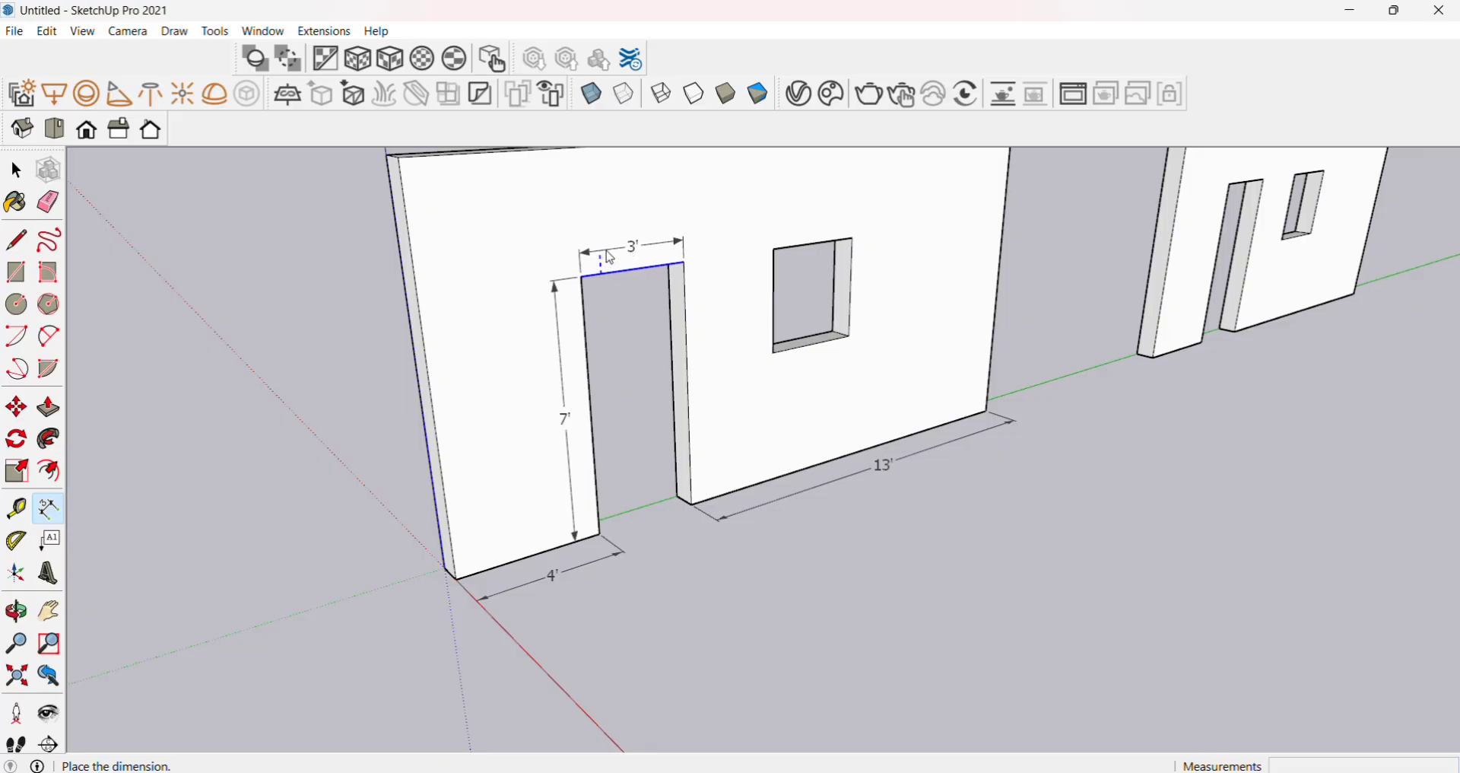
pyautogui.click(610, 258)
# Dimension the height and width of the original wall's window opening.
pyautogui.scroll(-2, 622, 335)
pyautogui.scroll(5, 803, 304)
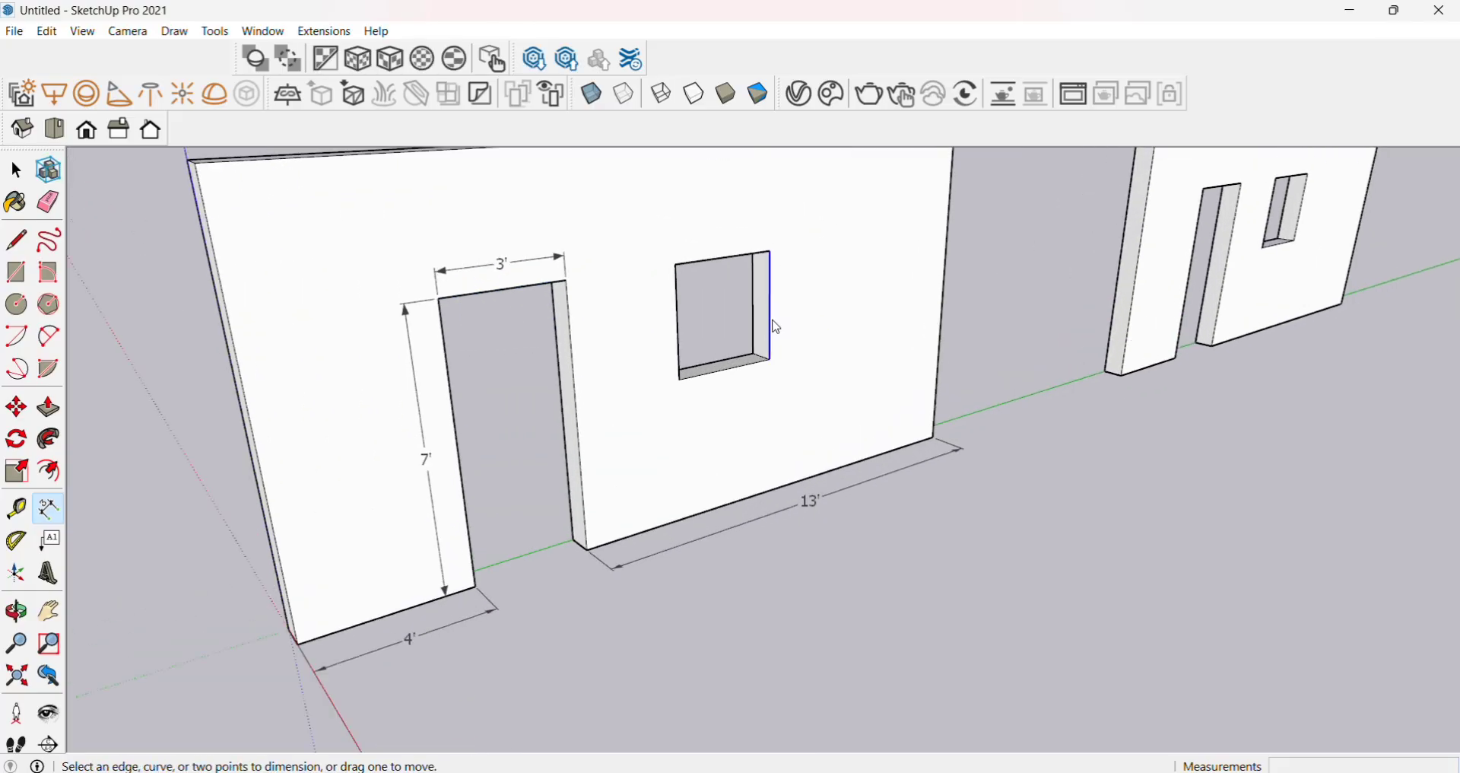
pyautogui.click(771, 326)
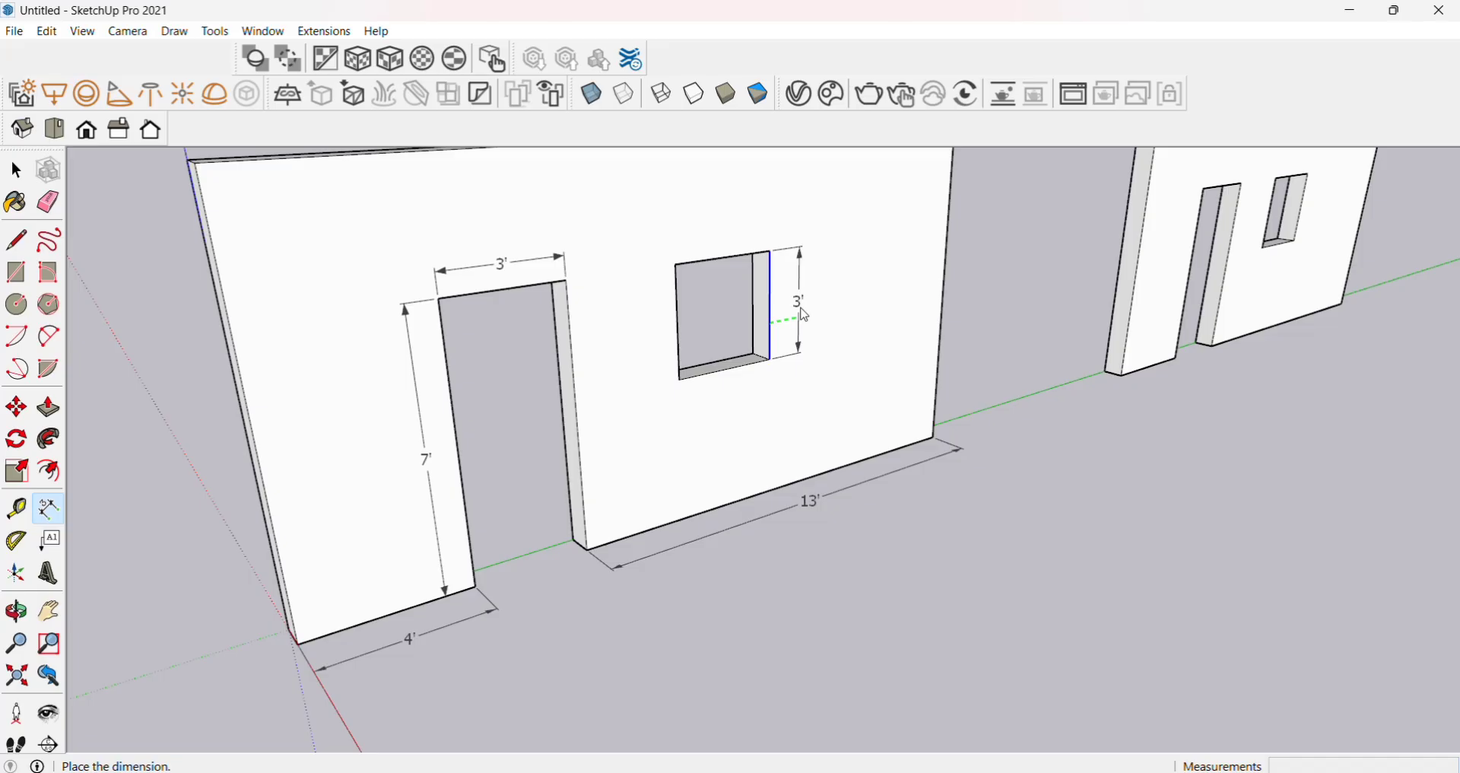
pyautogui.click(806, 311)
pyautogui.click(724, 258)
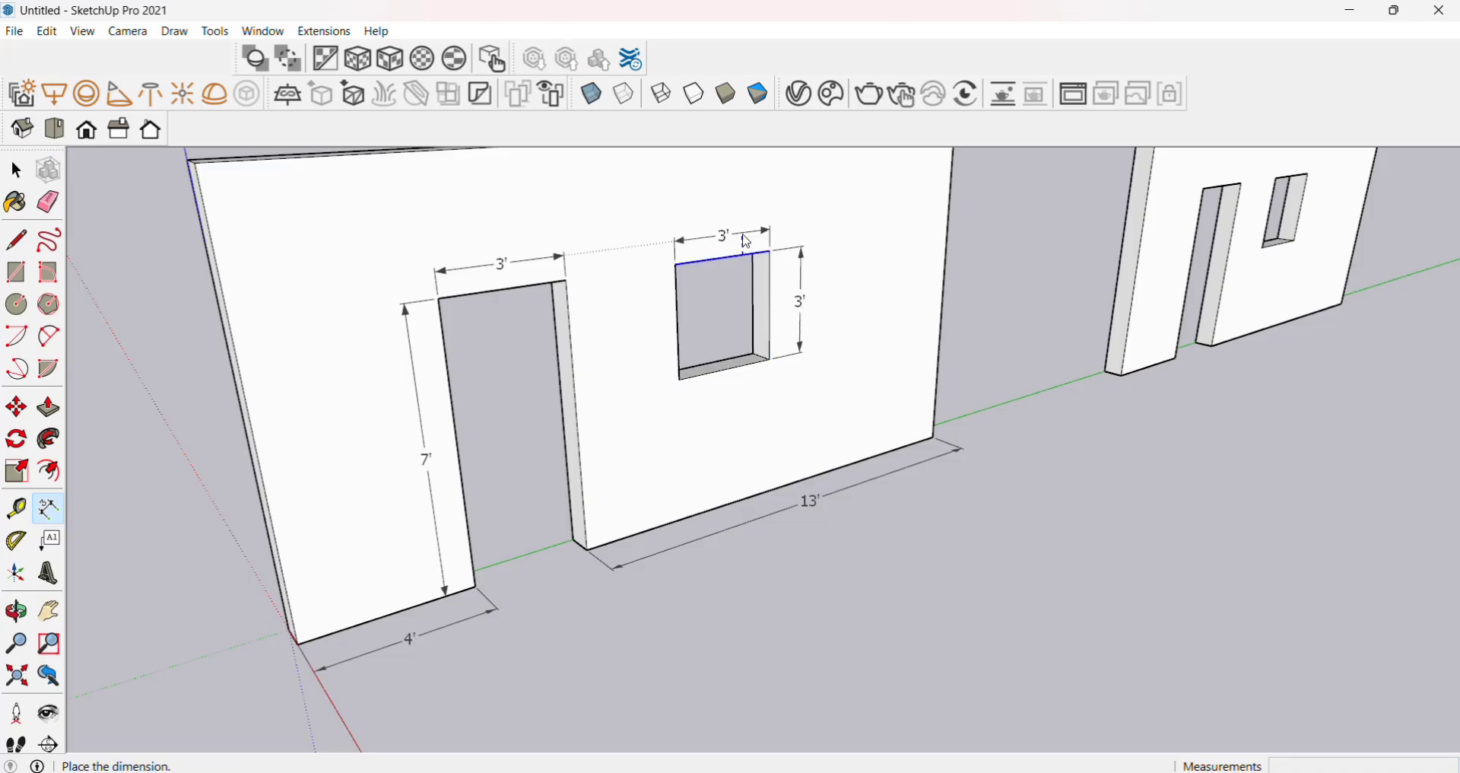
pyautogui.click(749, 242)
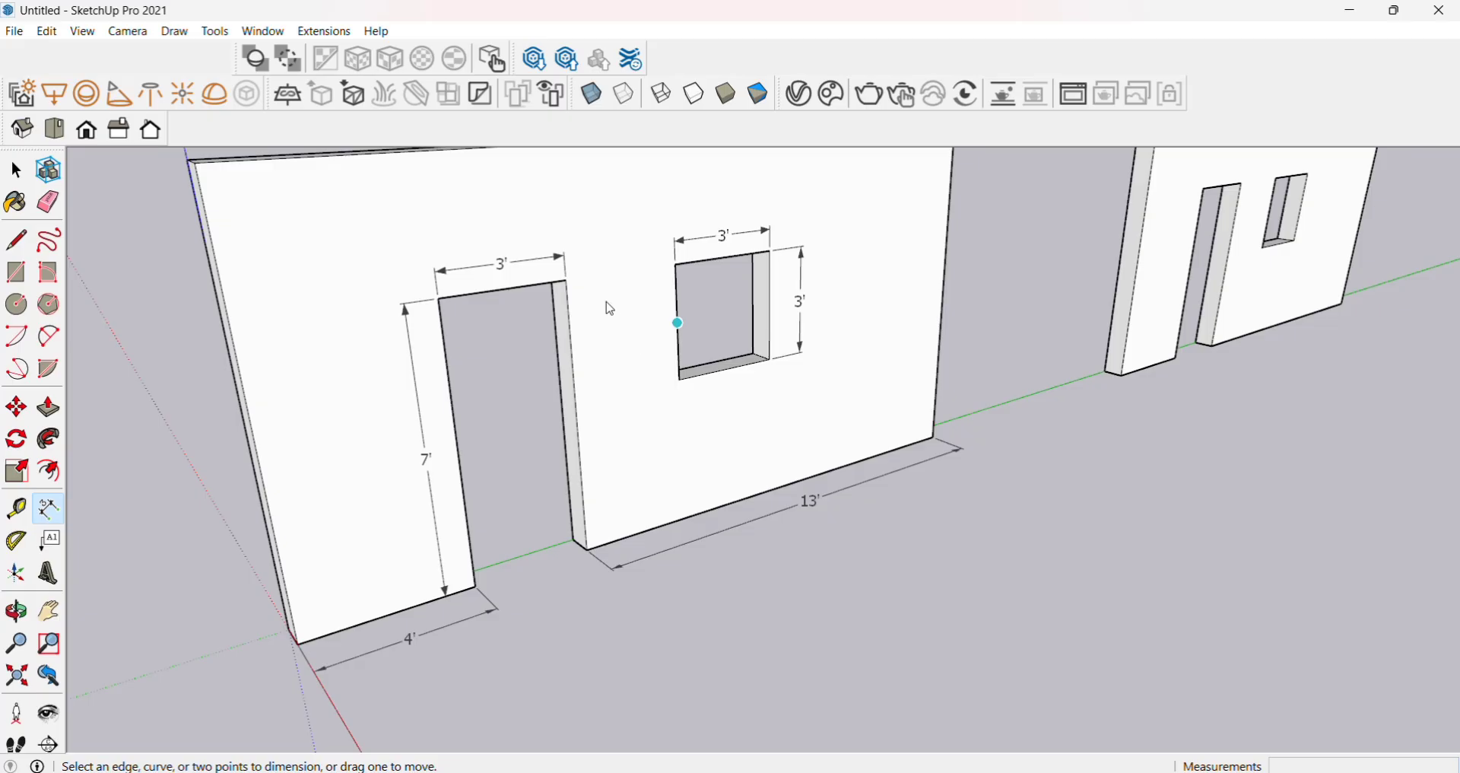
pyautogui.click(569, 281)
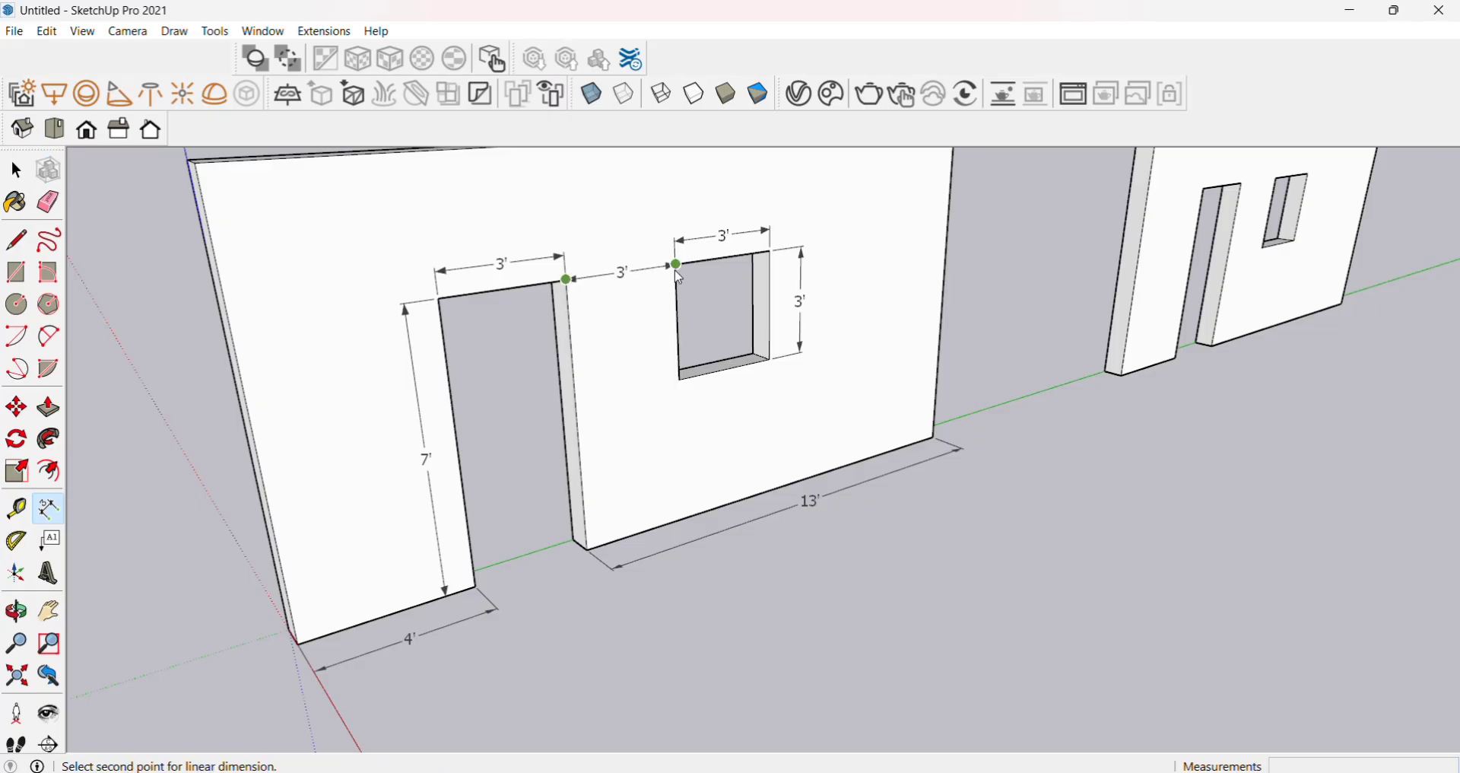
pyautogui.click(679, 276)
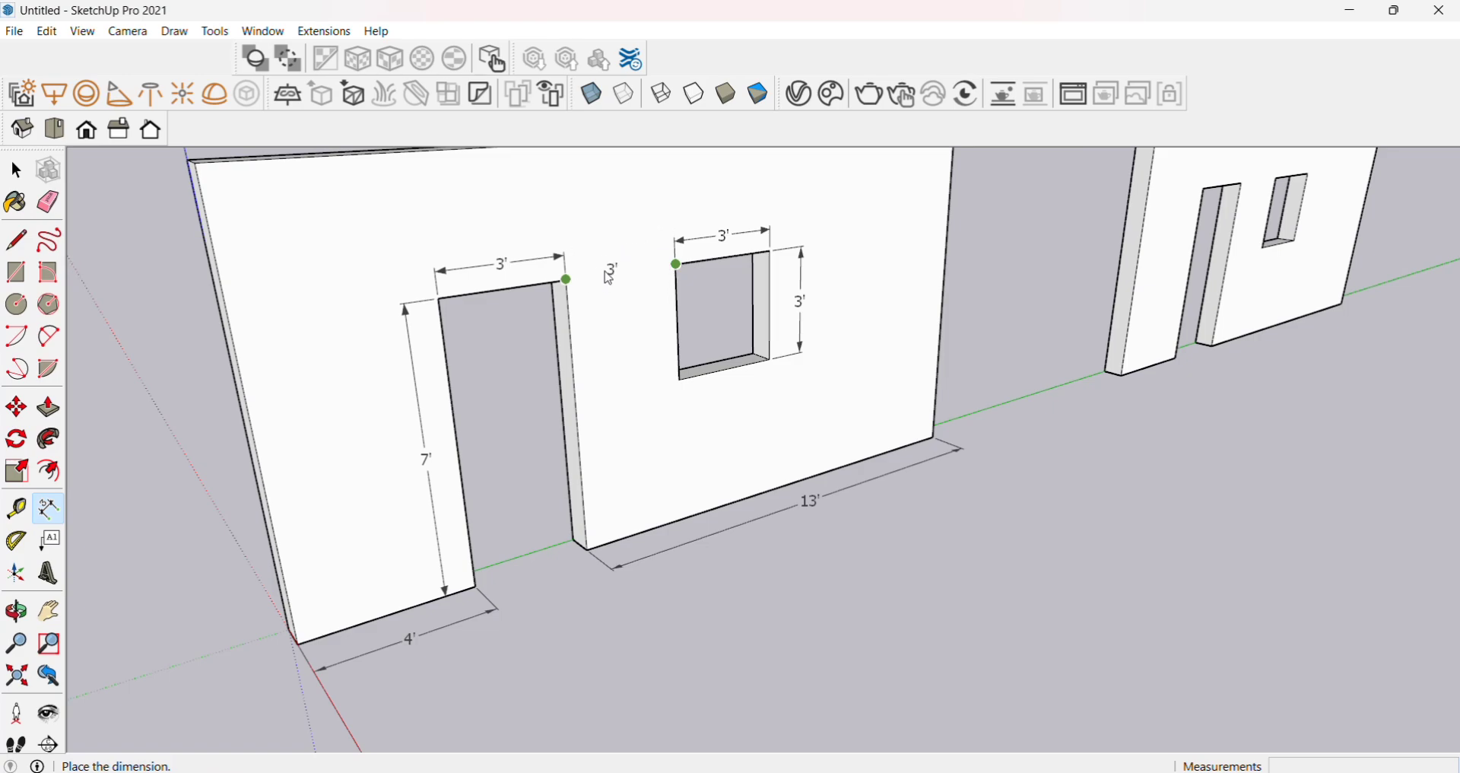
pyautogui.press('Escape')
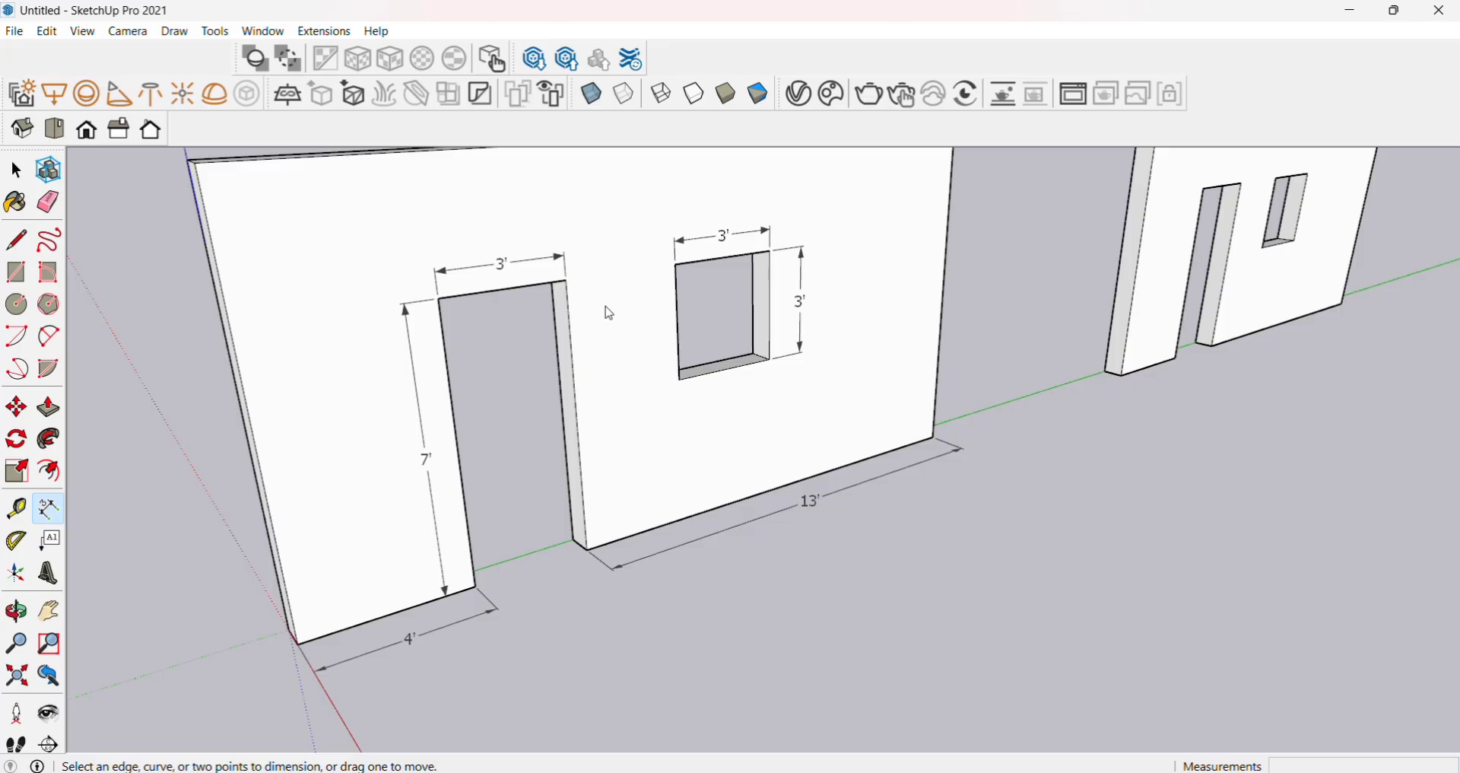
# Dimension the depth of the original wall's window opening along its lower corner edge.
pyautogui.moveTo(603, 309); pyautogui.dragTo(624, 354, button='middle')
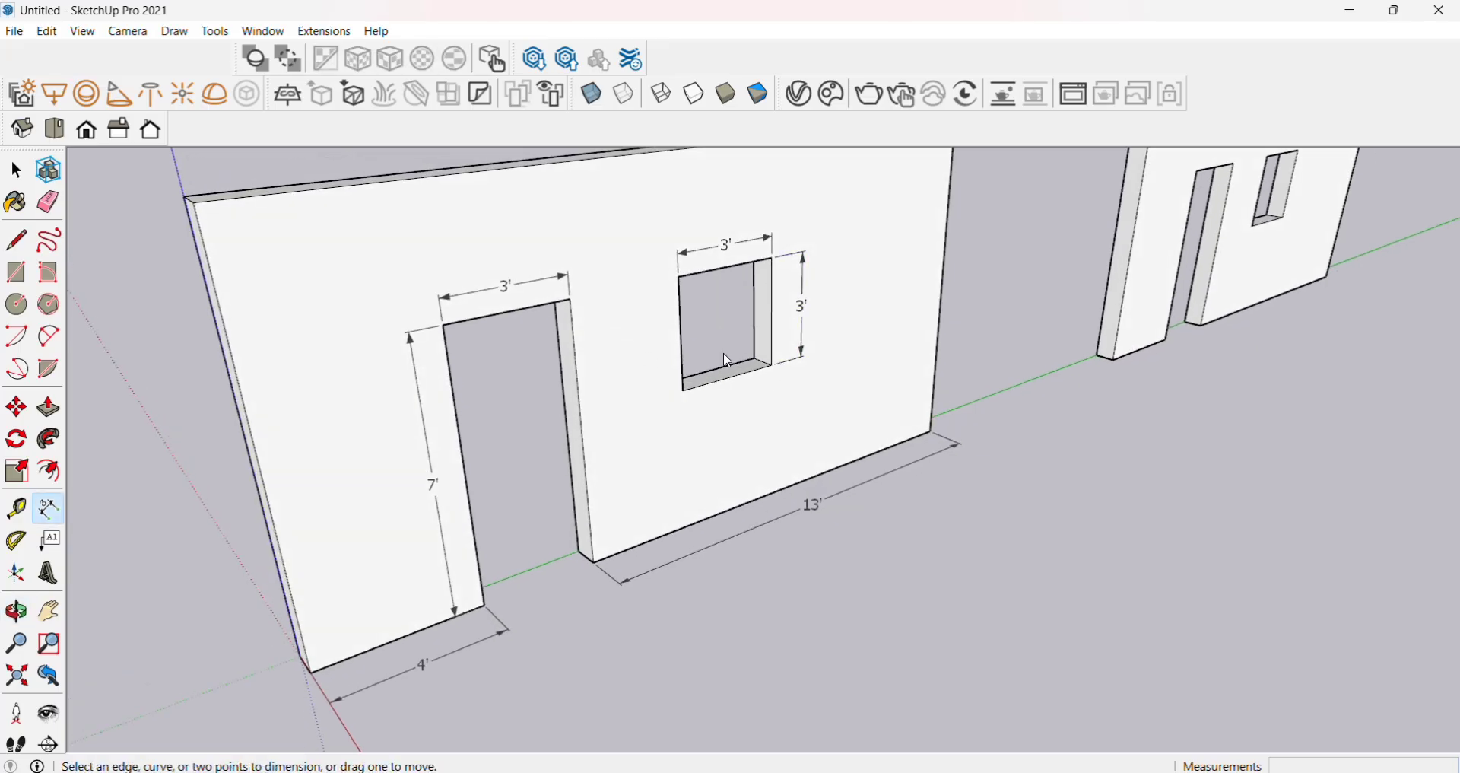
pyautogui.scroll(4, 770, 371)
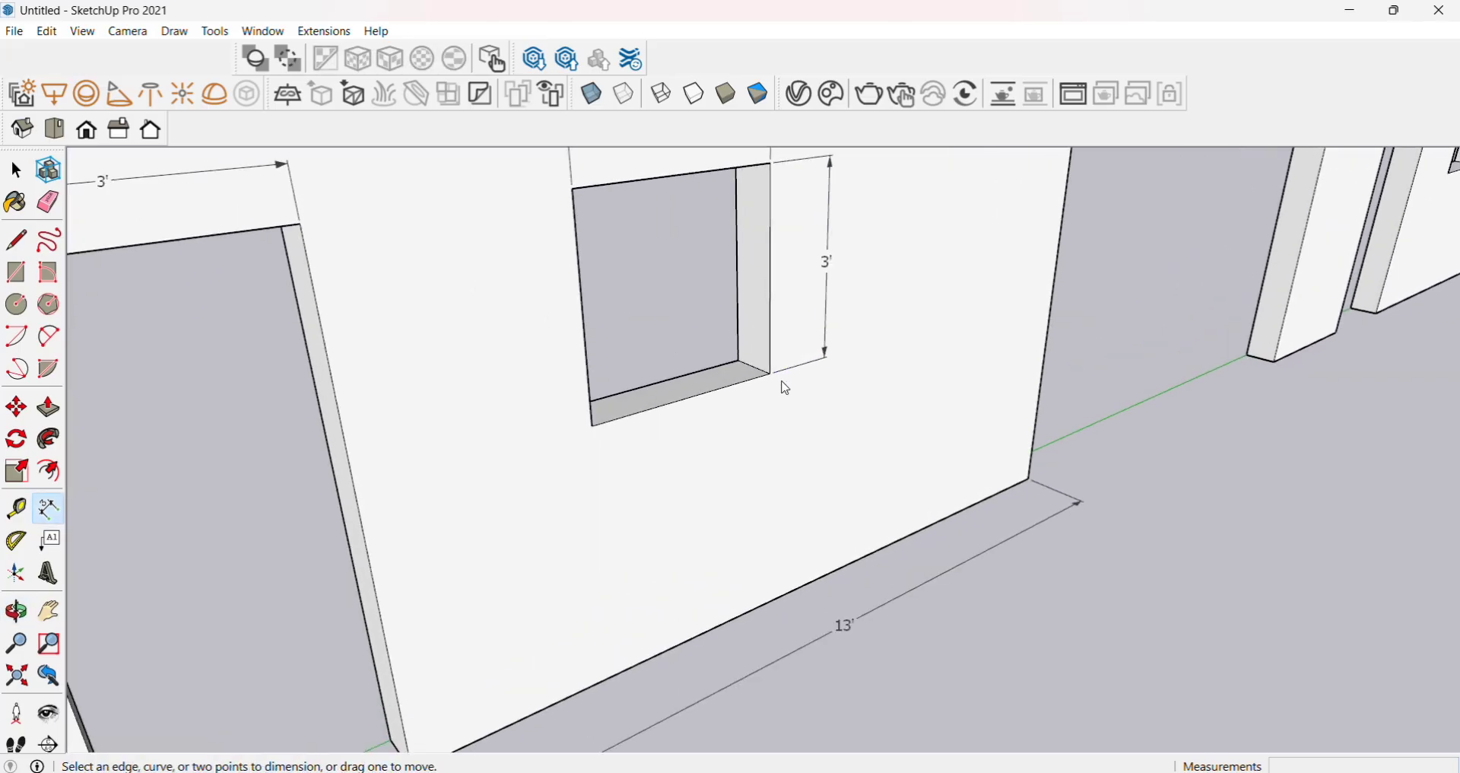
pyautogui.click(772, 374)
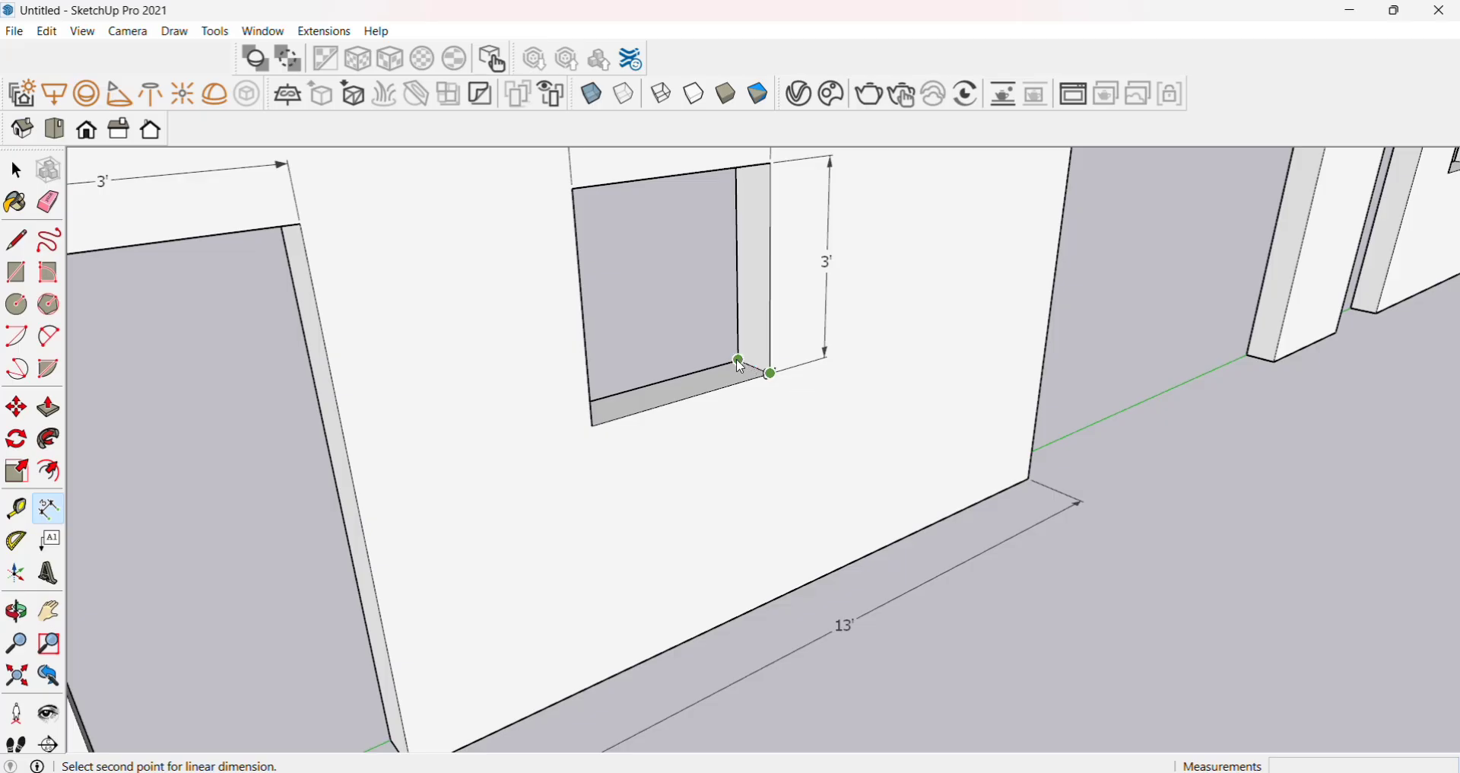
pyautogui.click(739, 360)
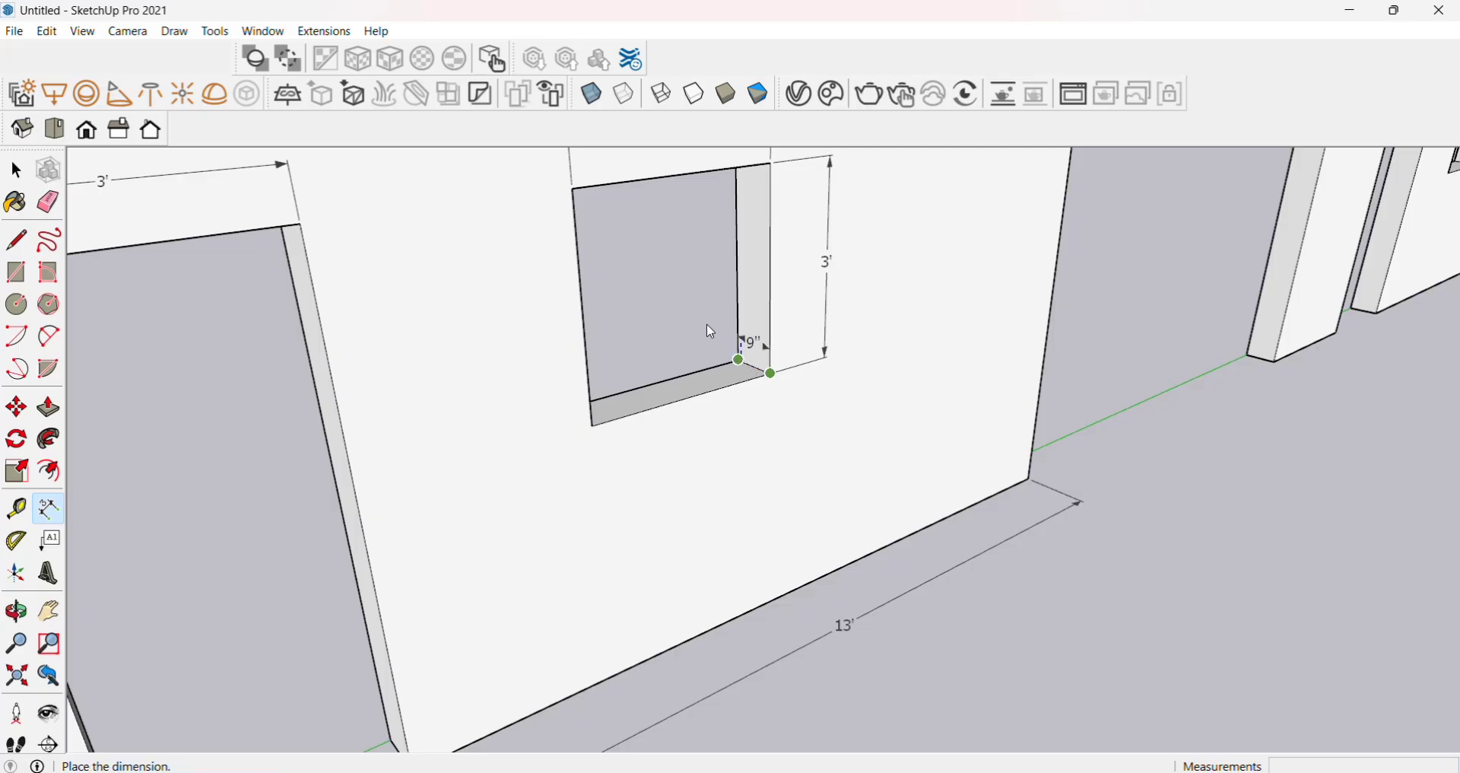
pyautogui.click(713, 334)
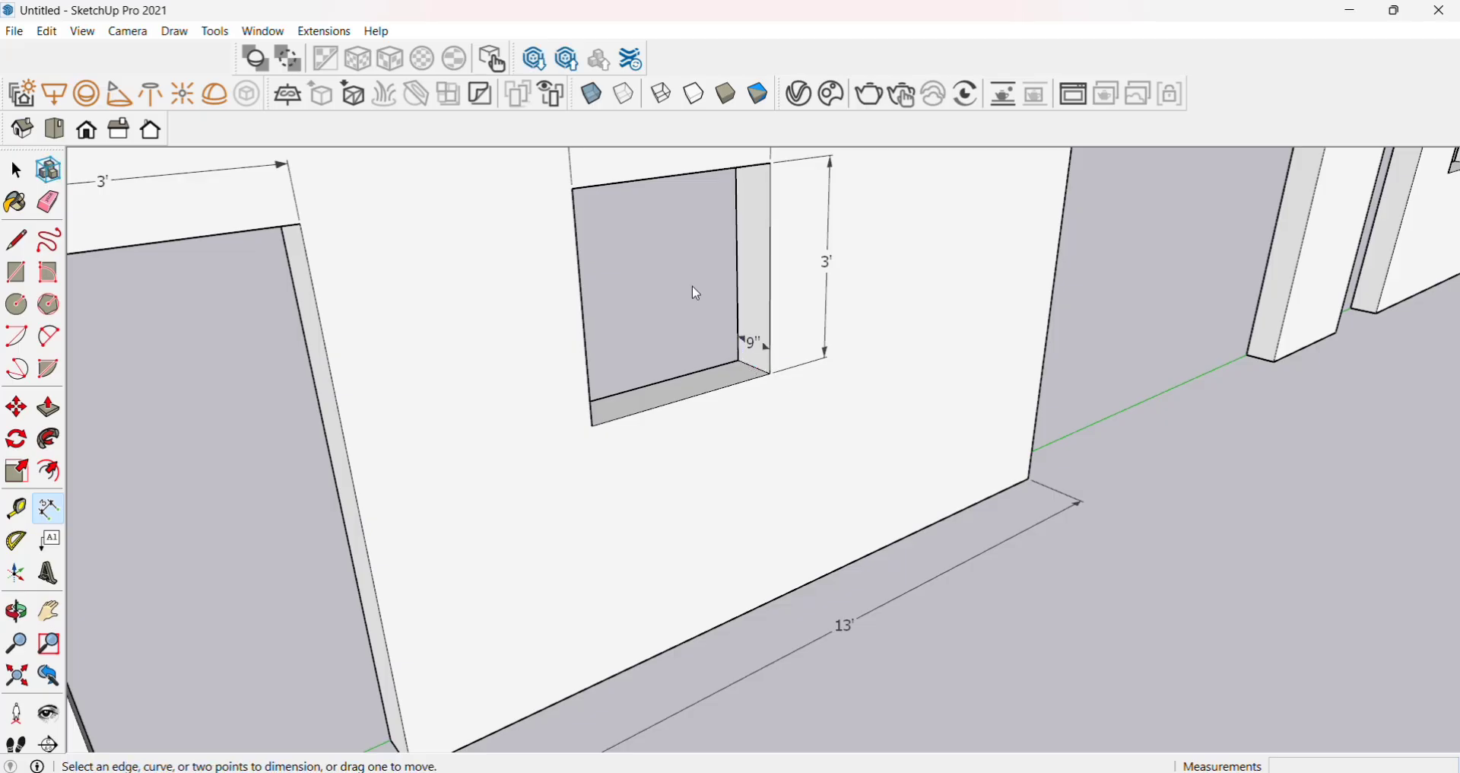
# Dimension the horizontal gap between the door and window openings, placing it in line with their width dimensions.
pyautogui.scroll(-4, 692, 286)
pyautogui.scroll(1, 600, 326)
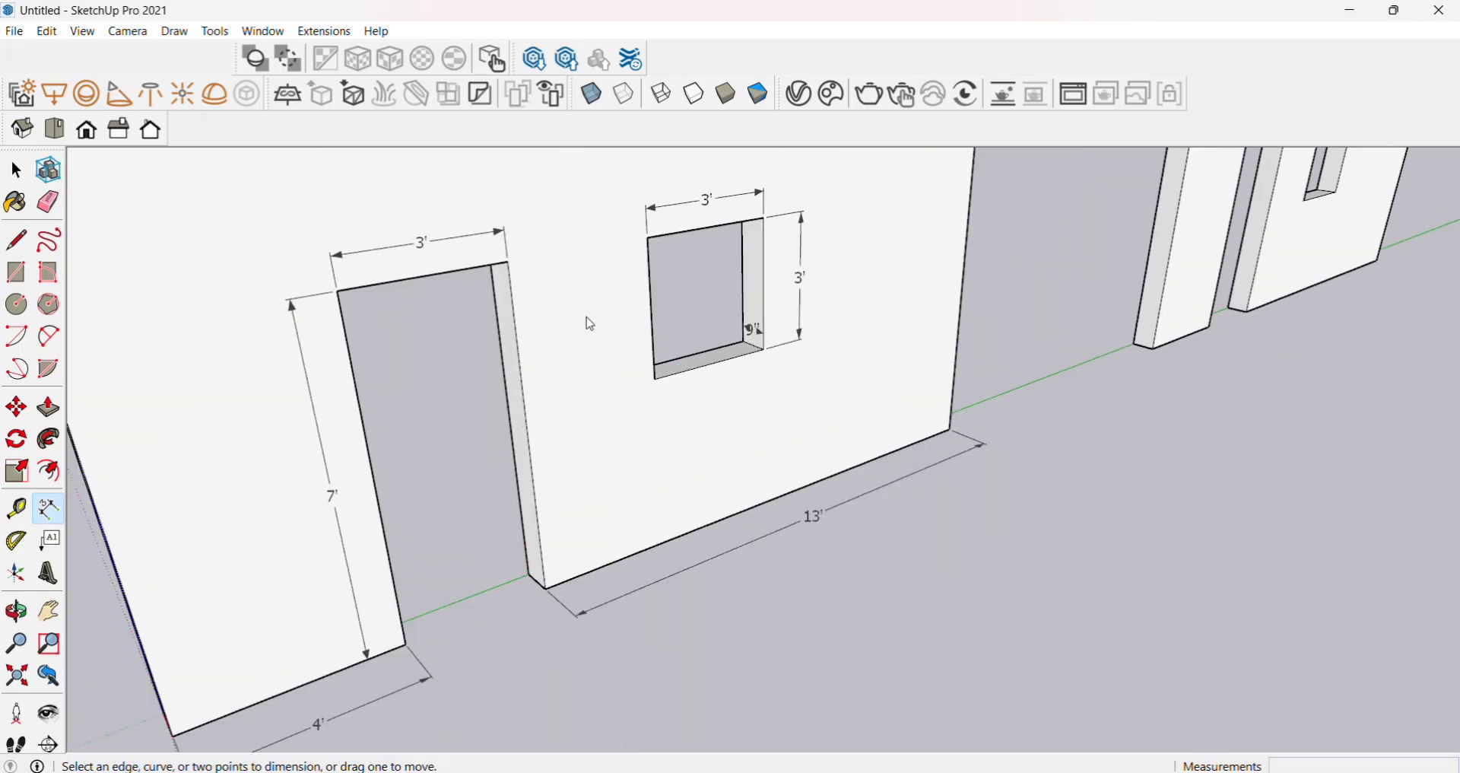
pyautogui.click(515, 271)
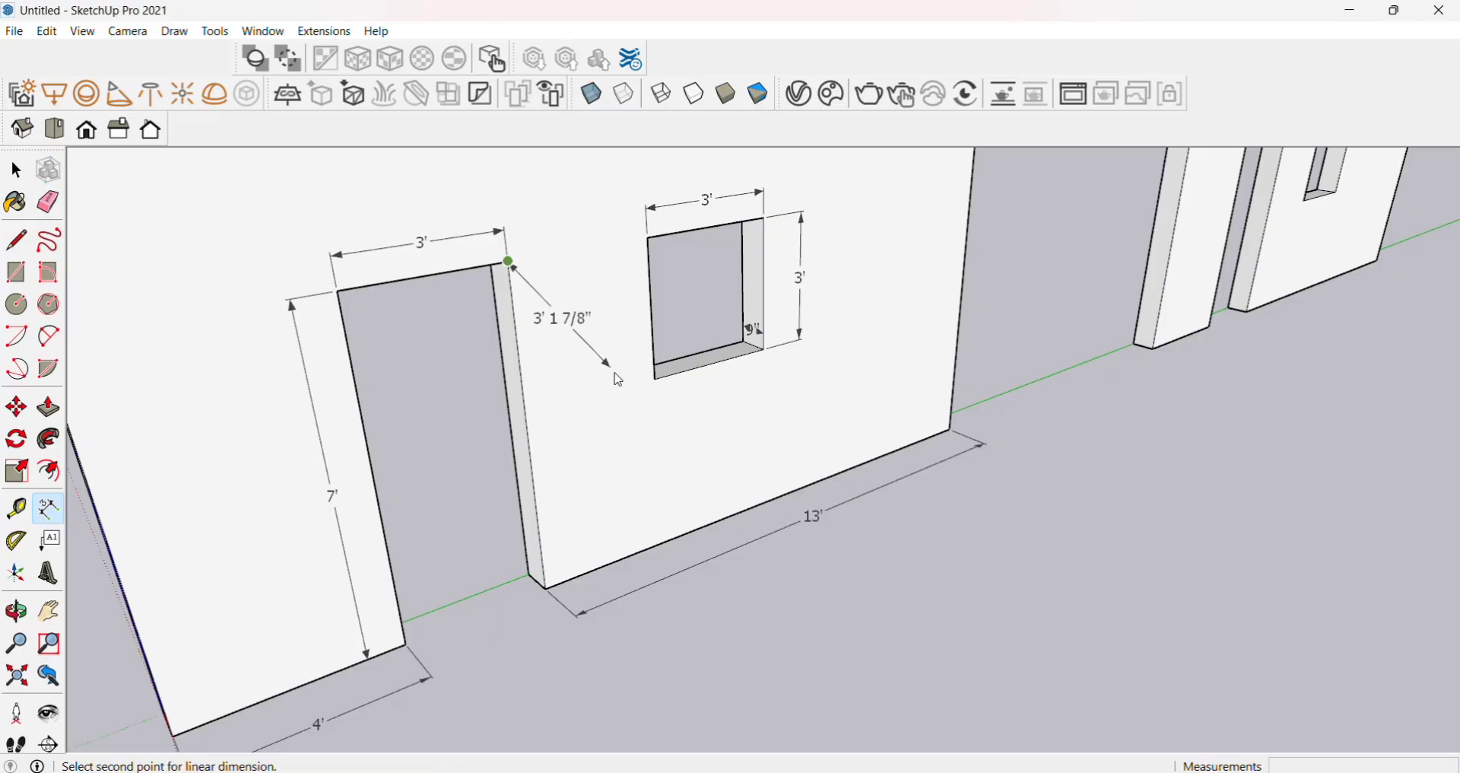
pyautogui.click(657, 380)
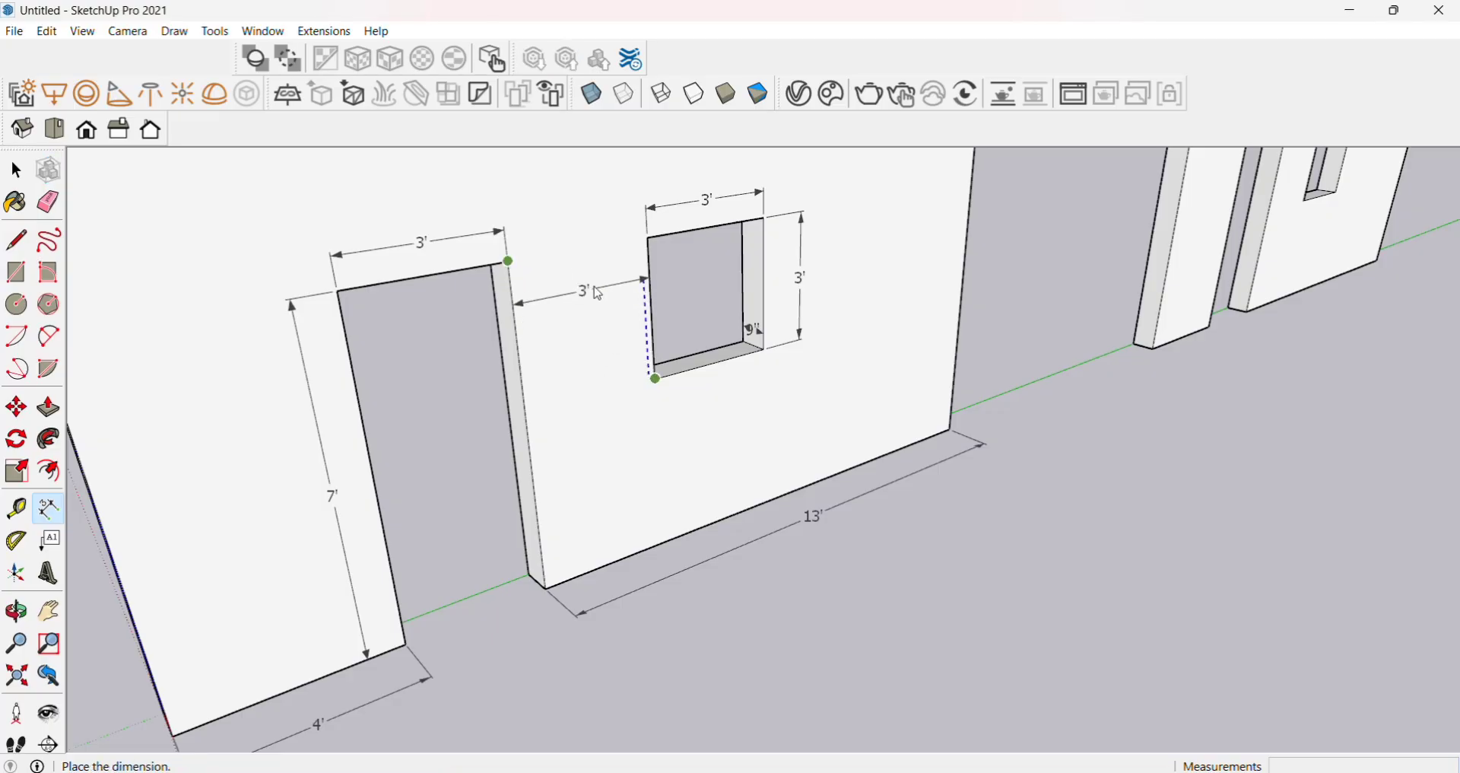
pyautogui.click(594, 231)
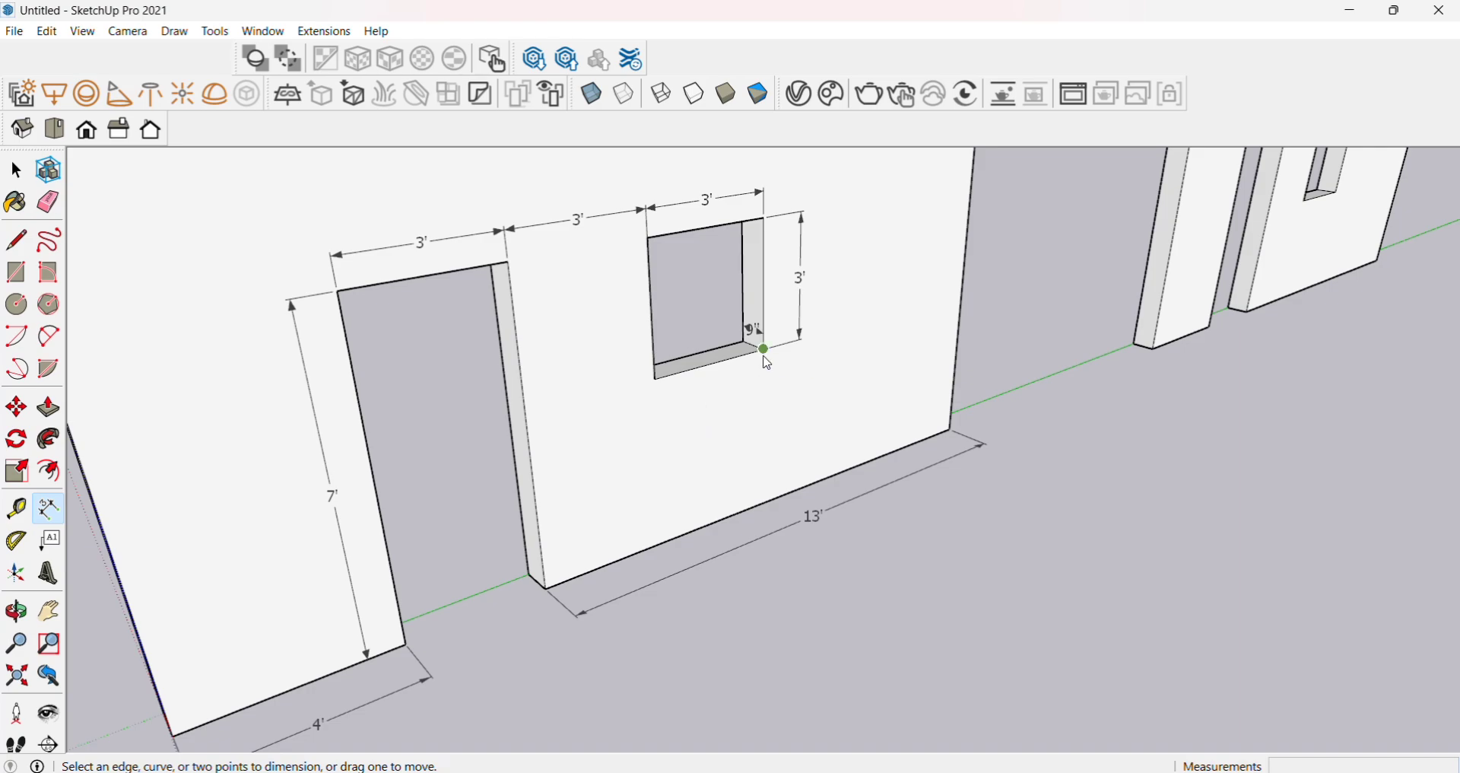
# Dimension the vertical distance from the window opening's lower corner to the original wall's base.
pyautogui.click(764, 349)
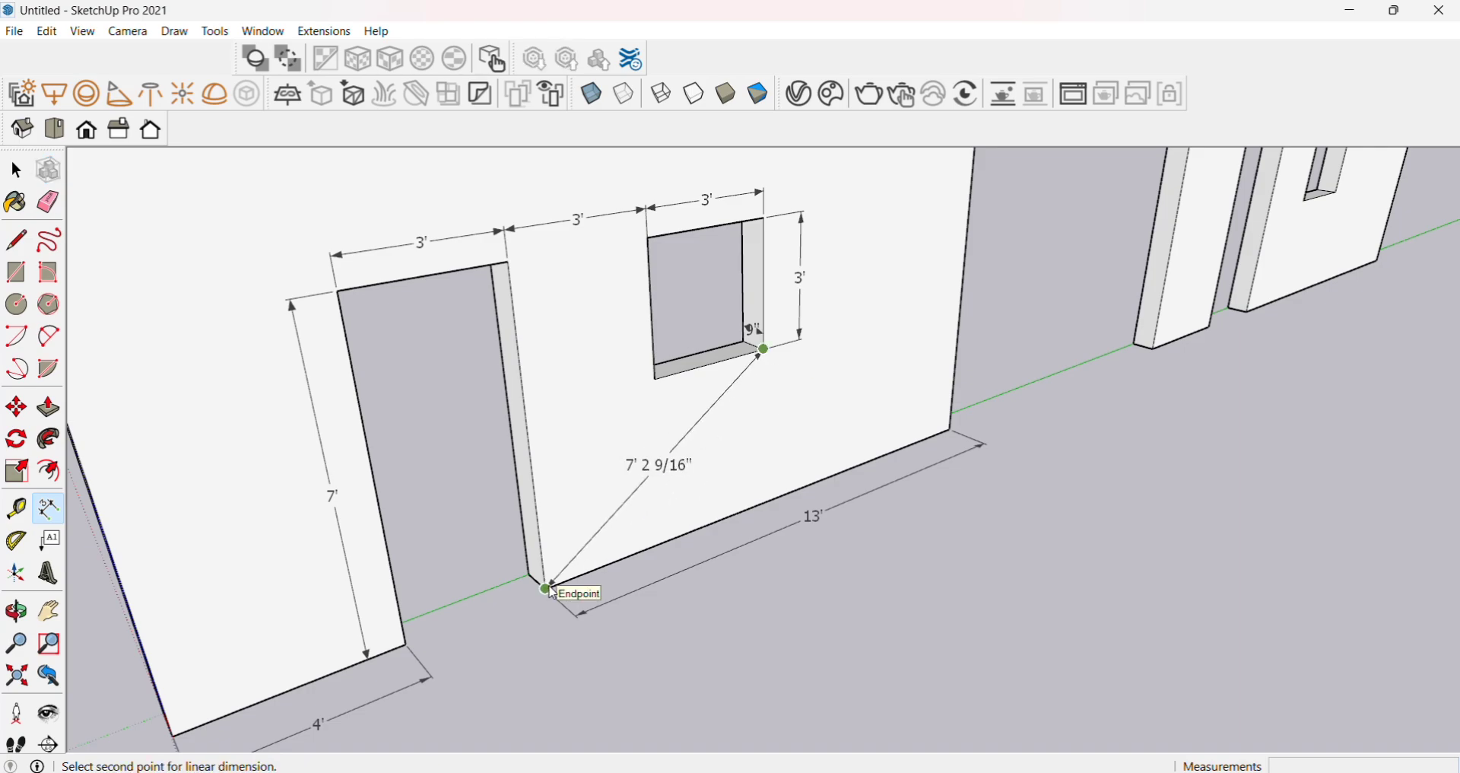
pyautogui.click(546, 589)
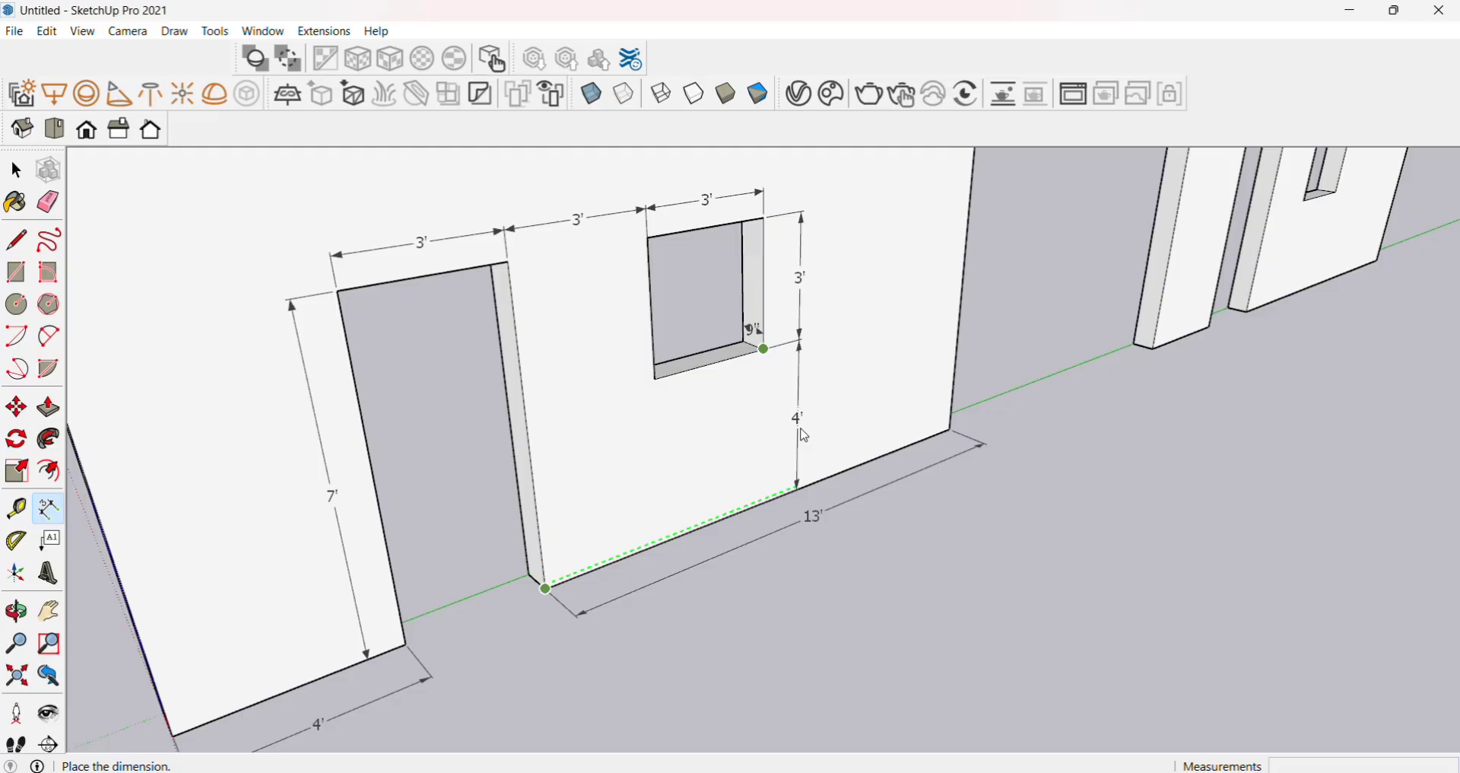
pyautogui.click(800, 426)
pyautogui.scroll(-3, 662, 567)
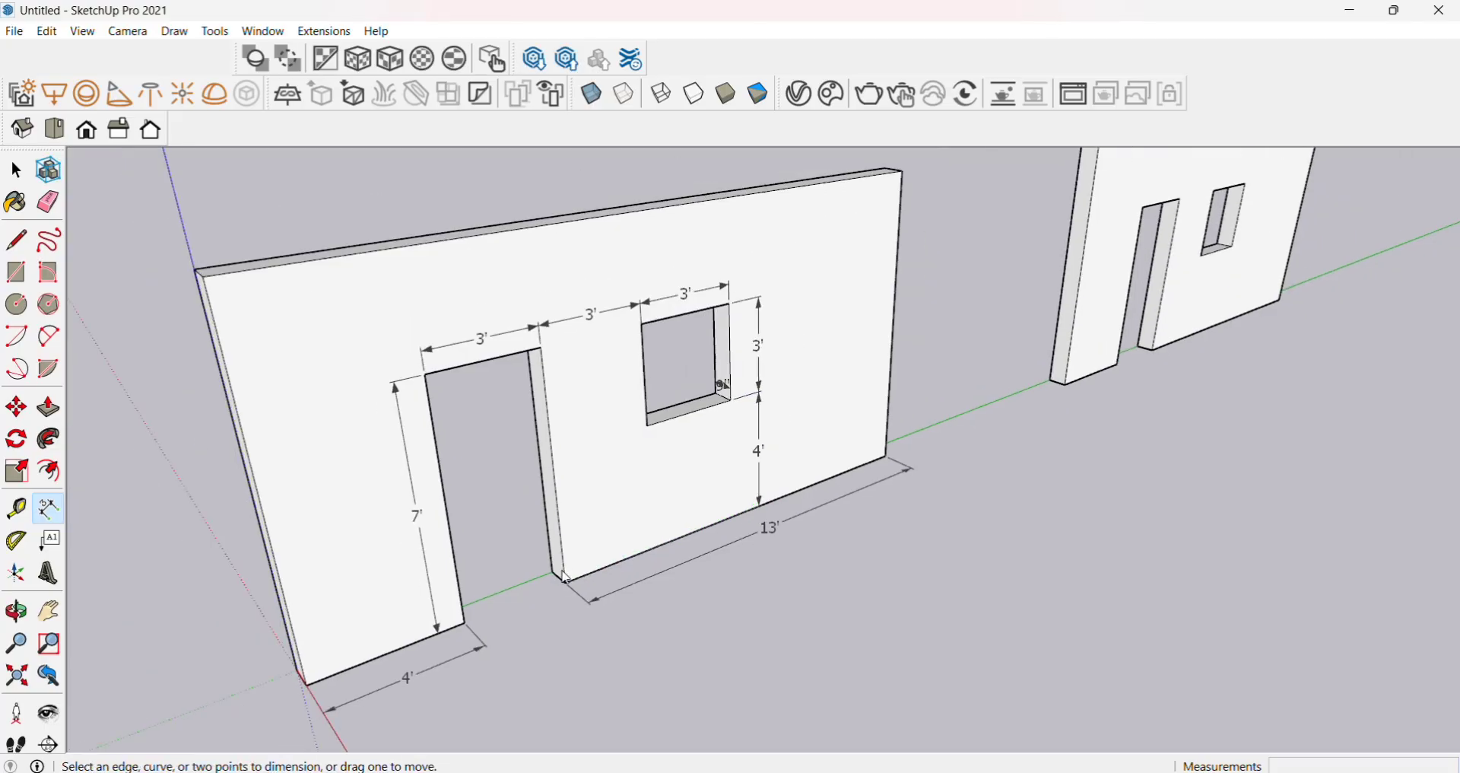
pyautogui.scroll(1, 631, 582)
pyautogui.scroll(-1, 686, 595)
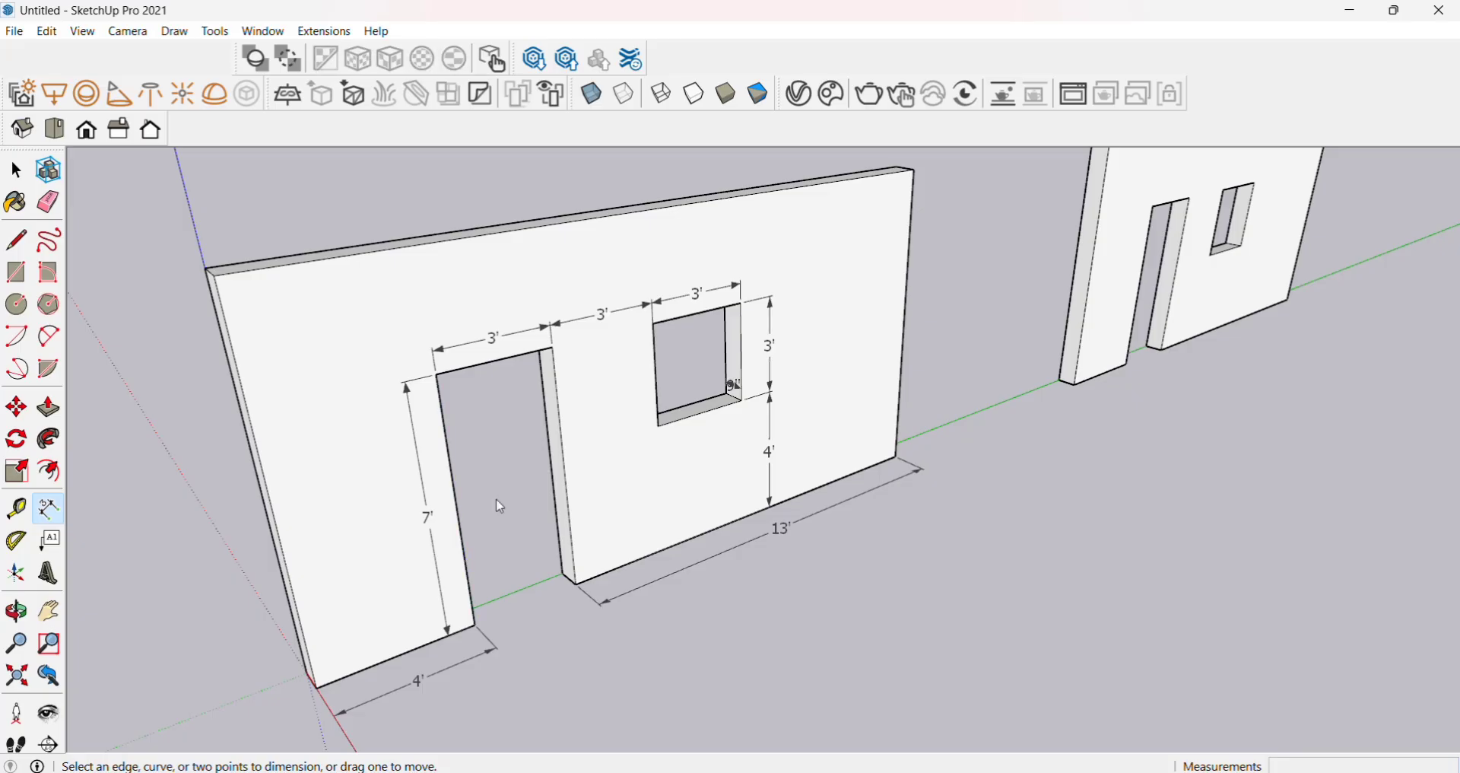
# Dimension the original wall's overall height along its outer vertical edge near the origin.
pyautogui.scroll(2, 502, 510)
pyautogui.scroll(-4, 524, 502)
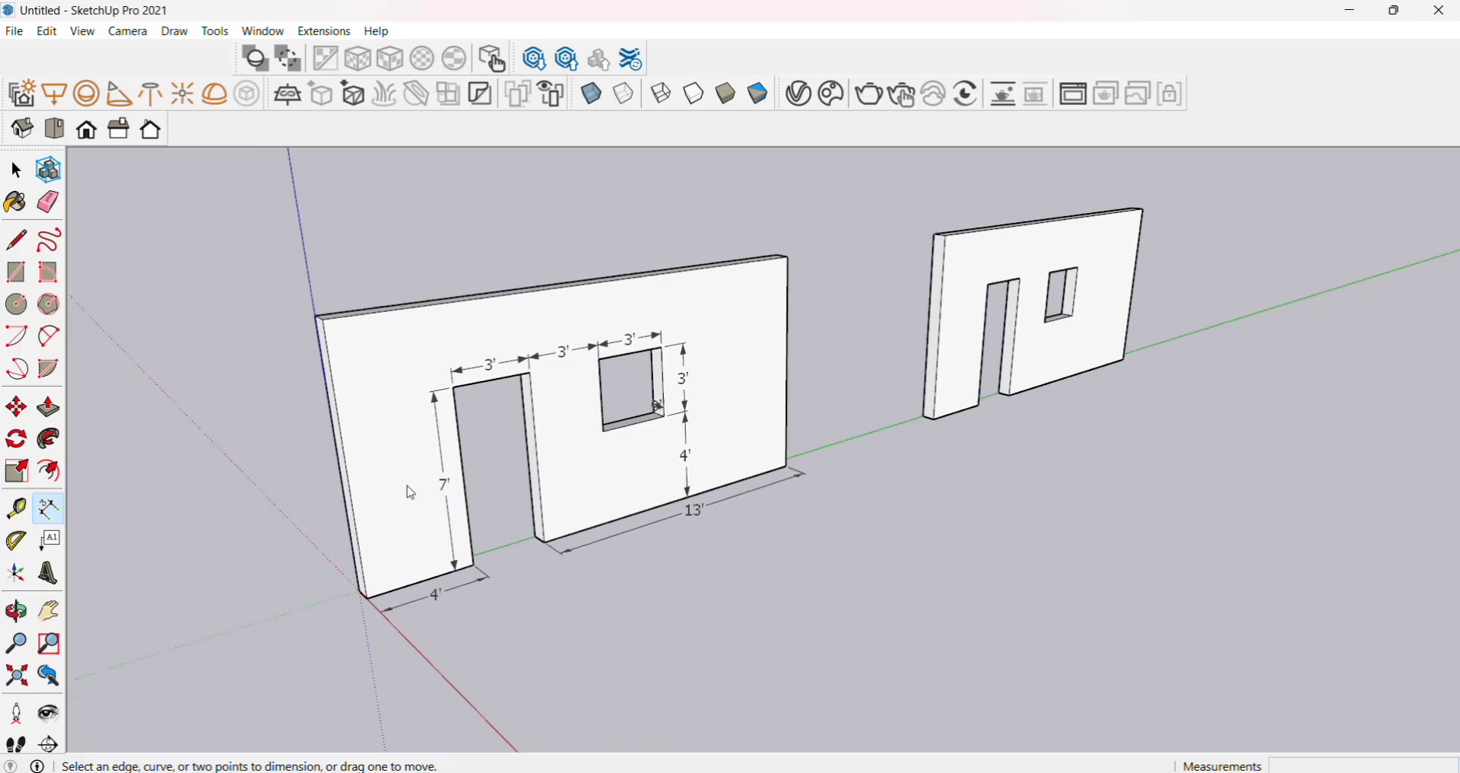
pyautogui.moveTo(407, 485); pyautogui.dragTo(416, 521, button='middle')
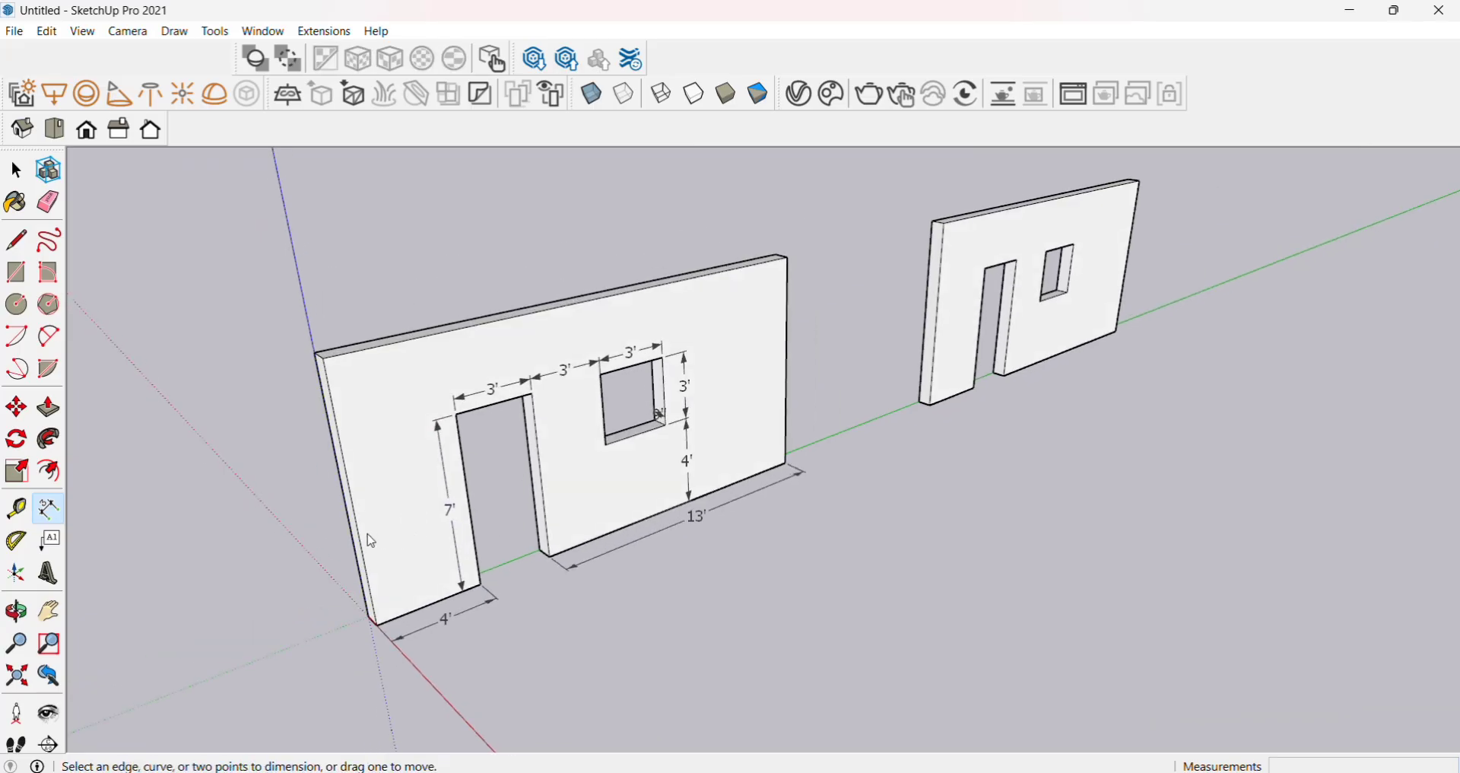
pyautogui.click(372, 541)
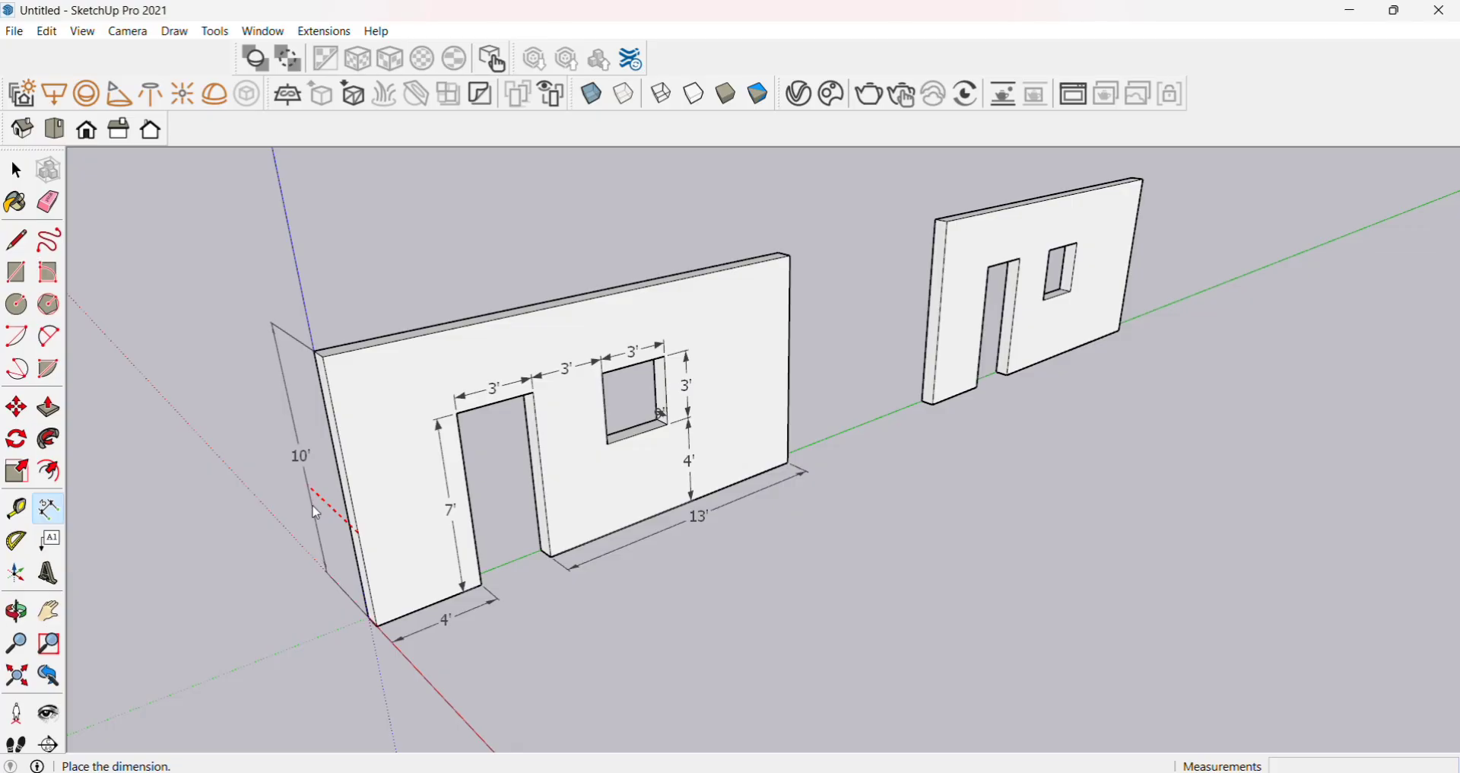
pyautogui.click(317, 514)
pyautogui.moveTo(531, 597); pyautogui.dragTo(373, 560, button='middle')
pyautogui.press('space')
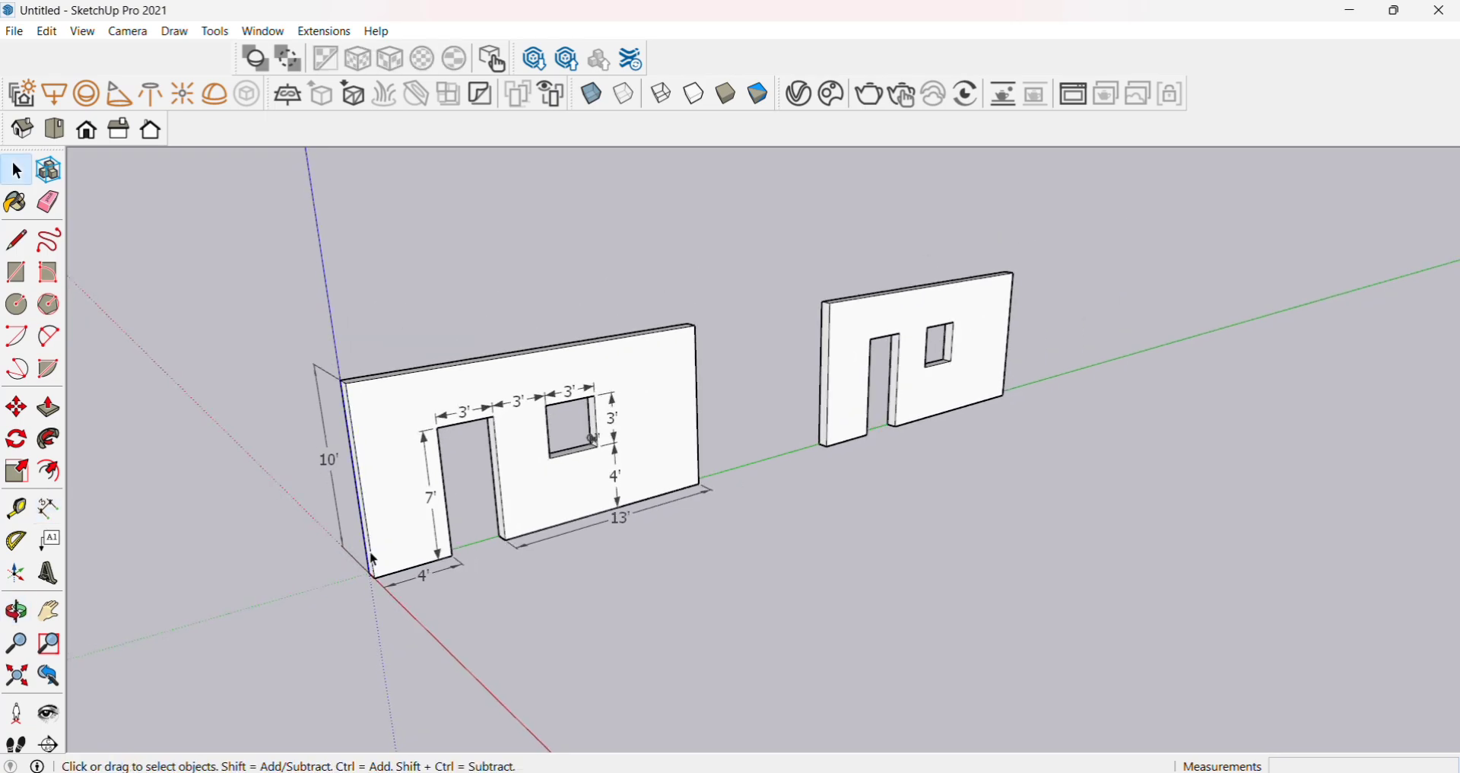
# Draw a circle with a 3' radius on the ground in front of the original wall.
pyautogui.press('c')
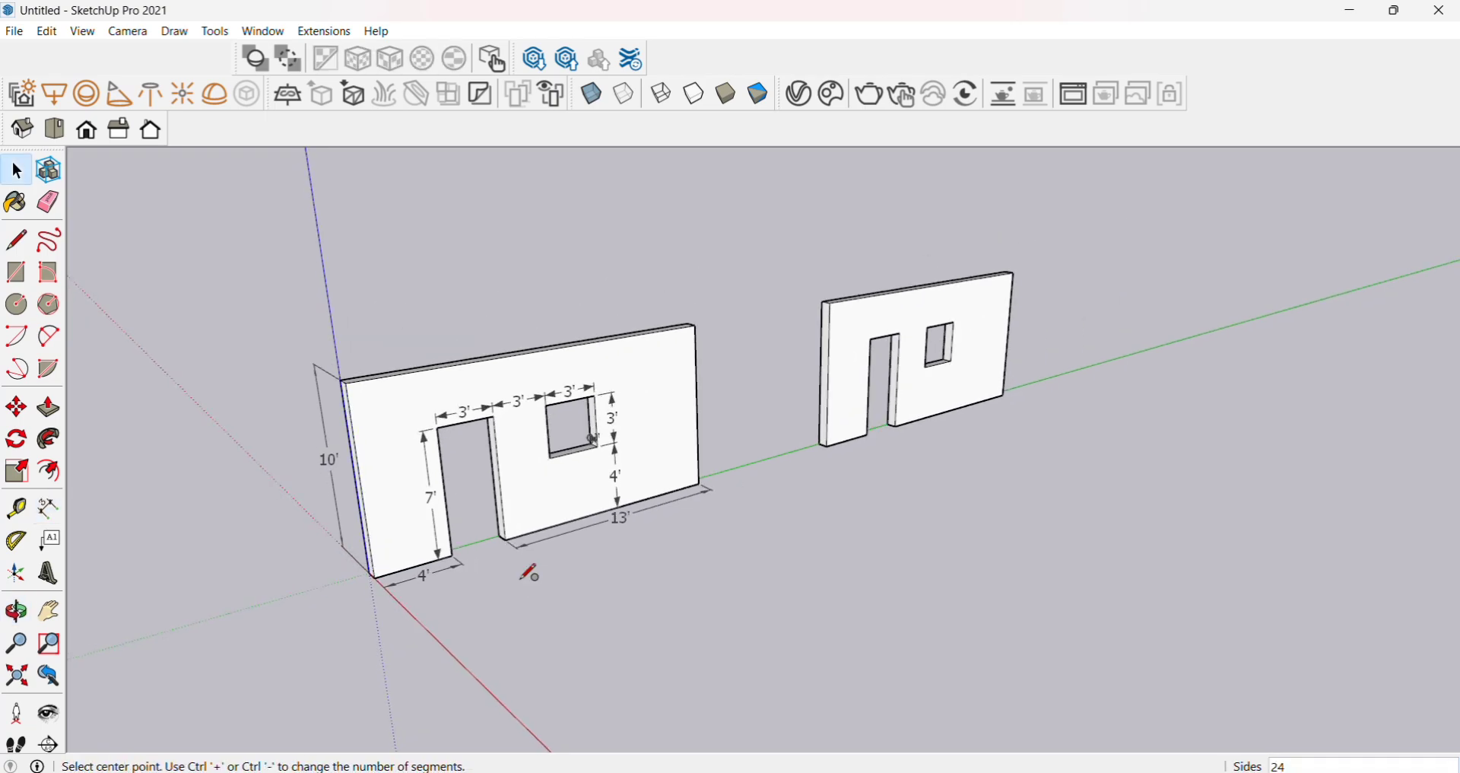
pyautogui.click(731, 586)
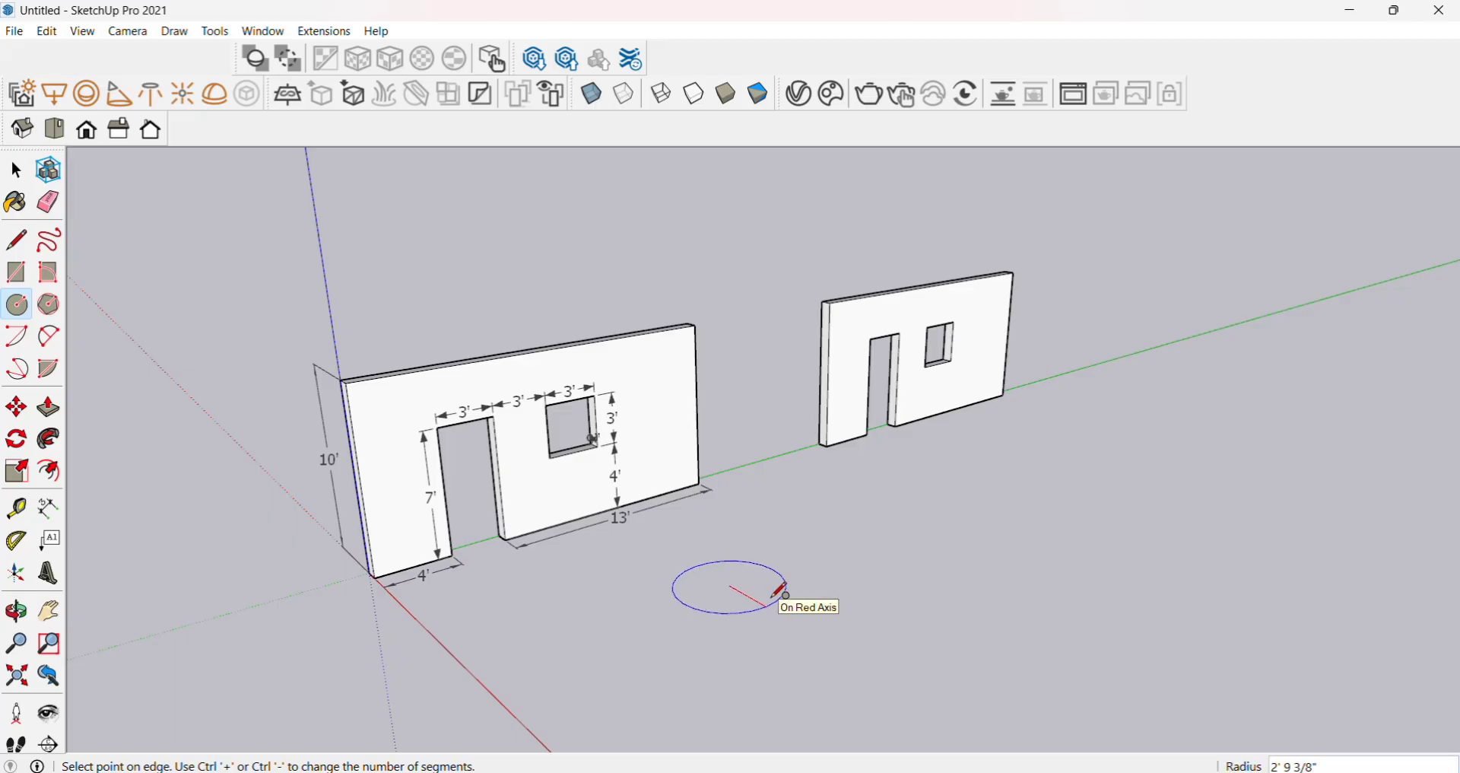
pyautogui.write("3'")
pyautogui.press('Return')
pyautogui.press('space')
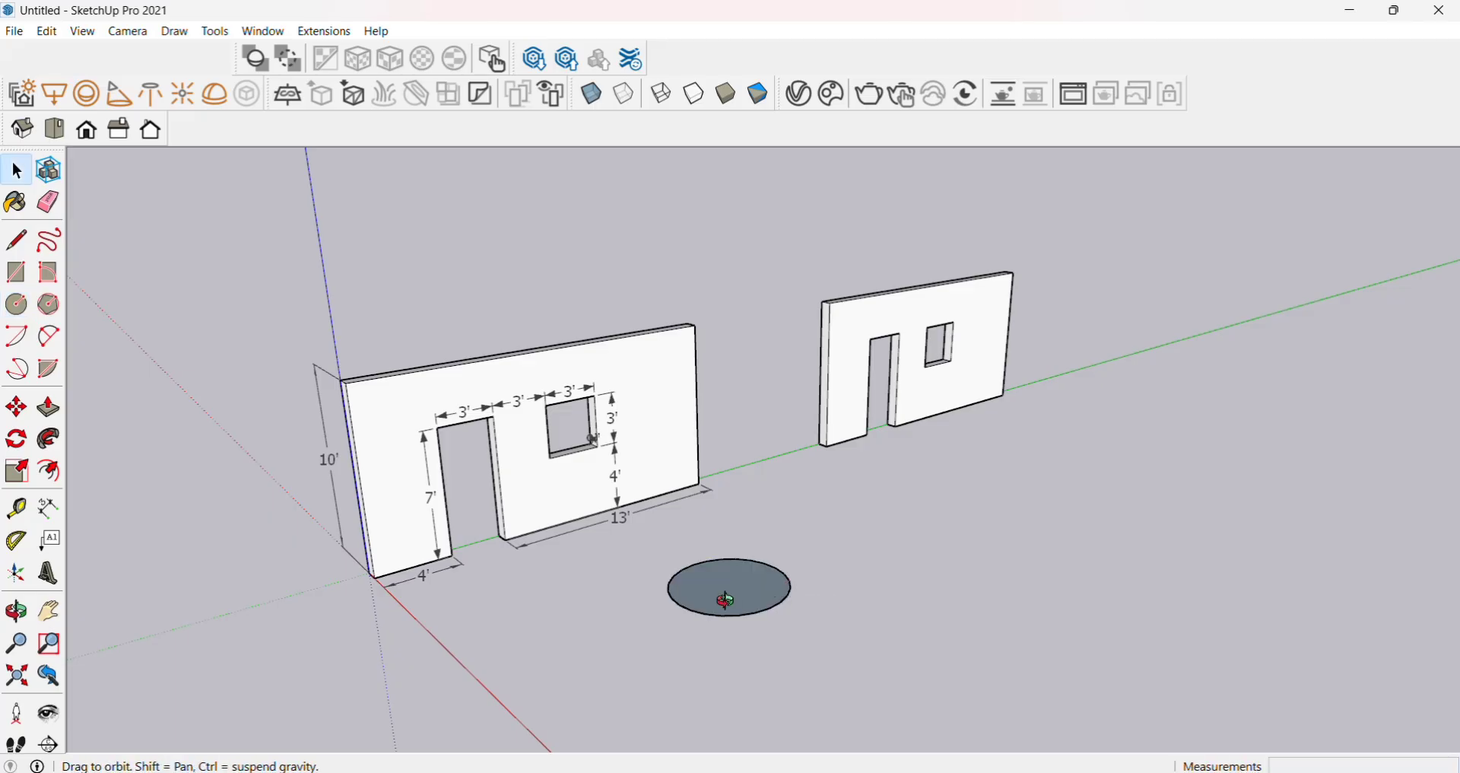
pyautogui.moveTo(783, 593); pyautogui.dragTo(787, 621, button='middle')
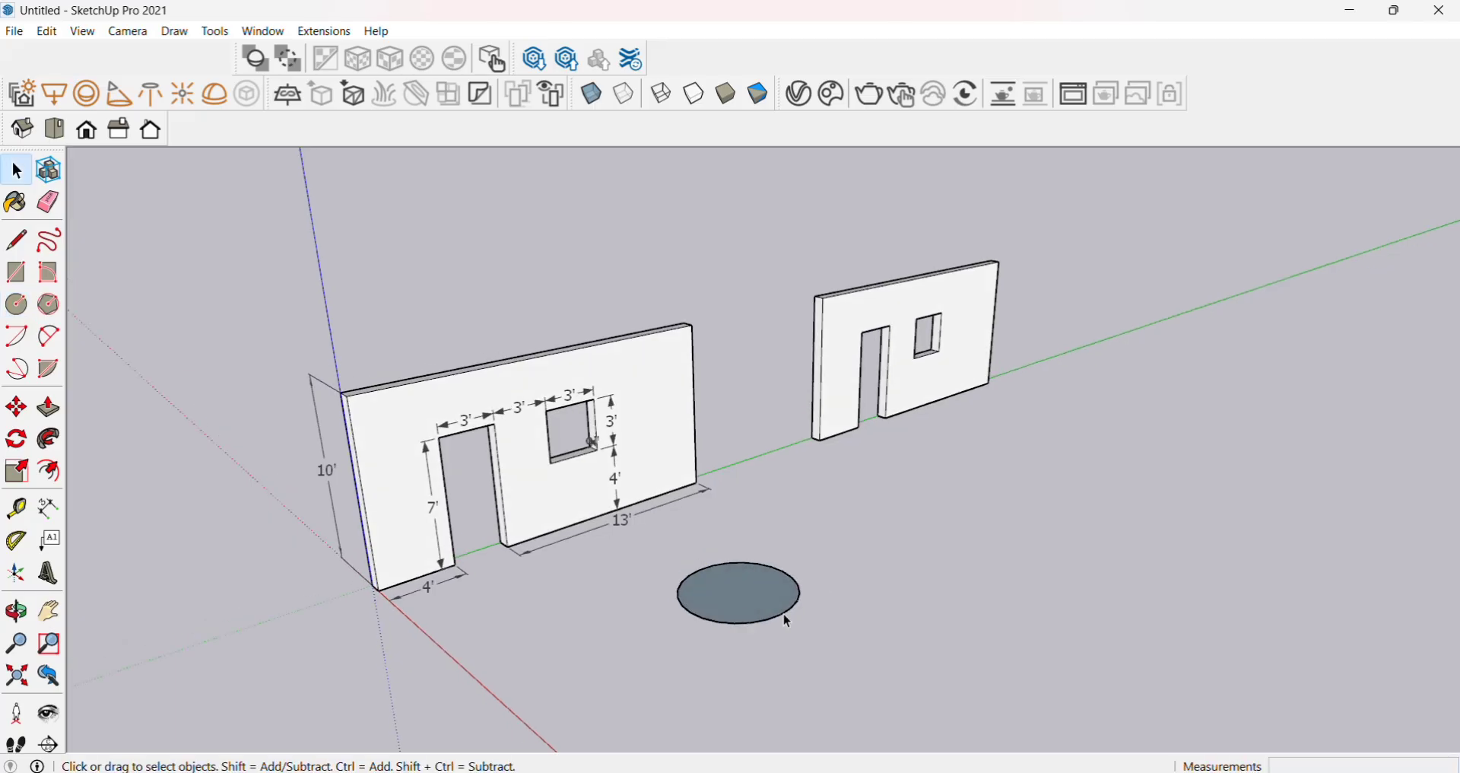
# Add a diameter dimension to the circle on the ground.
pyautogui.click(49, 509)
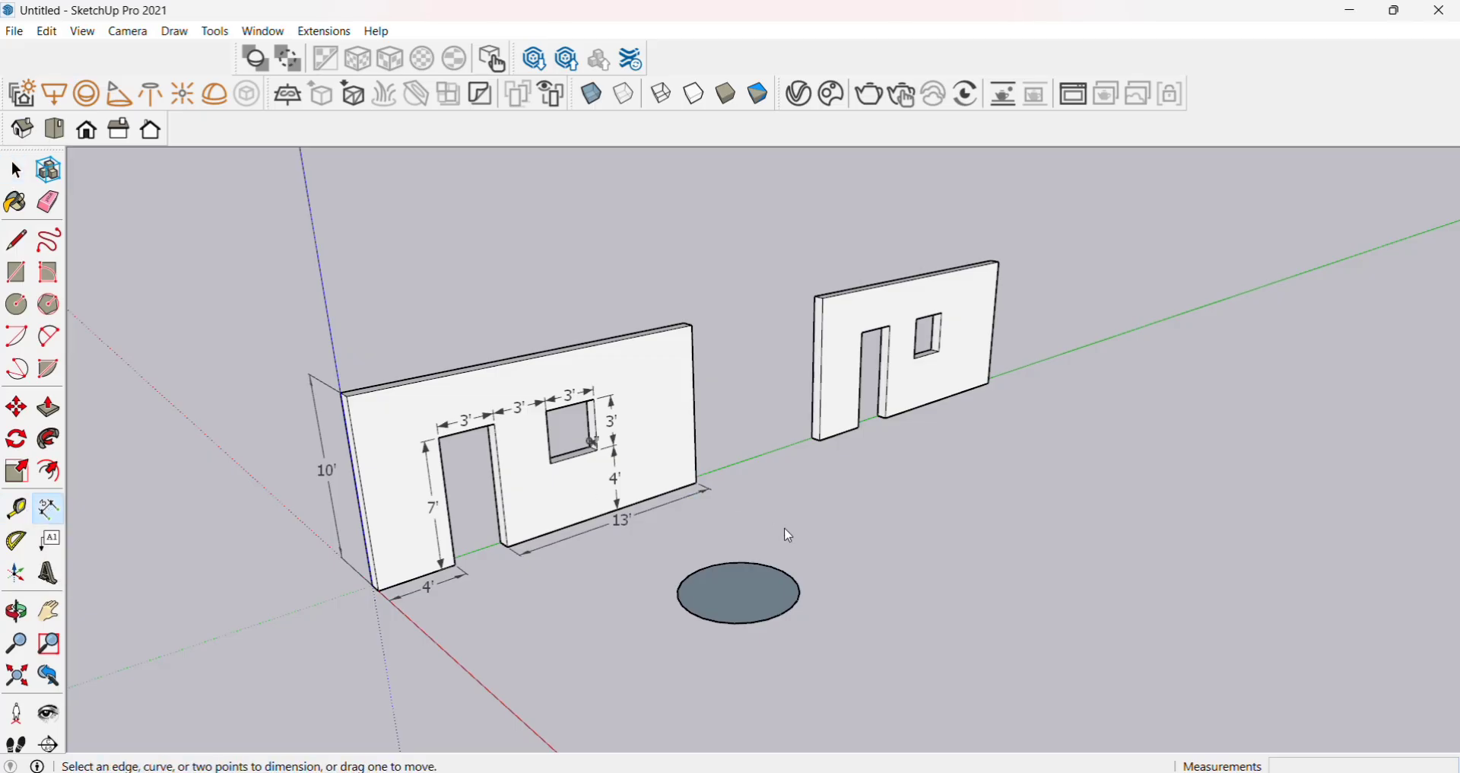
pyautogui.click(797, 616)
pyautogui.click(818, 548)
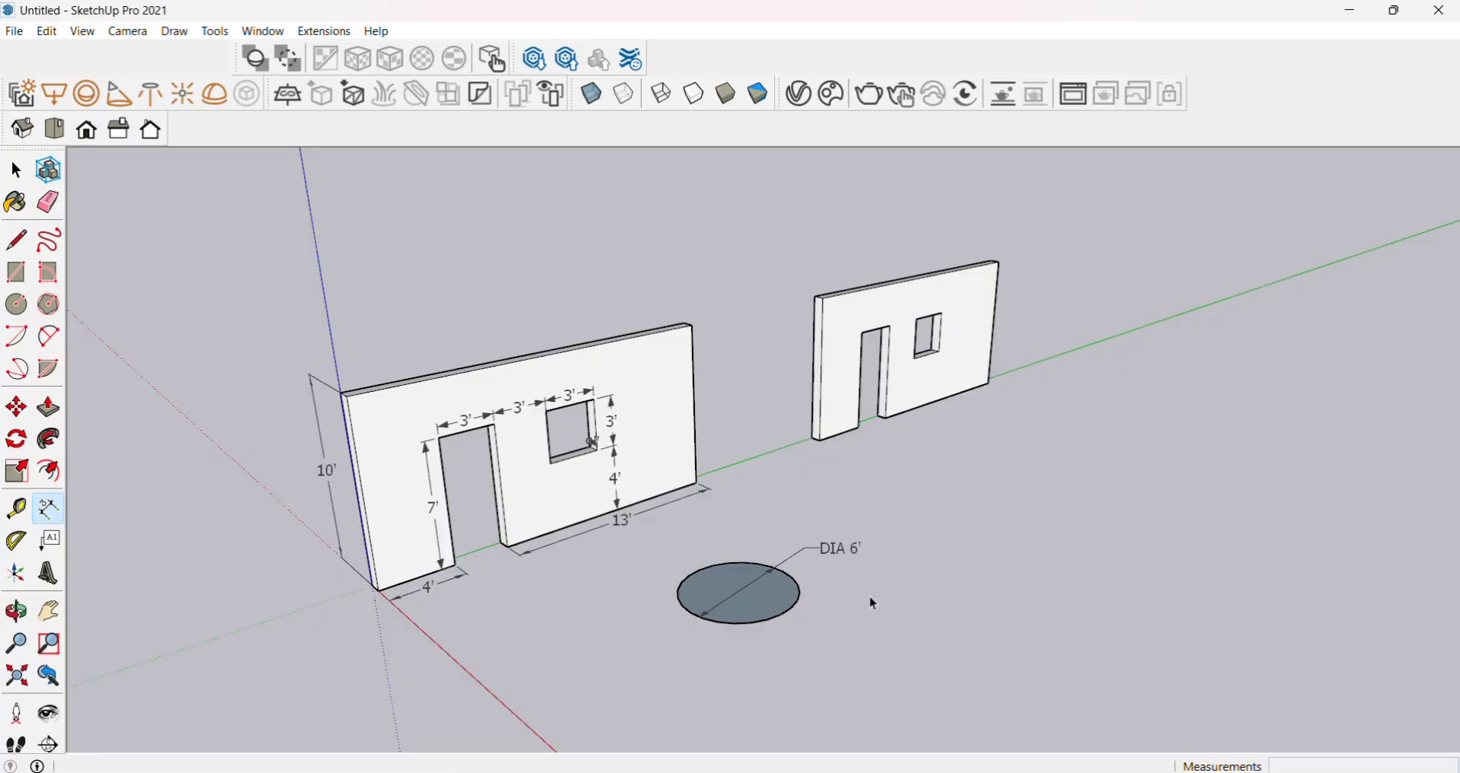
pyautogui.press('space')
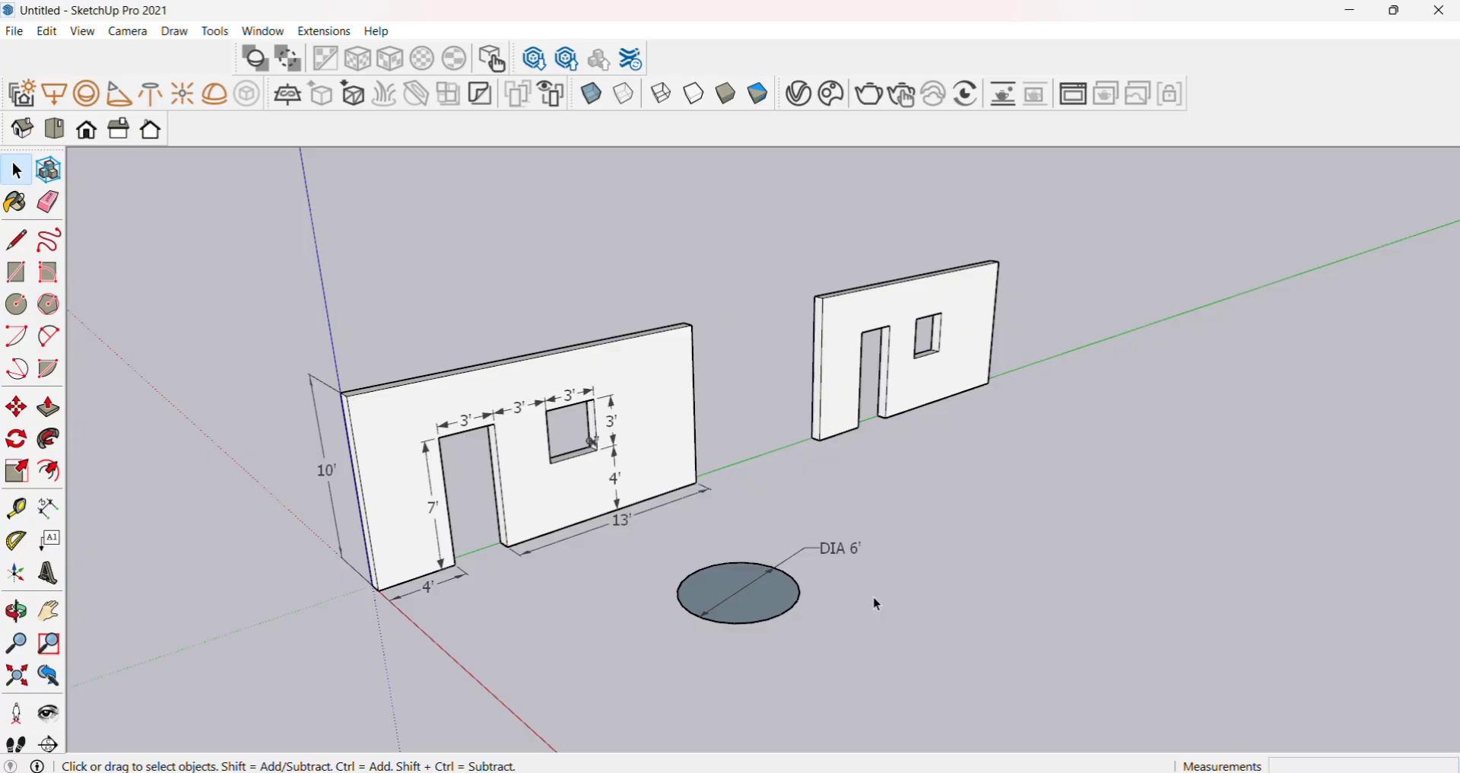
# Undo the circle with its diameter dimension, and the wall-height, window-sill-height, door-to-window gap and window-depth dimensions.
pyautogui.hotkey('ctrl', 'z')
pyautogui.hotkey('ctrl', 'z')
pyautogui.hotkey('ctrl', 'z')
pyautogui.hotkey('ctrl', 'z')
pyautogui.hotkey('ctrl', 'z')
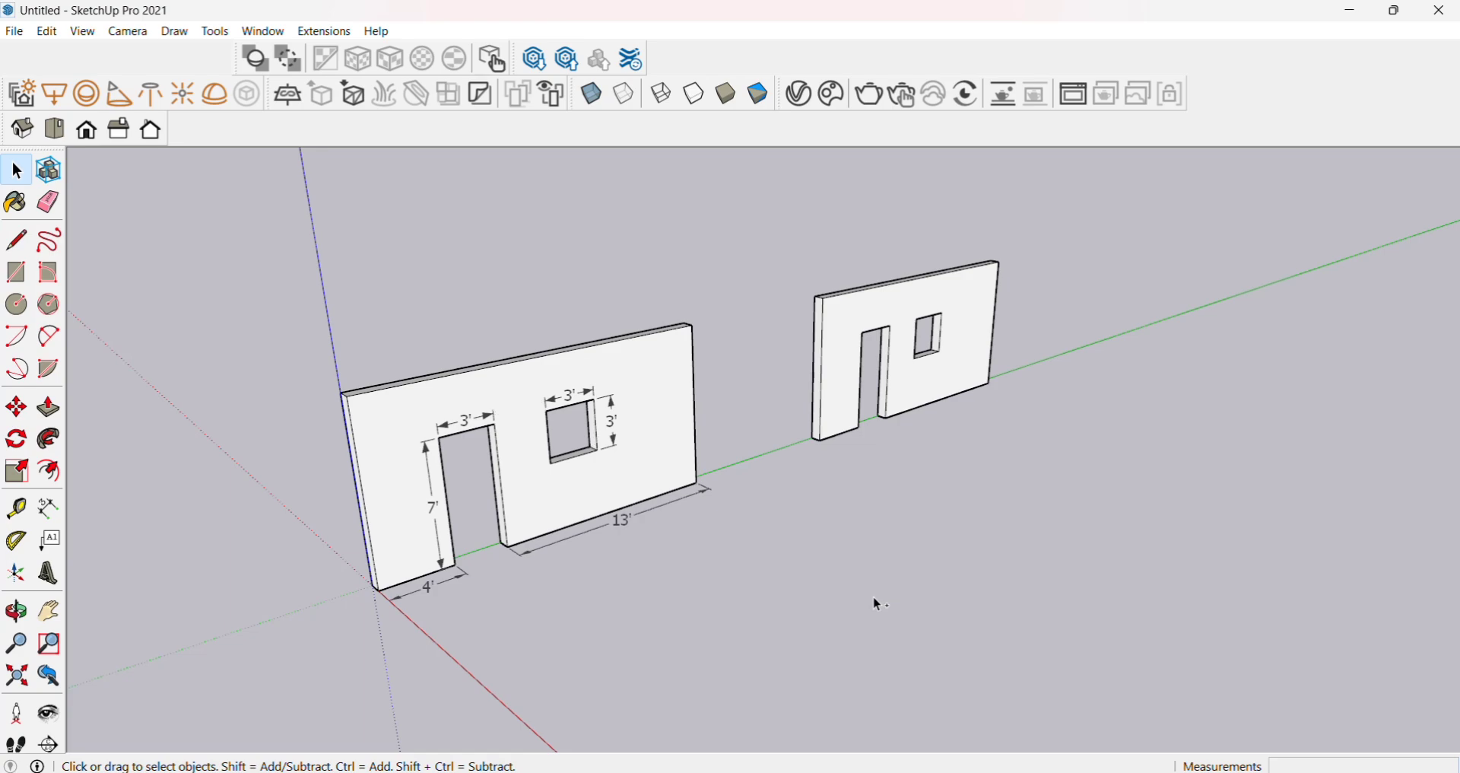
pyautogui.click(53, 542)
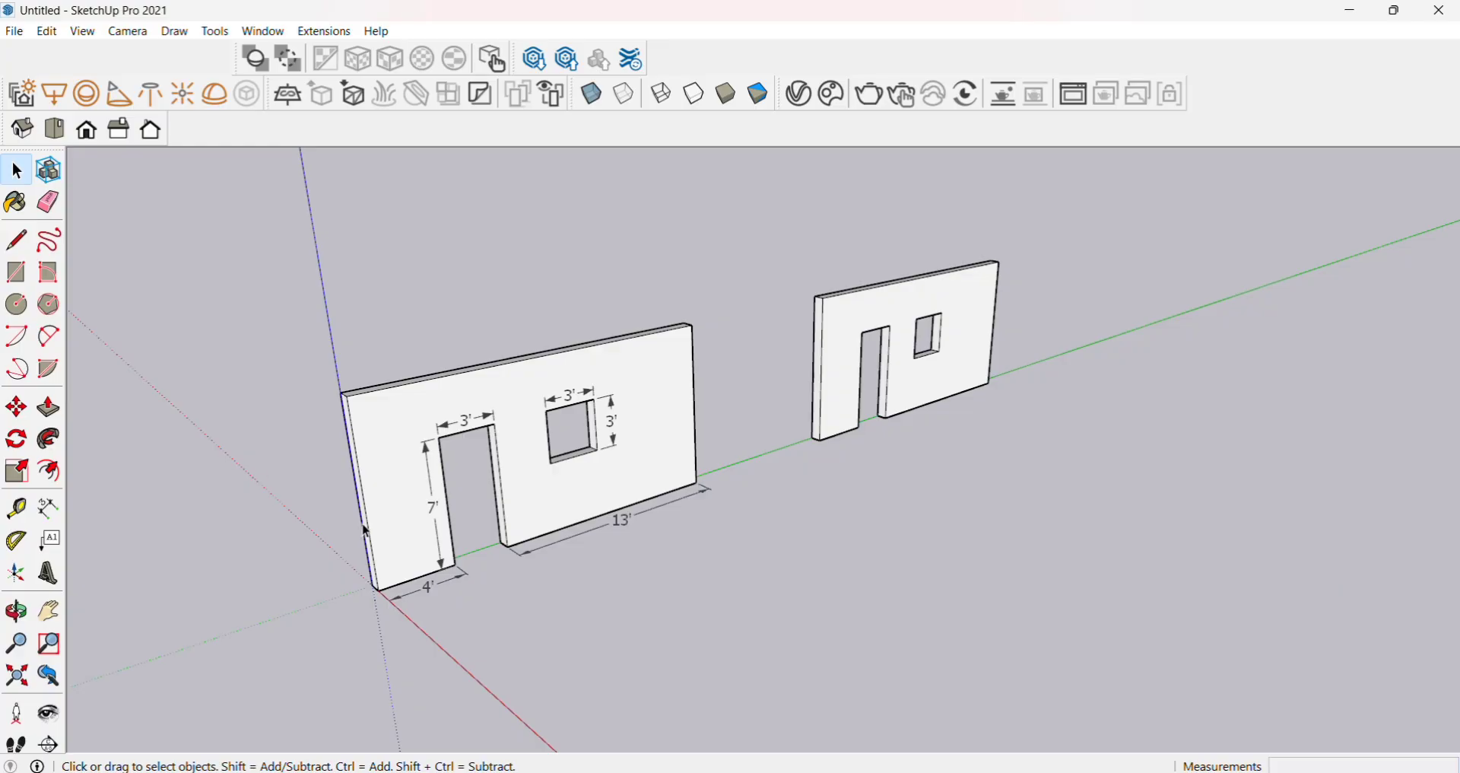
pyautogui.moveTo(601, 515); pyautogui.dragTo(413, 539, button='middle')
pyautogui.scroll(1, 417, 533)
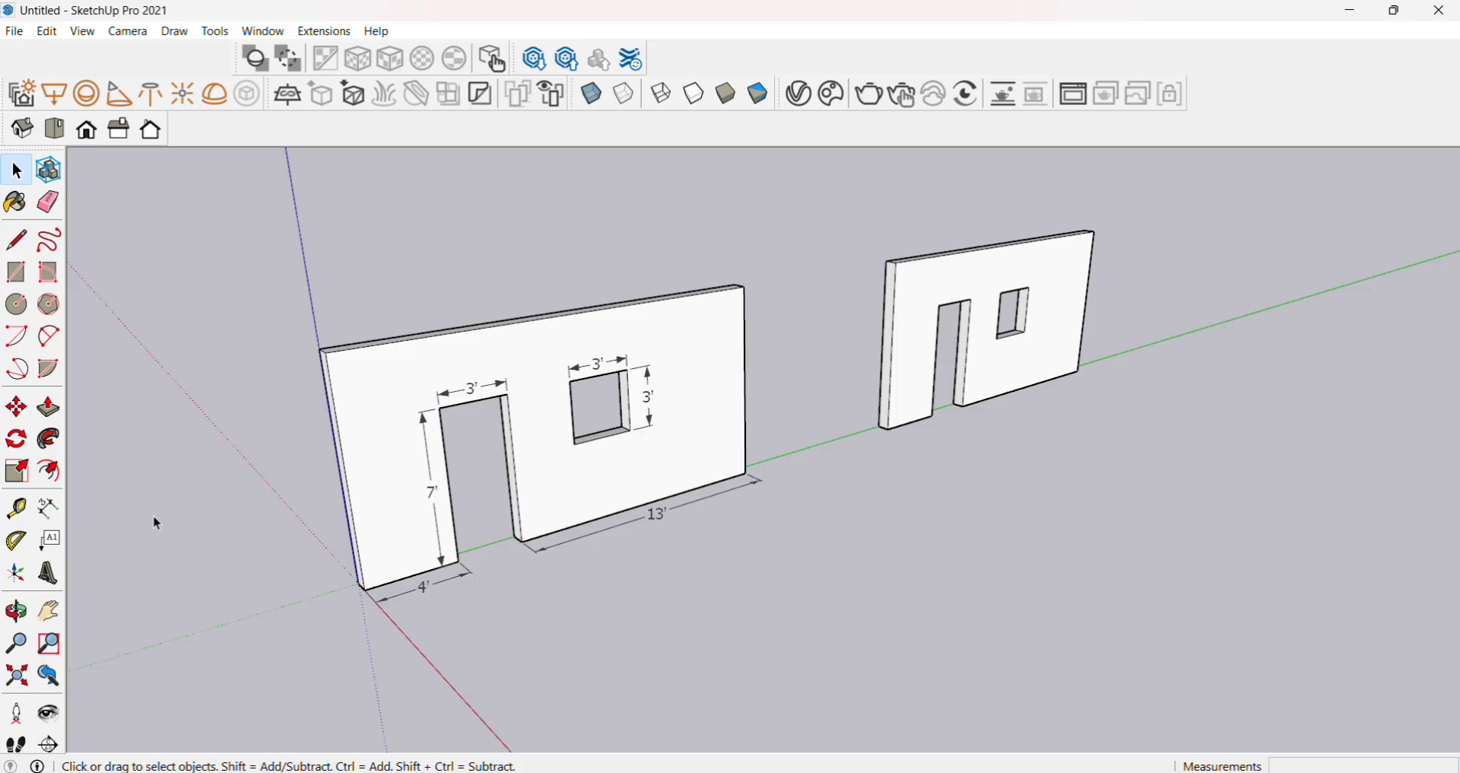
pyautogui.scroll(-1, 156, 518)
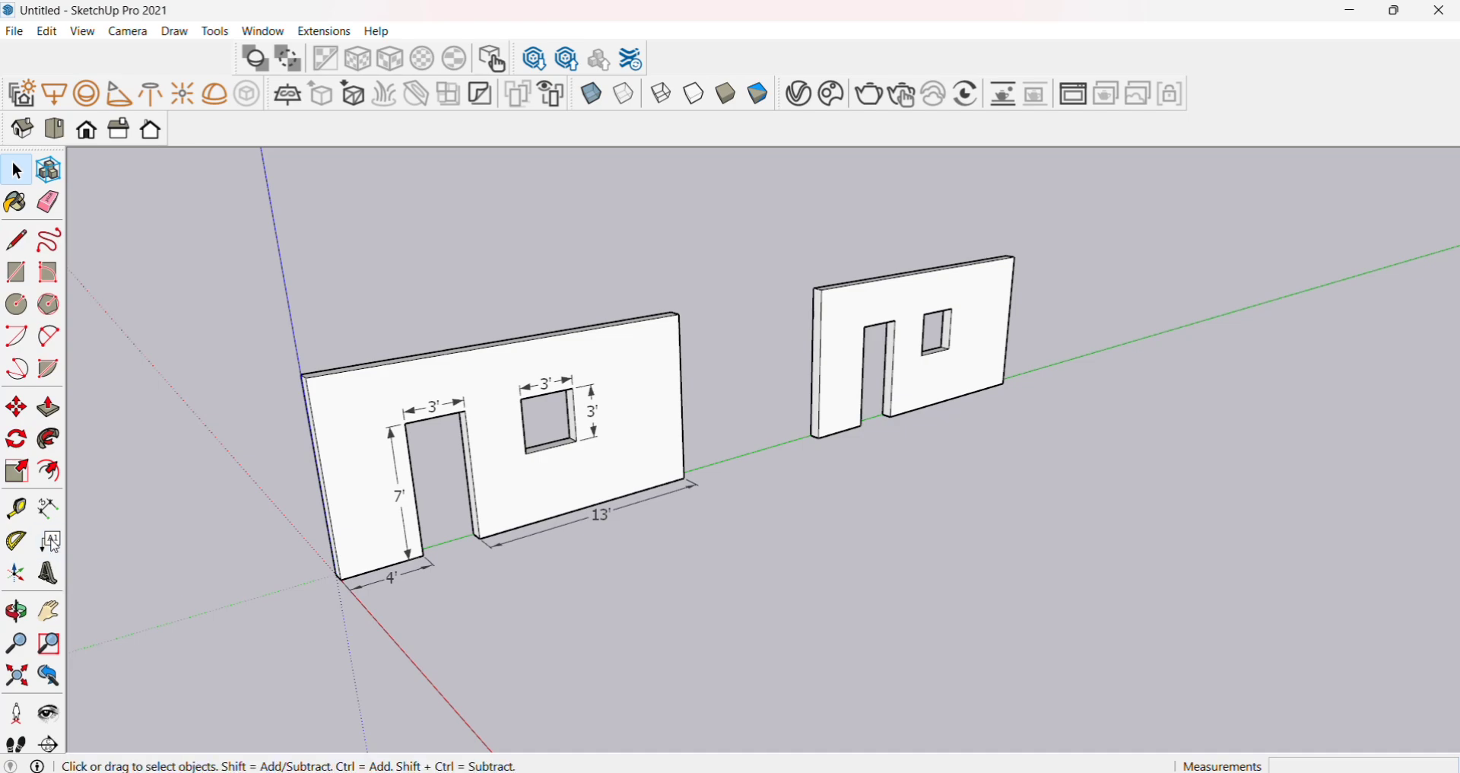
# Add a leader text label with the edge length to the original wall's outer vertical edge near the origin.
pyautogui.click(52, 542)
pyautogui.scroll(2, 254, 479)
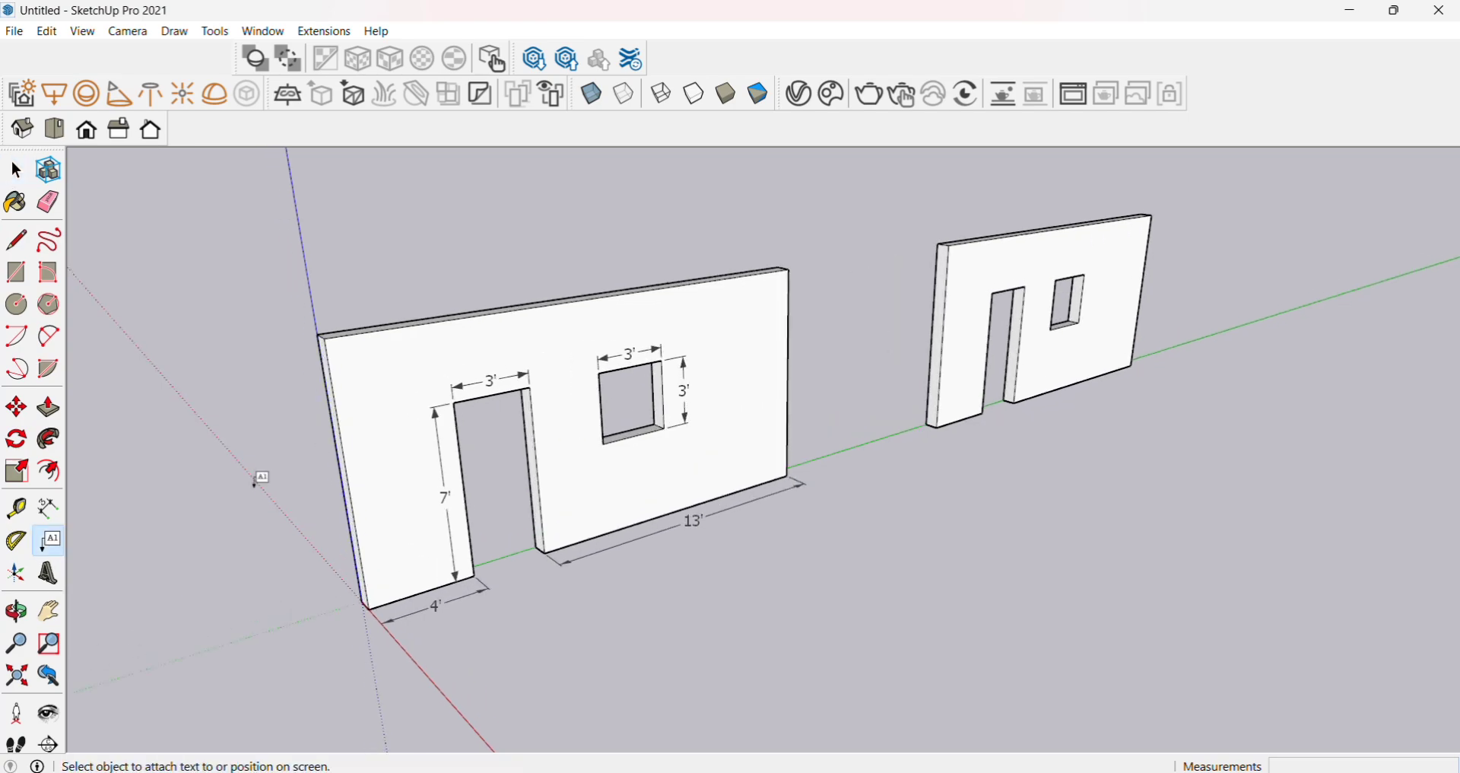
pyautogui.scroll(-1, 267, 517)
pyautogui.scroll(2, 301, 579)
pyautogui.scroll(-1, 305, 581)
pyautogui.scroll(2, 352, 548)
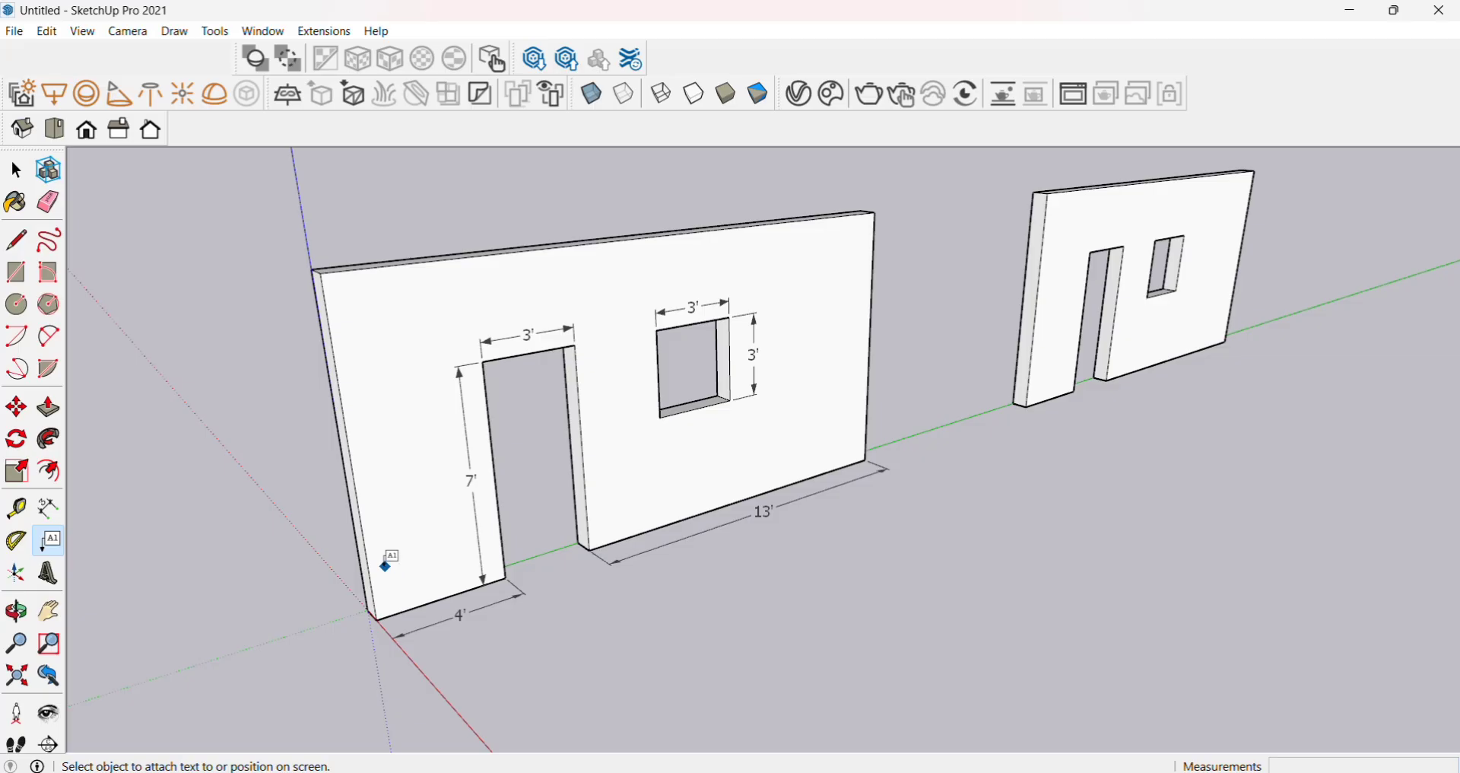
pyautogui.click(369, 567)
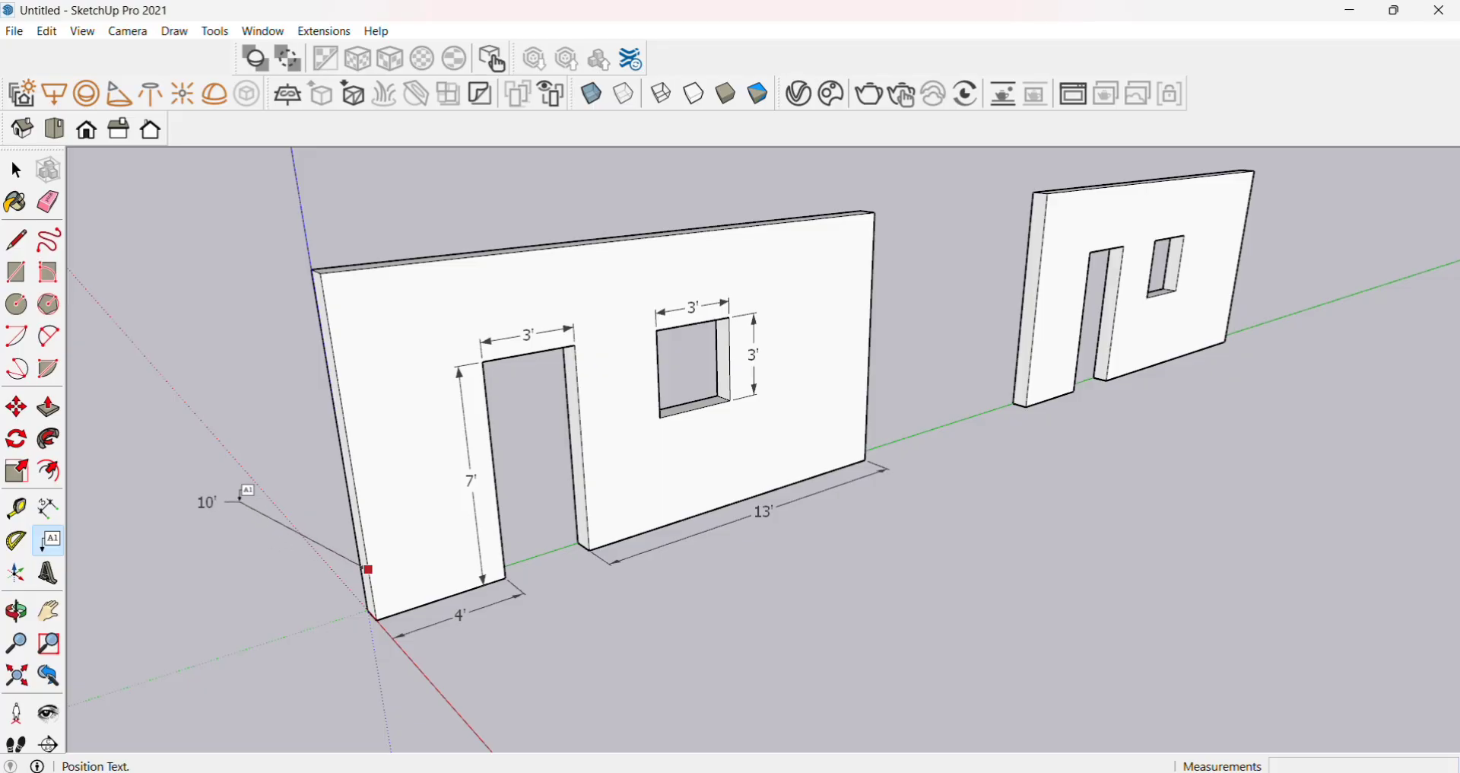
pyautogui.click(240, 498)
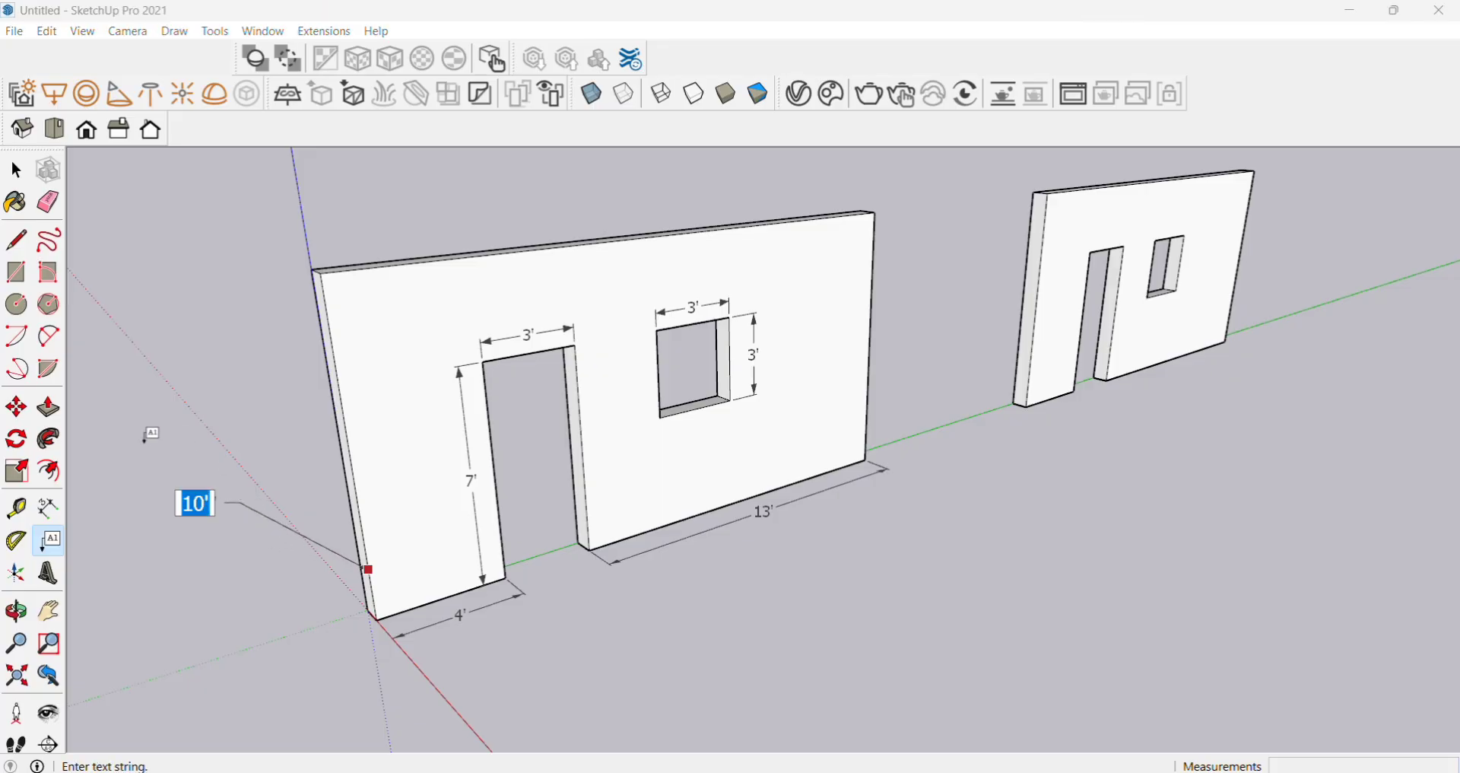
pyautogui.click(149, 435)
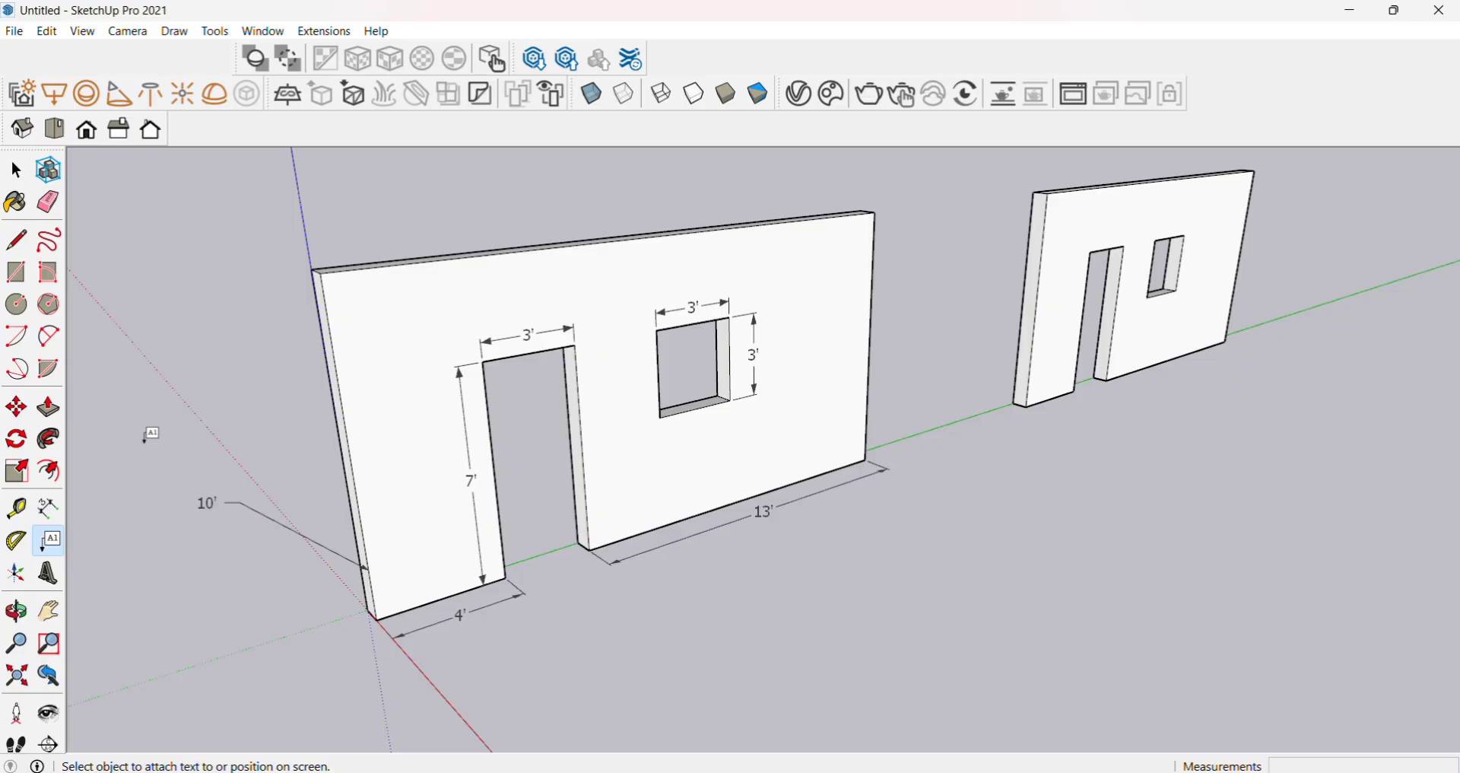
# Add a leader text label with the point coordinates to the door opening's lower corner on the window side.
pyautogui.scroll(-1, 326, 651)
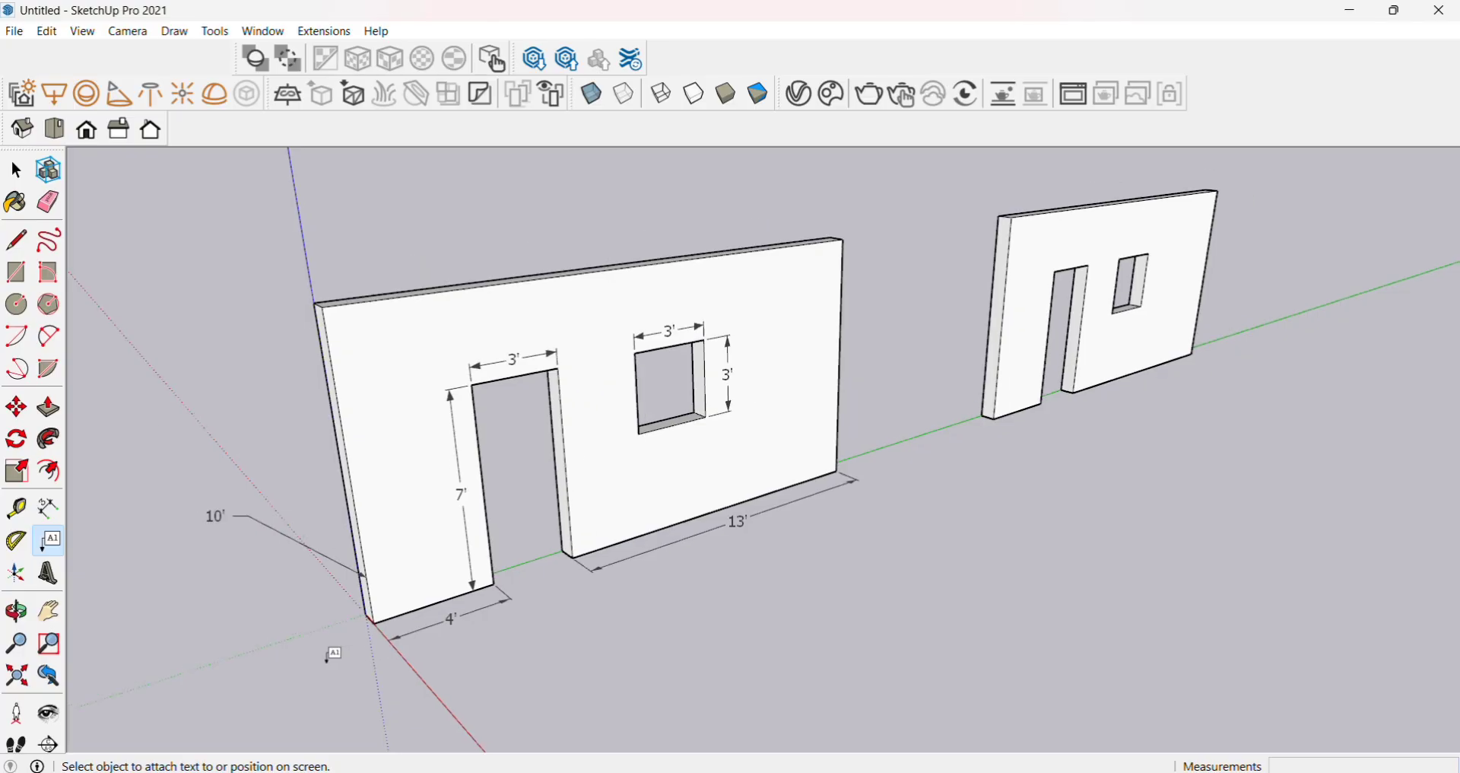
pyautogui.scroll(3, 325, 652)
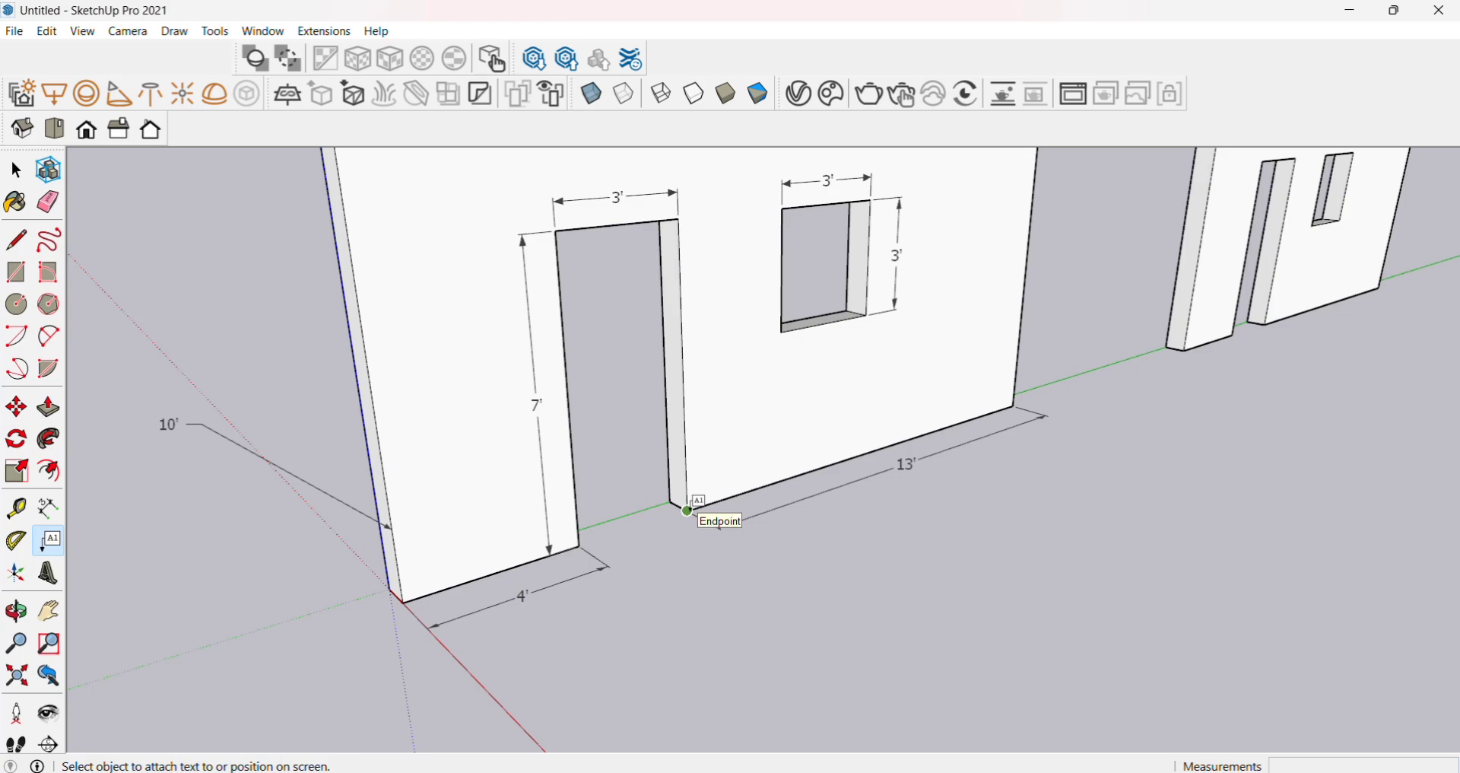
pyautogui.click(688, 510)
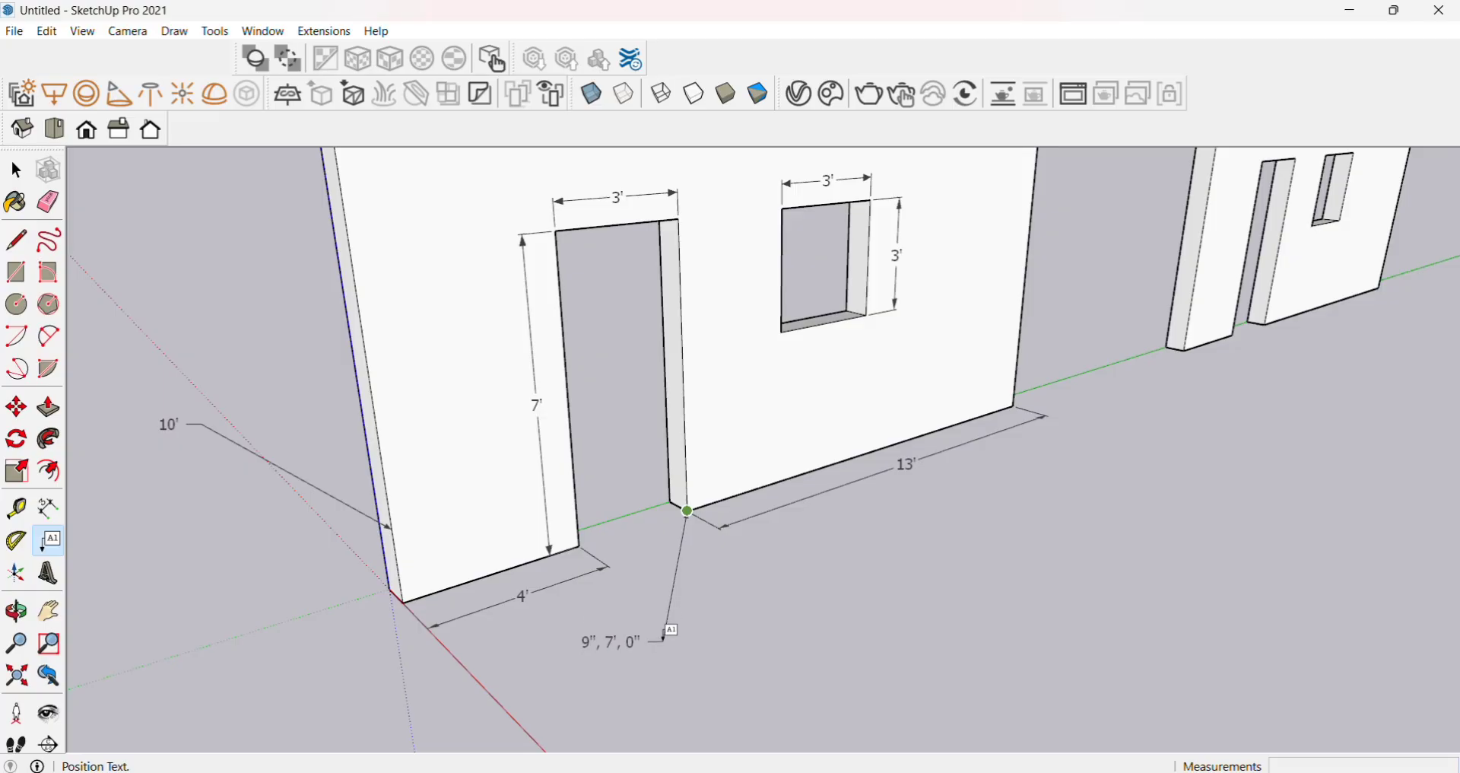
pyautogui.click(665, 640)
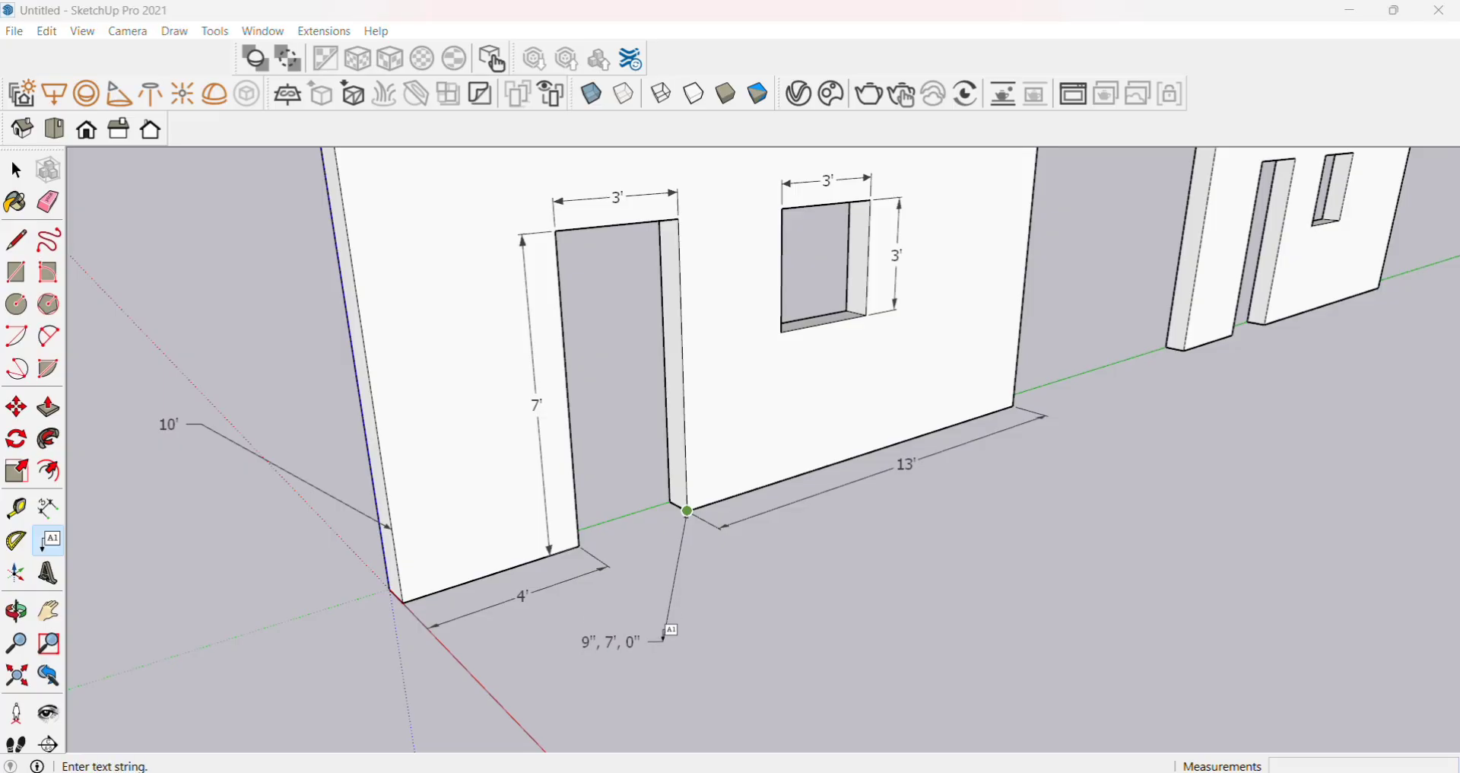
pyautogui.click(794, 653)
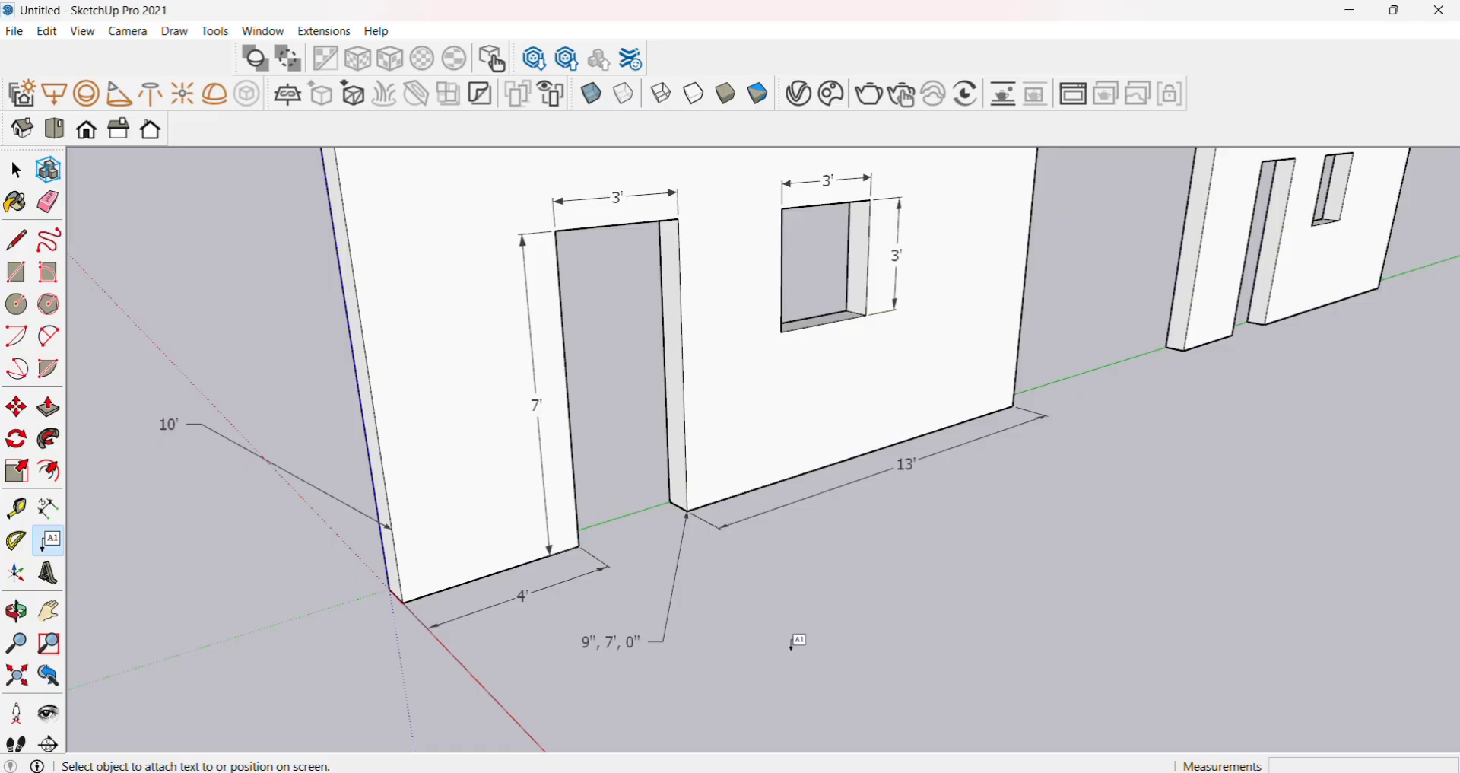
# Add a leader text label with the face area to the original wall's front face below the window.
pyautogui.scroll(-2, 799, 642)
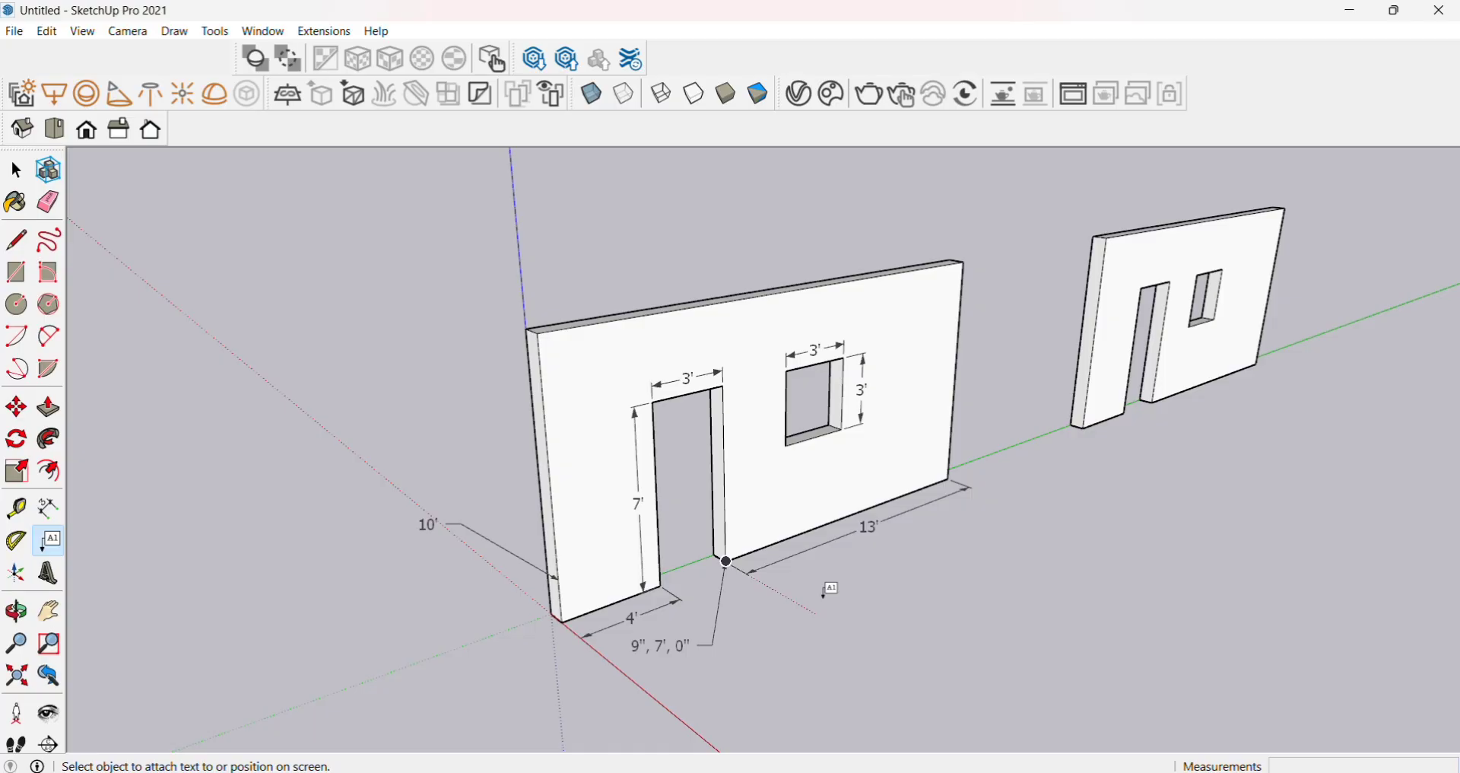
pyautogui.scroll(2, 965, 512)
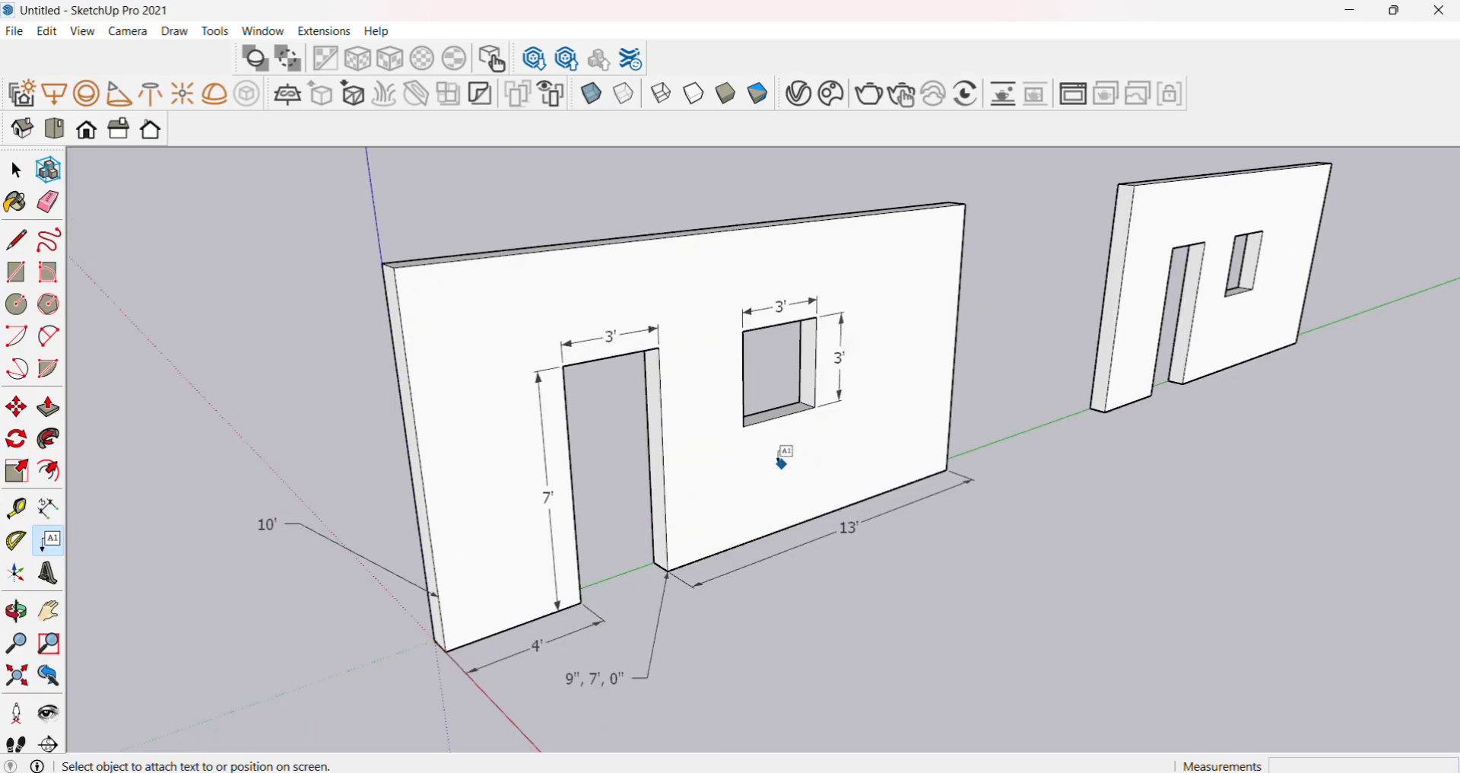
pyautogui.scroll(1, 753, 457)
pyautogui.click(730, 474)
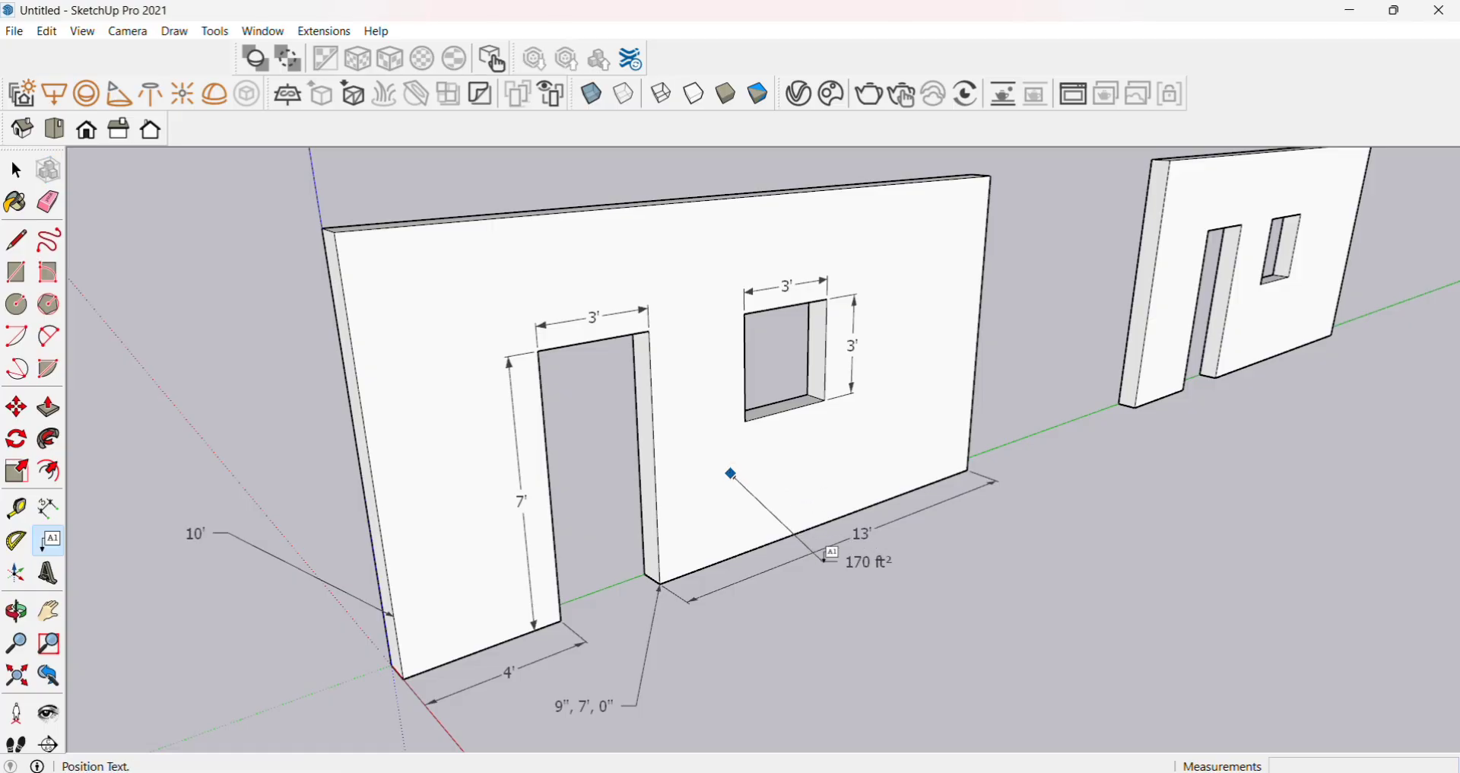
pyautogui.click(853, 606)
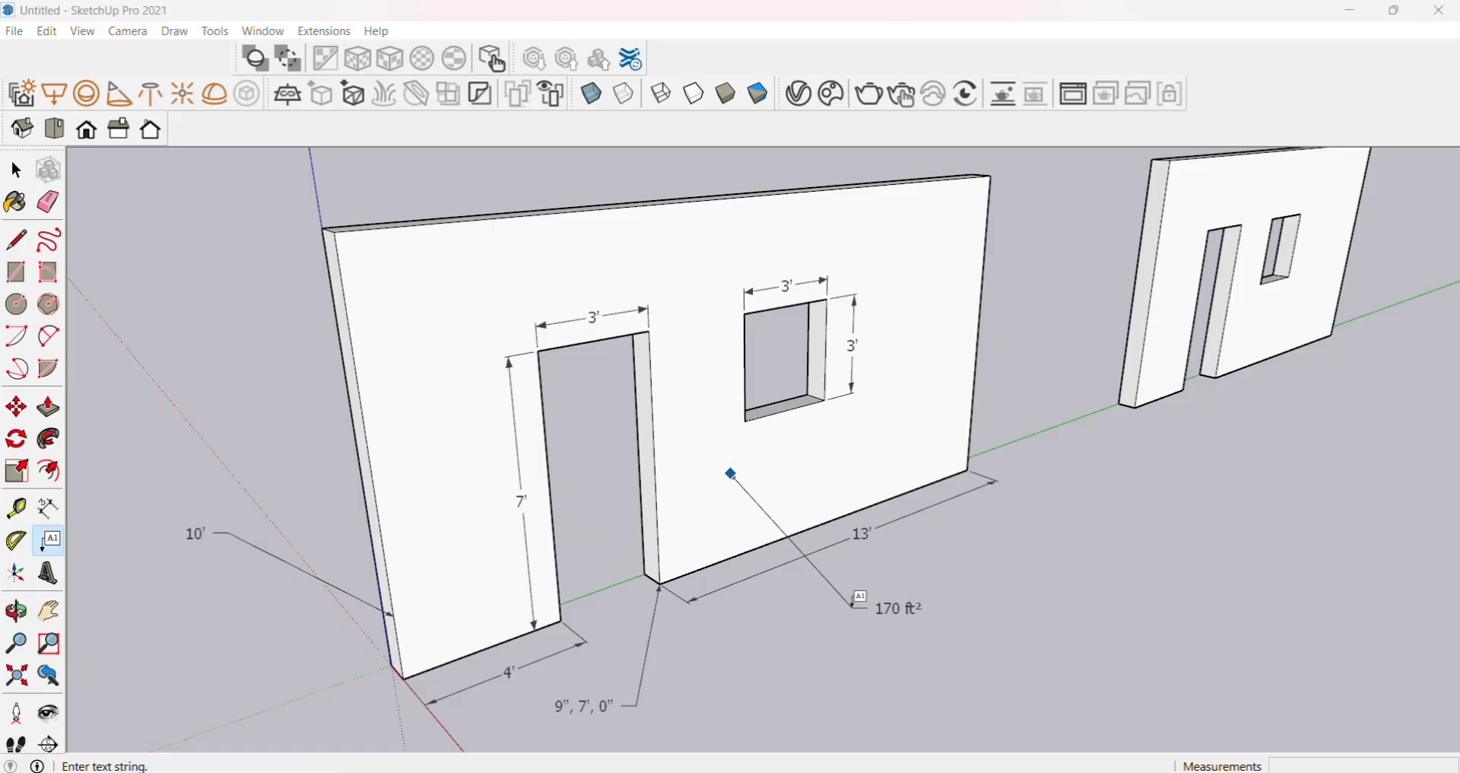
pyautogui.click(1035, 548)
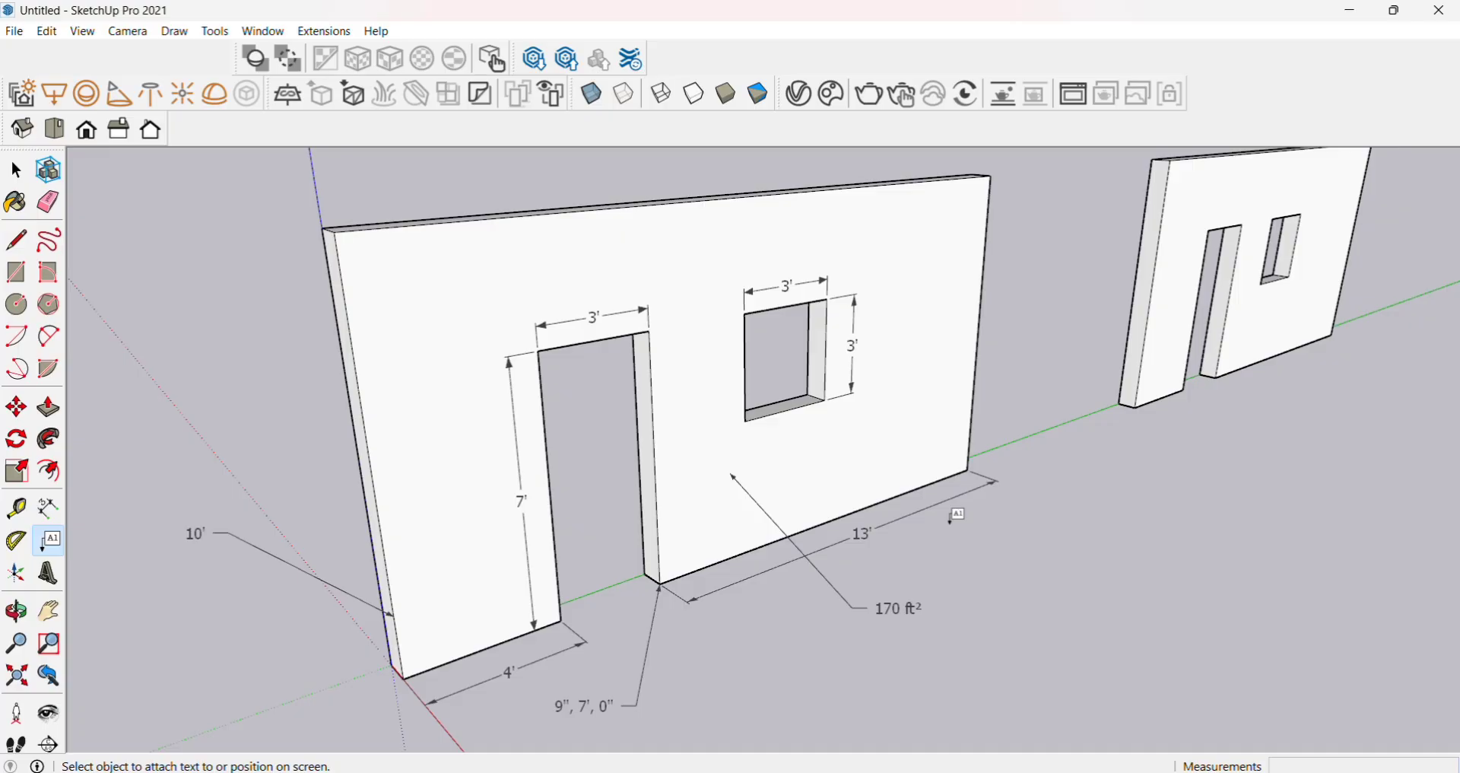
# Attach a leader text label reading "wall" to the original wall's outer vertical edge, above the edge-length label.
pyautogui.scroll(-3, 837, 471)
pyautogui.scroll(3, 368, 333)
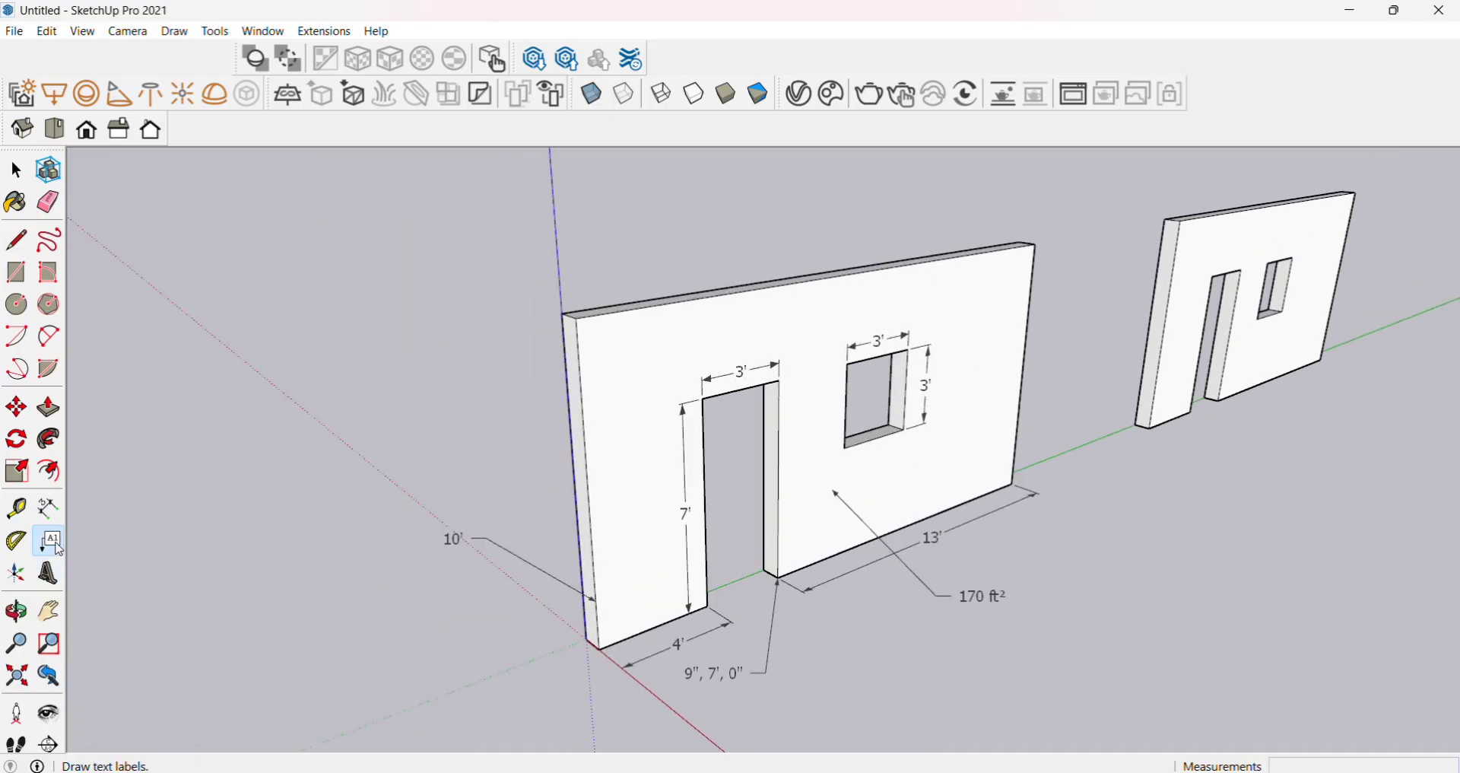
pyautogui.scroll(1, 337, 394)
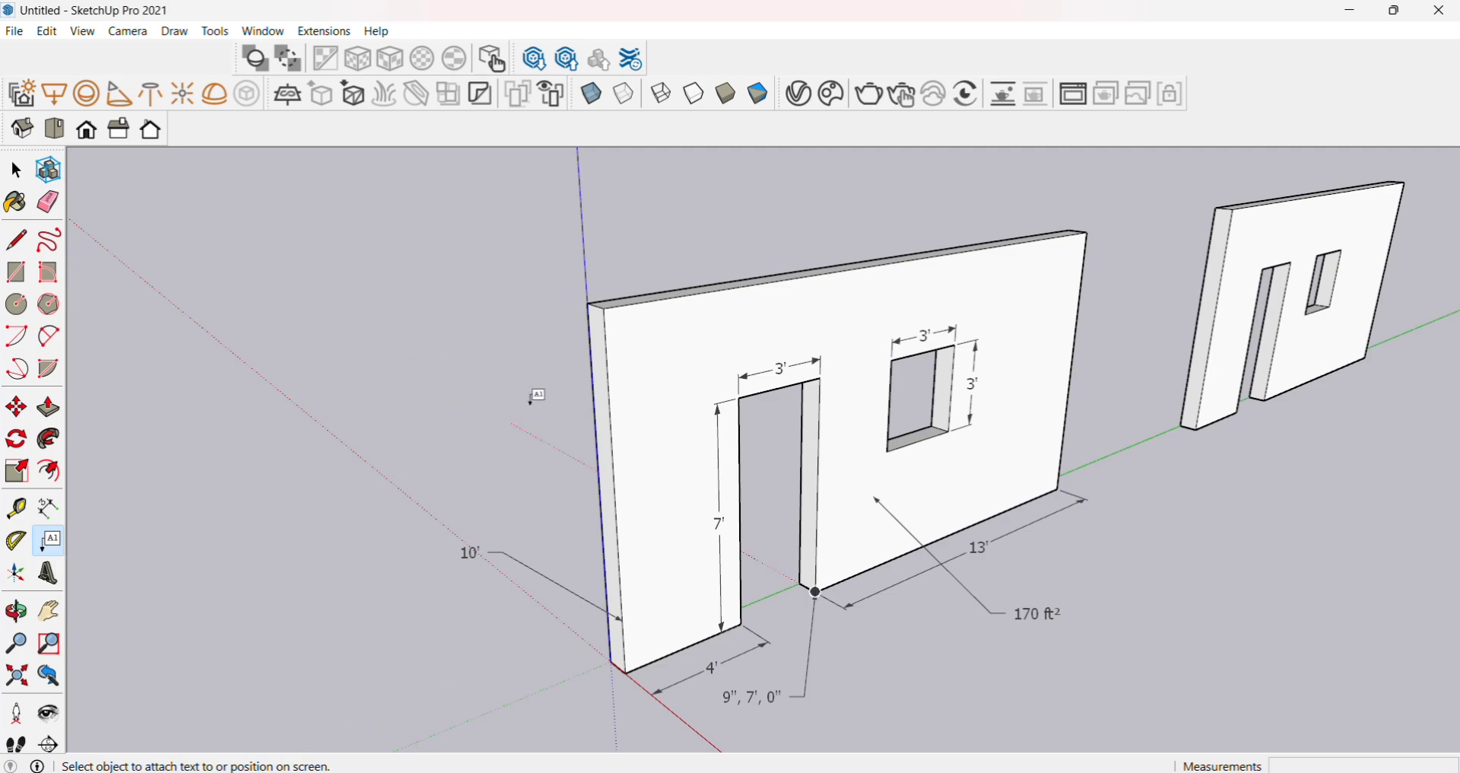
pyautogui.moveTo(345, 398); pyautogui.dragTo(450, 417, button='middle')
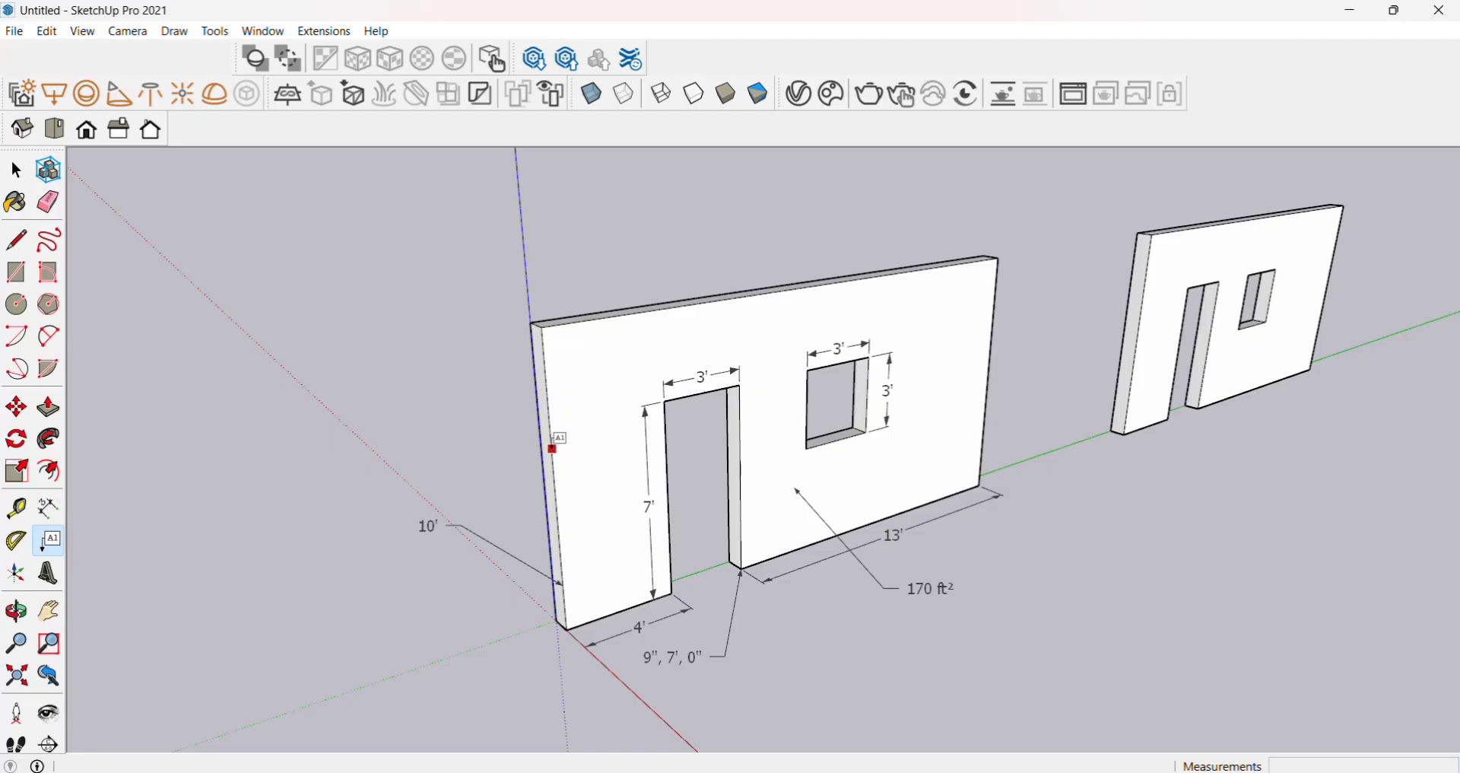
pyautogui.click(553, 449)
pyautogui.click(411, 398)
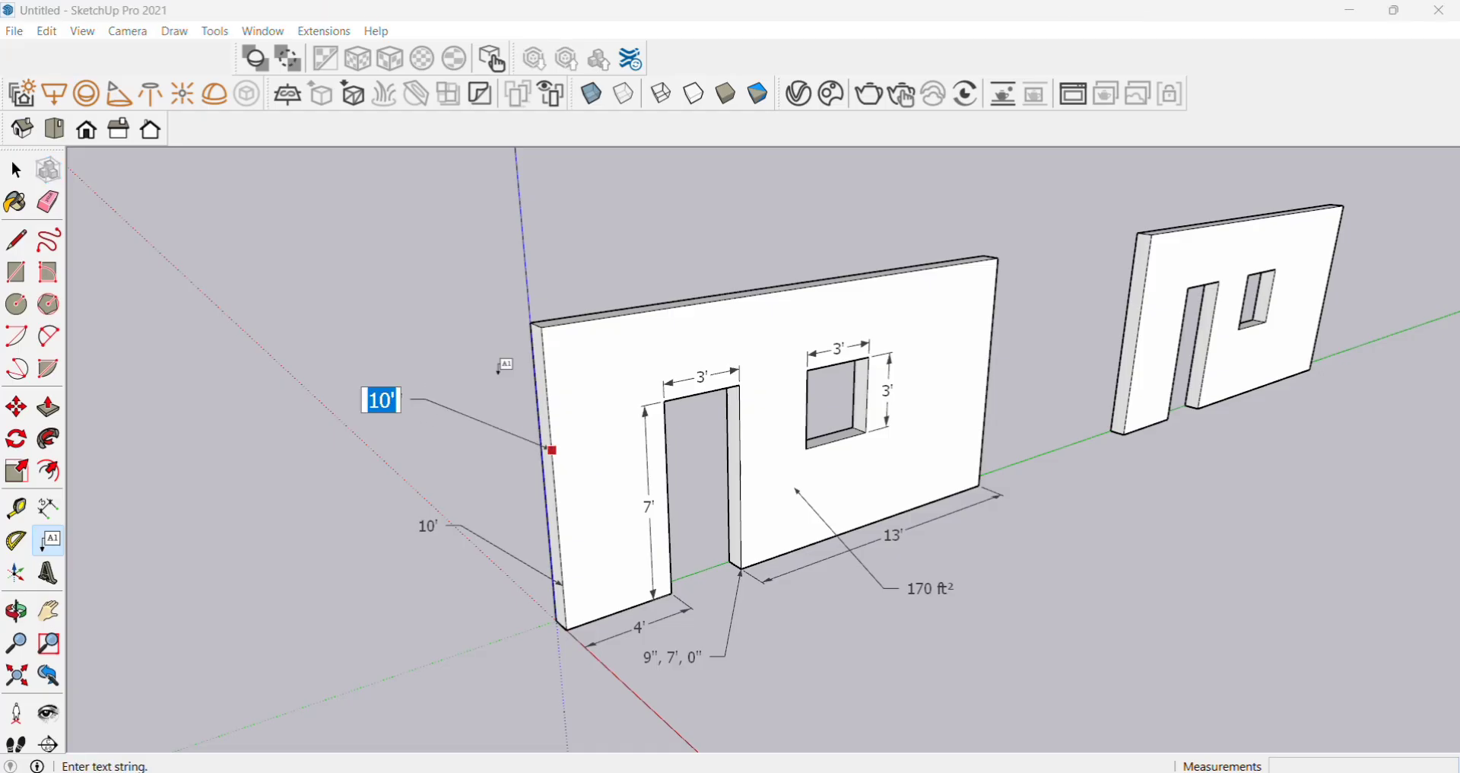
pyautogui.press('BackSpace')
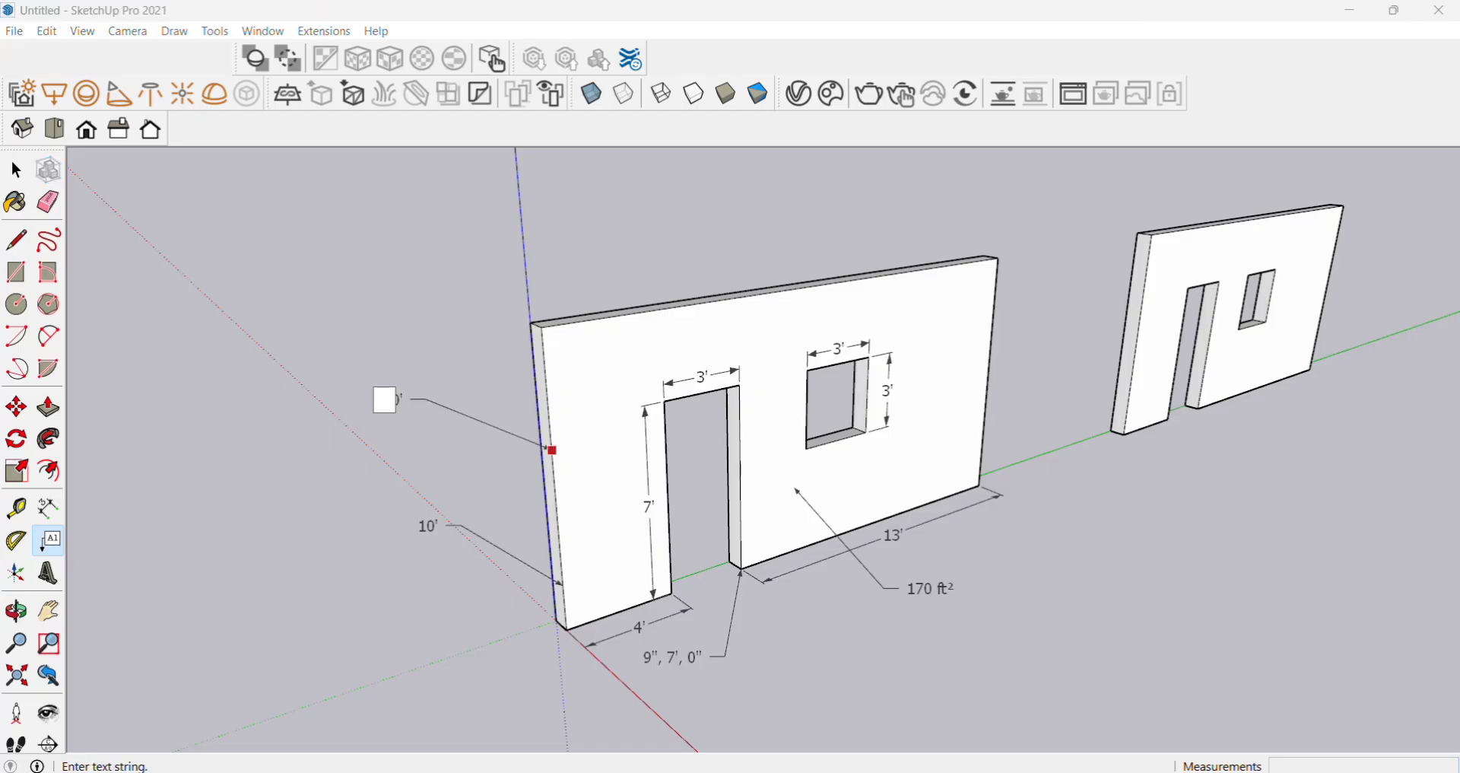
pyautogui.write('wall')
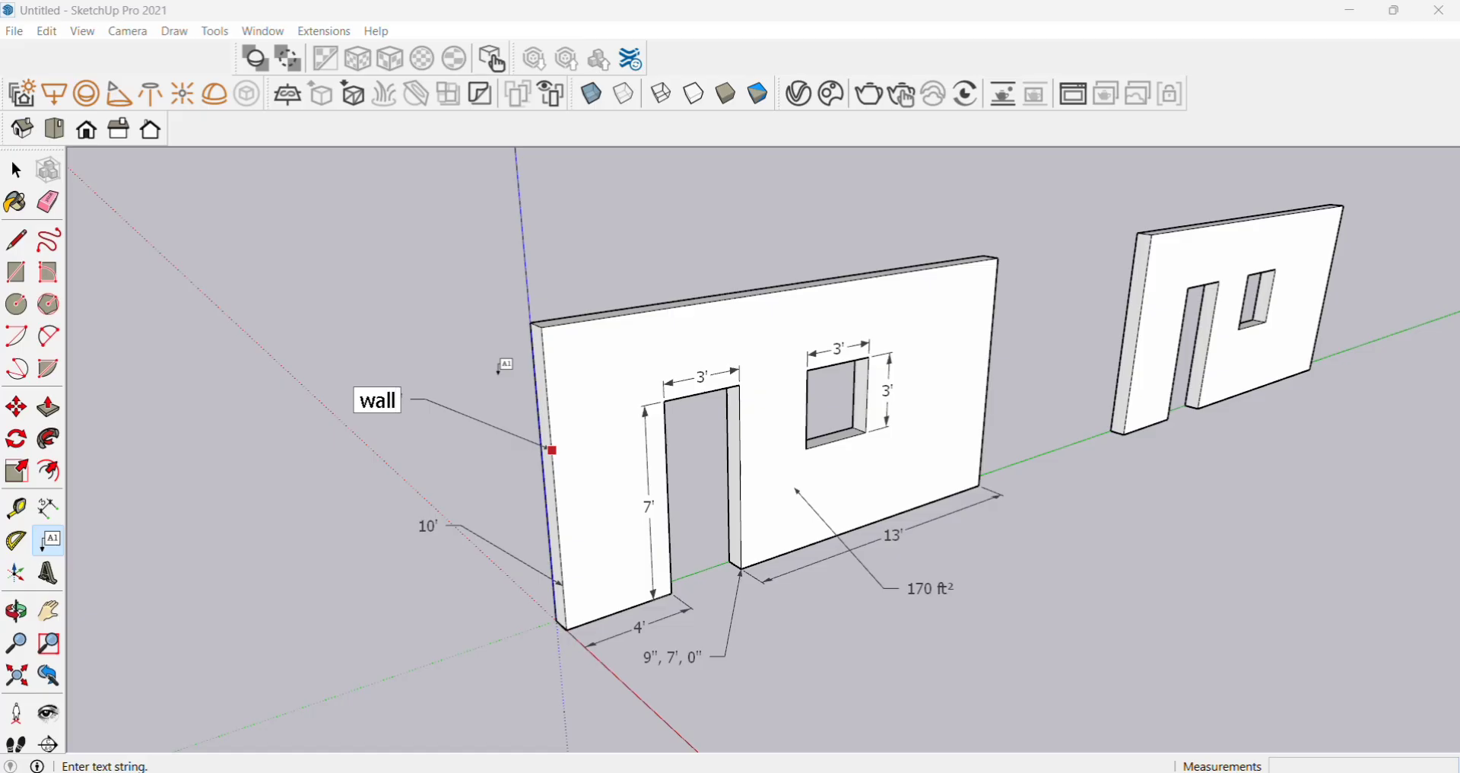
pyautogui.click(262, 454)
# Attach a leader text label reading "door" to the top edge of the door opening, placed above the wall.
pyautogui.scroll(-2, 391, 528)
pyautogui.moveTo(390, 528); pyautogui.dragTo(372, 542, button='middle')
pyautogui.scroll(3, 620, 337)
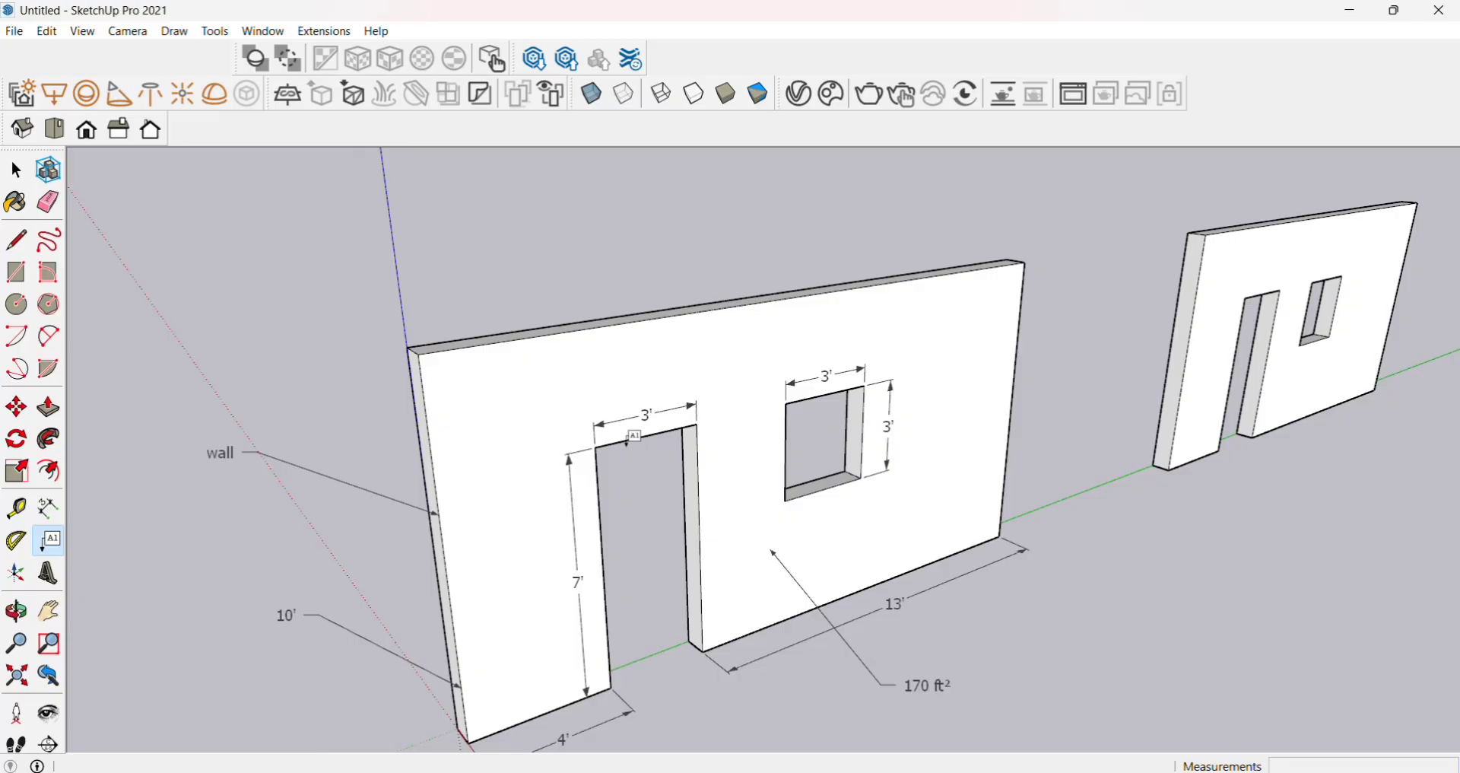
pyautogui.click(625, 440)
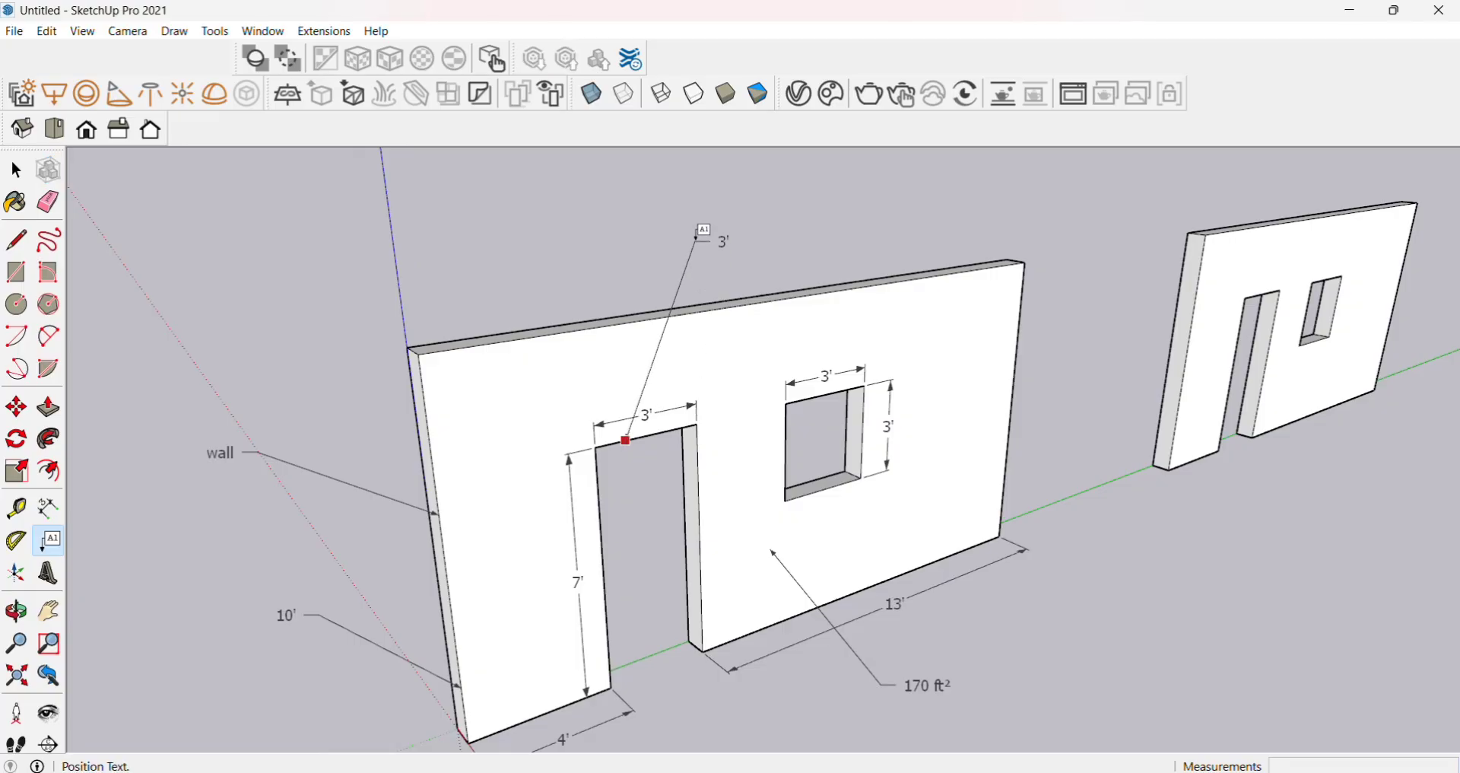
pyautogui.click(698, 235)
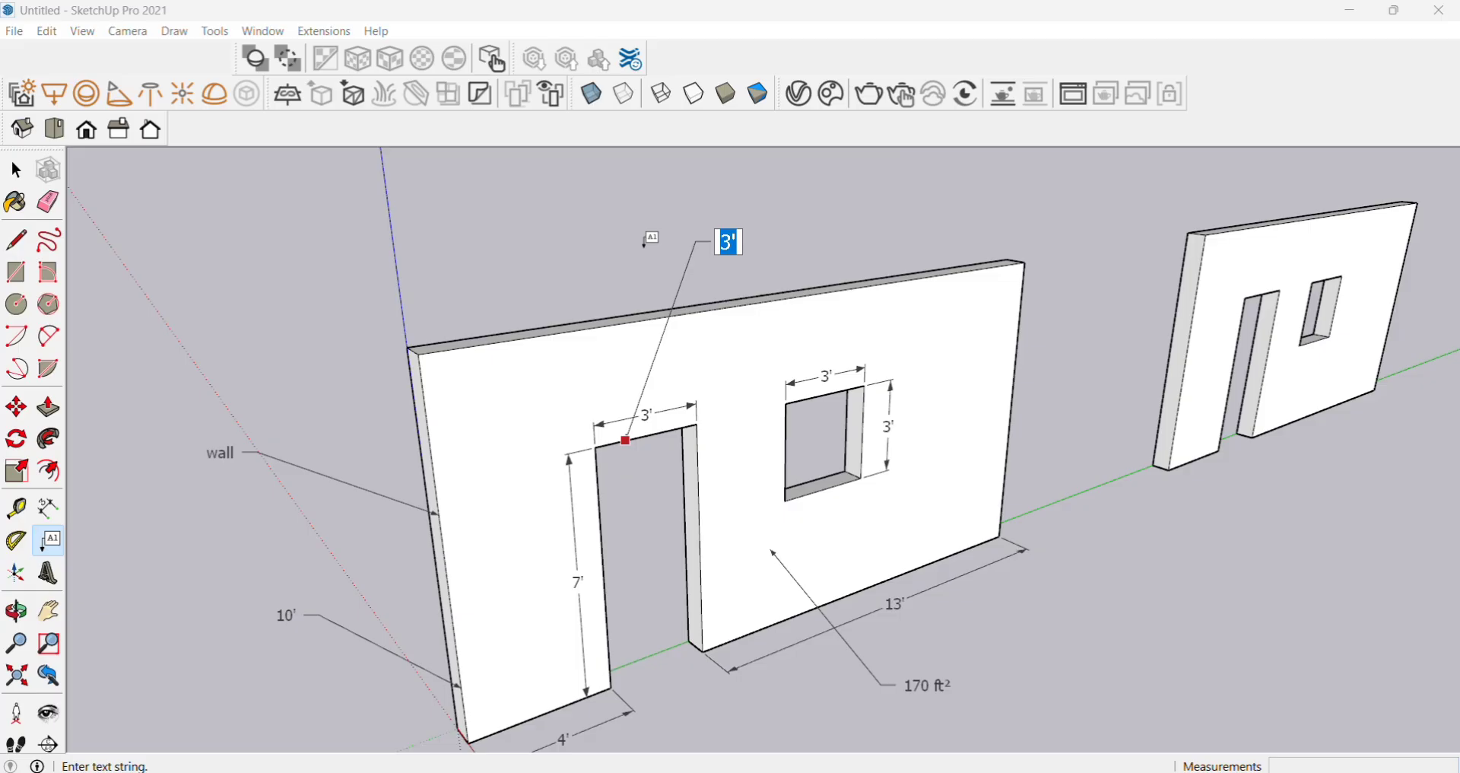
pyautogui.press('BackSpace')
pyautogui.write('door')
pyautogui.click(644, 248)
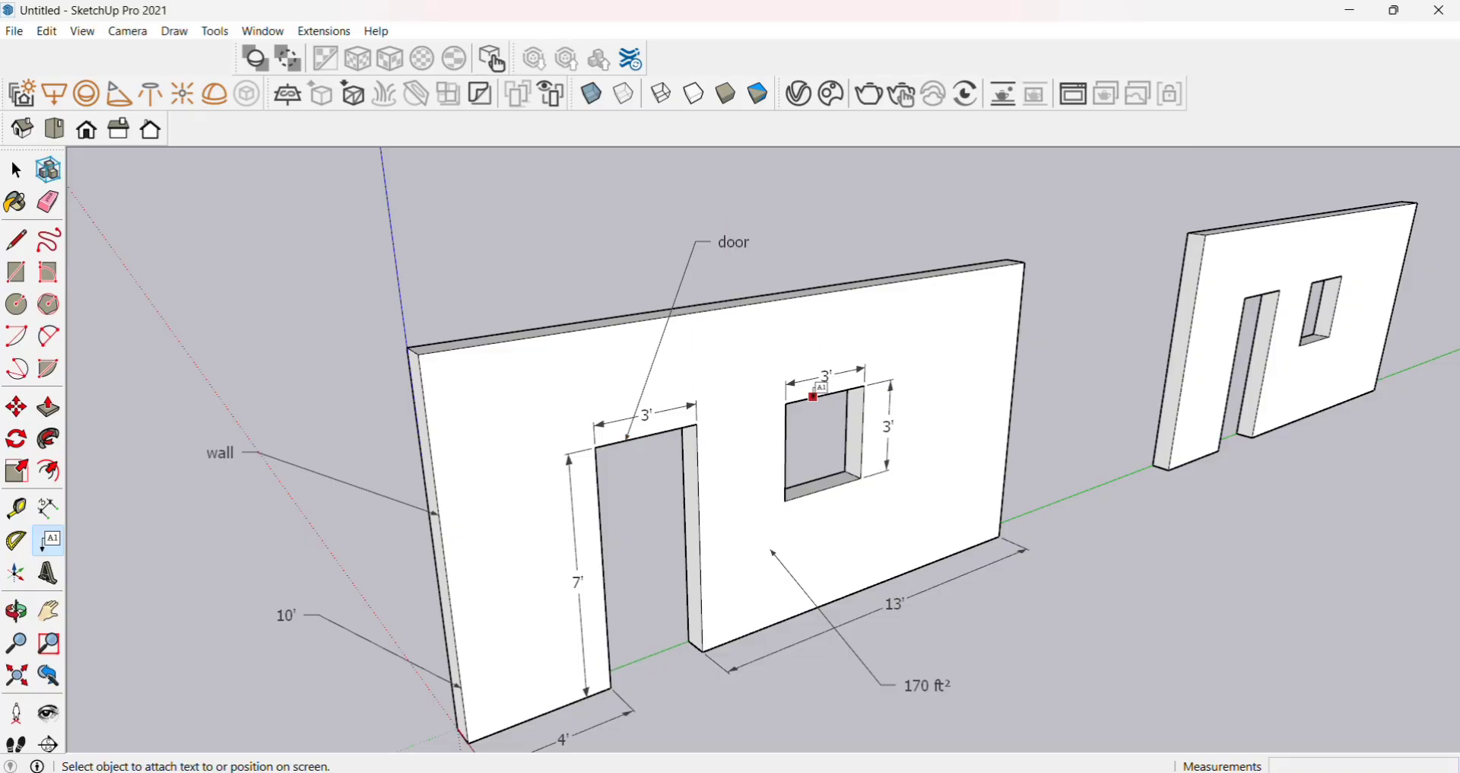
# Attach a leader text label reading "window" to the top edge of the window opening, placed above the wall.
pyautogui.click(814, 397)
pyautogui.click(883, 229)
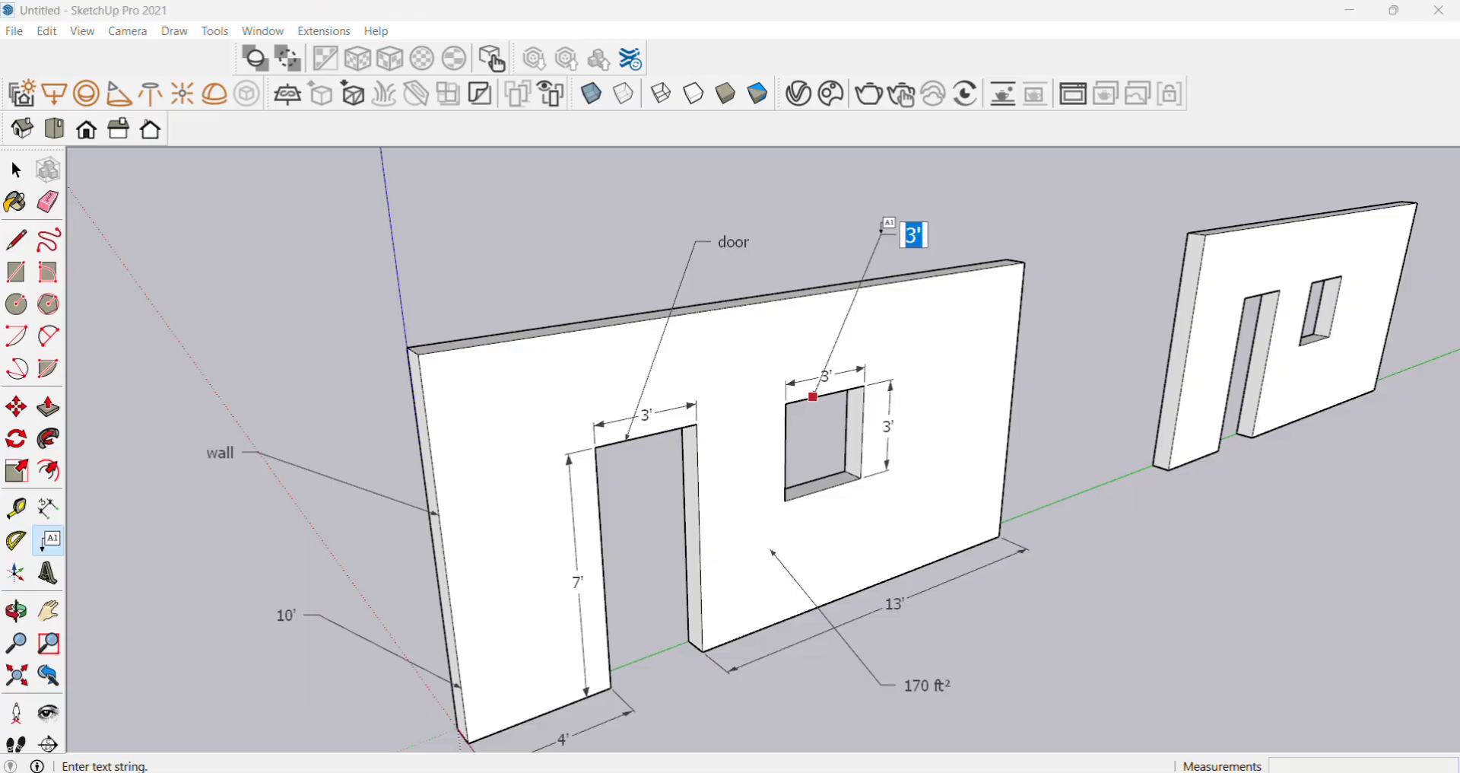
pyautogui.write('windo')
pyautogui.write('w')
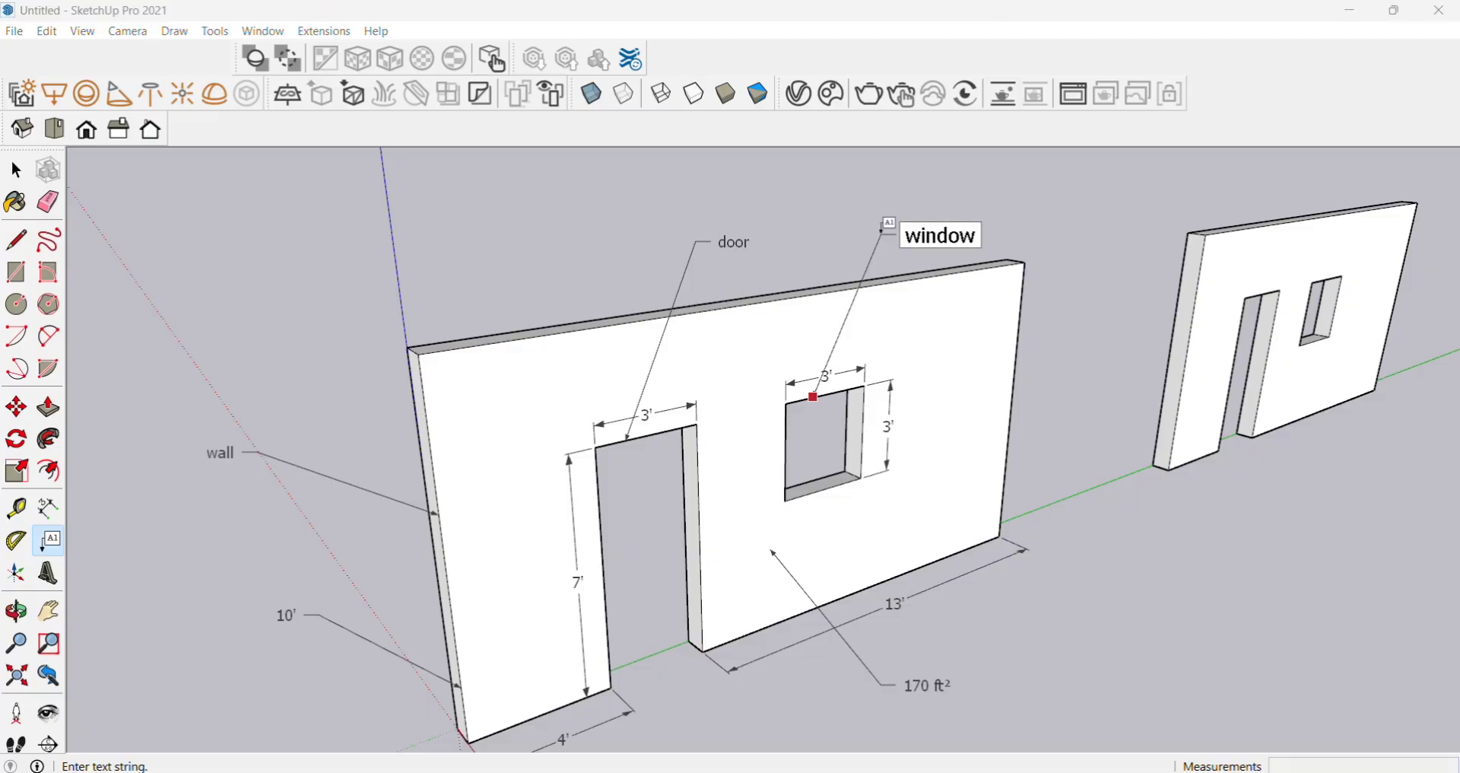
pyautogui.click(763, 199)
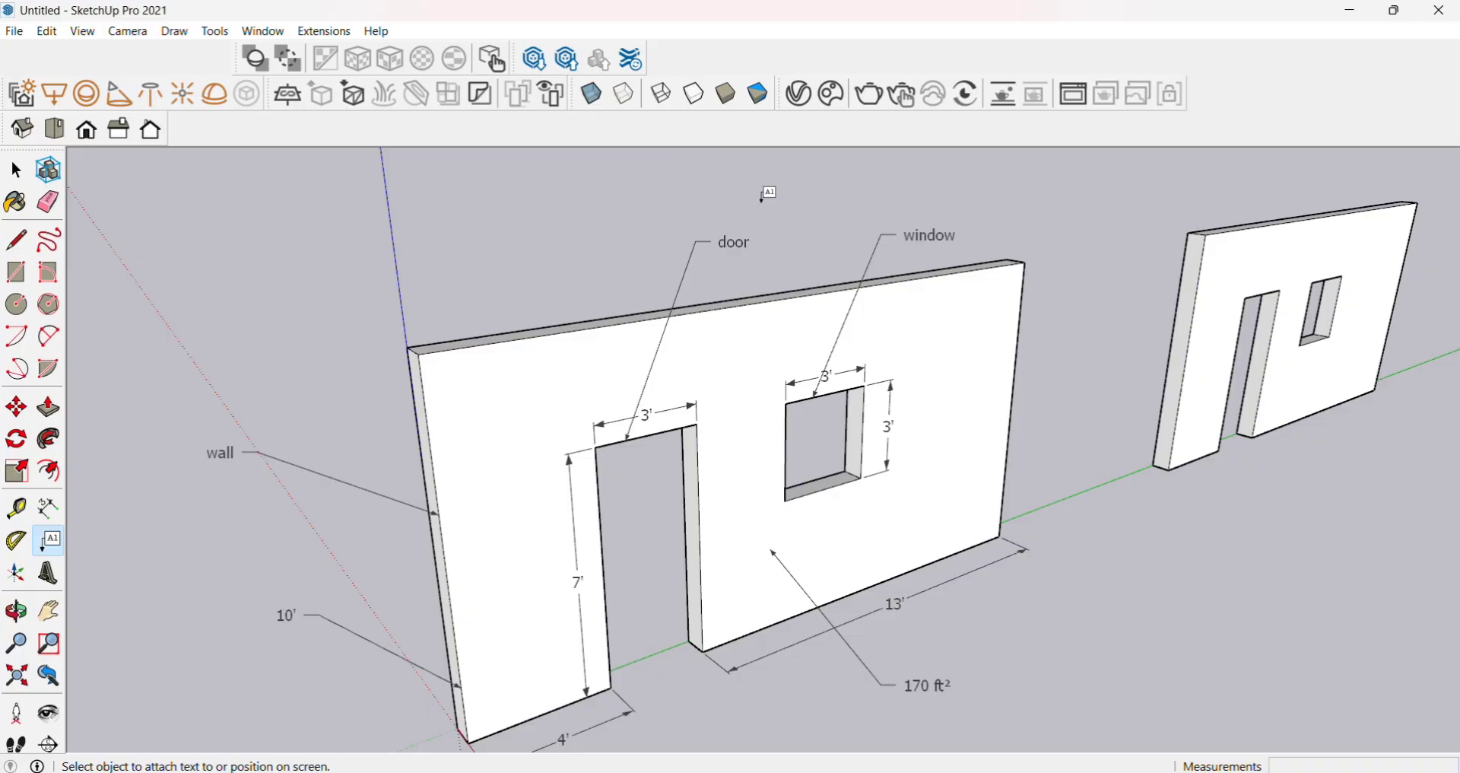
# Overwrite the text of the door opening's height dimension with 8'.
pyautogui.press('space')
pyautogui.scroll(2, 577, 646)
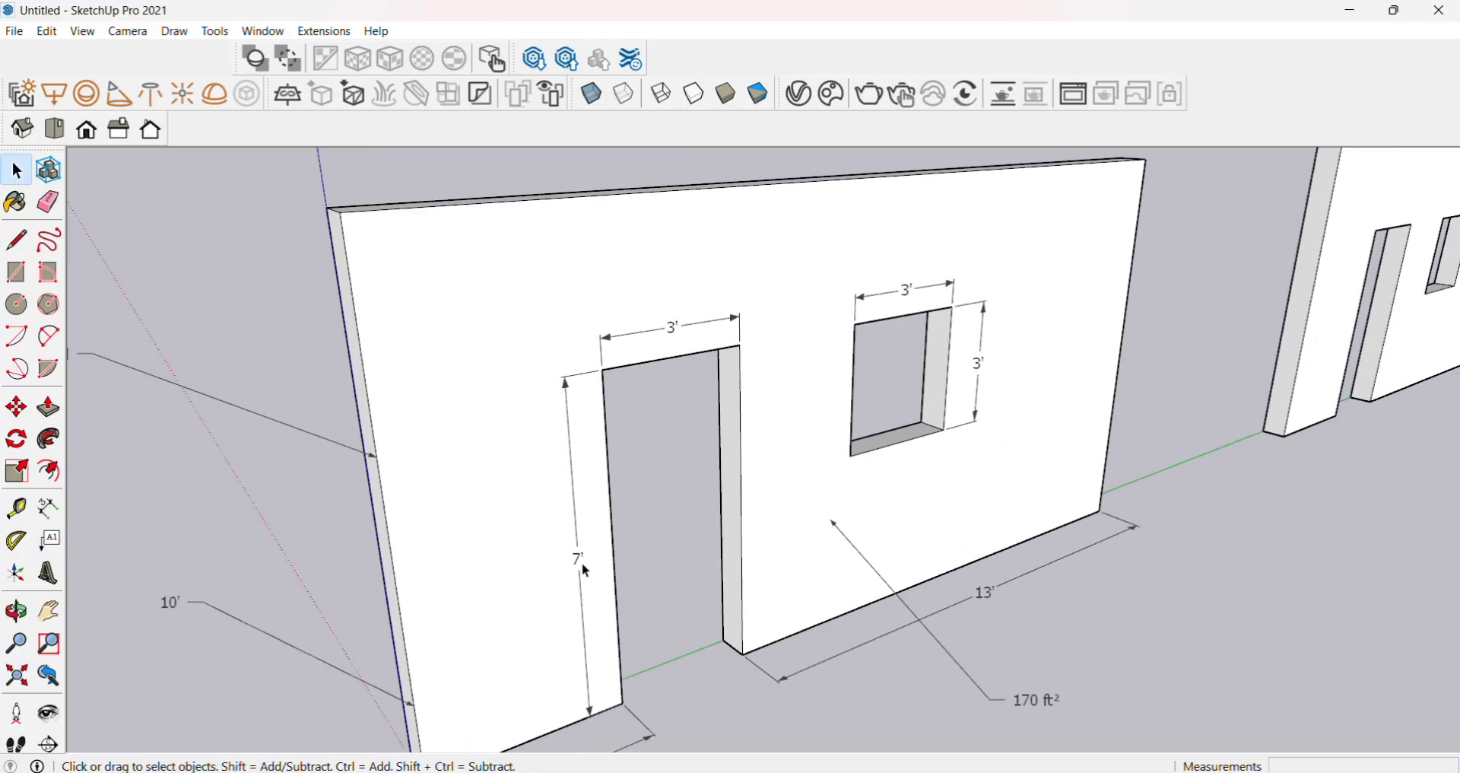
pyautogui.doubleClick(582, 562)
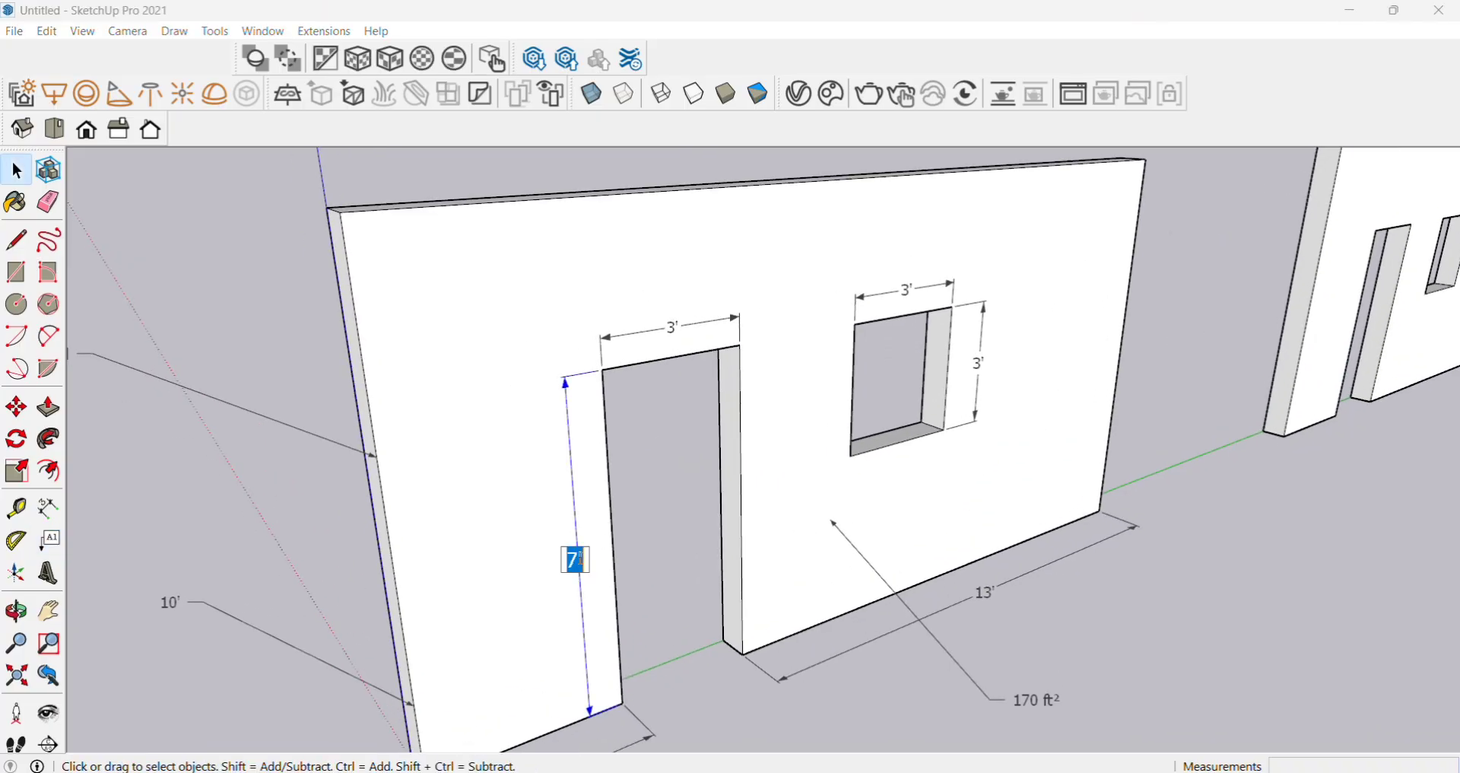
pyautogui.write('8')
pyautogui.press('Escape')
pyautogui.click(681, 461)
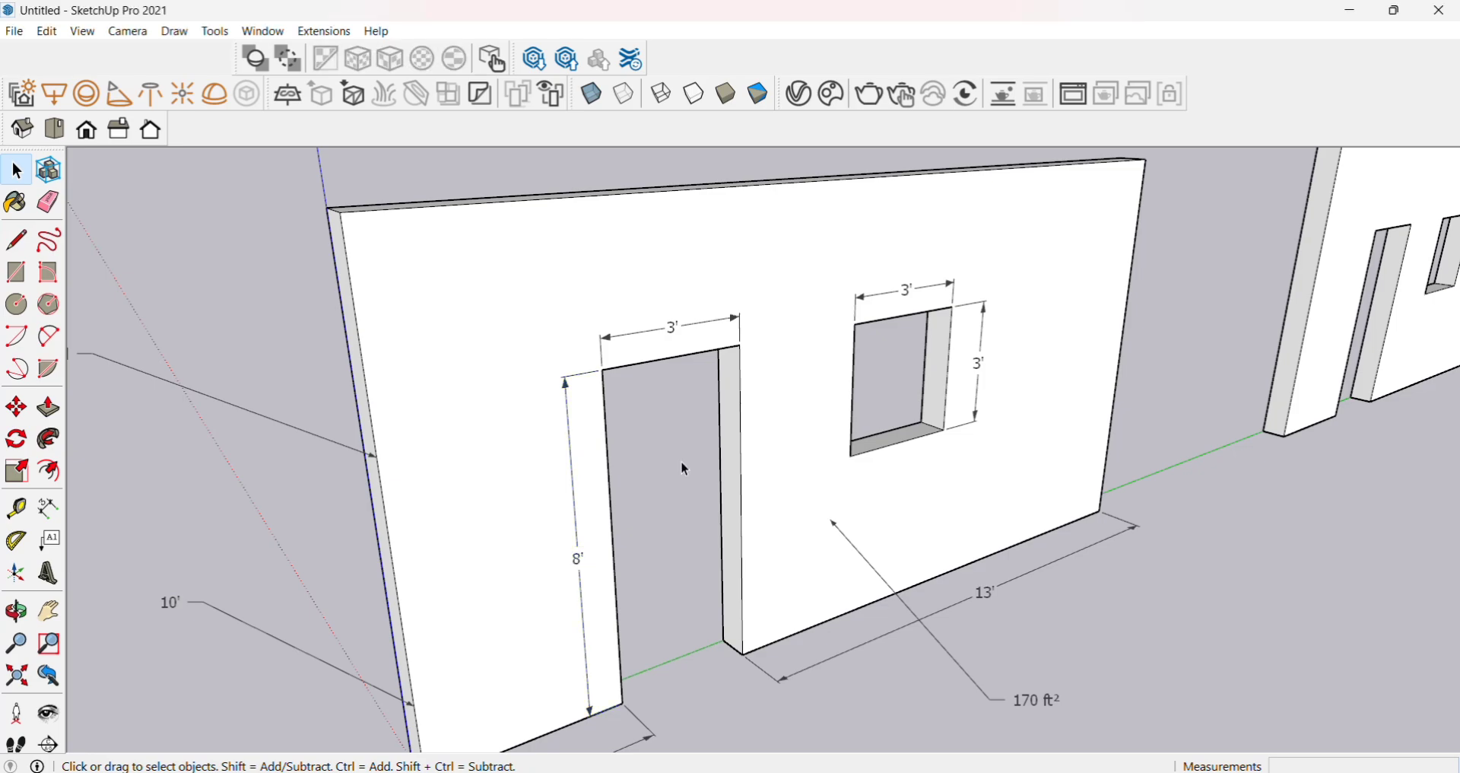
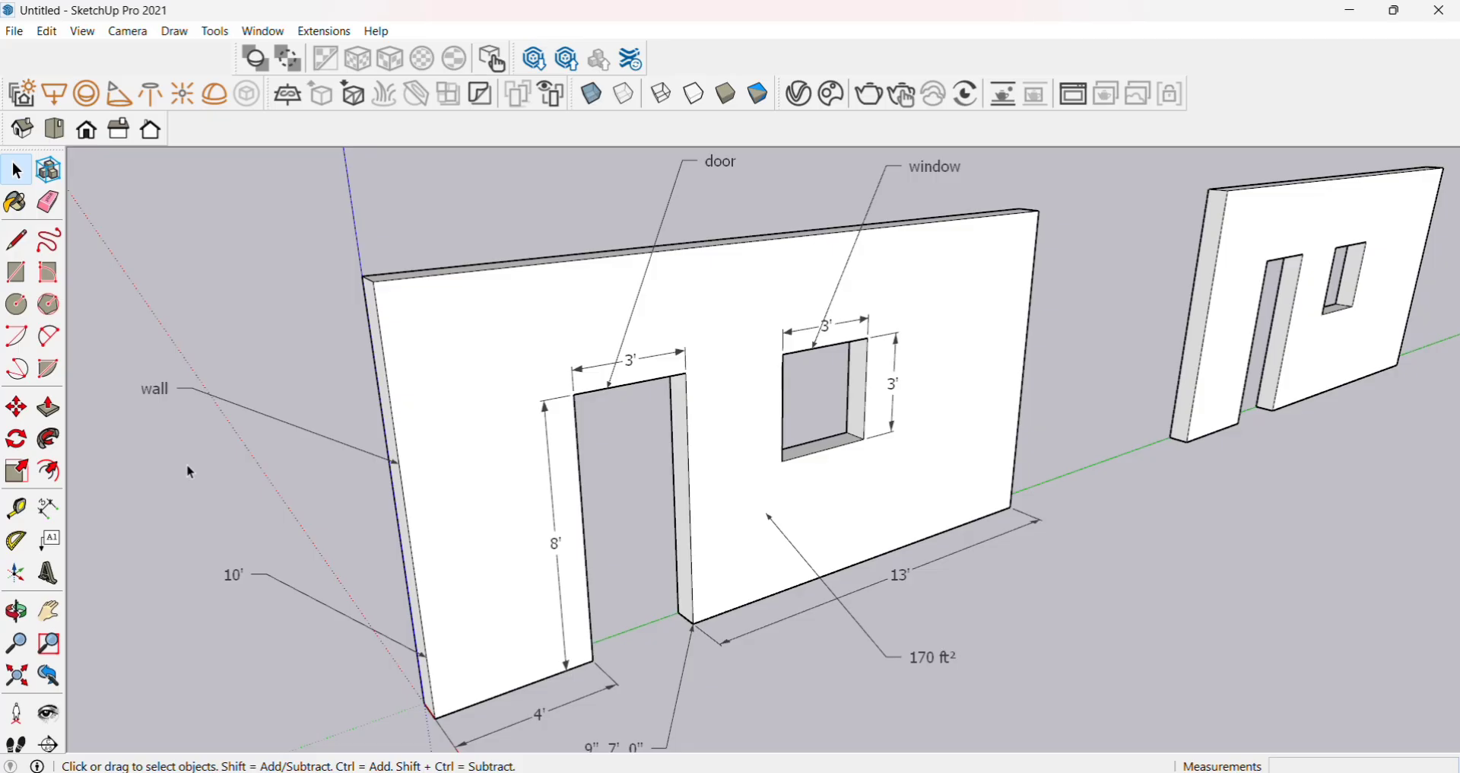
# Start a 3D text reading WALL, keeping the Tahoma font, Regular style and left alignment.
pyautogui.scroll(-2, 185, 463)
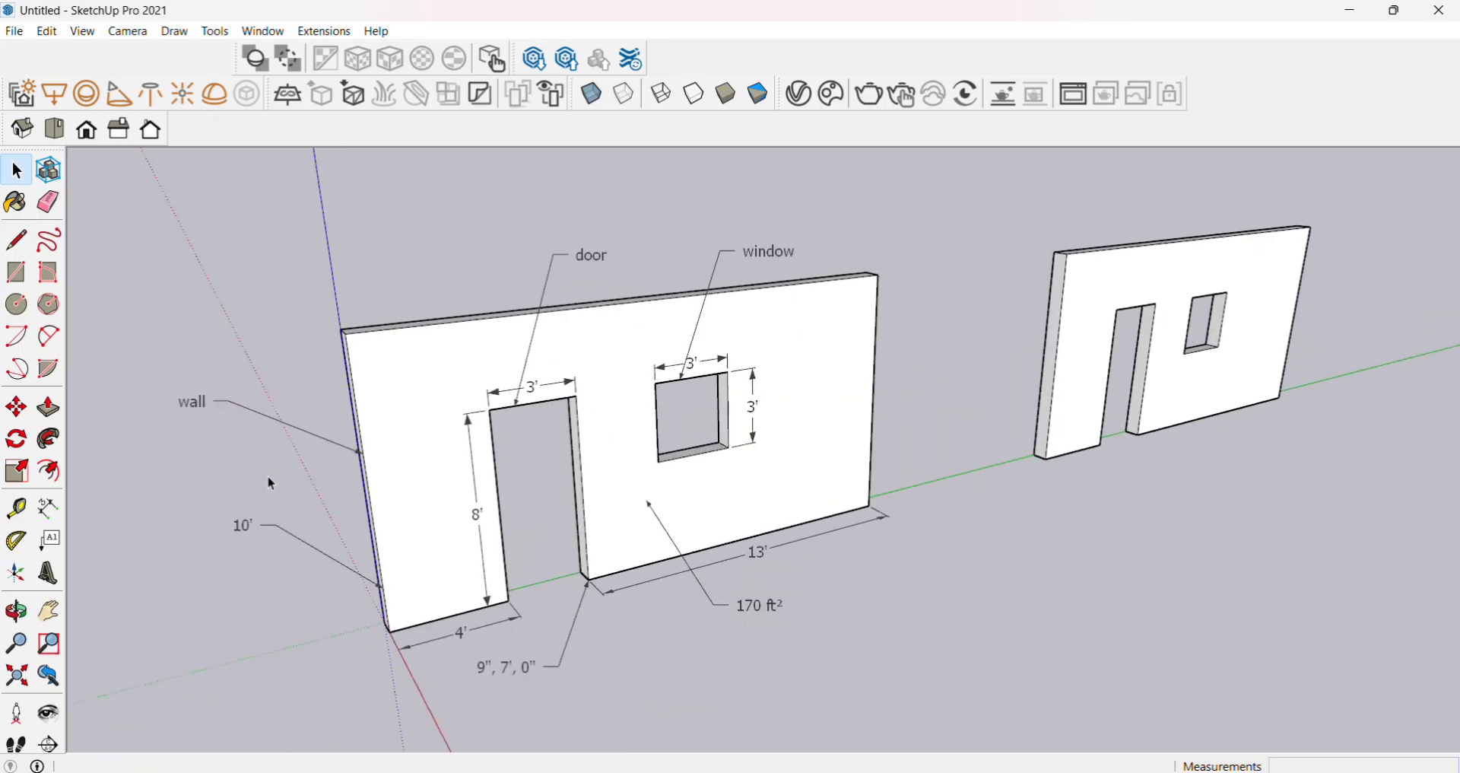
pyautogui.click(50, 574)
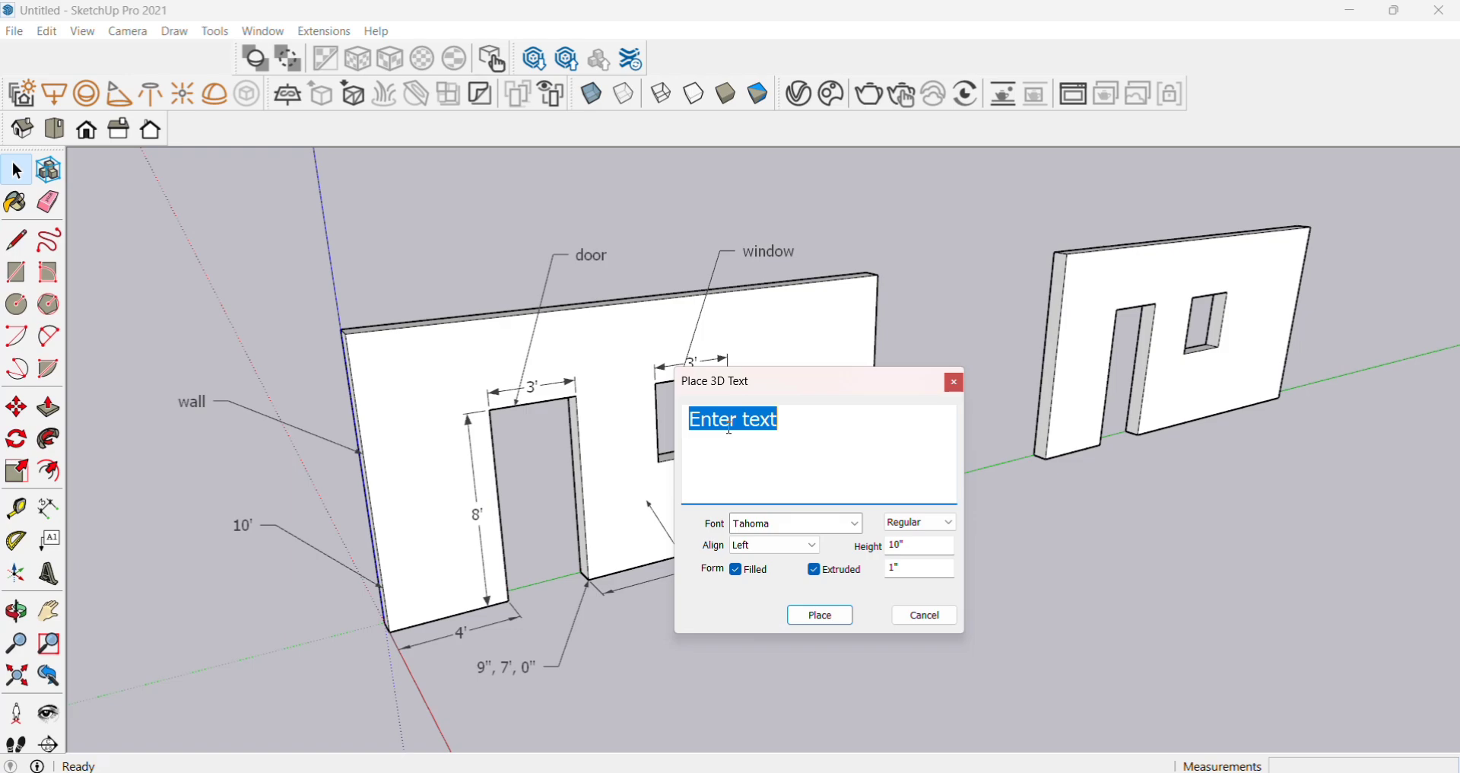
pyautogui.write('W')
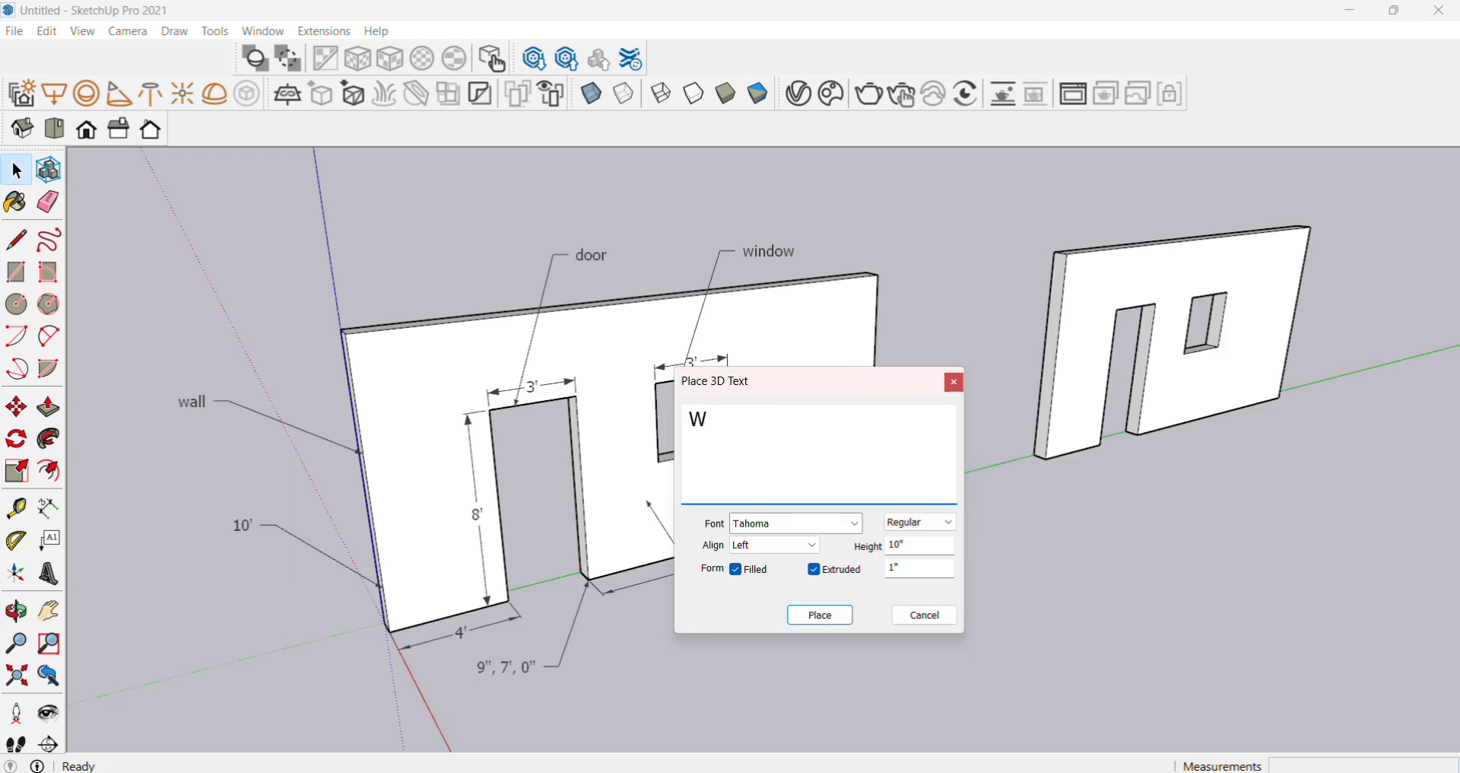
pyautogui.write('ALL')
pyautogui.click(855, 523)
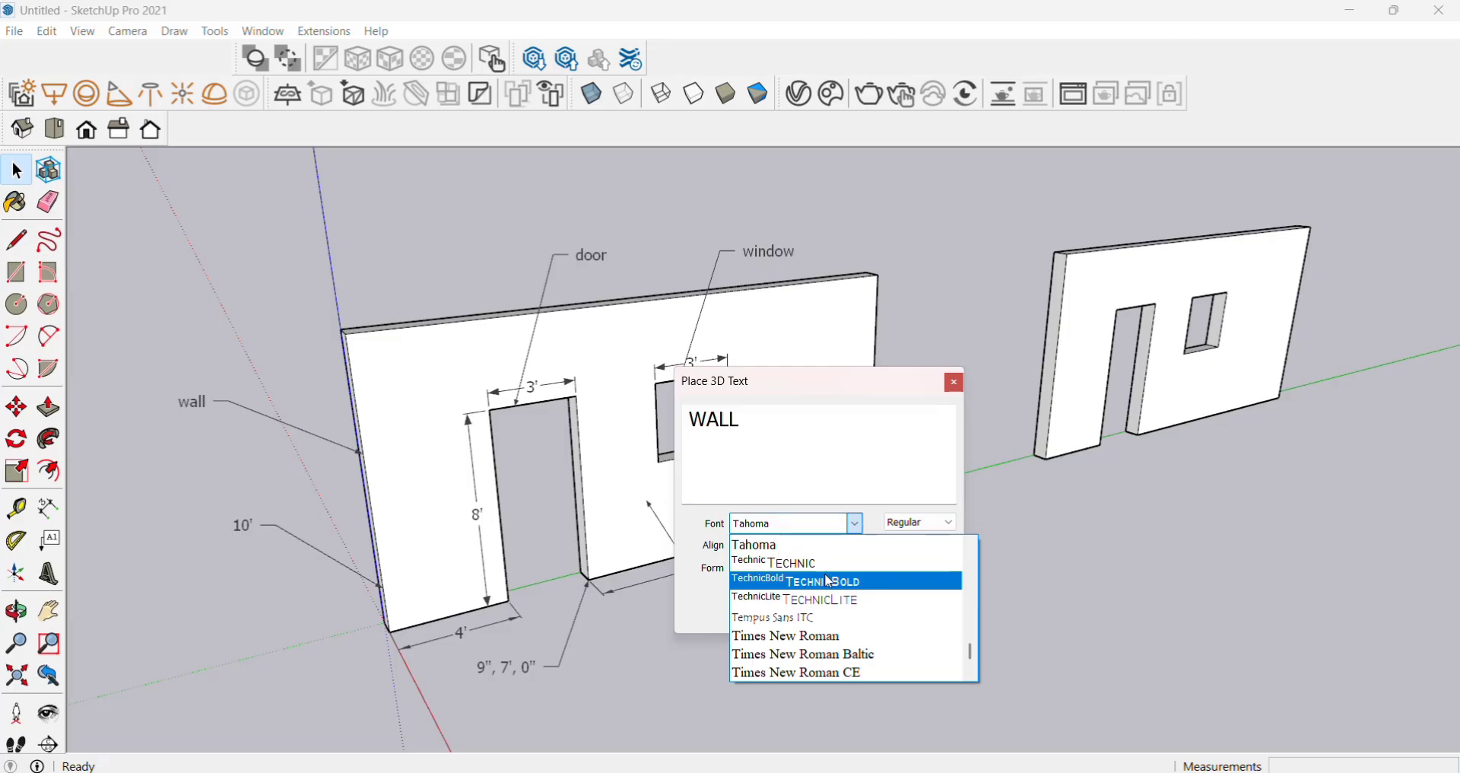
pyautogui.click(912, 491)
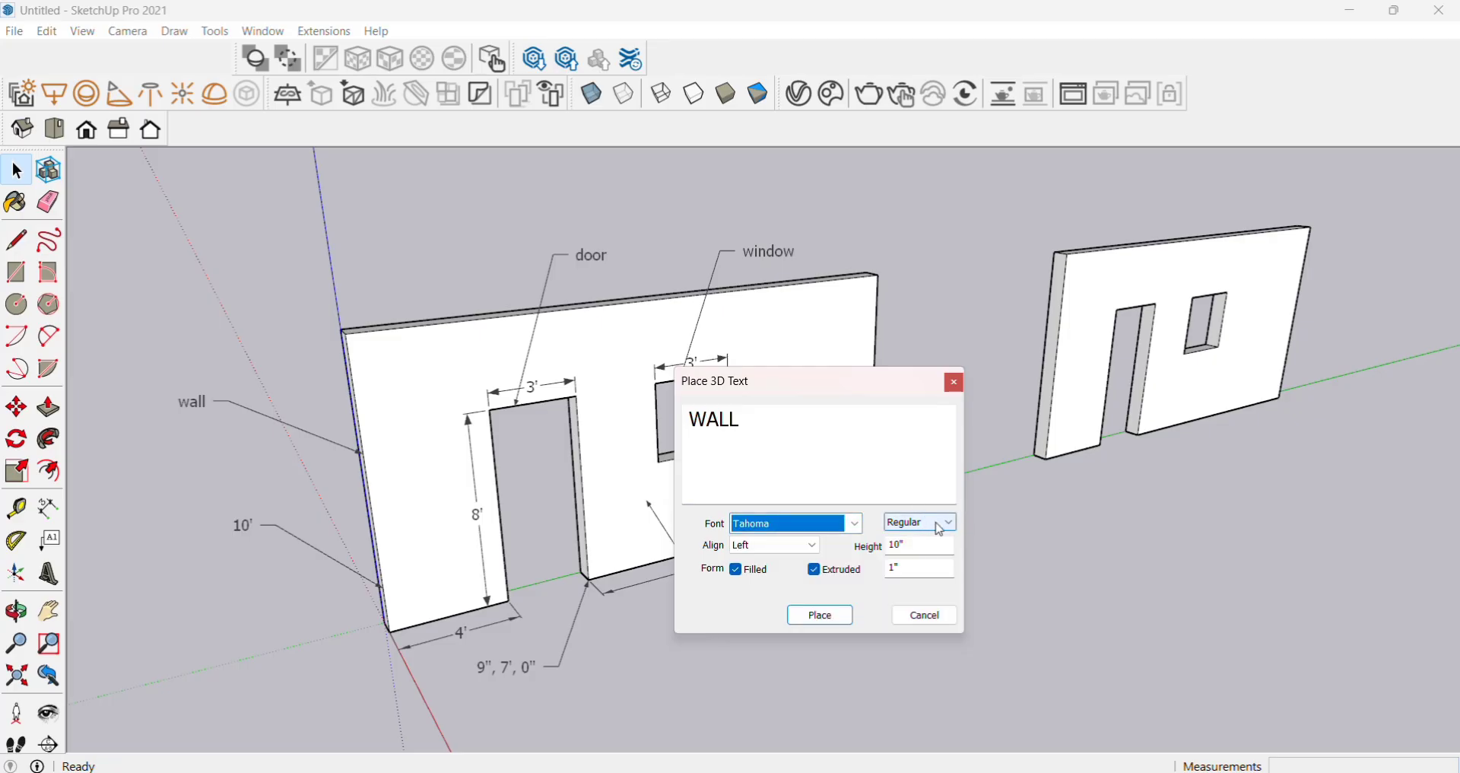
pyautogui.click(776, 546)
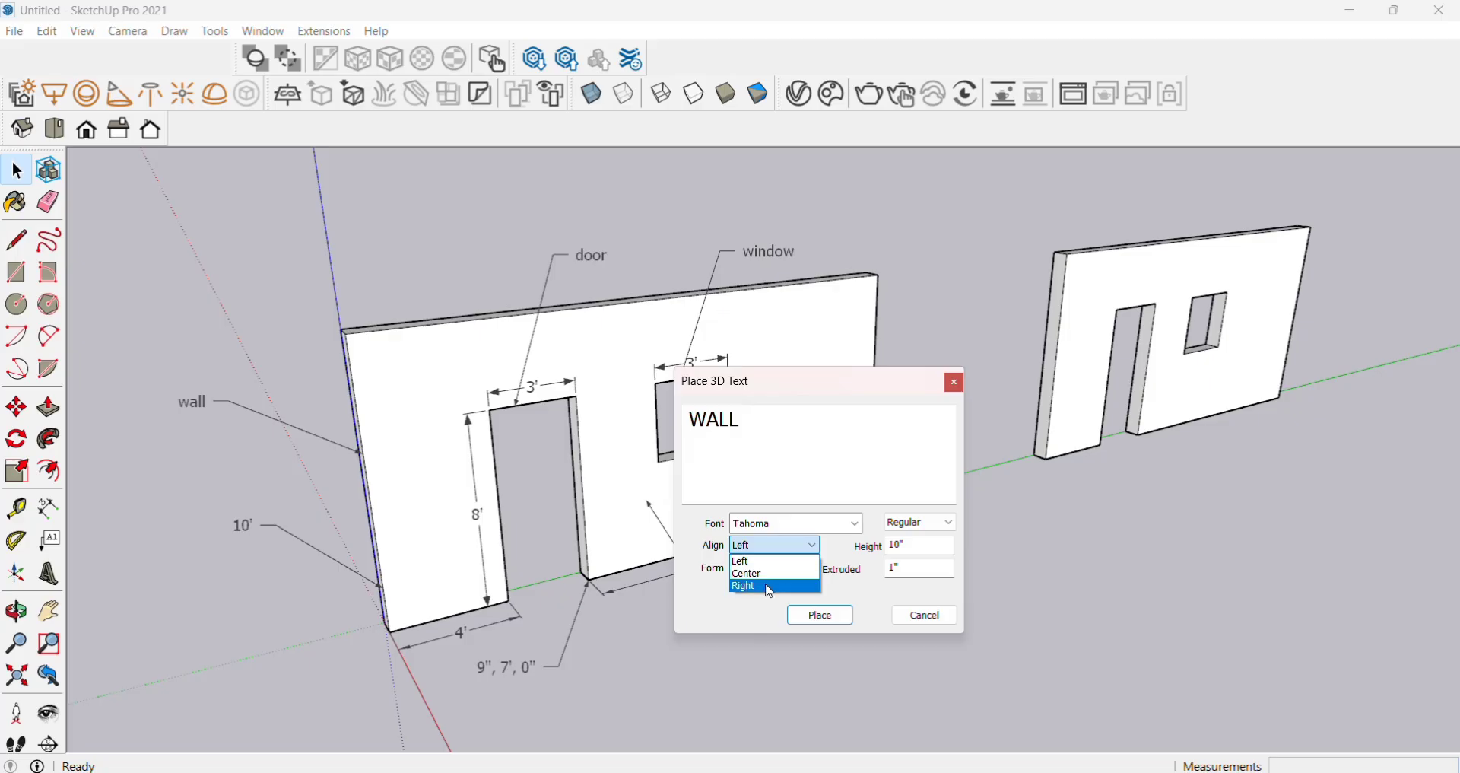
pyautogui.click(924, 590)
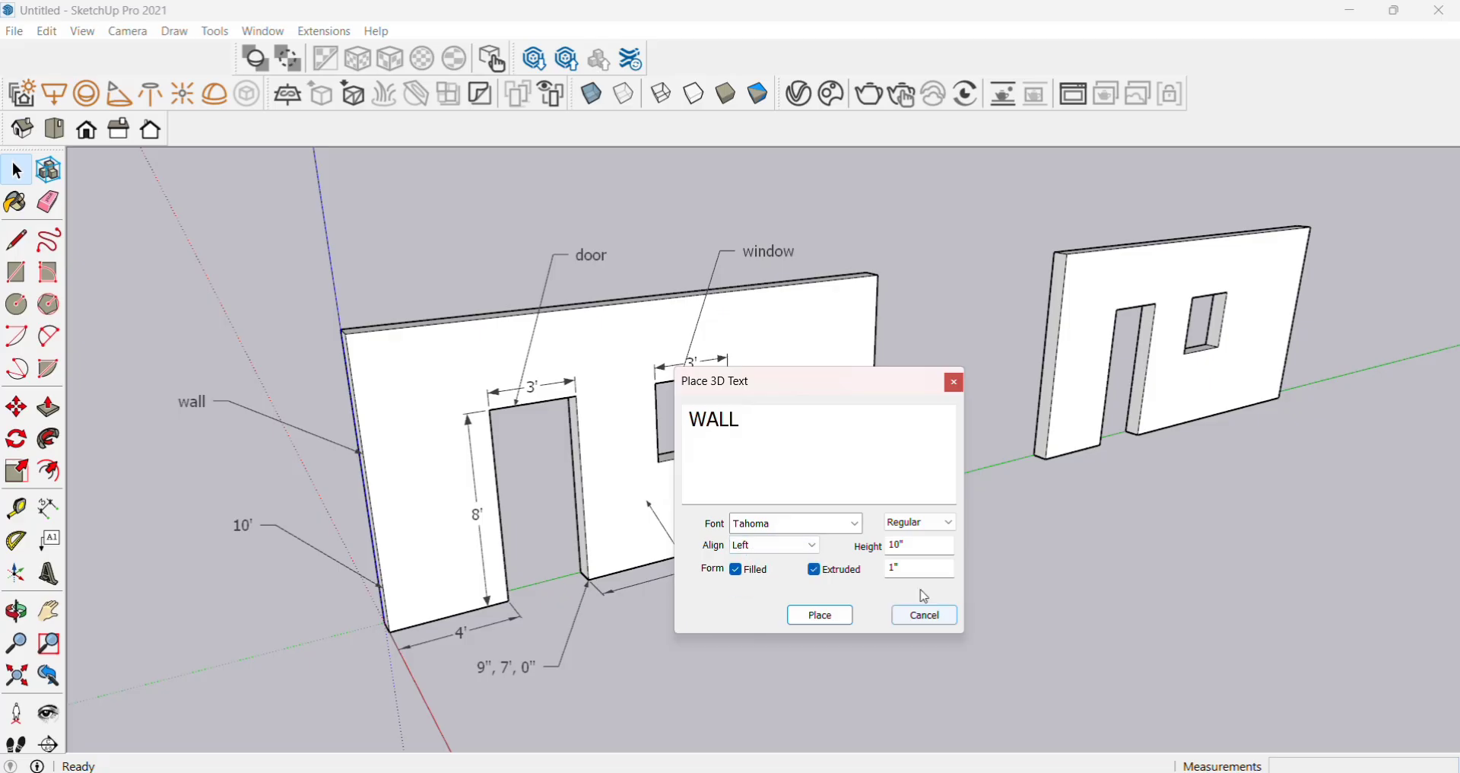
# Set the WALL 3D text's height to 11" and its extrusion to 3", and accept the settings for placement.
pyautogui.click(918, 548)
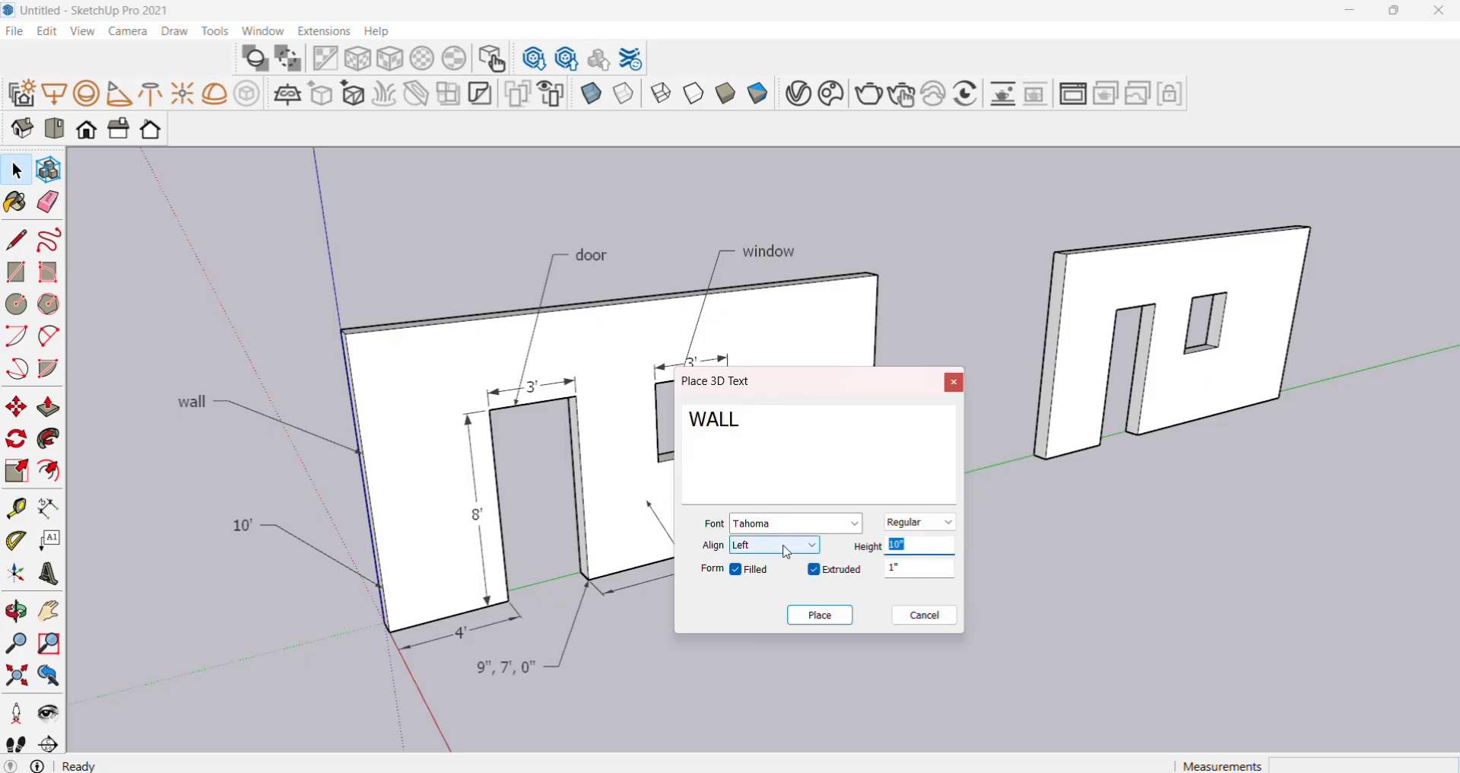
pyautogui.write('11"')
pyautogui.click(818, 569)
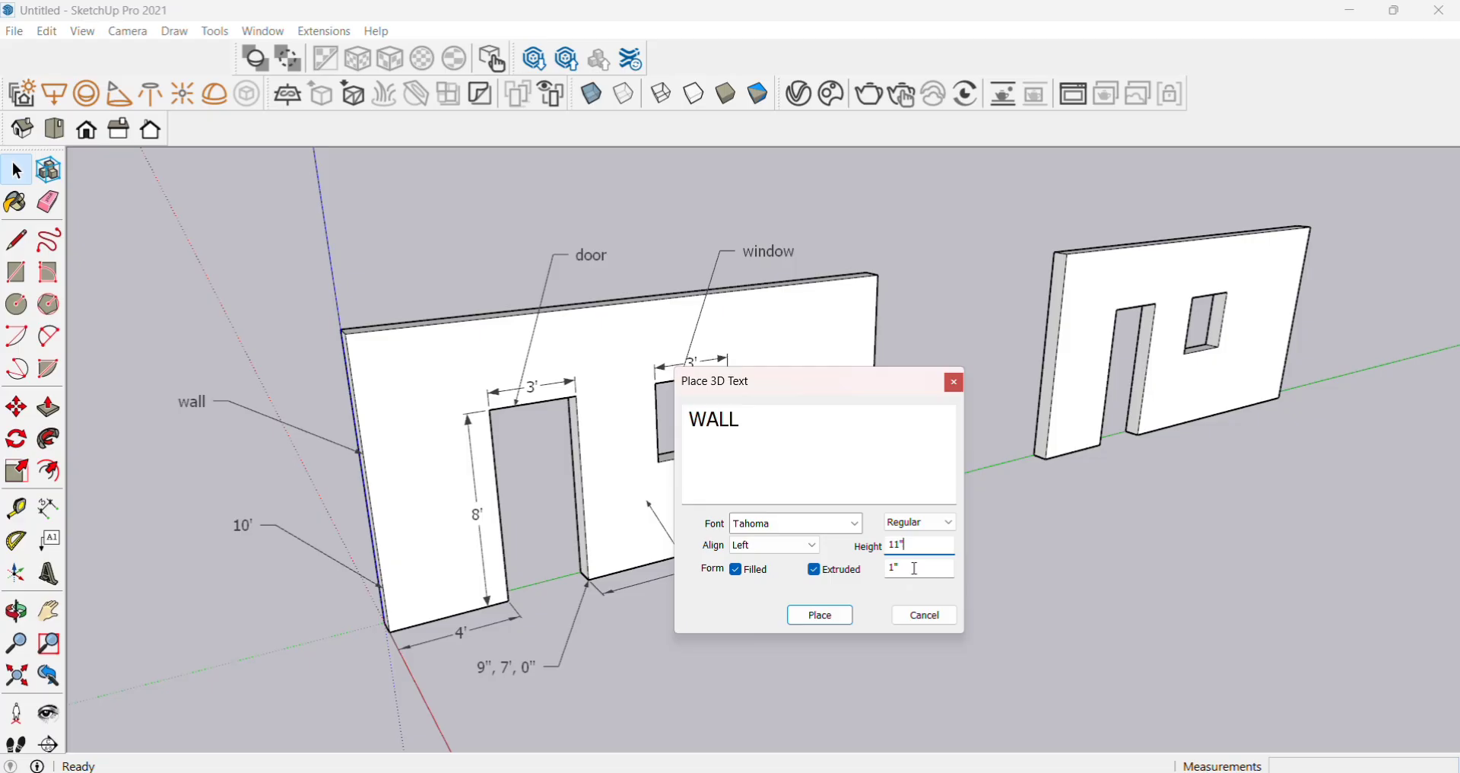
pyautogui.moveTo(918, 569); pyautogui.dragTo(861, 580)
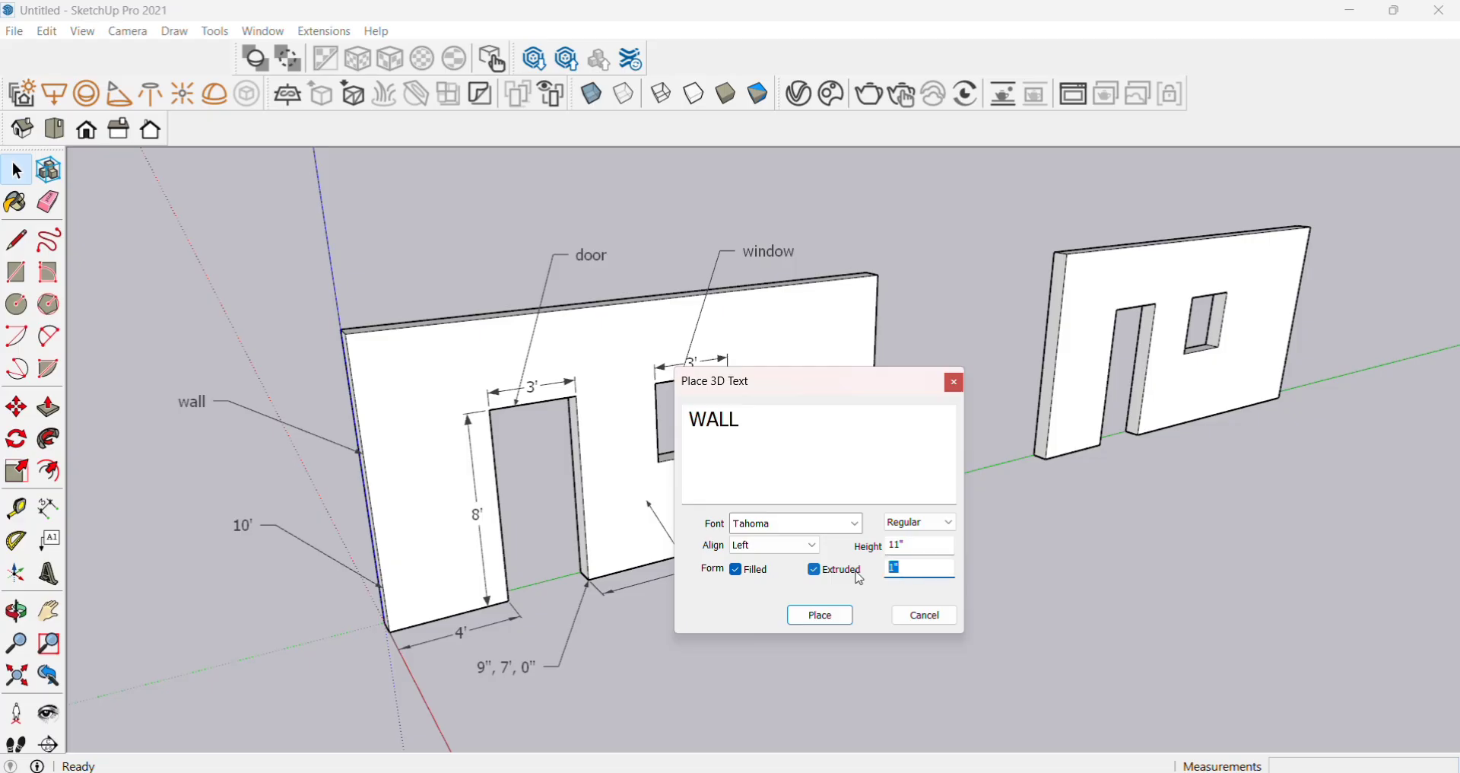
pyautogui.write('3"')
pyautogui.click(771, 419)
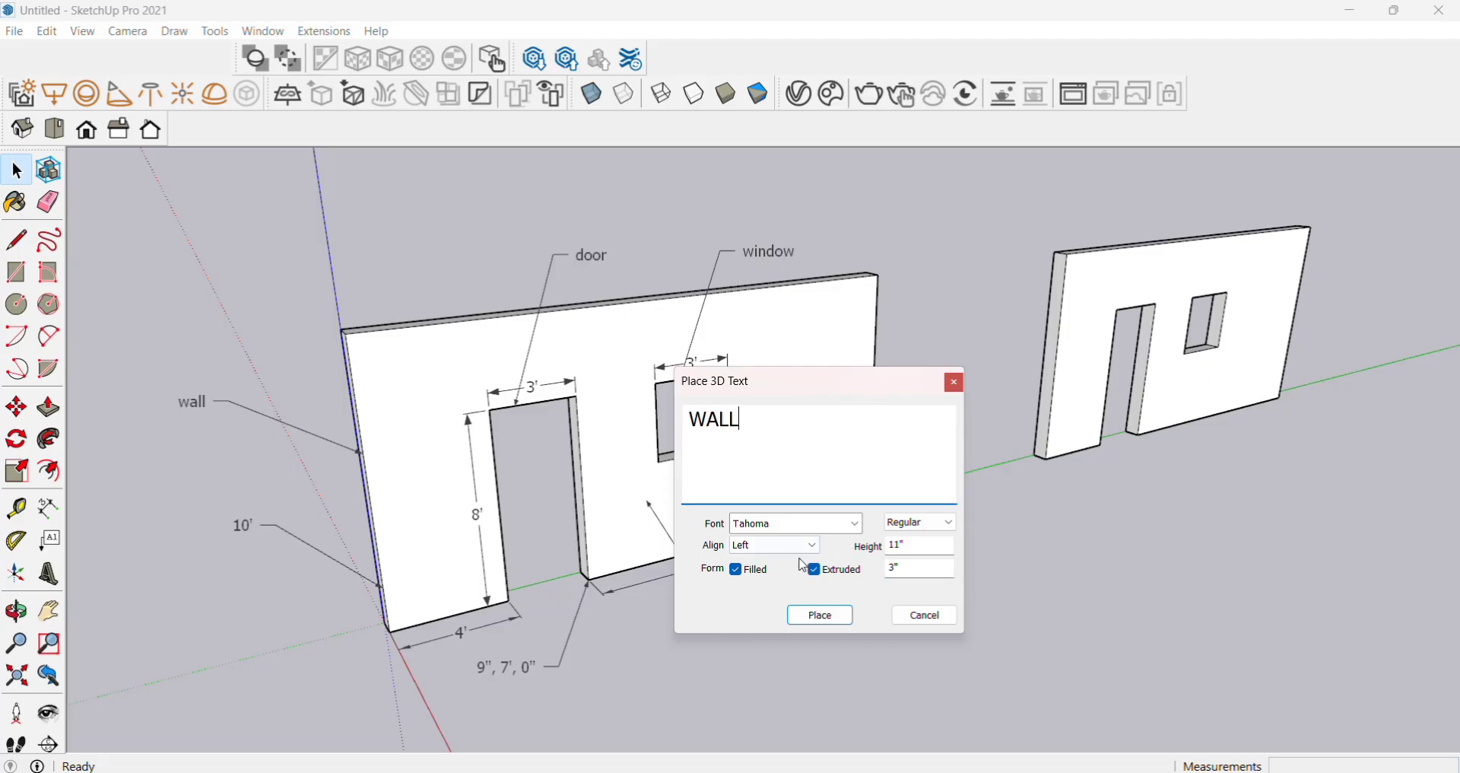
pyautogui.click(805, 623)
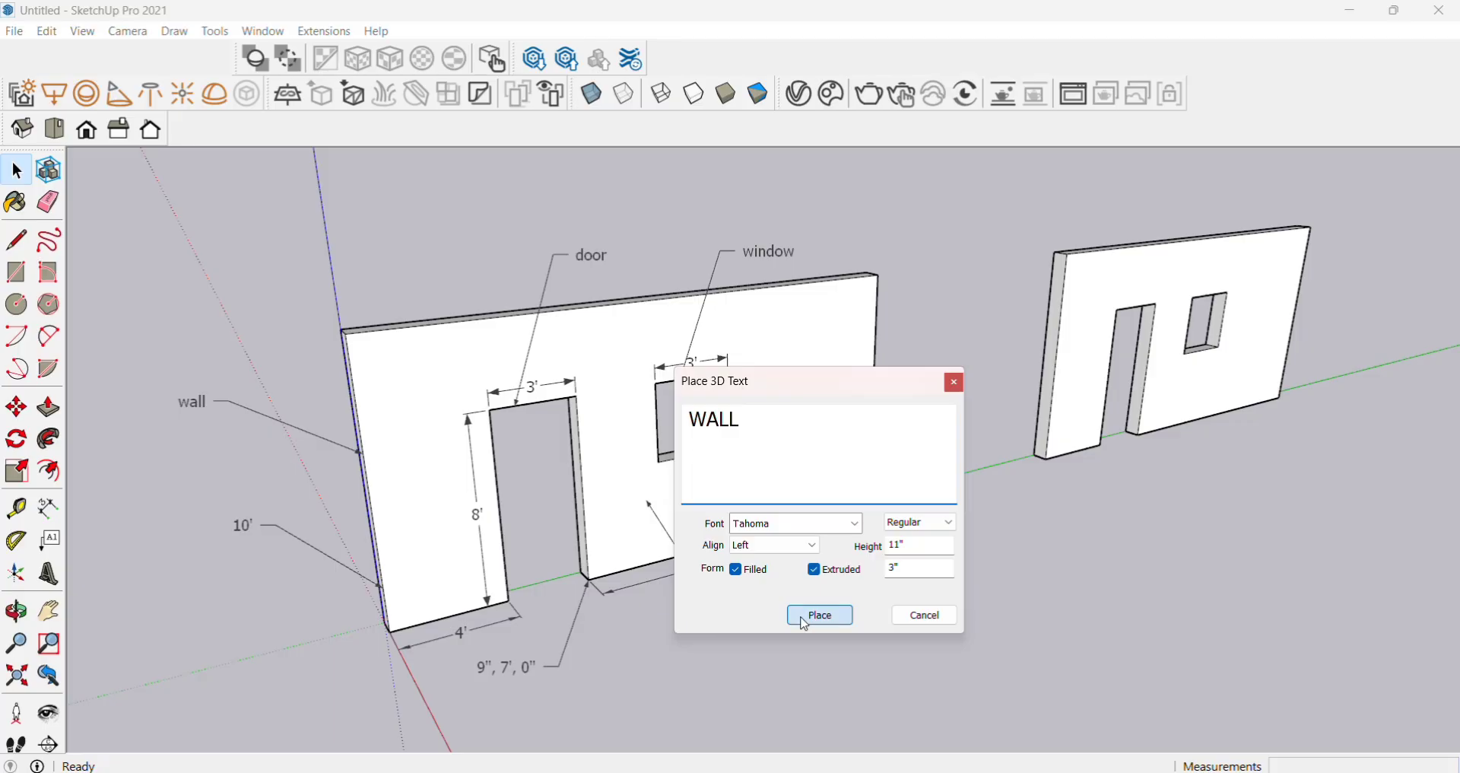
# Place the WALL 3D text on the original wall's front face, near the upper edge between the door and window openings.
pyautogui.scroll(1, 618, 524)
pyautogui.scroll(1, 617, 525)
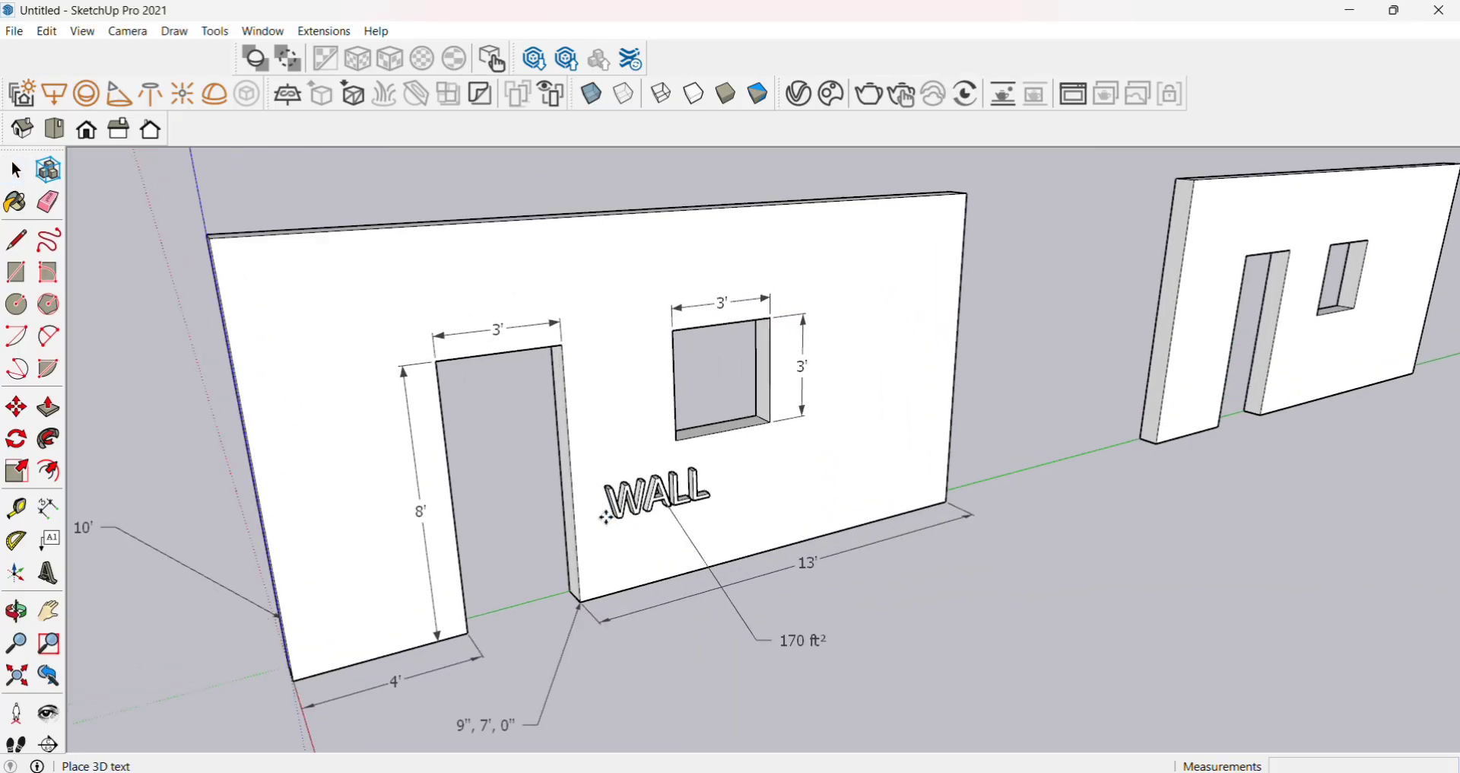
pyautogui.scroll(1, 468, 309)
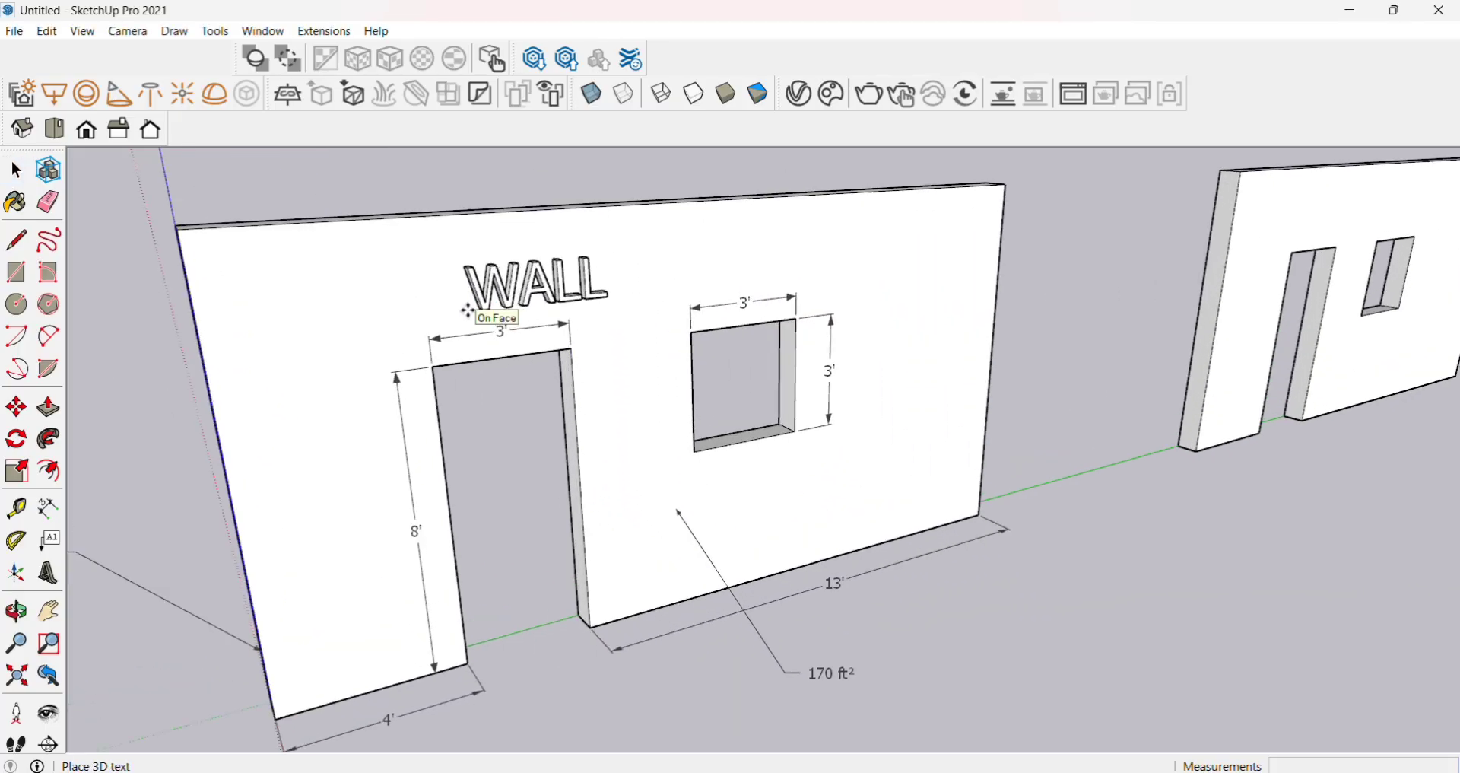
pyautogui.click(467, 309)
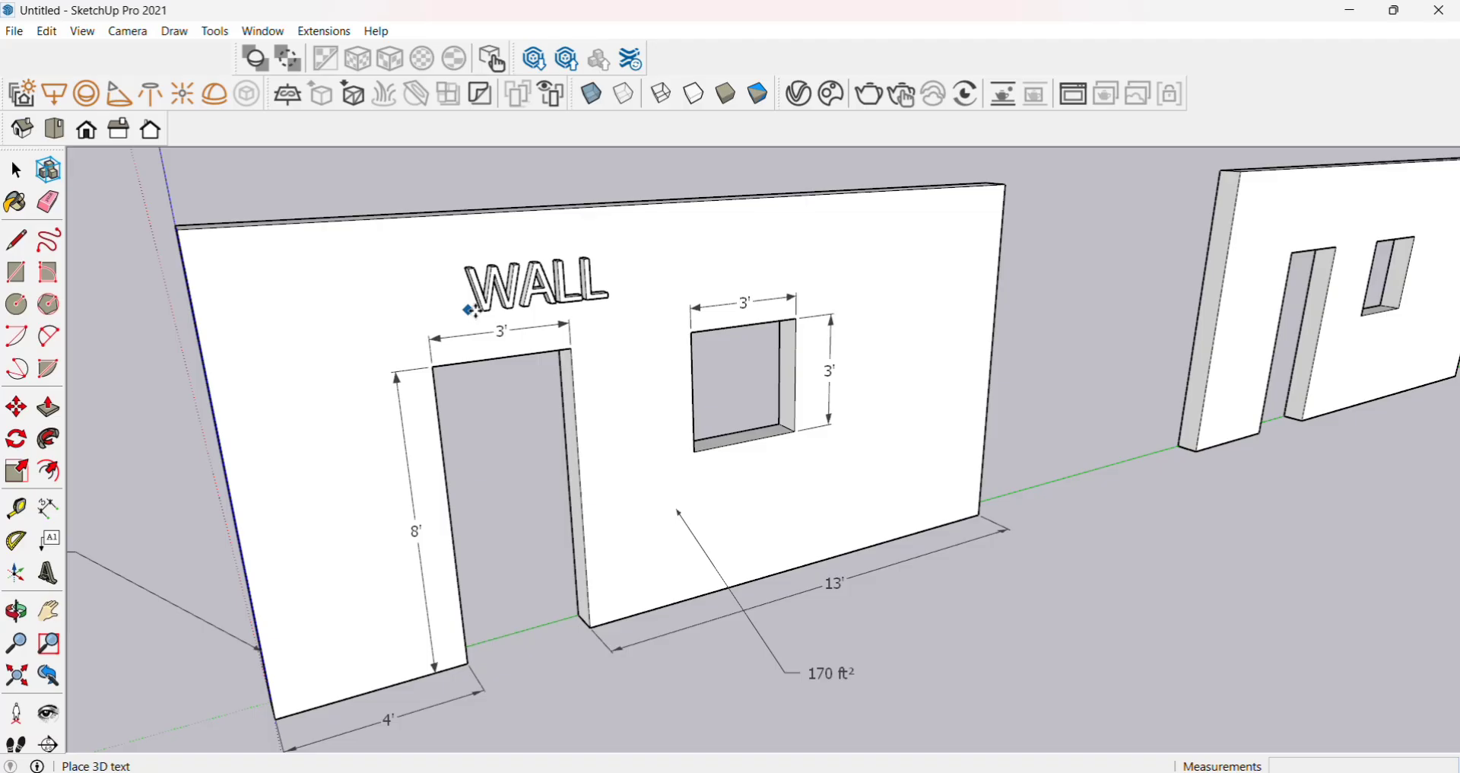
pyautogui.scroll(3, 772, 414)
pyautogui.scroll(-1, 795, 400)
pyautogui.scroll(2, 798, 401)
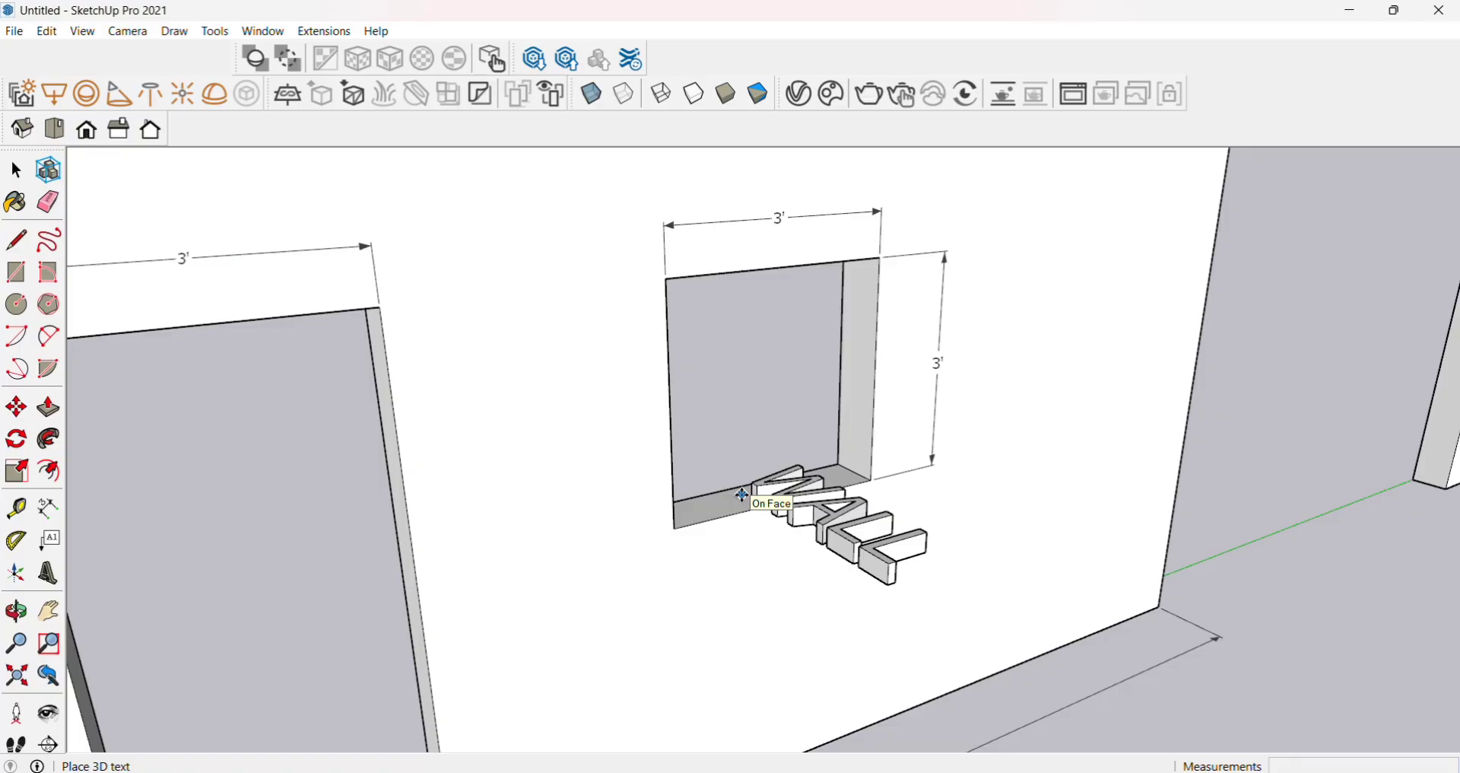
pyautogui.scroll(-5, 743, 495)
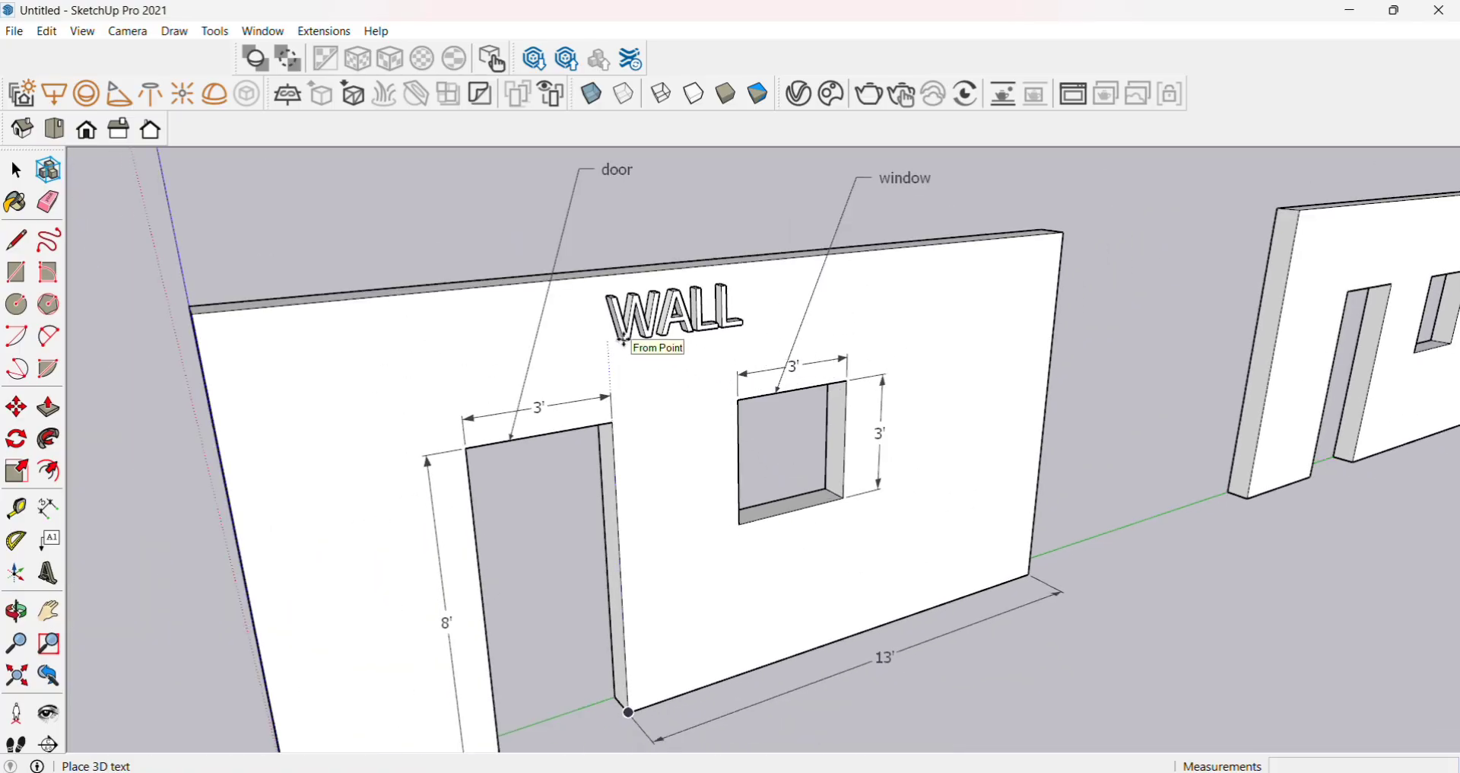
pyautogui.click(622, 341)
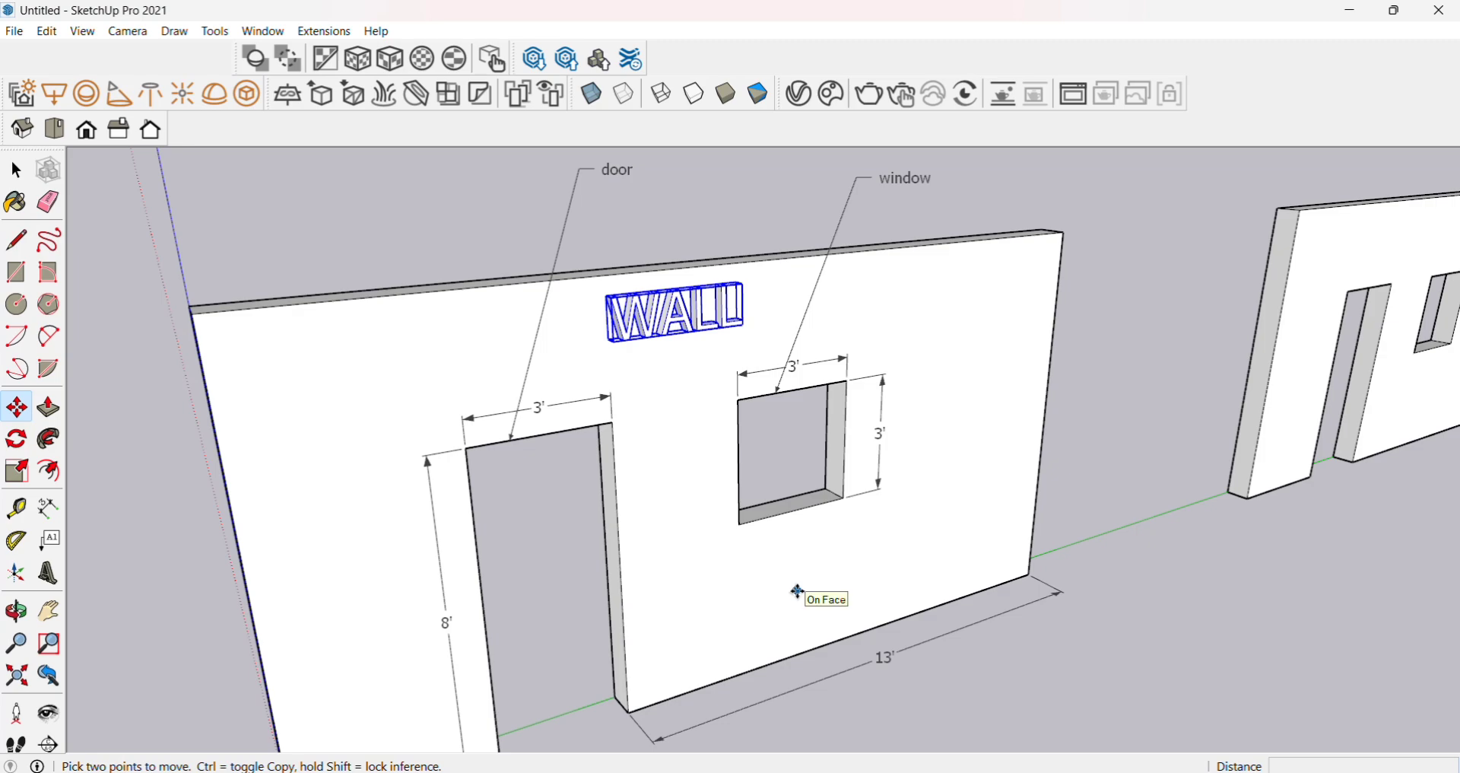
pyautogui.press('space')
pyautogui.click(736, 213)
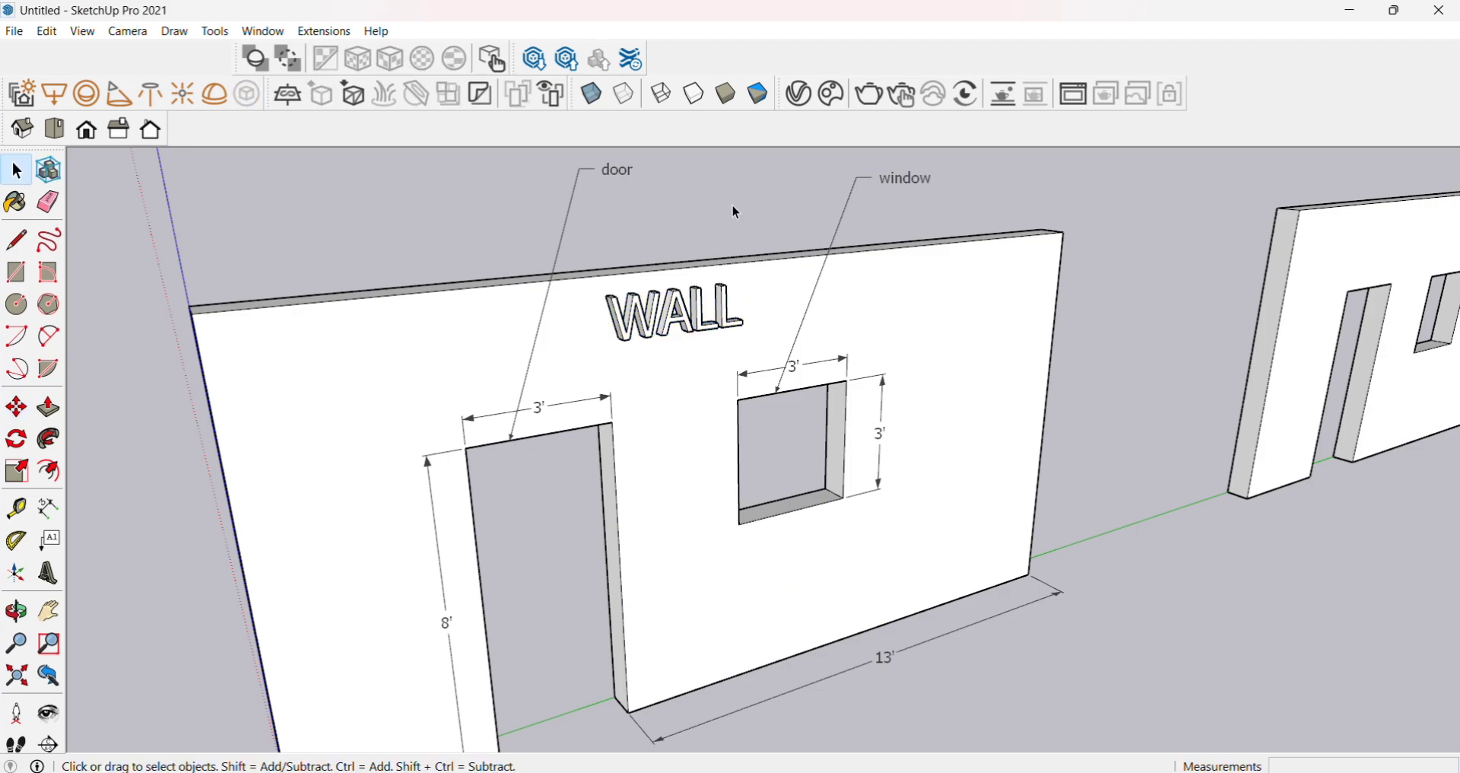
# Create a 3D text reading DOOR and place it on the wall face directly above the door opening's width dimension.
pyautogui.click(51, 541)
pyautogui.click(48, 572)
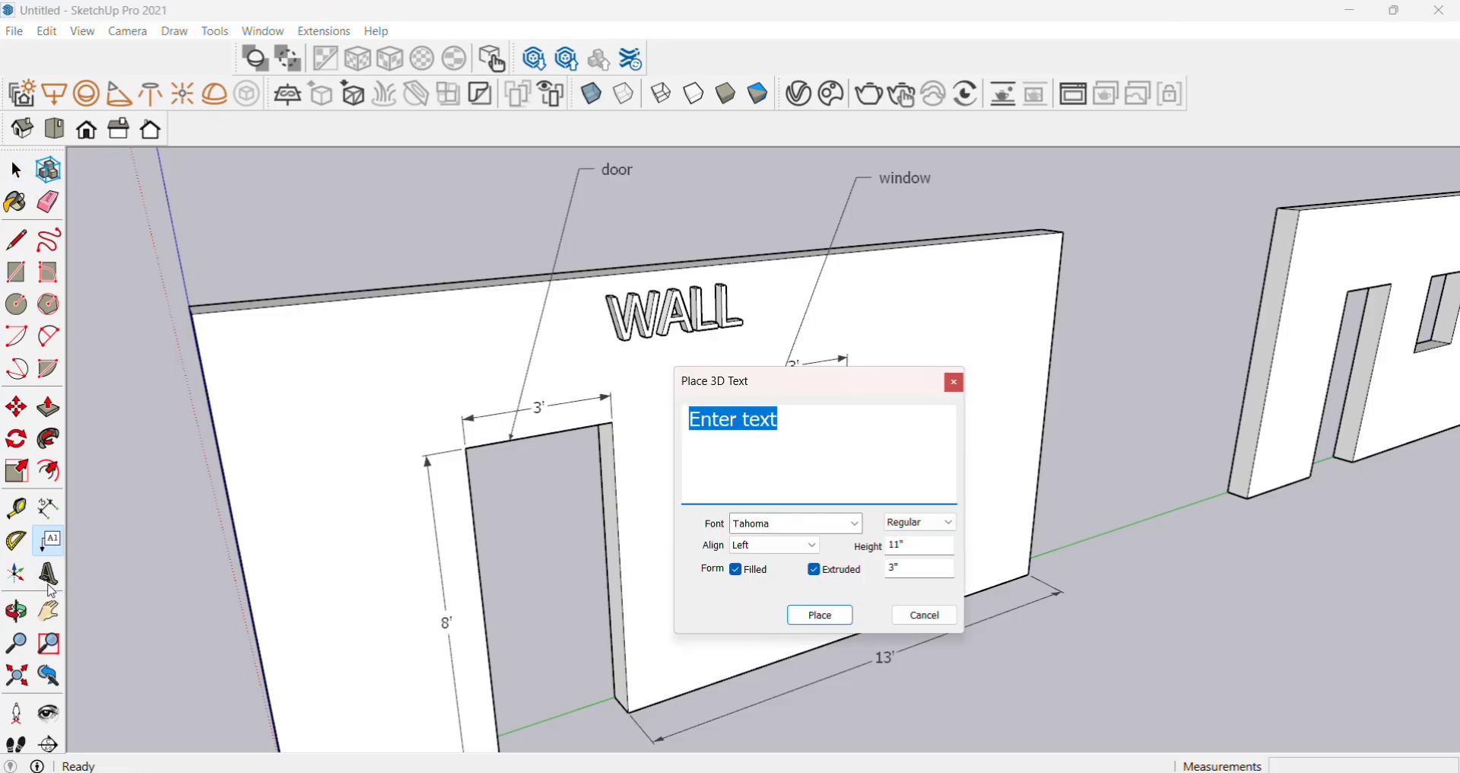
pyautogui.write('DOOR')
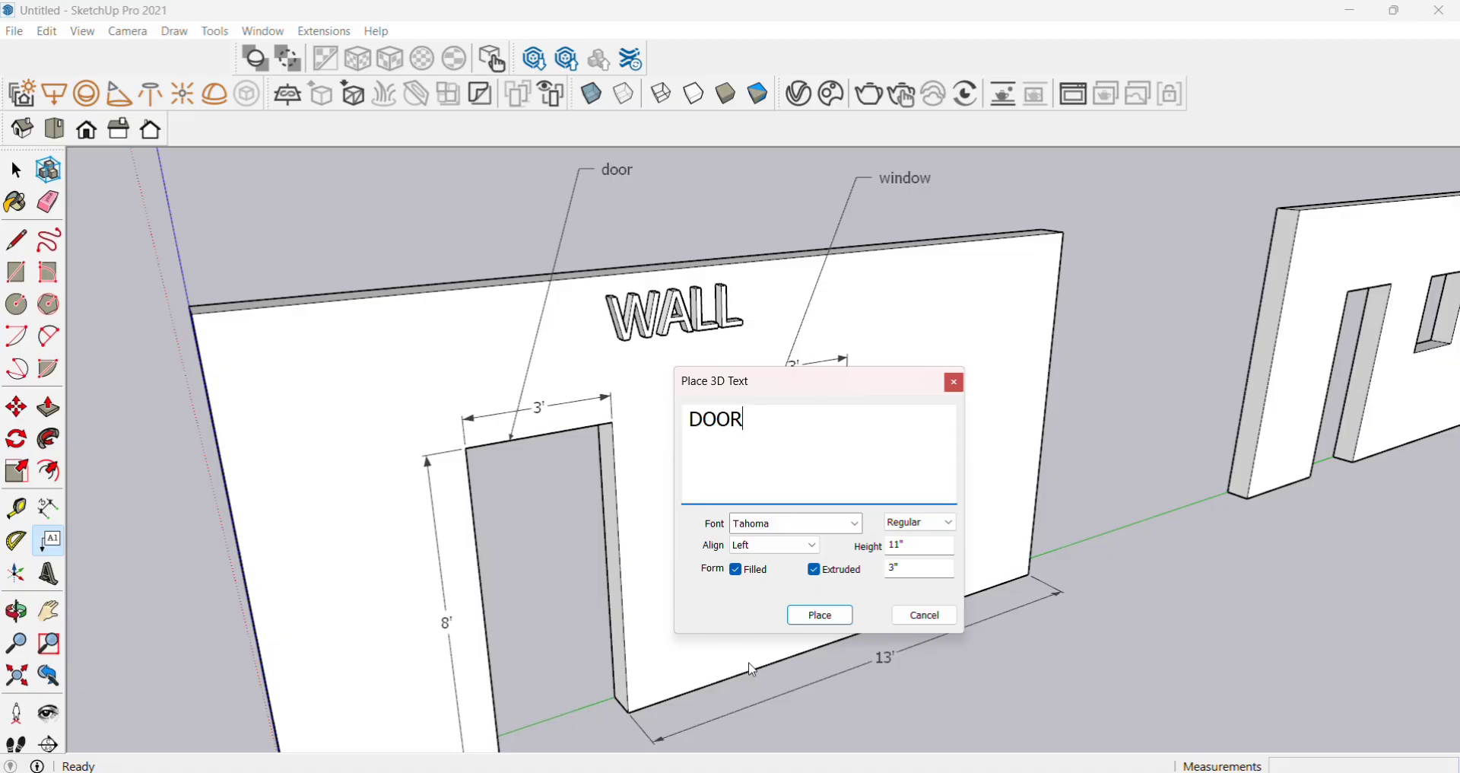
pyautogui.click(814, 618)
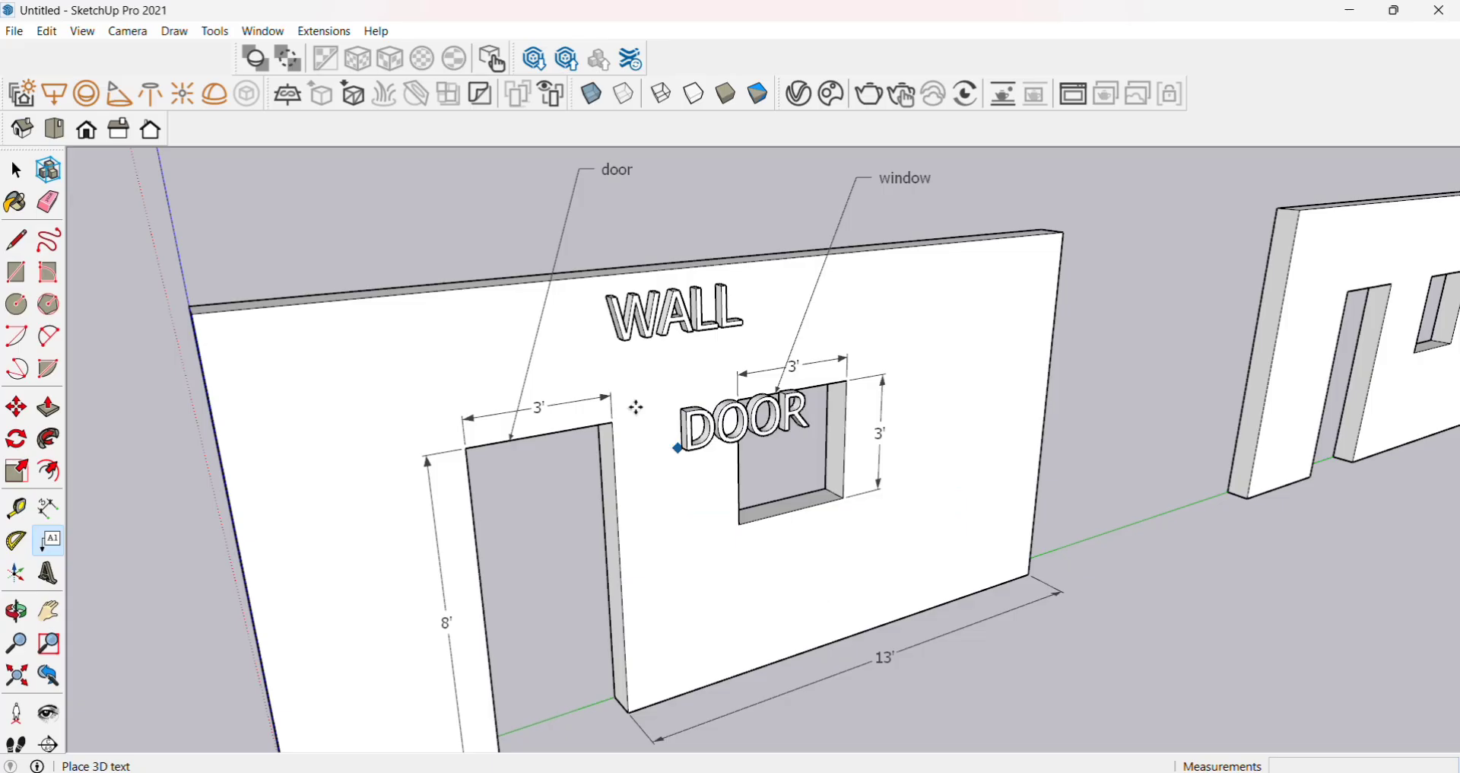
pyautogui.scroll(2, 505, 385)
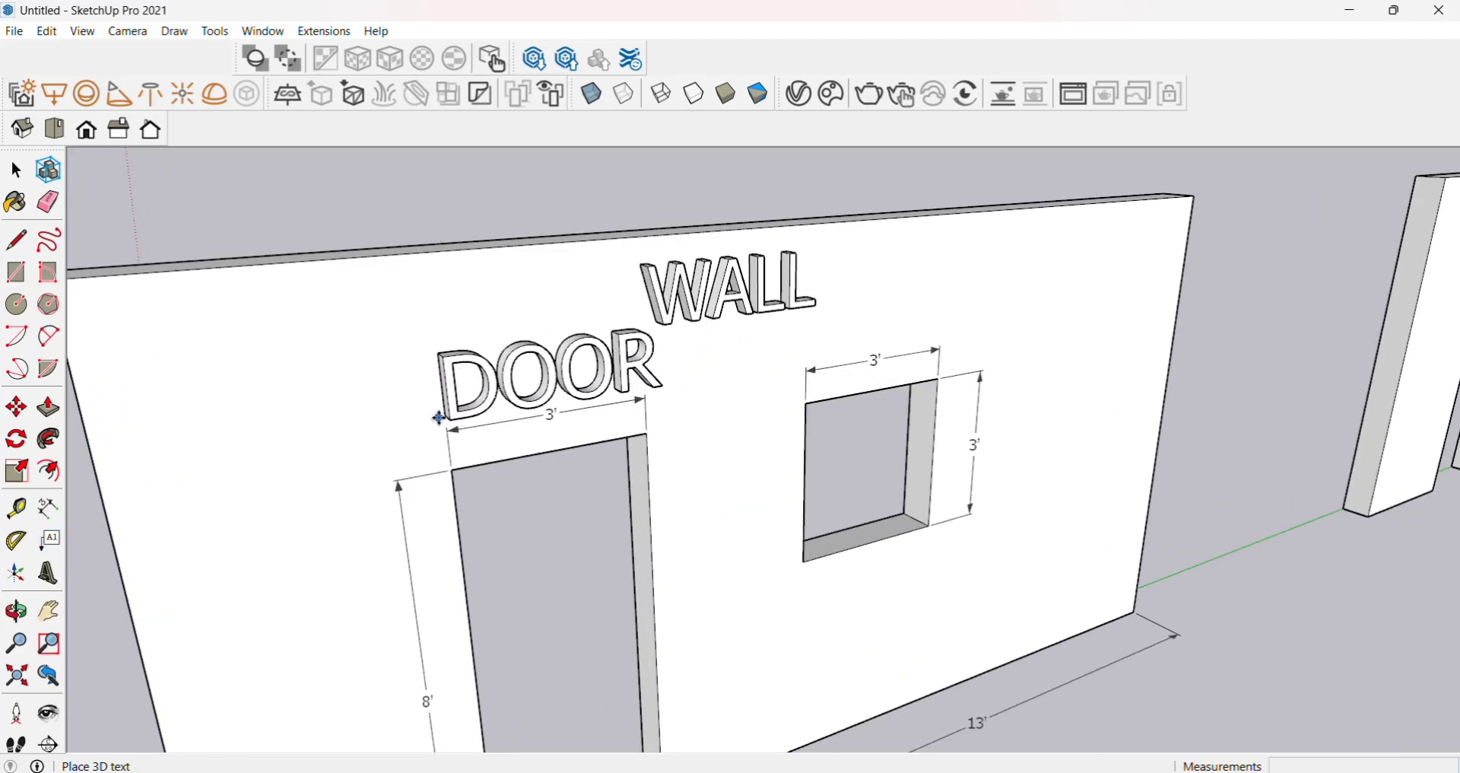
pyautogui.click(435, 416)
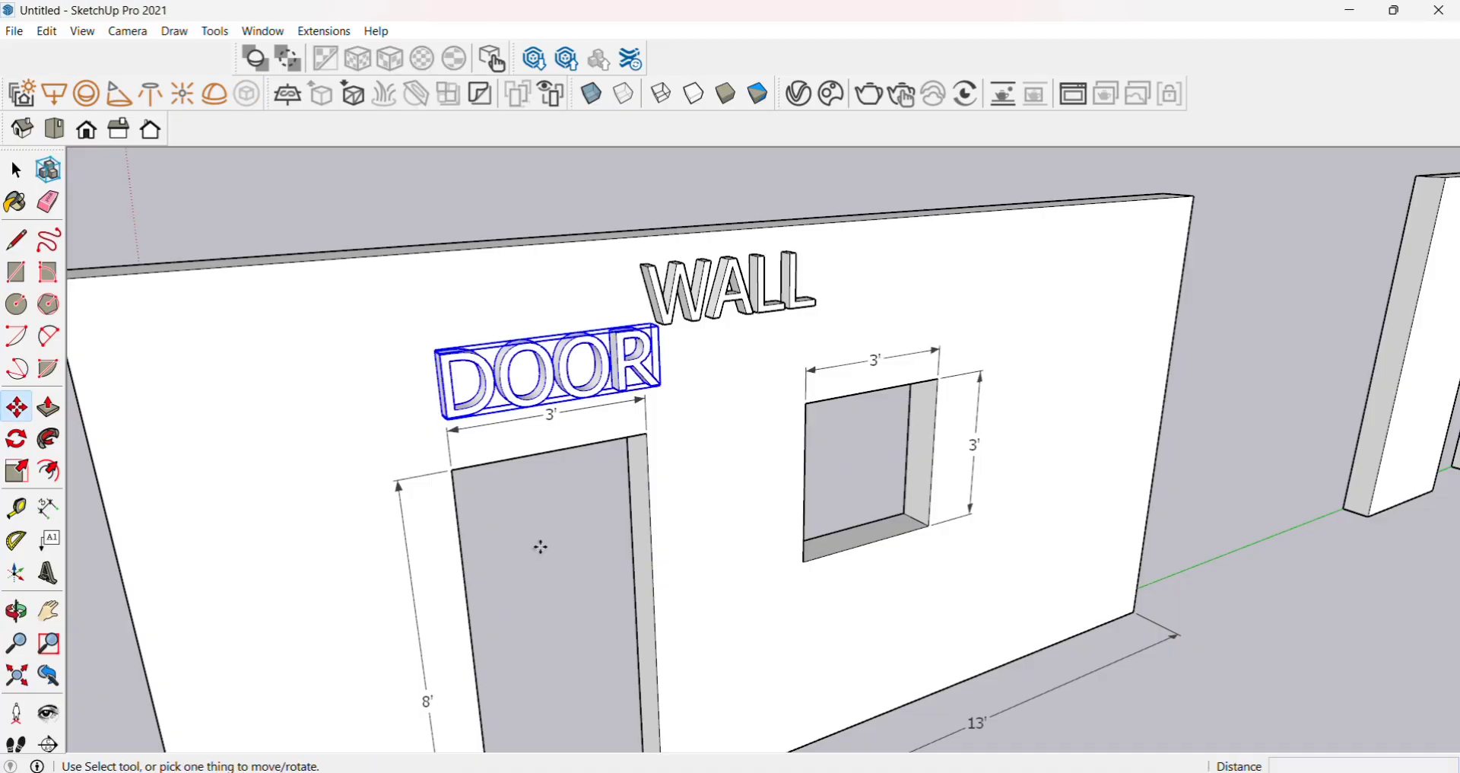
pyautogui.press('space')
pyautogui.scroll(-5, 541, 552)
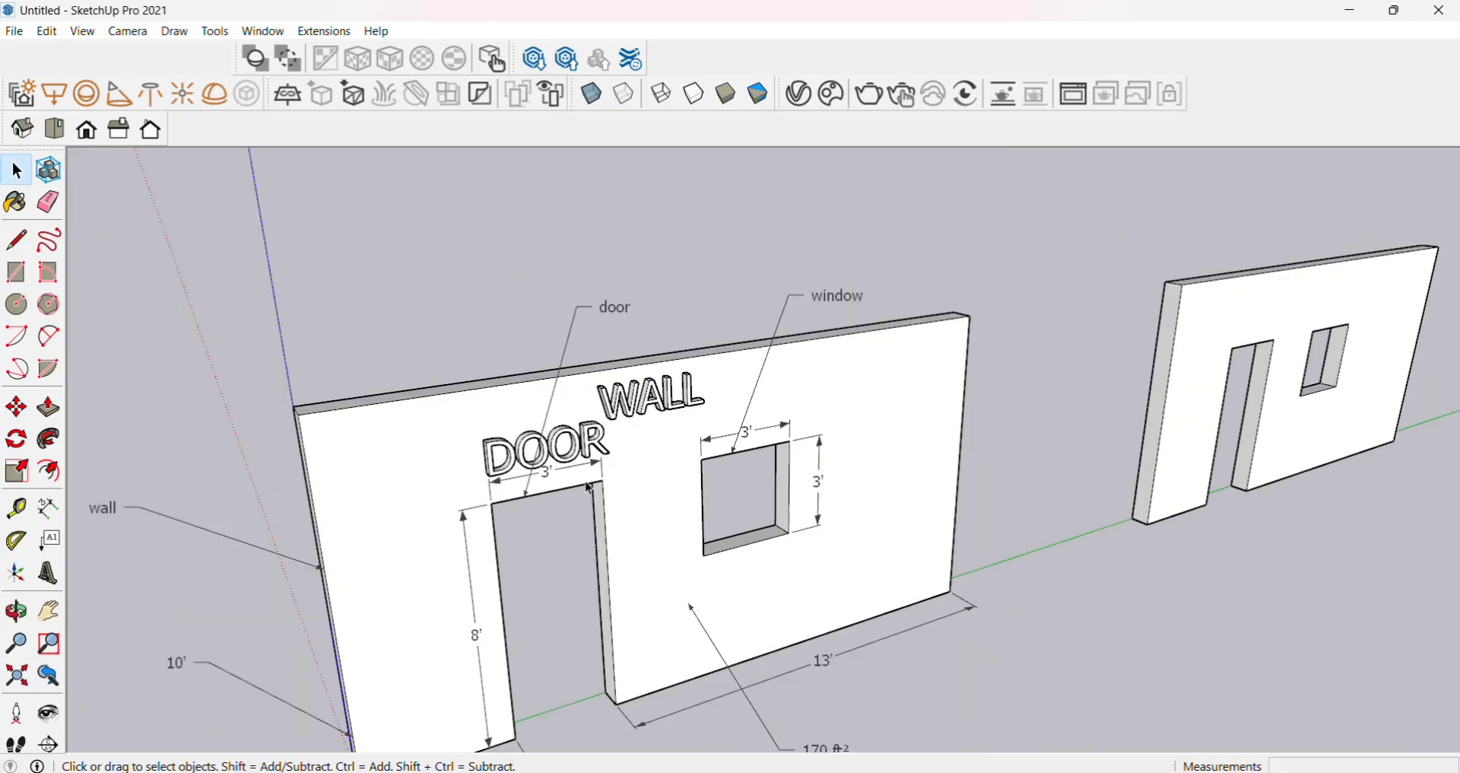
# Delete the "door" leader text label from the door opening.
pyautogui.scroll(4, 568, 458)
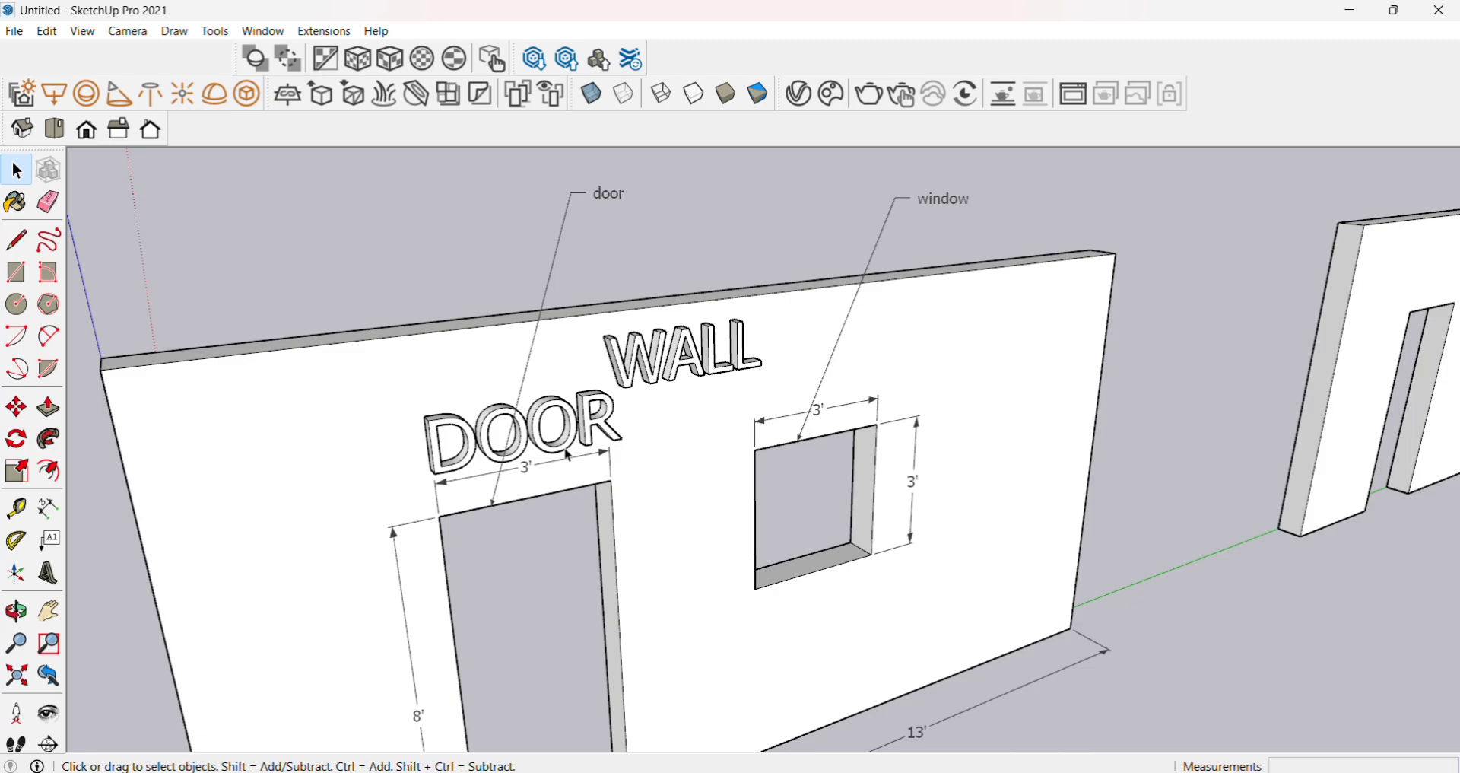
pyautogui.click(568, 455)
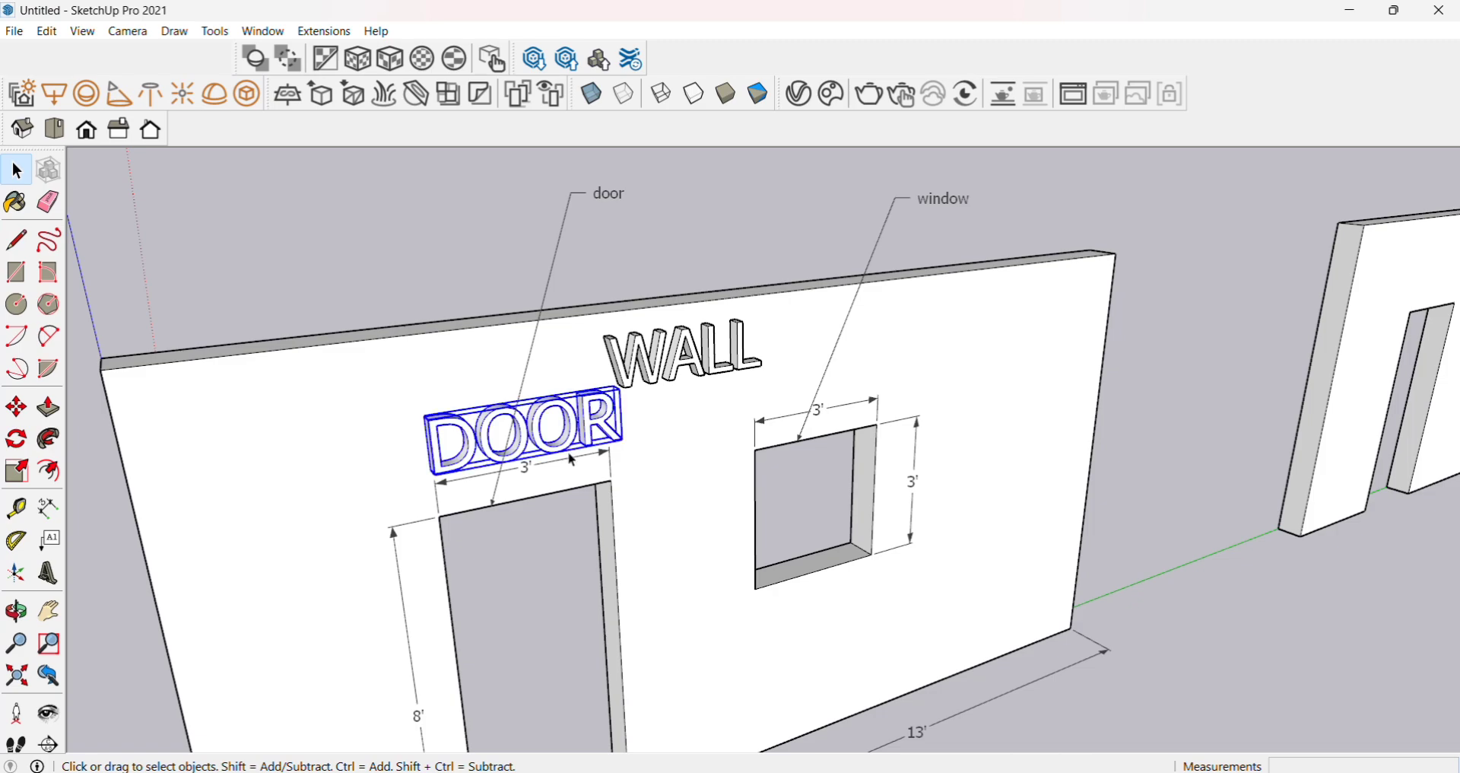
pyautogui.click(676, 375)
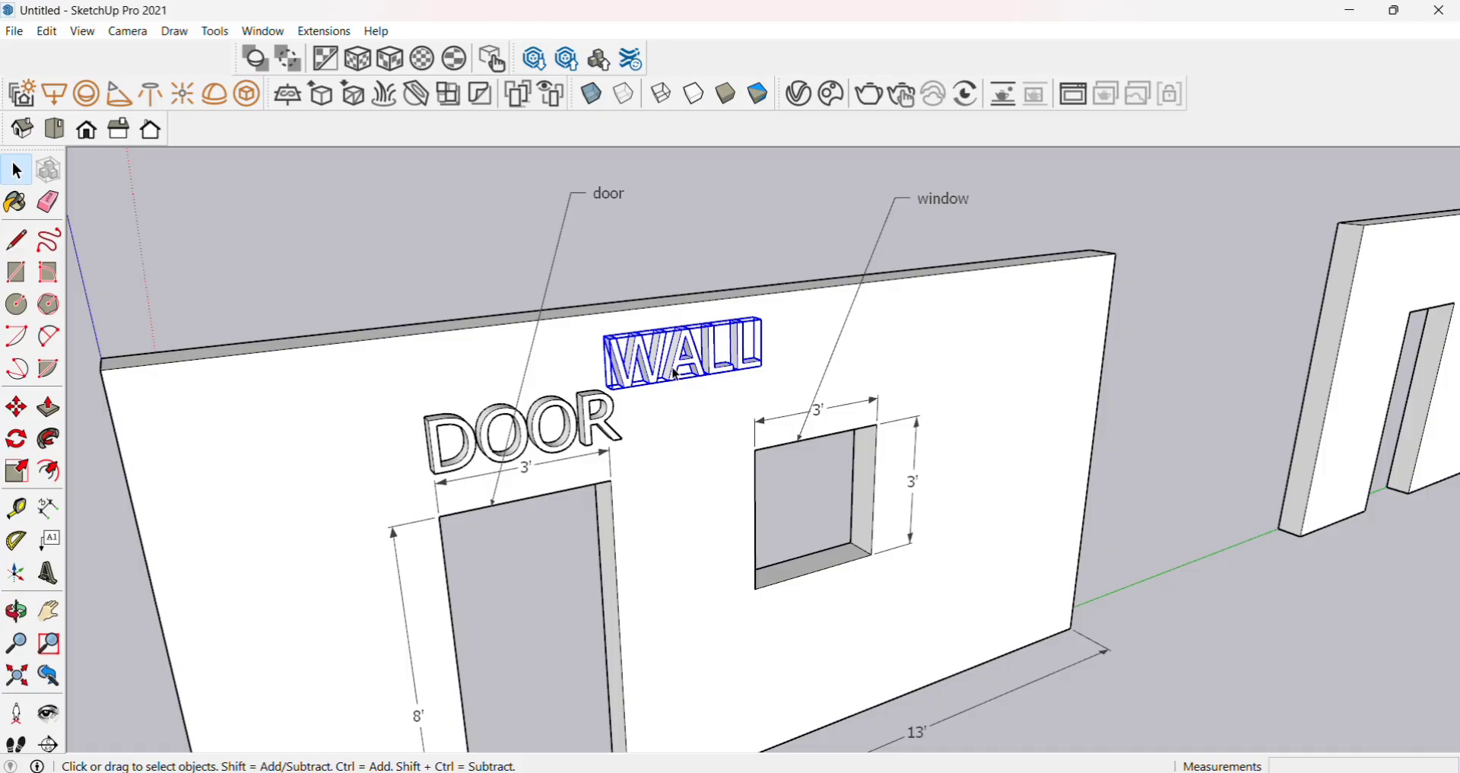
pyautogui.click(614, 204)
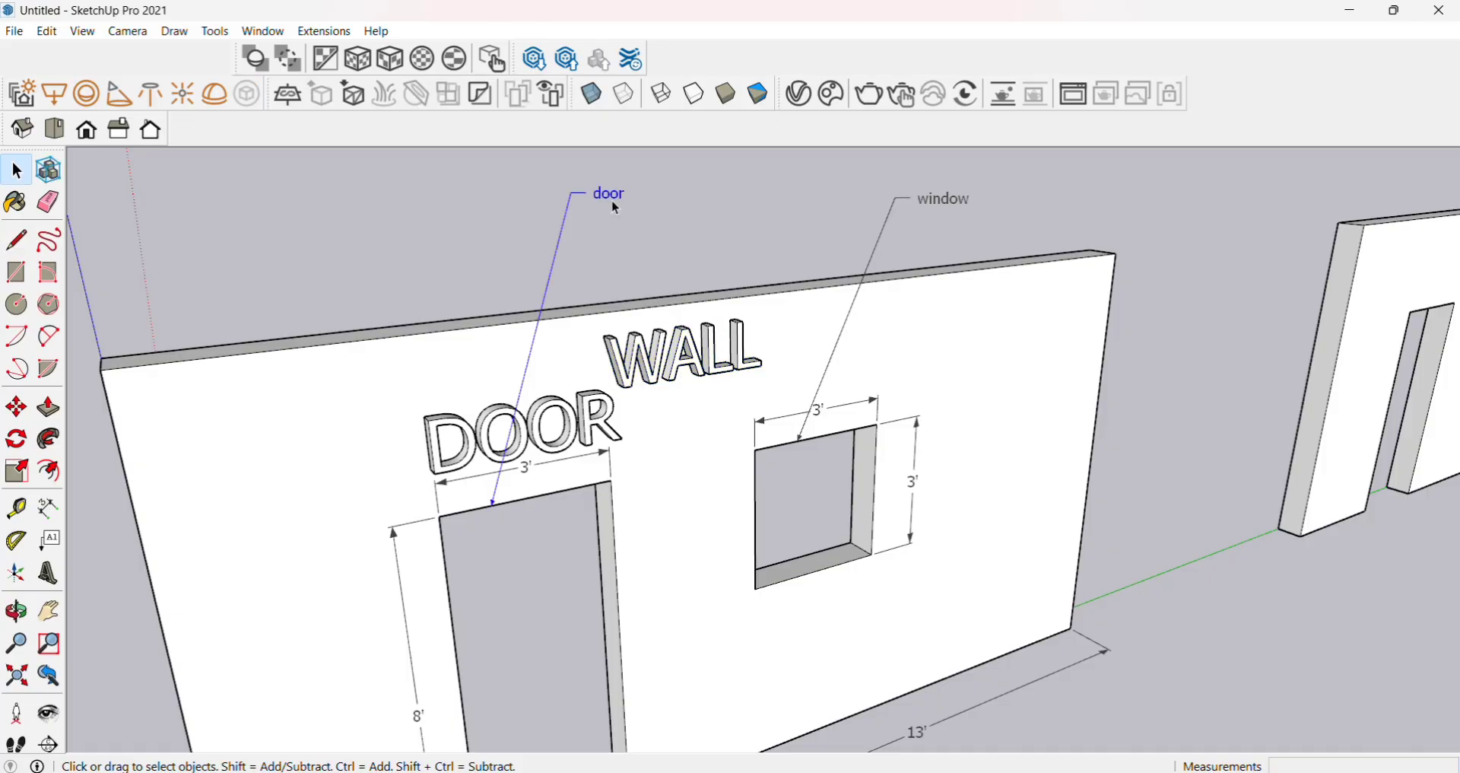
pyautogui.press('Delete')
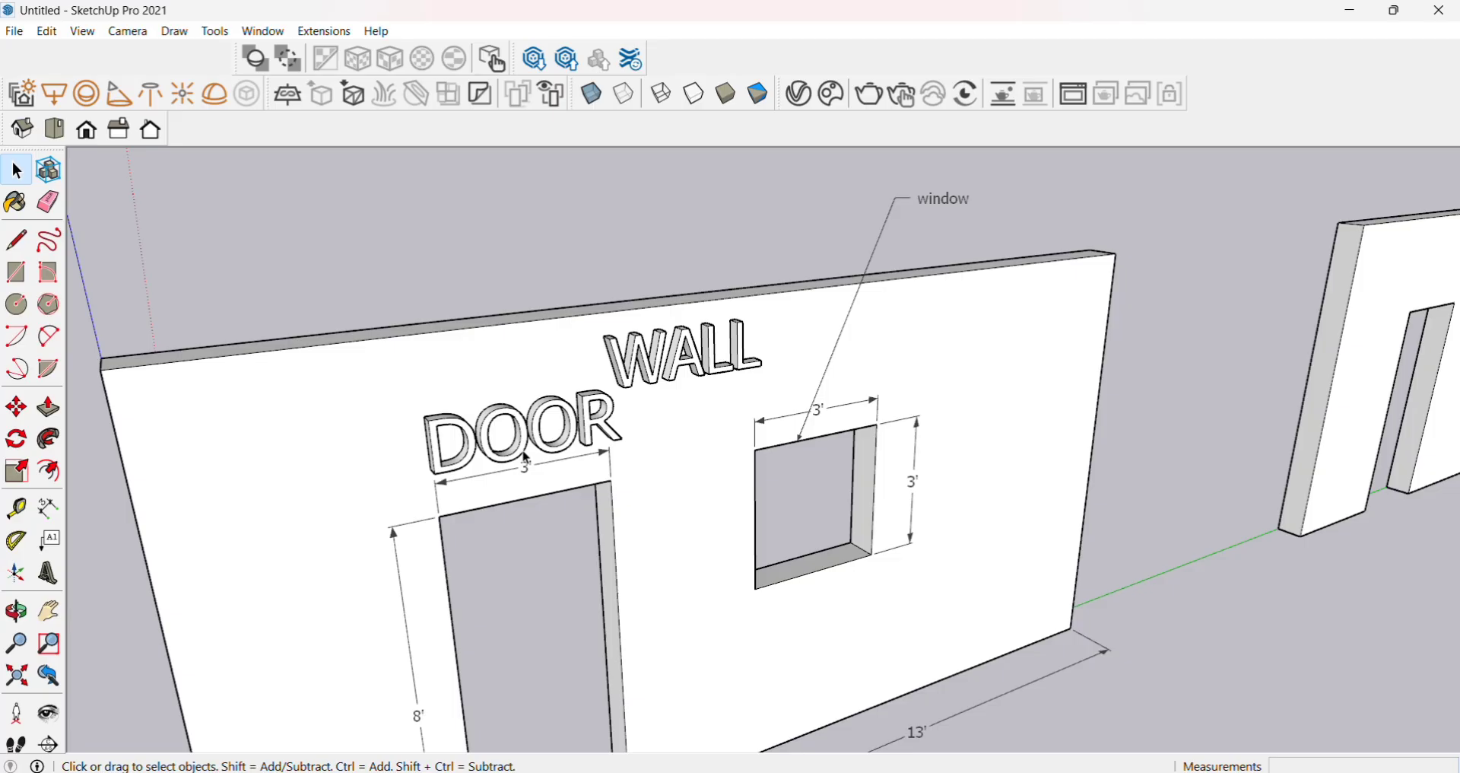
# Open the DOOR 3D text for editing and push the letter D's front face back about 3/4".
pyautogui.click(503, 419)
pyautogui.doubleClick(503, 420)
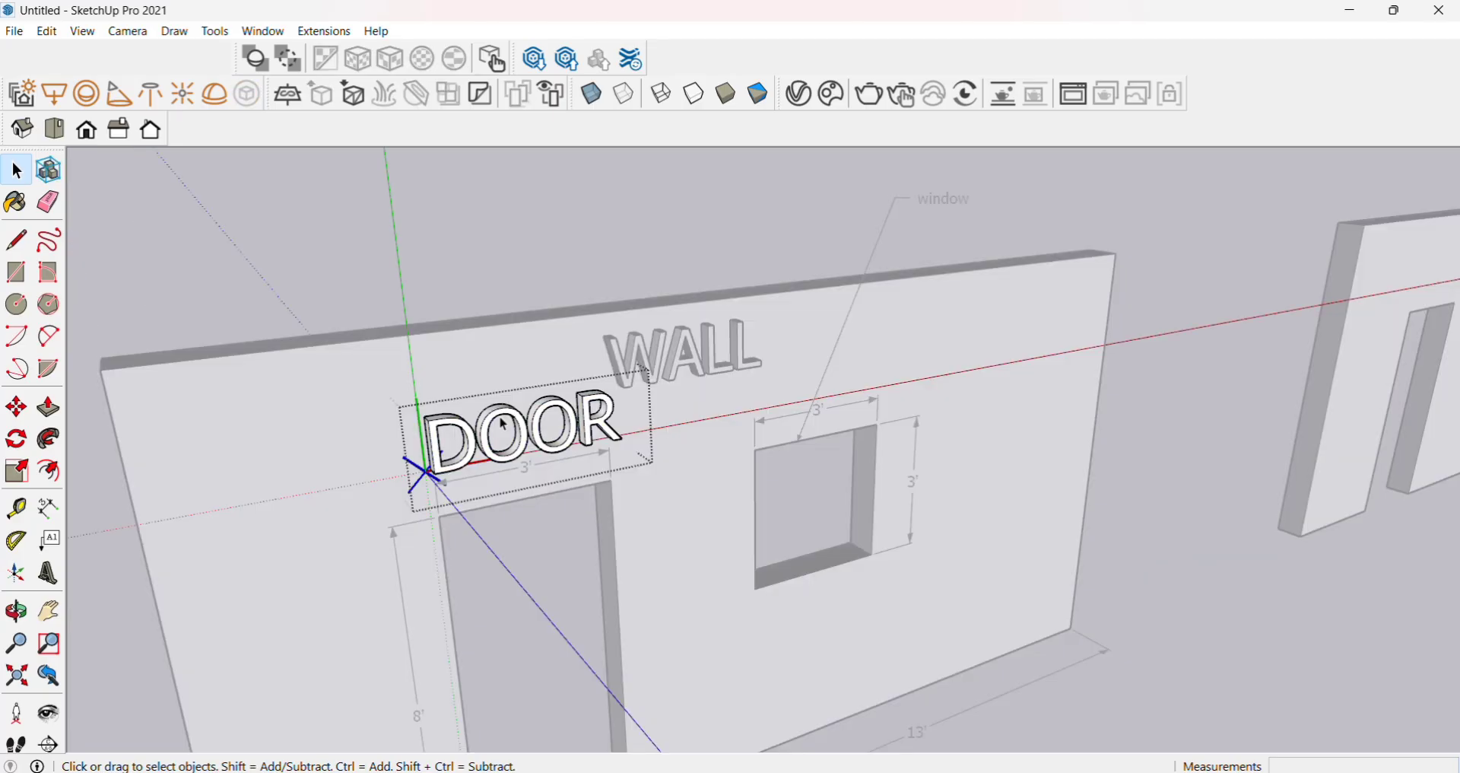
pyautogui.scroll(2, 344, 462)
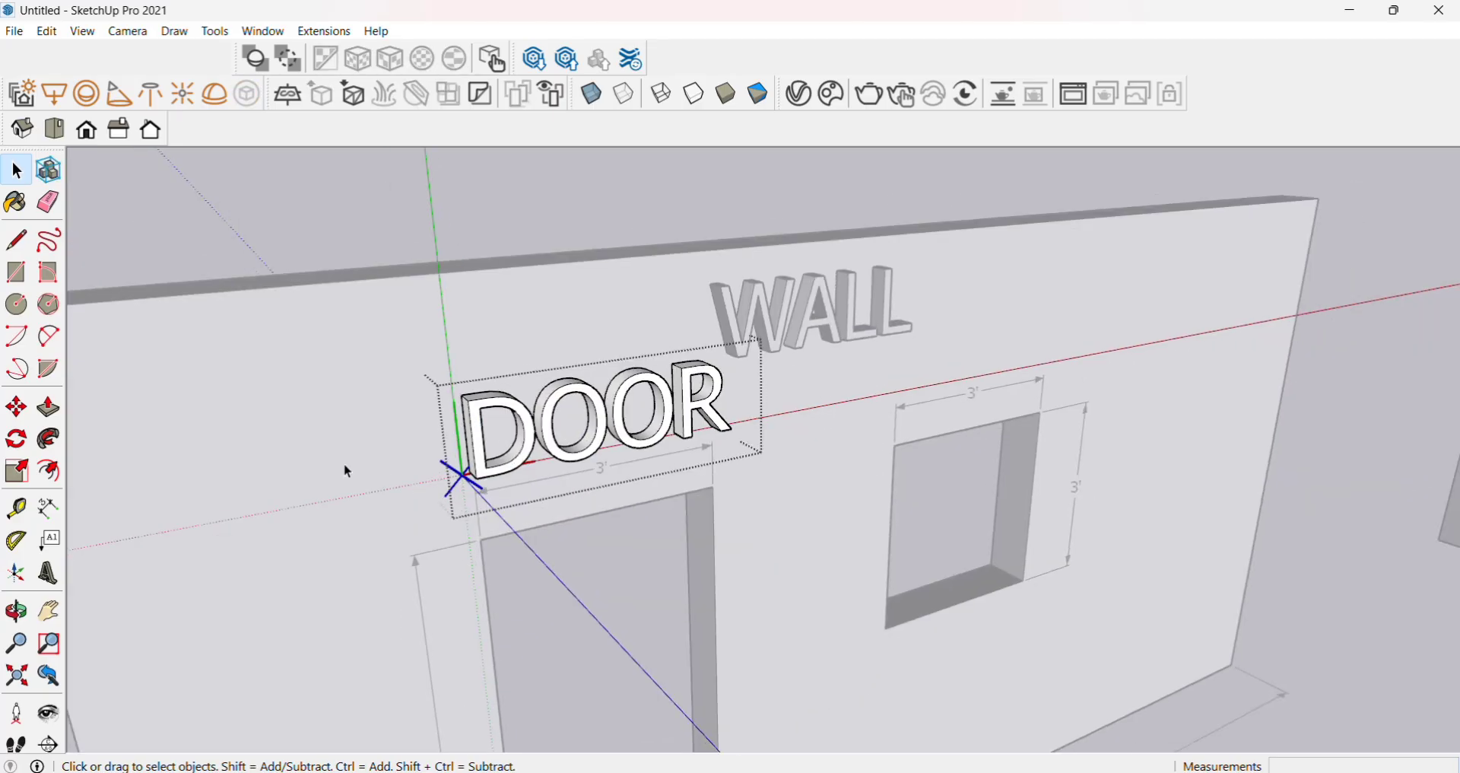
pyautogui.scroll(2, 345, 462)
pyautogui.press('p')
pyautogui.scroll(1, 616, 405)
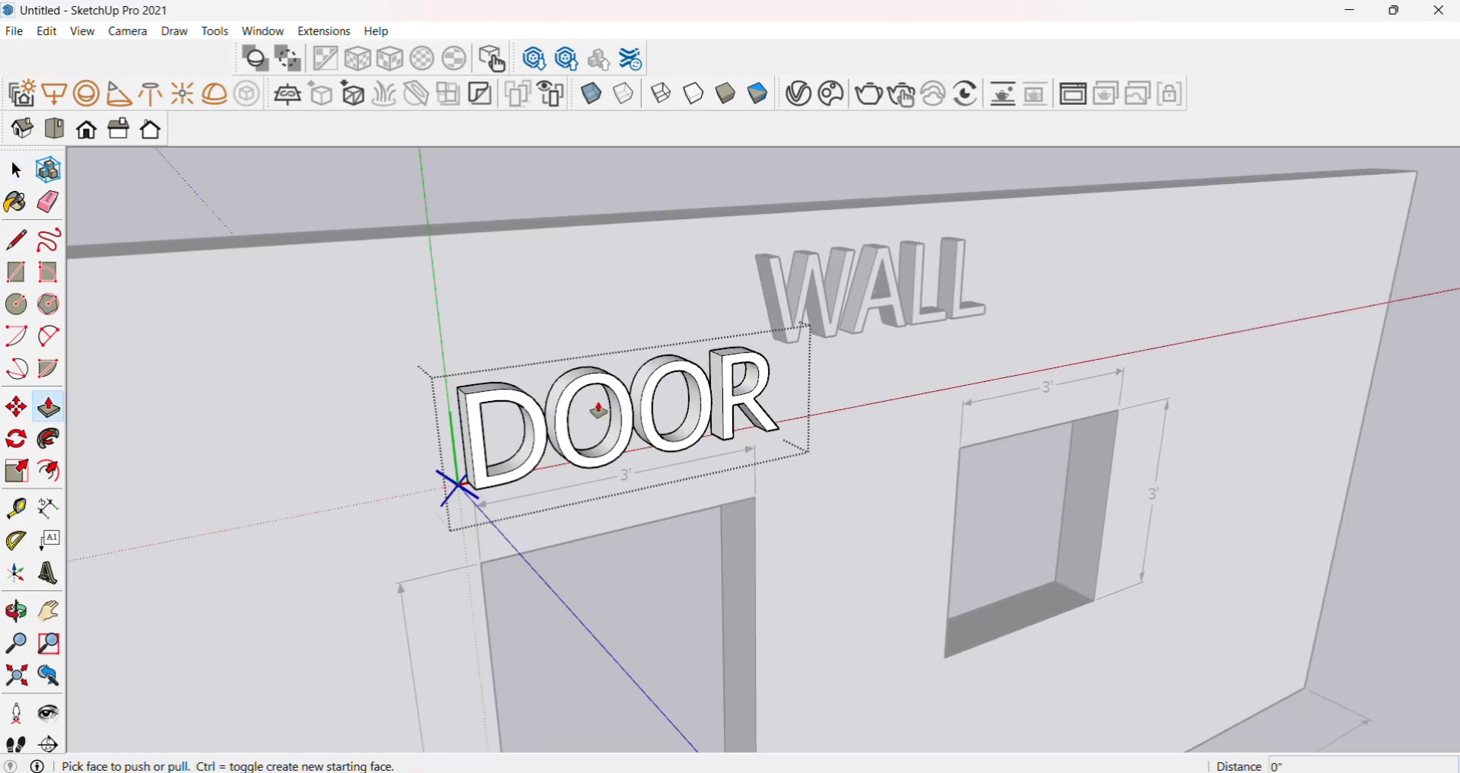
pyautogui.click(478, 399)
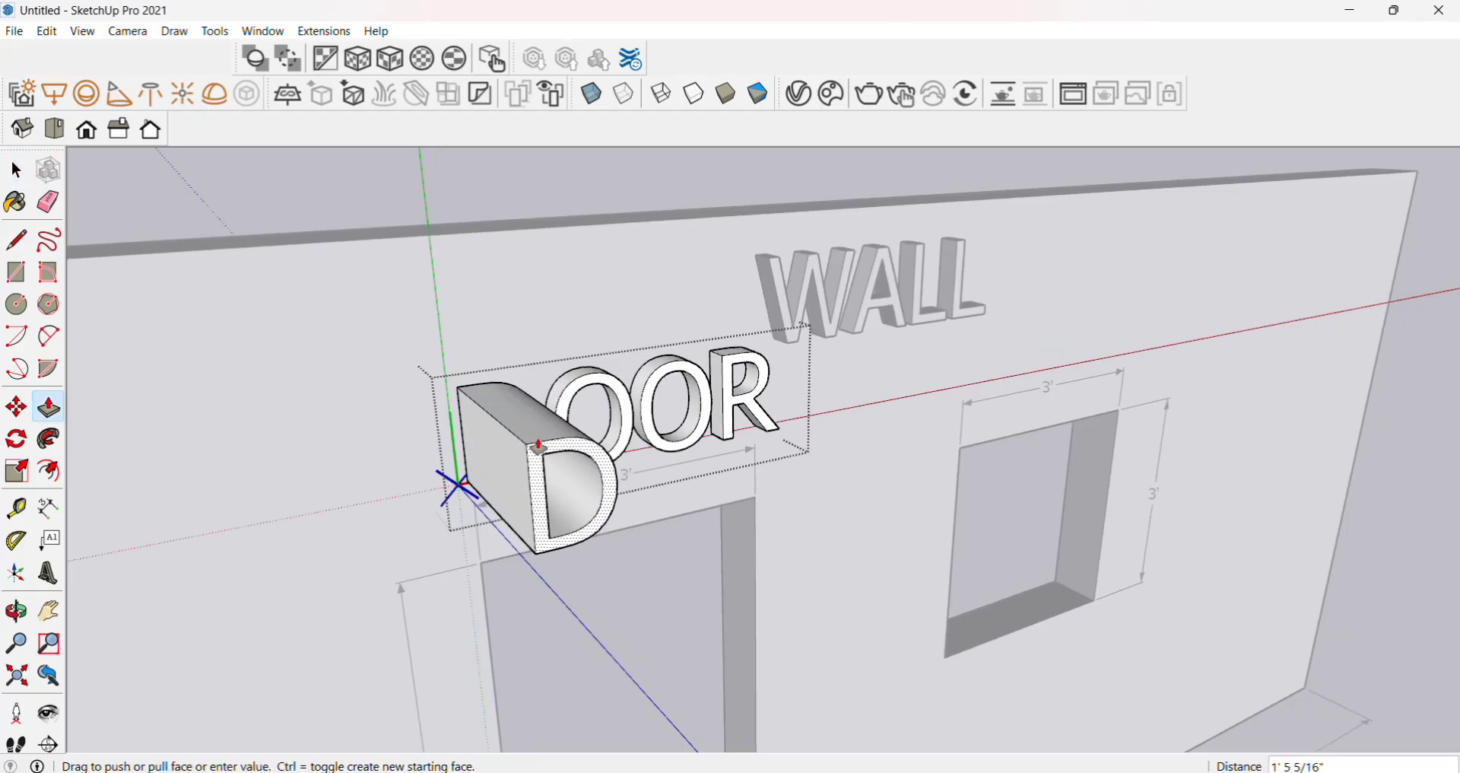
pyautogui.scroll(1, 486, 397)
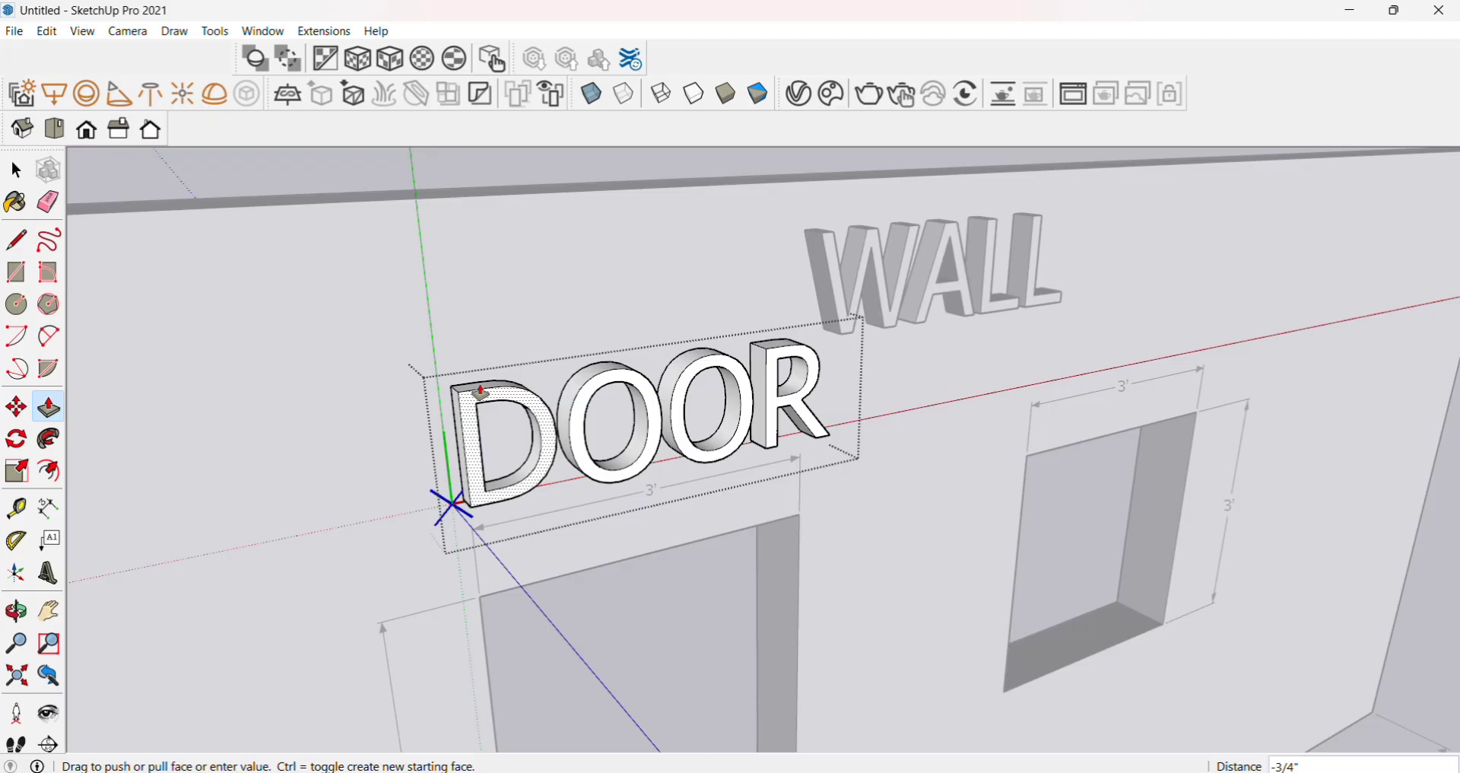
pyautogui.click(480, 392)
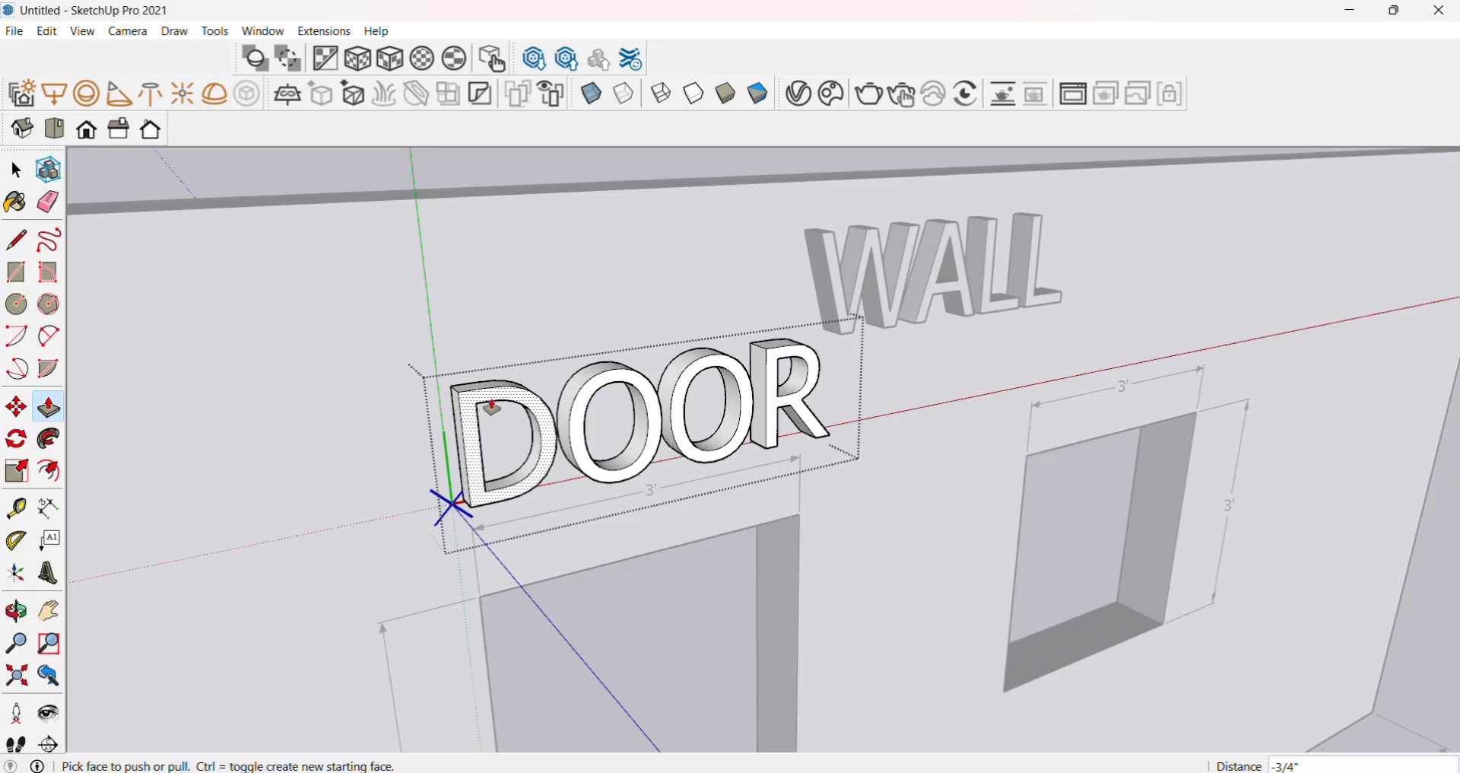
# Pull the front face of the first letter O in DOOR outward by about 2 5/16".
pyautogui.click(626, 378)
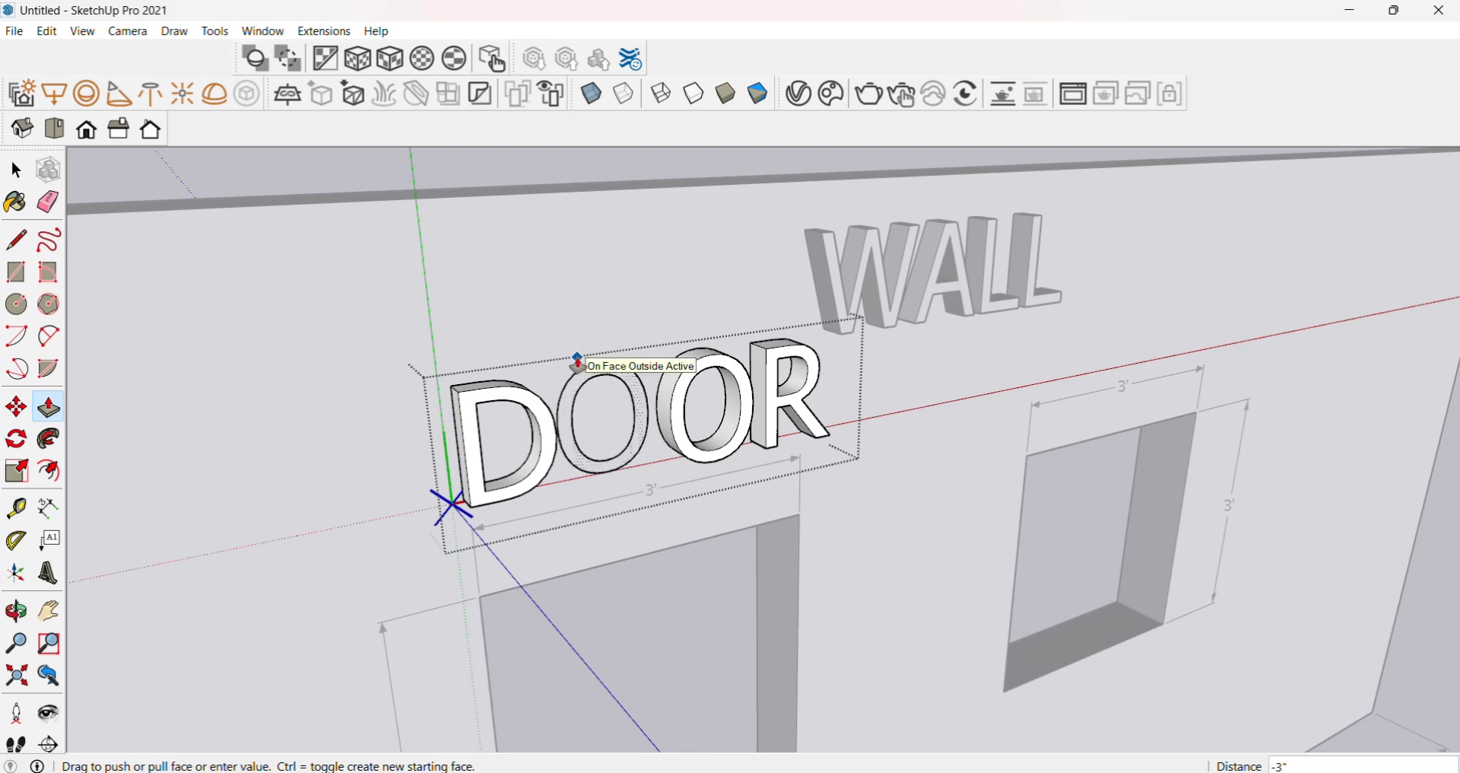
pyautogui.scroll(4, 590, 410)
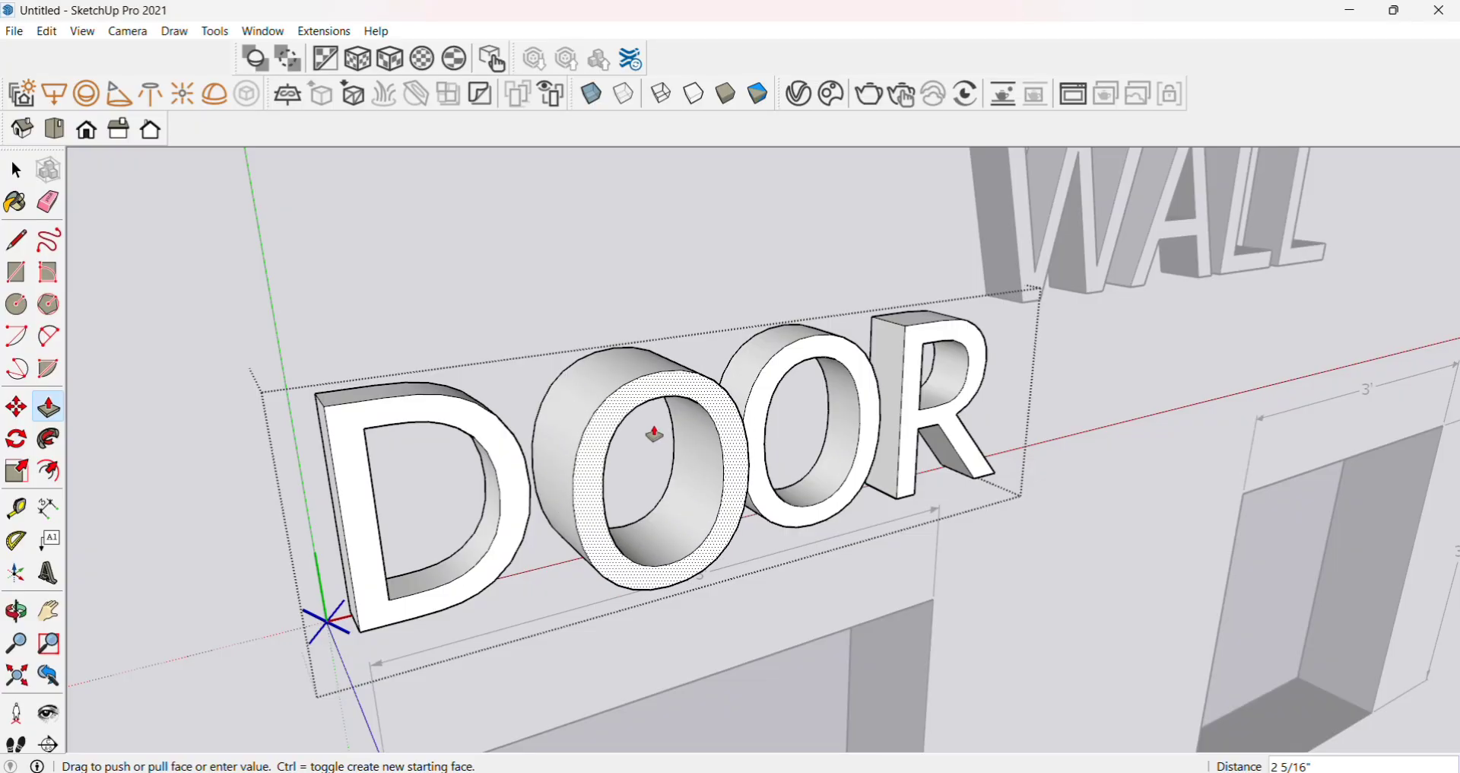
pyautogui.click(654, 434)
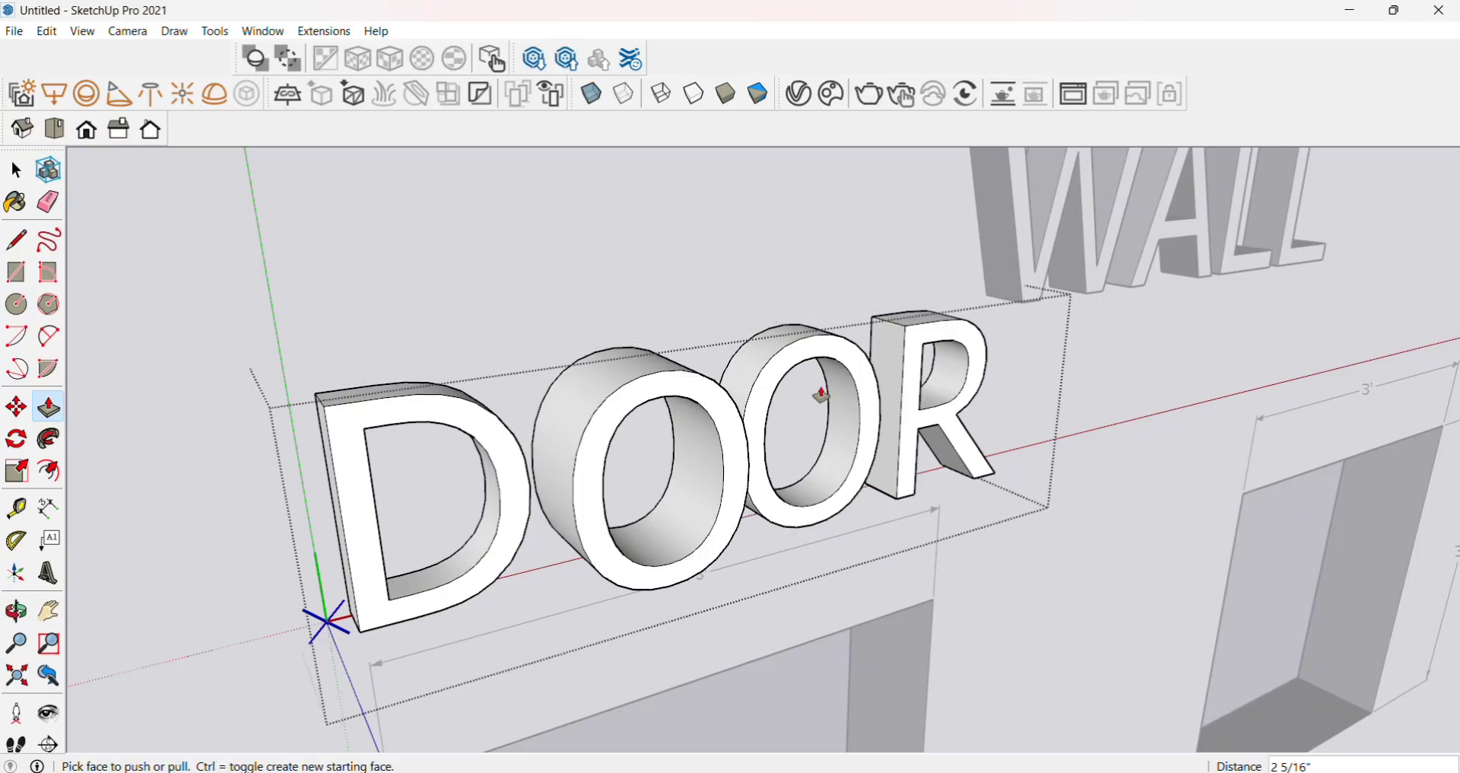
# Push the second O's front face back about 1/8" and the R's about 2 3/16", and leave the DOOR text's editing.
pyautogui.press('space')
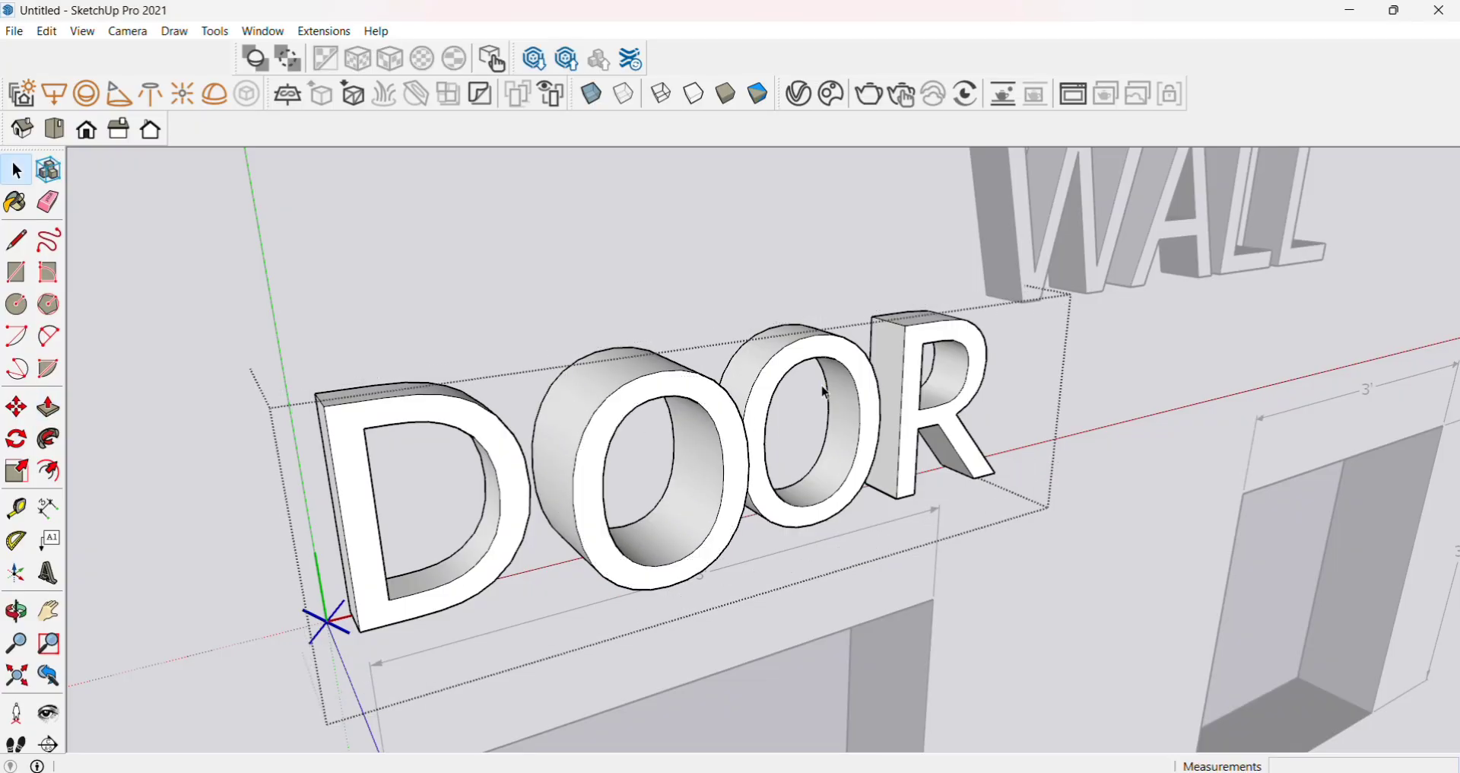
pyautogui.press('p')
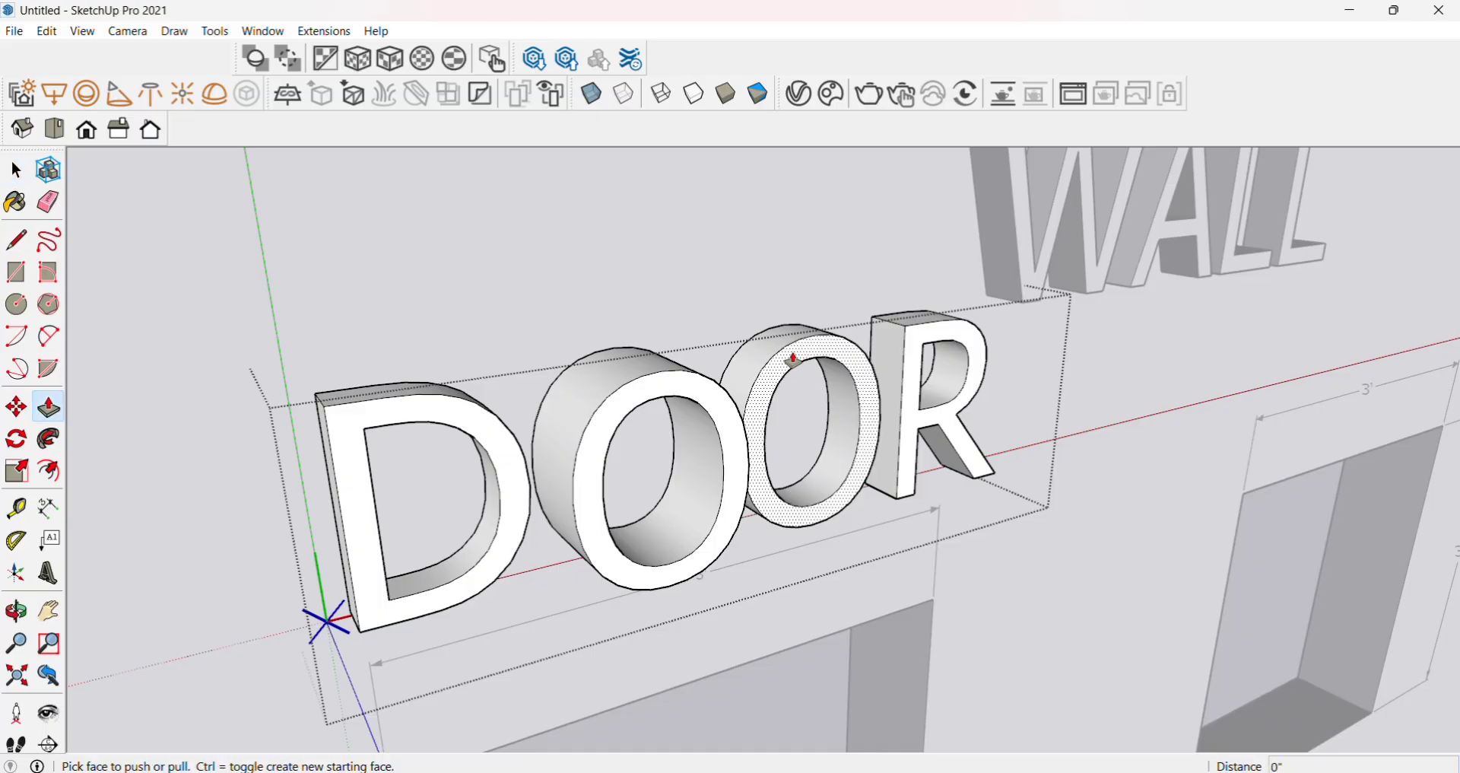
pyautogui.moveTo(795, 359)
pyautogui.mouseDown()
pyautogui.moveTo(860, 388)
pyautogui.moveTo(788, 368)
pyautogui.mouseUp()
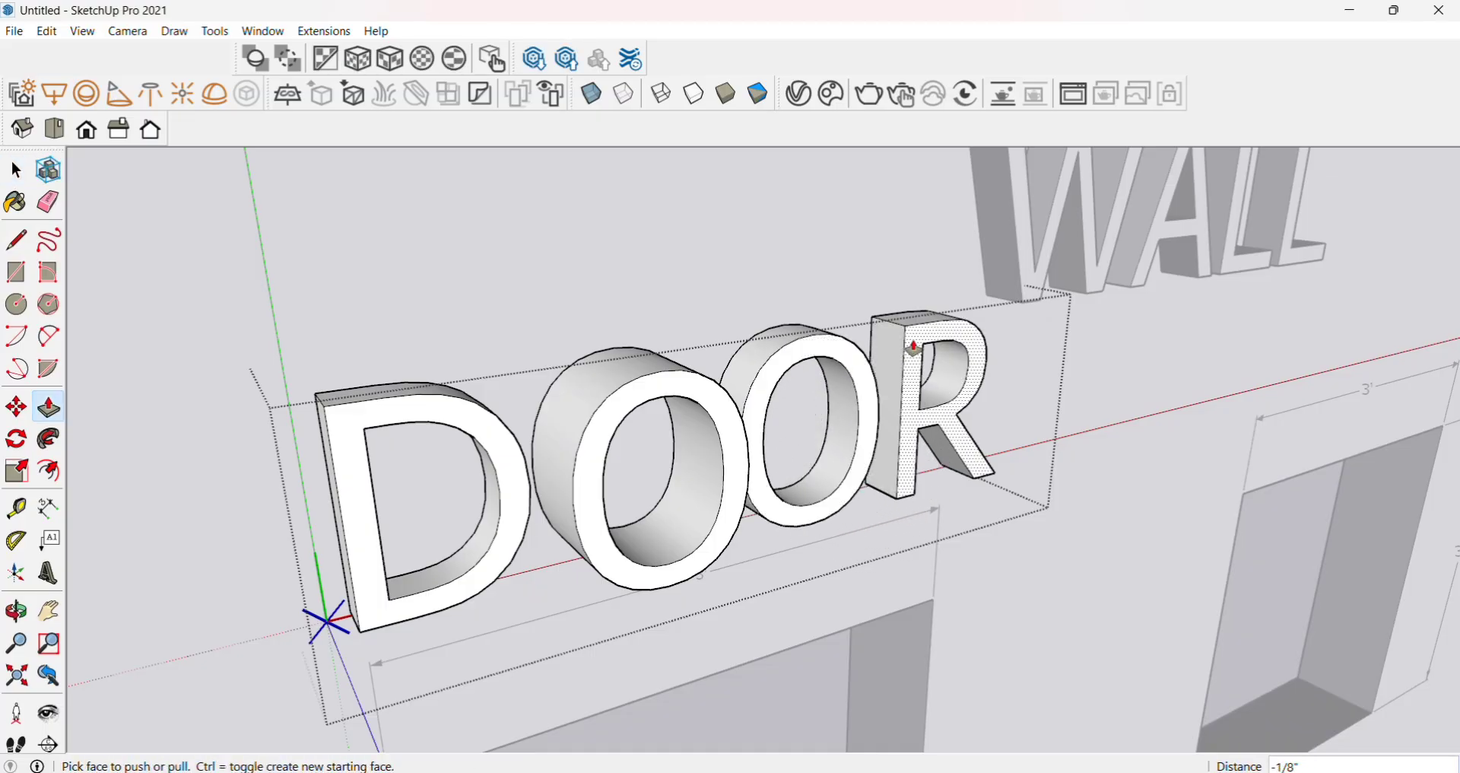
pyautogui.moveTo(923, 337); pyautogui.dragTo(888, 342)
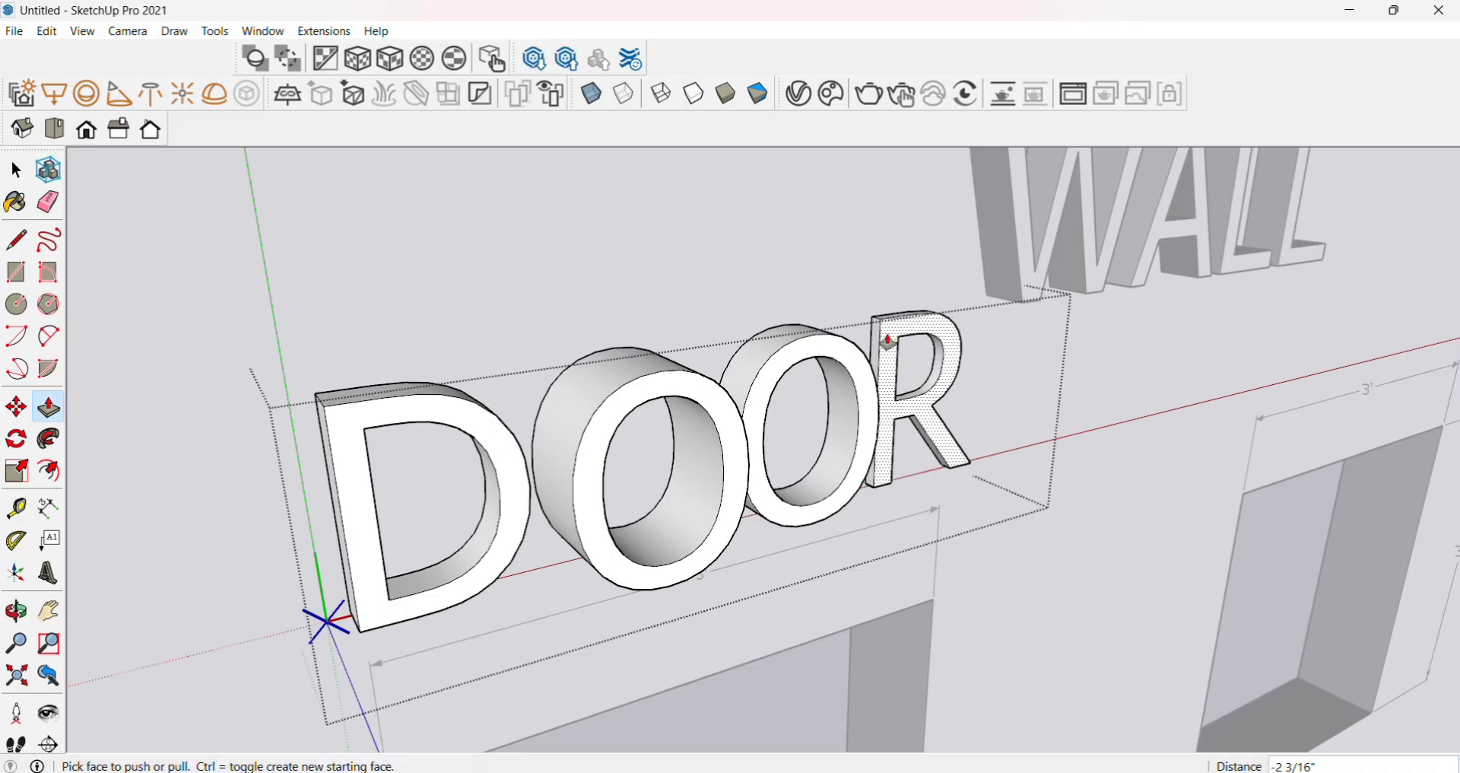
pyautogui.press('space')
pyautogui.scroll(-3, 680, 402)
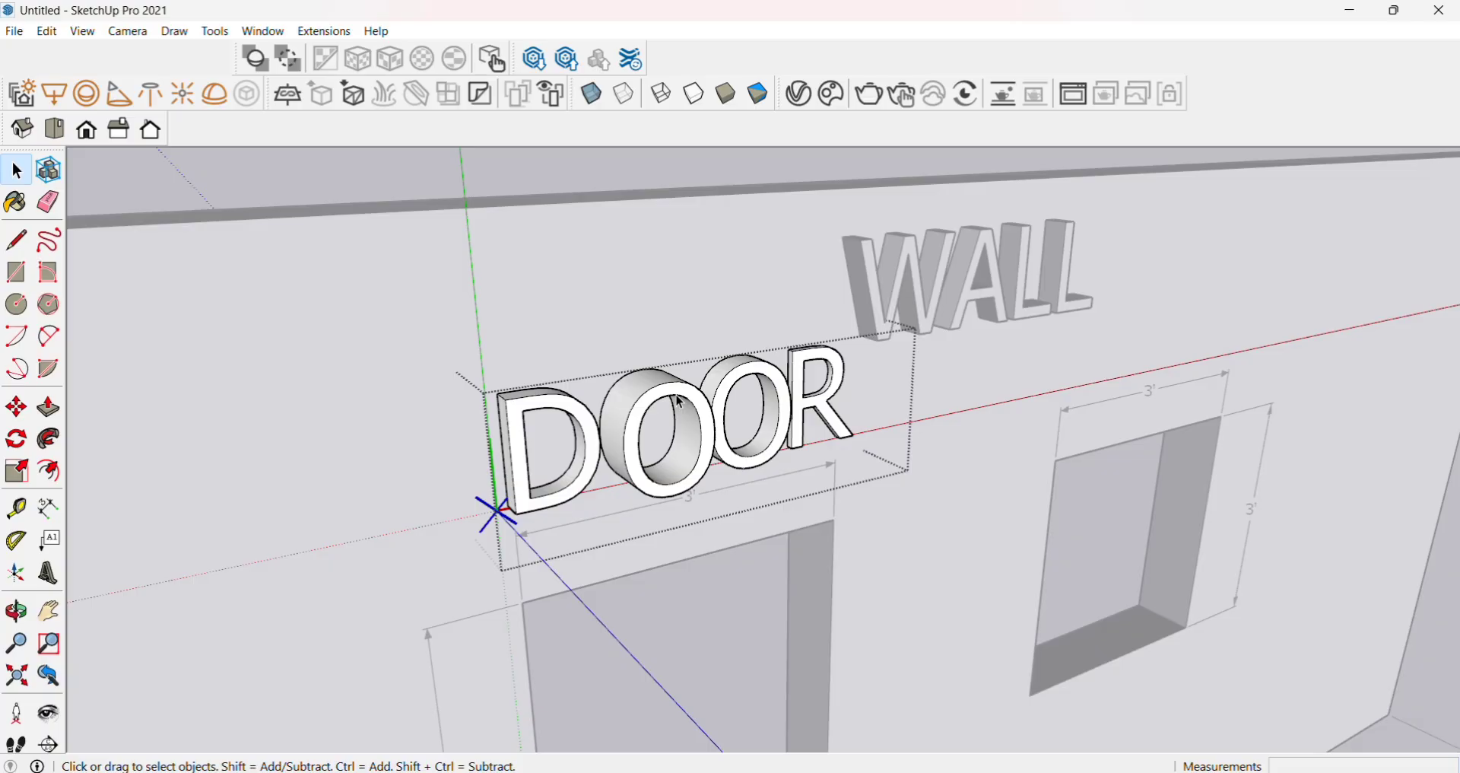
pyautogui.press('Escape')
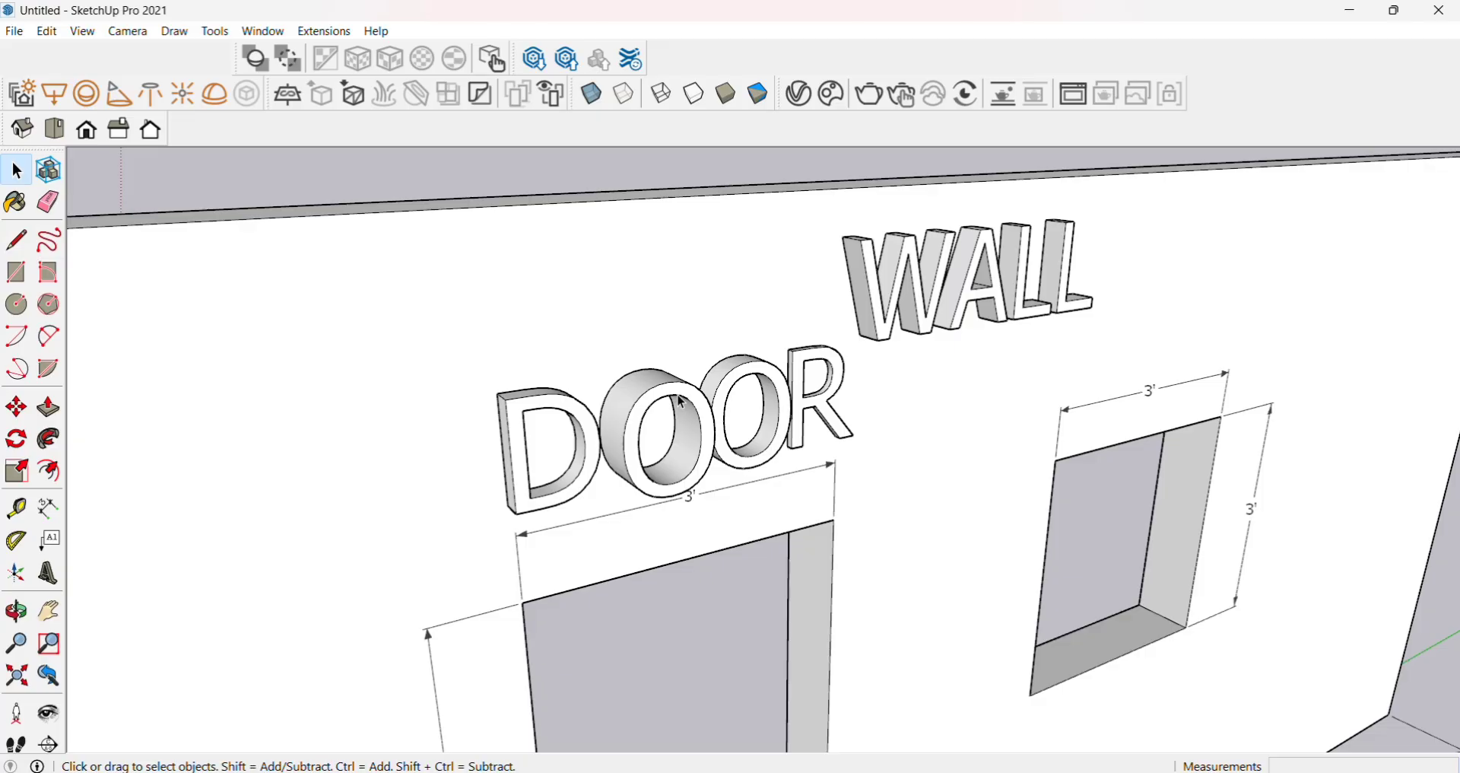
pyautogui.scroll(-6, 680, 399)
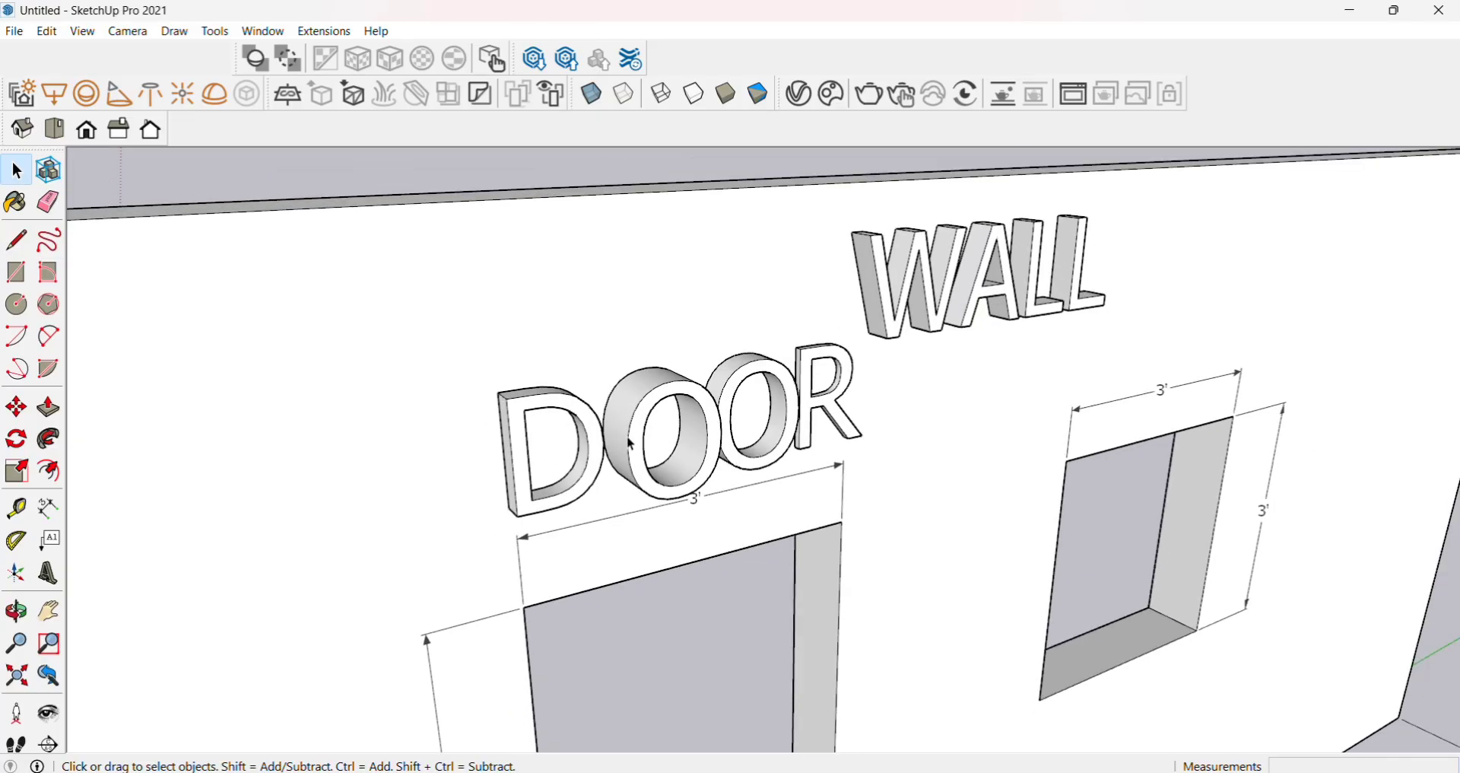
pyautogui.scroll(-2, 644, 439)
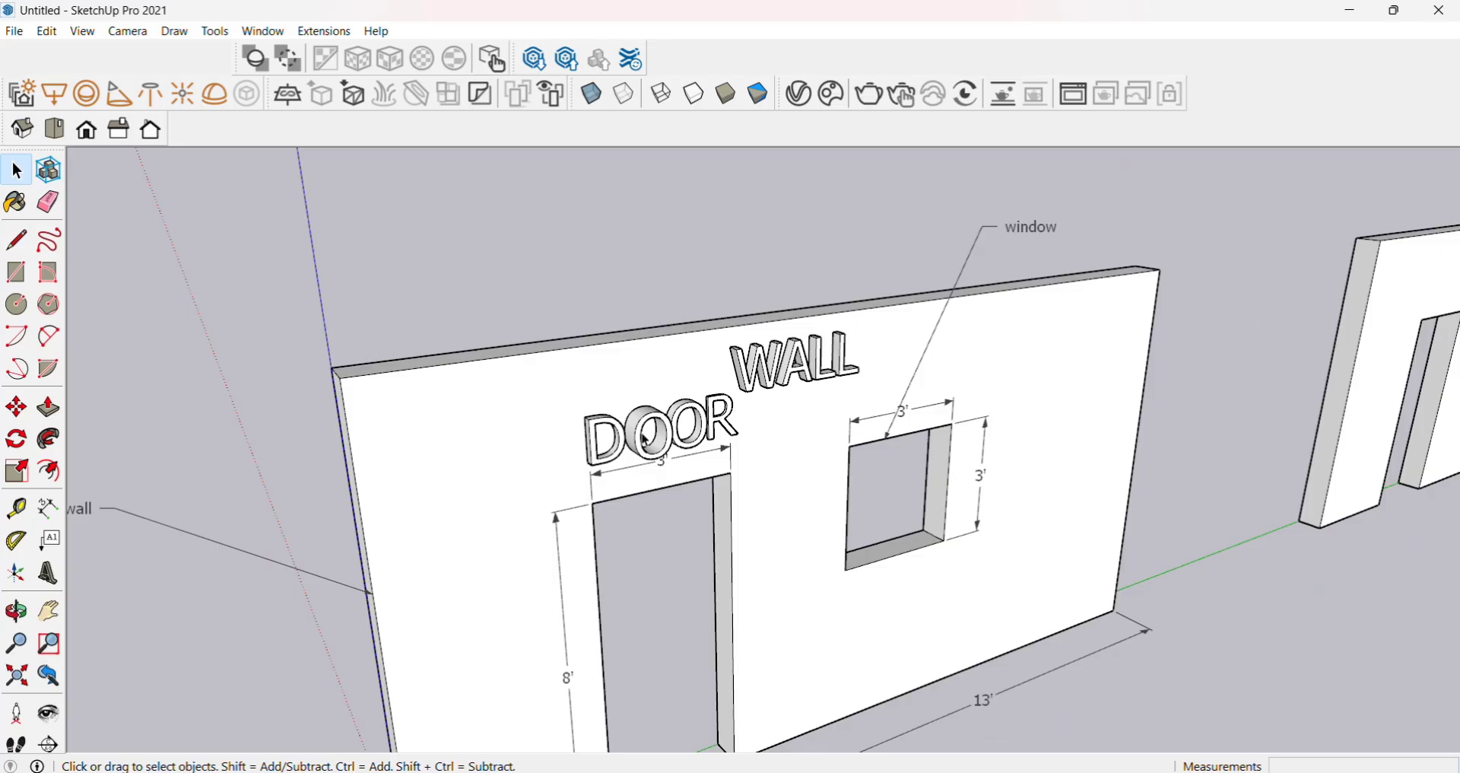
pyautogui.scroll(1, 645, 439)
pyautogui.scroll(1, 645, 440)
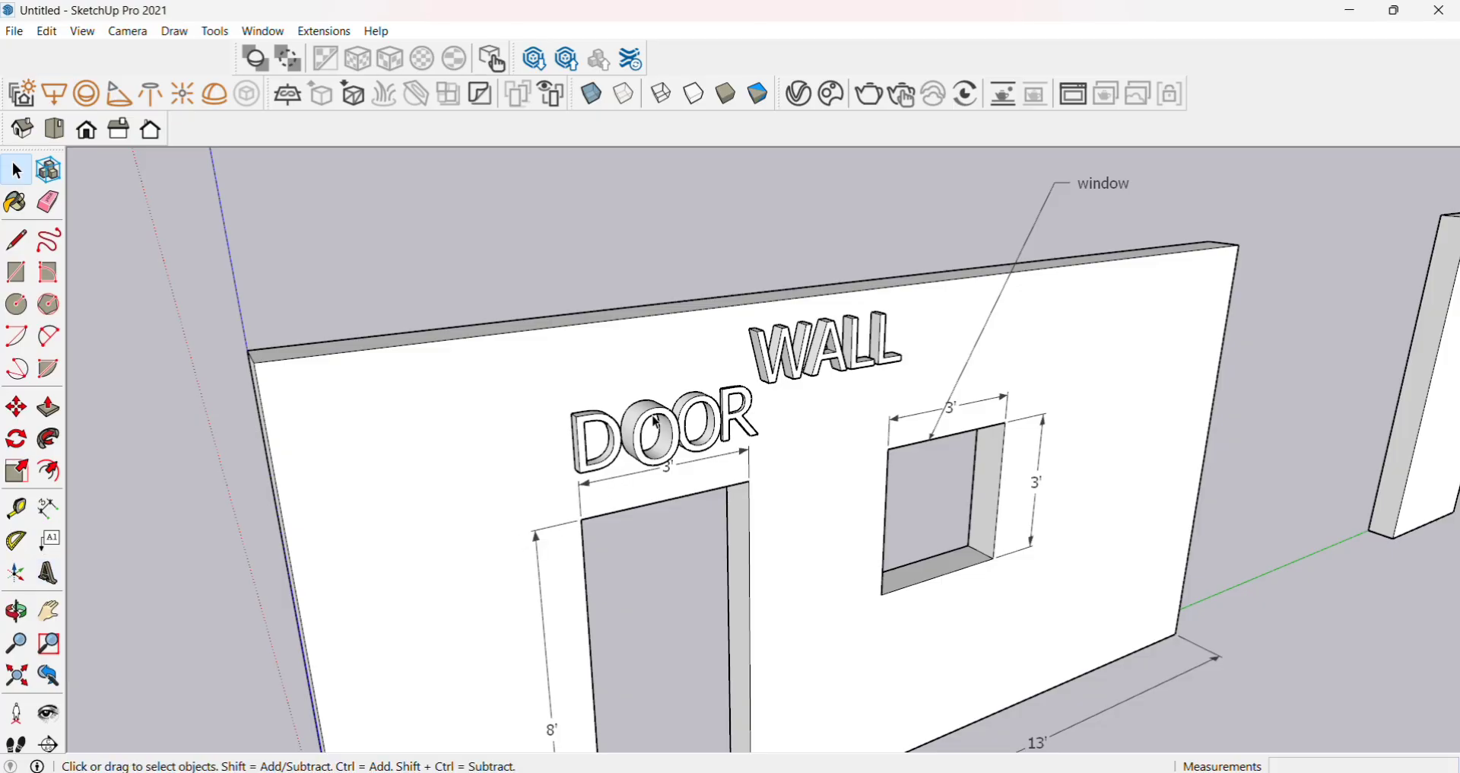
pyautogui.scroll(-1, 609, 525)
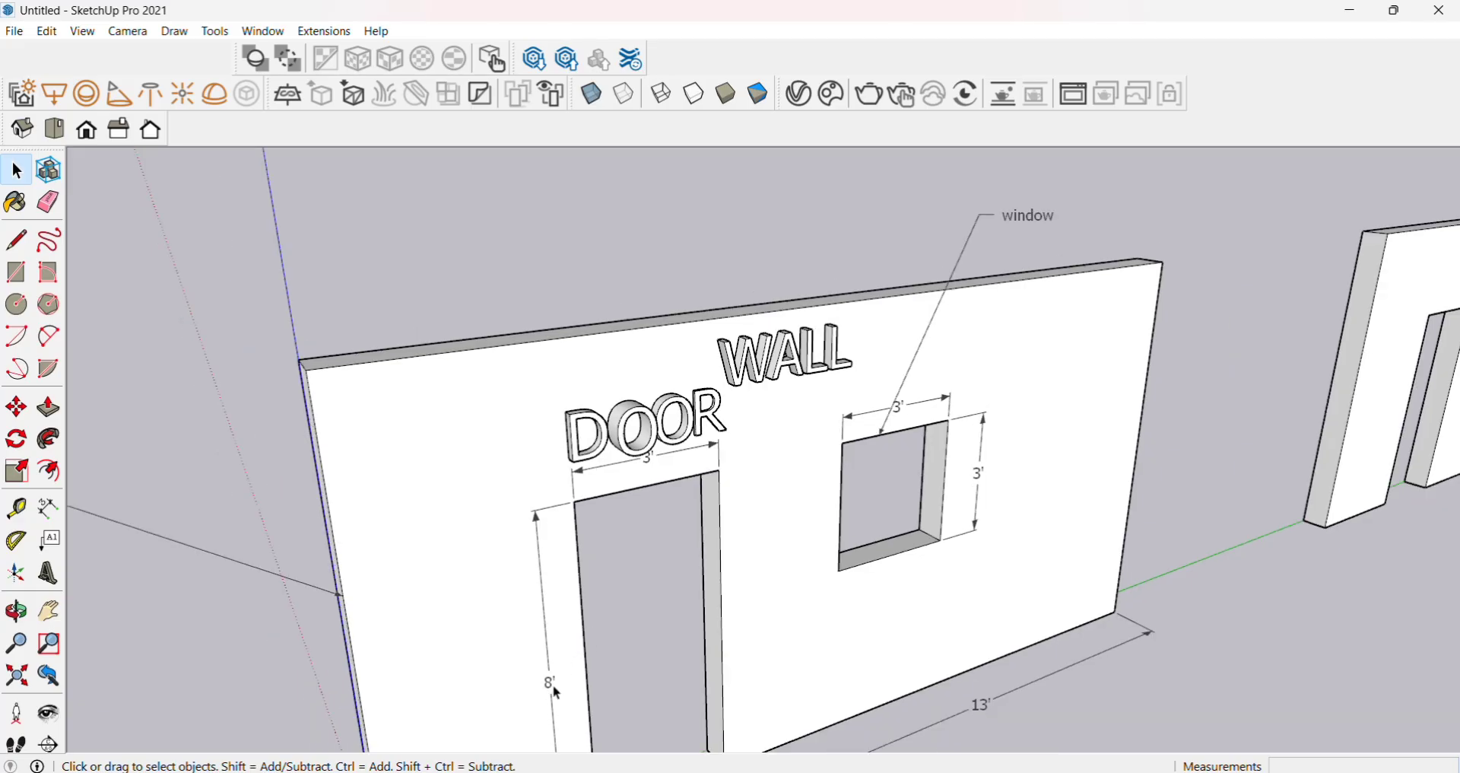
pyautogui.scroll(1, 641, 484)
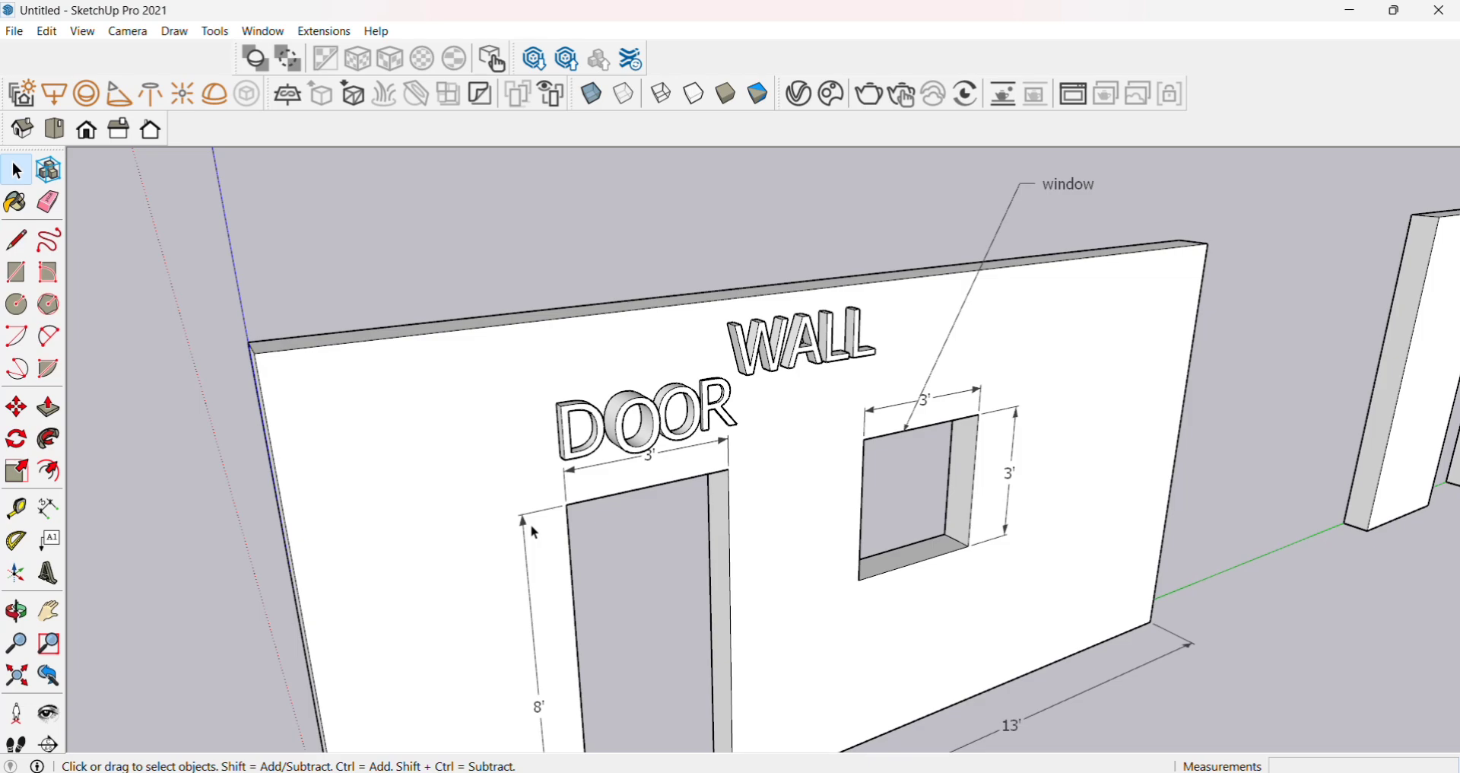
# Review the model's Dimensions and Text settings in Model Info, including fonts, leader lines and alignment, and close it.
pyautogui.click(278, 36)
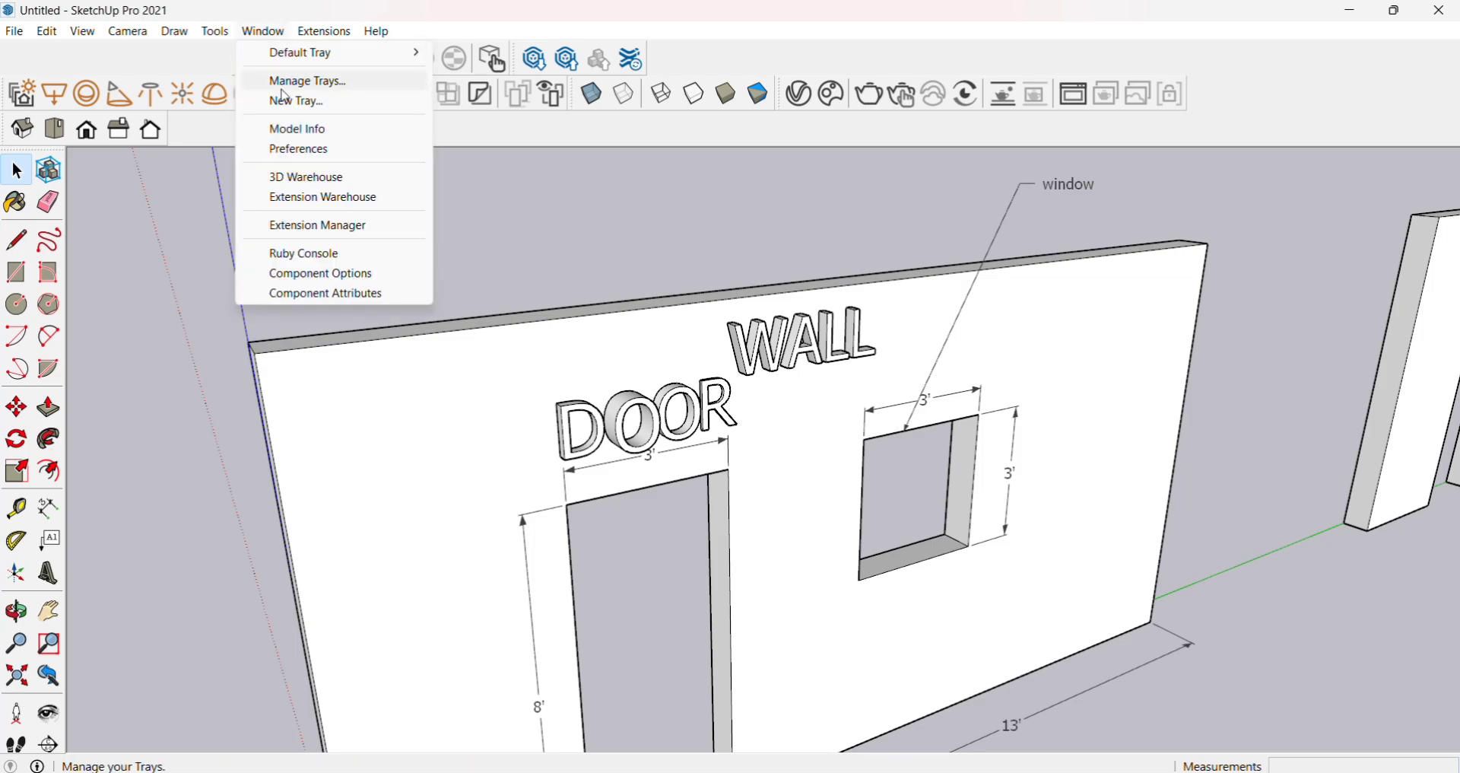
pyautogui.click(295, 131)
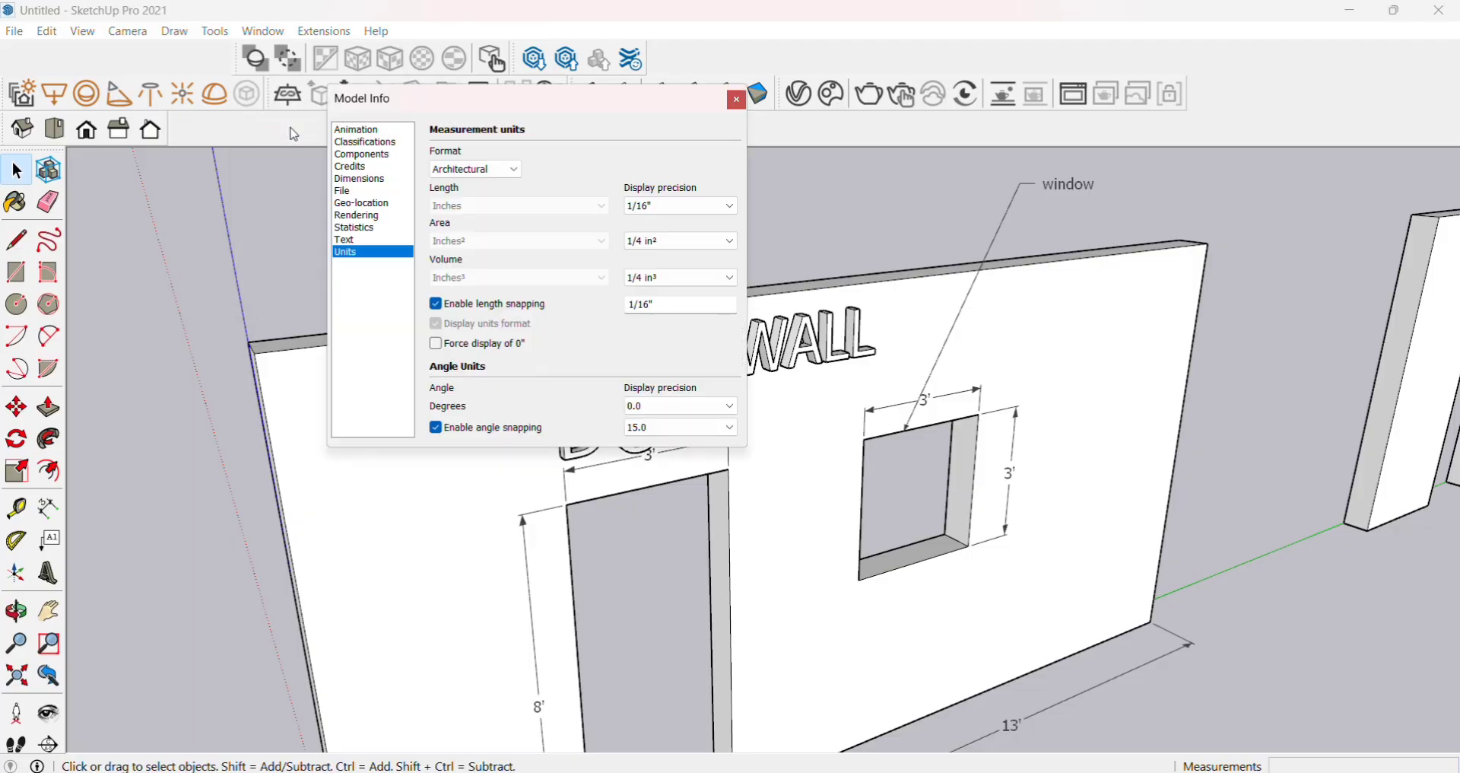
pyautogui.click(375, 181)
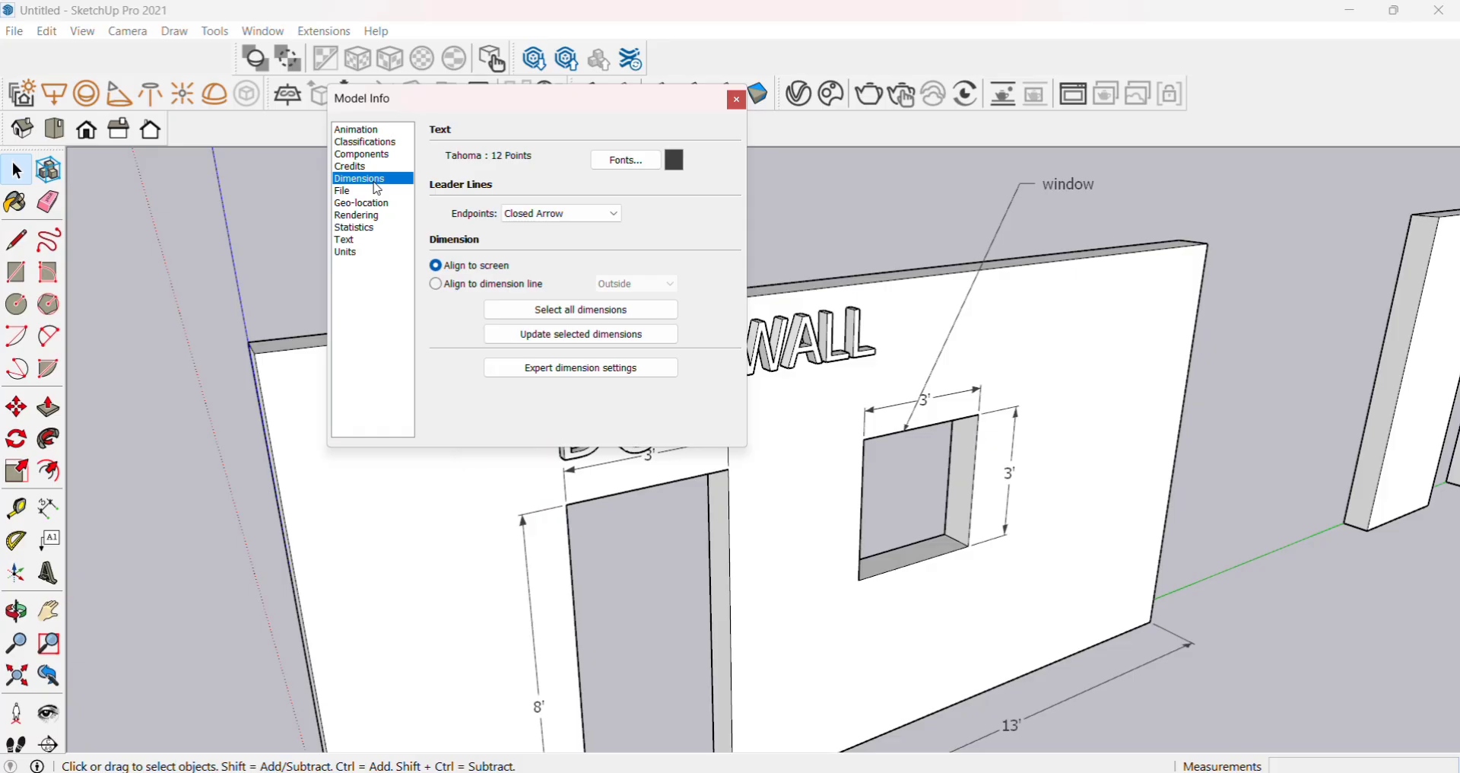
pyautogui.click(355, 244)
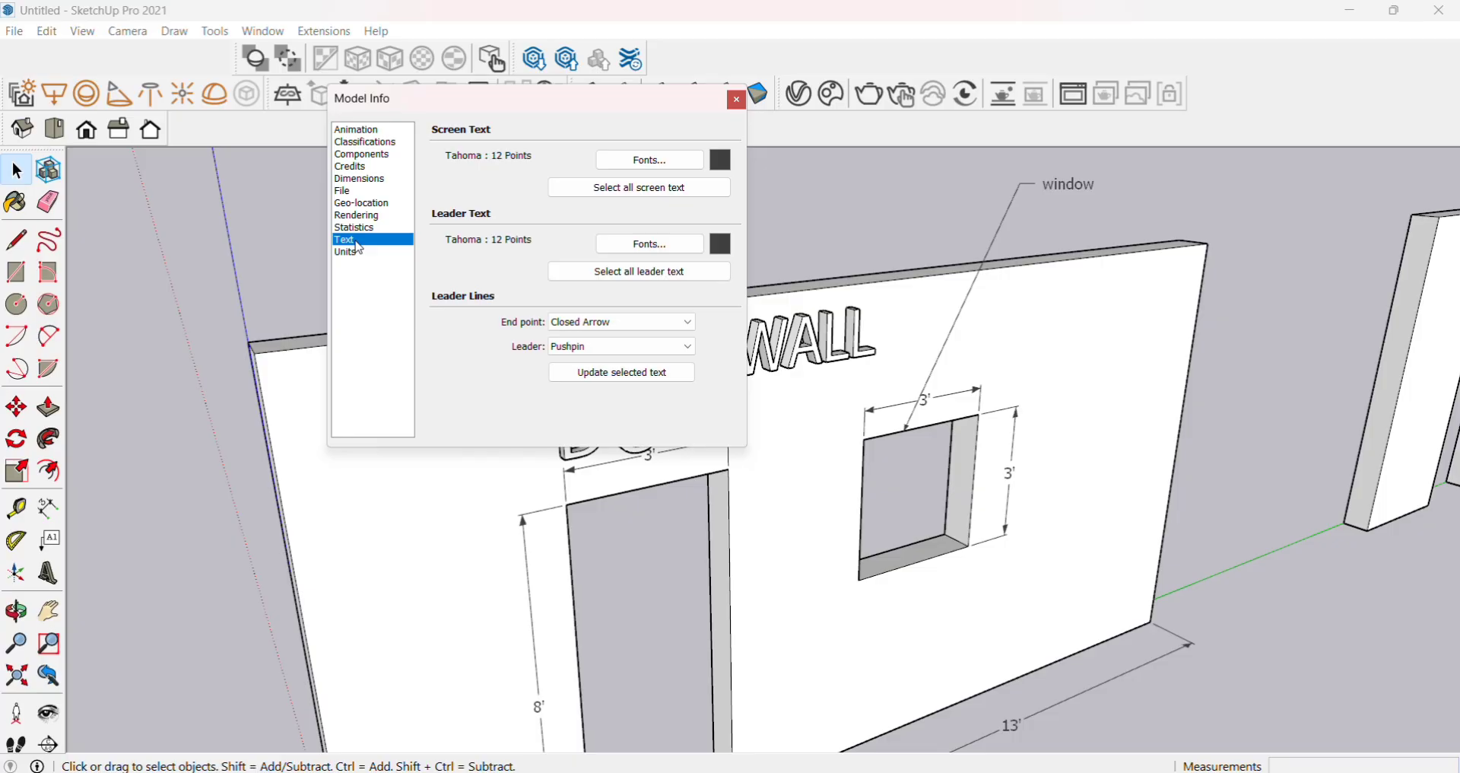
pyautogui.click(280, 38)
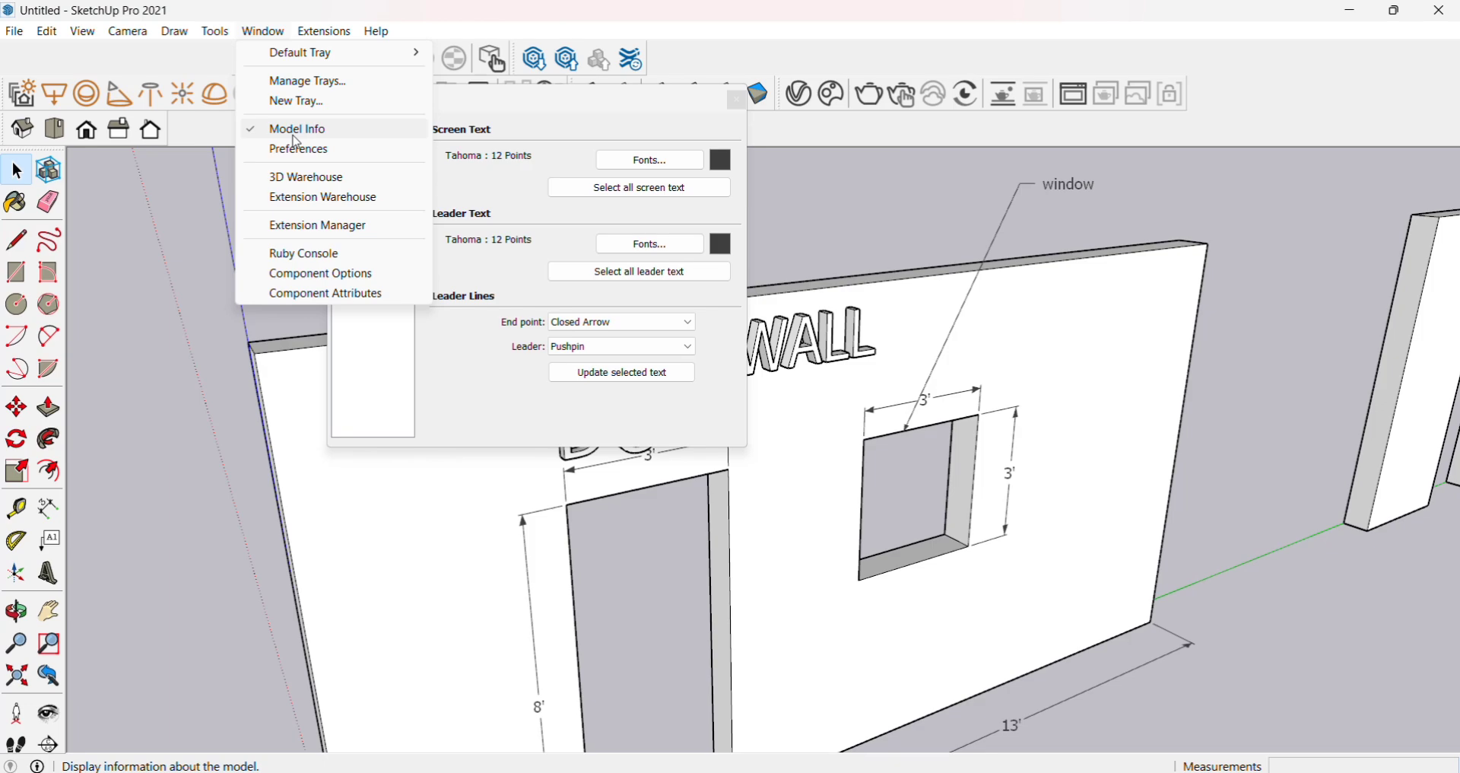
pyautogui.click(564, 137)
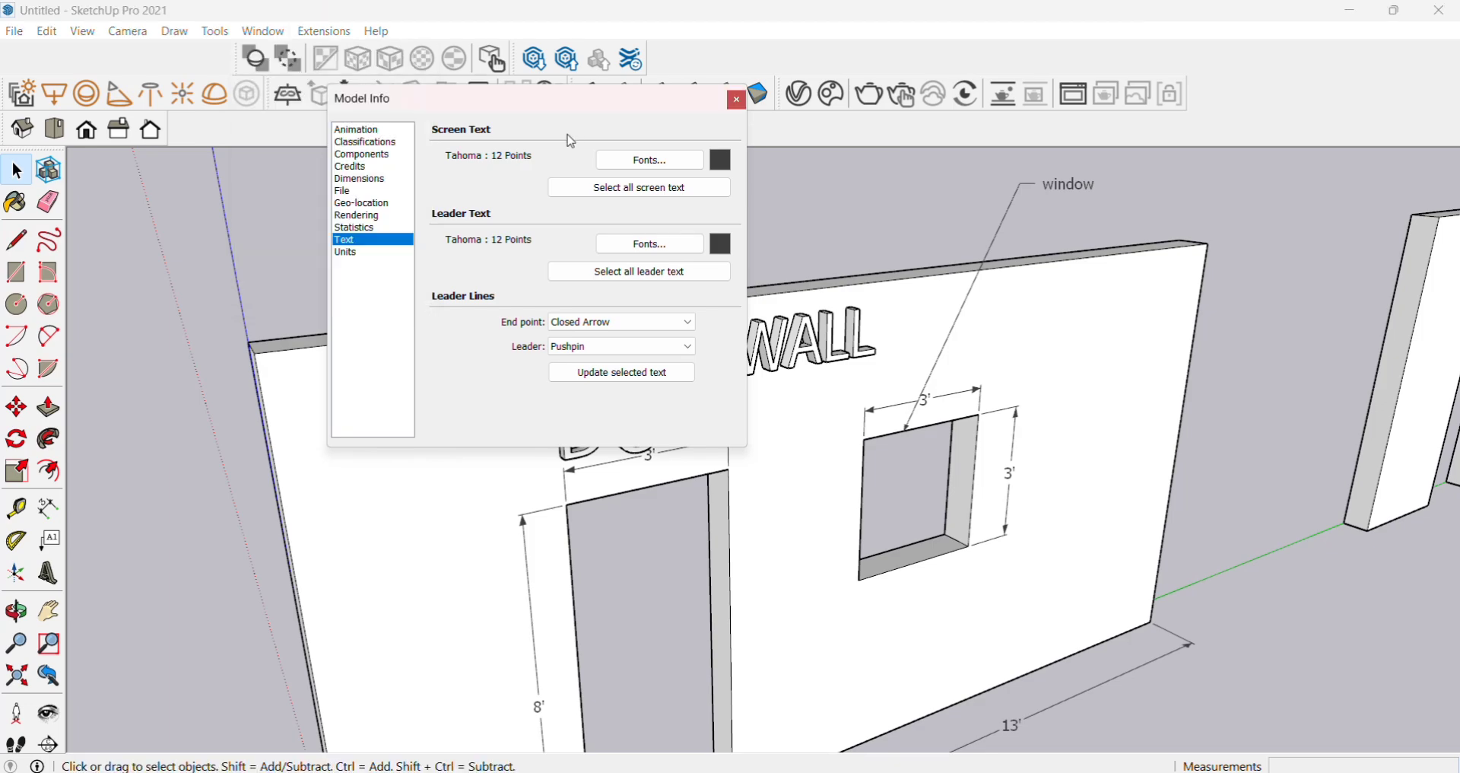
pyautogui.moveTo(458, 107); pyautogui.dragTo(419, 189)
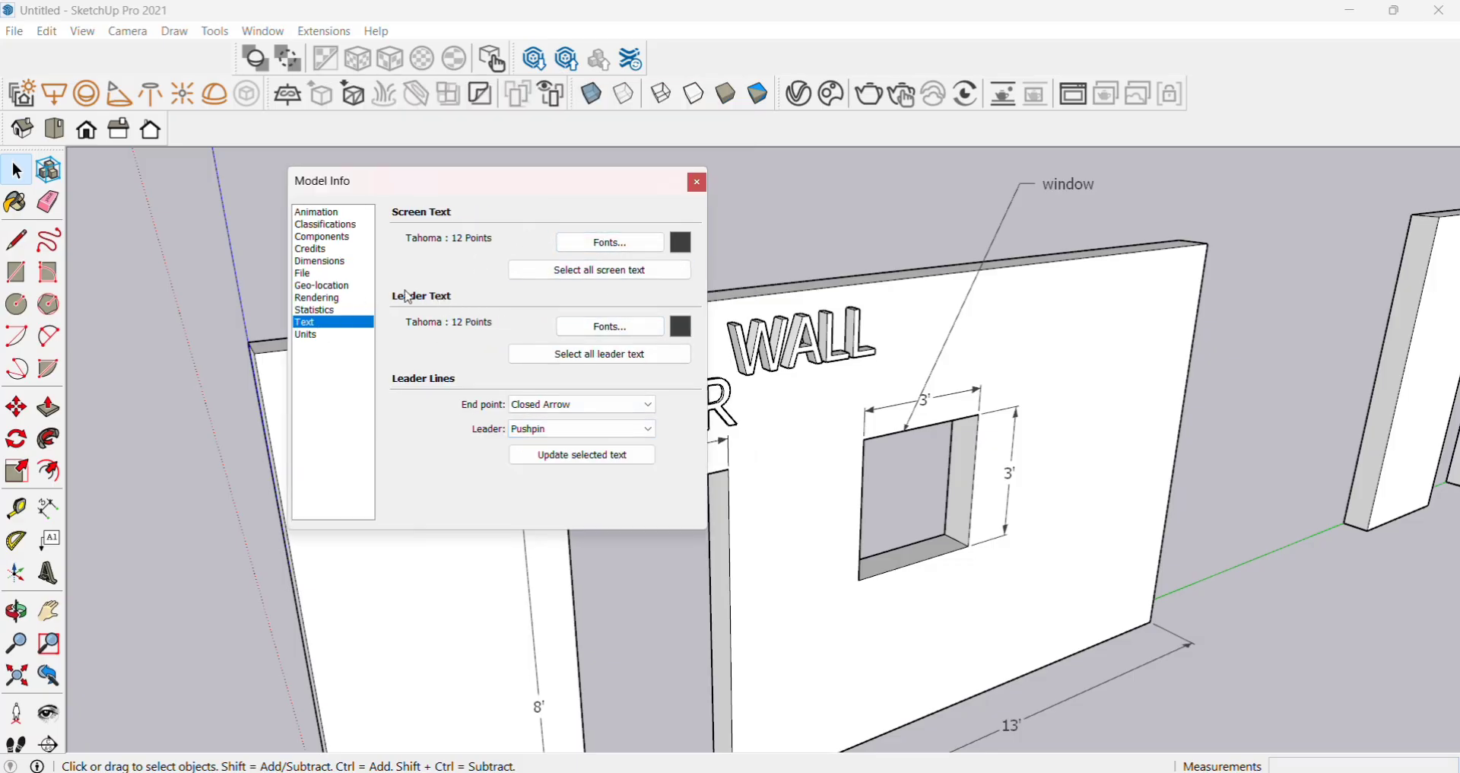
pyautogui.click(321, 262)
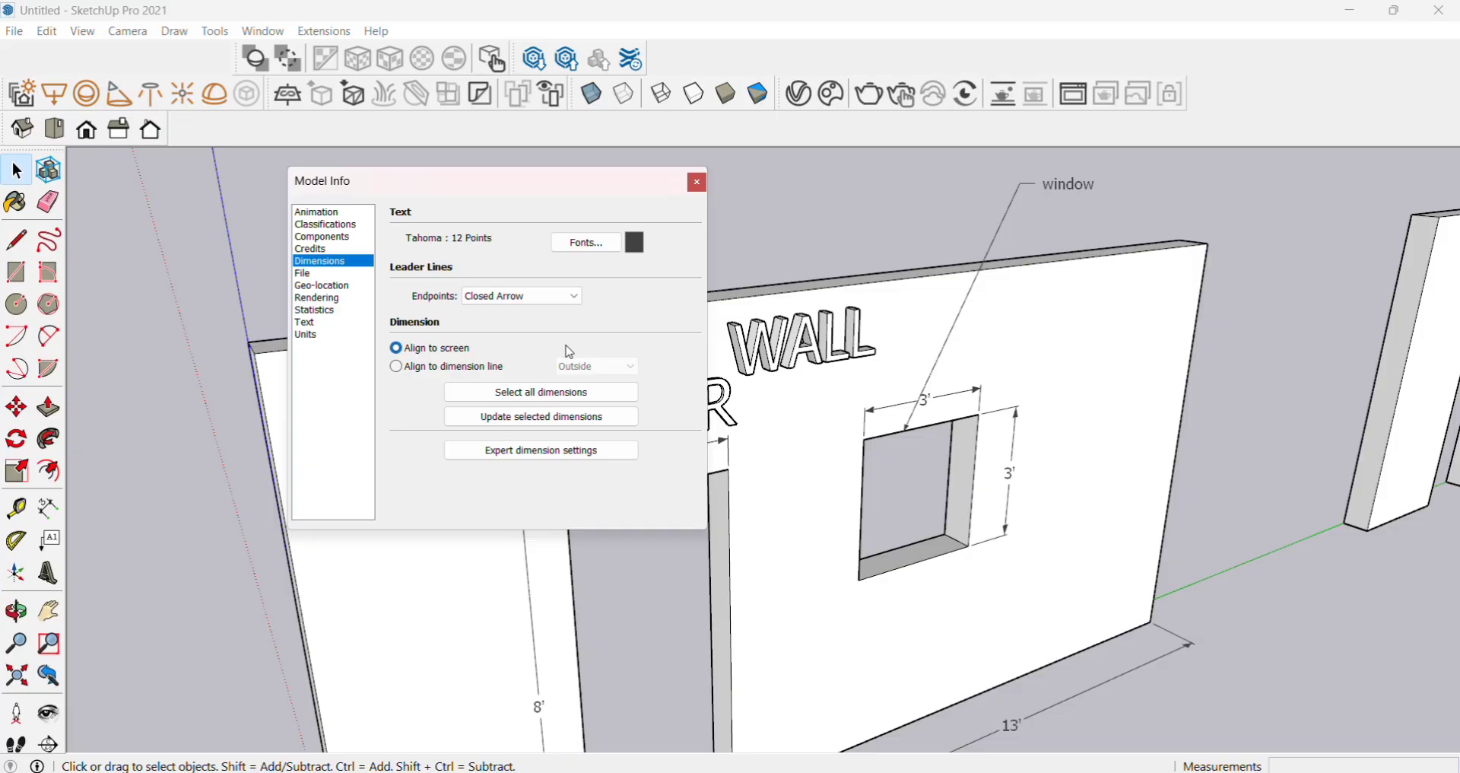
pyautogui.click(697, 182)
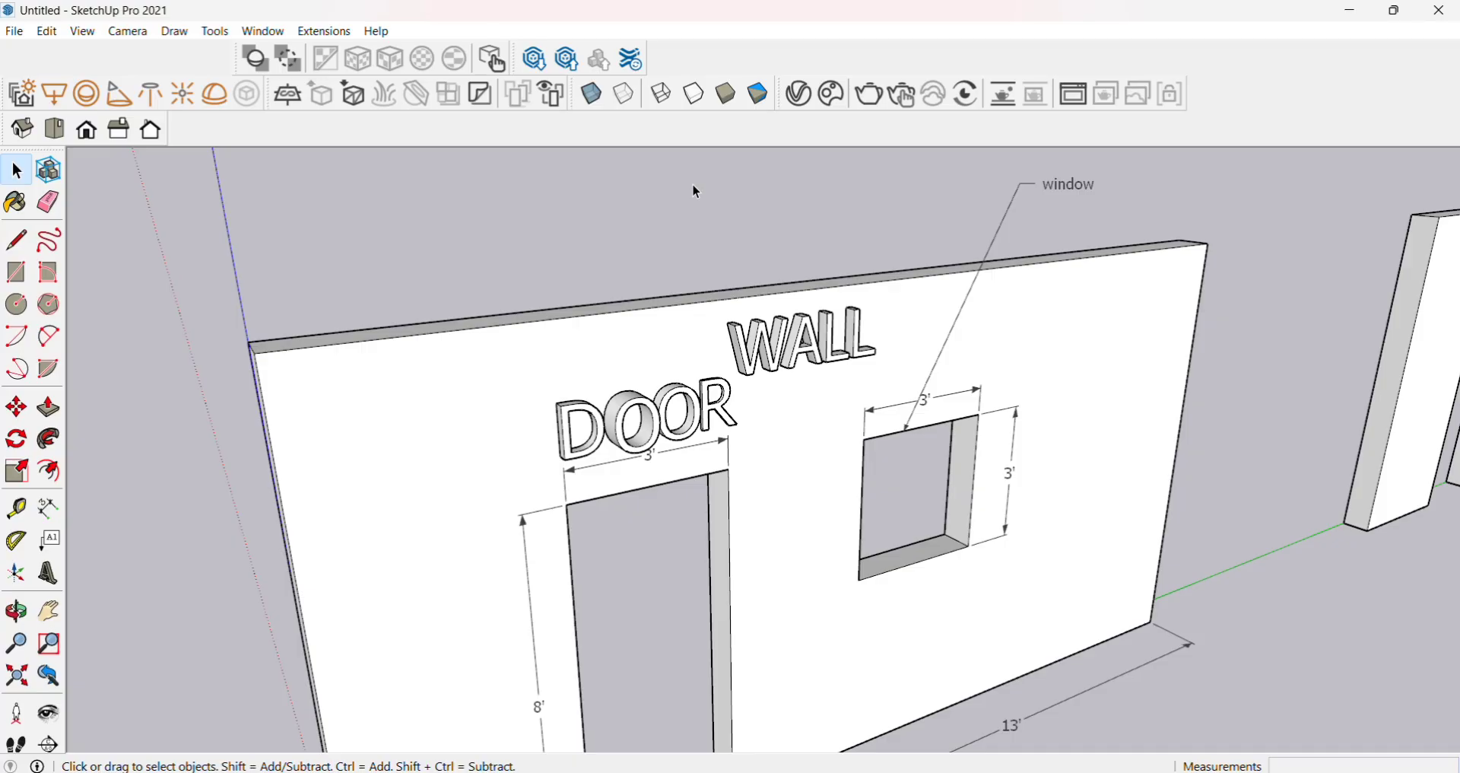
# Draw a circle with a radius of about 3' on the ground in front of the original wall.
pyautogui.scroll(-2, 614, 223)
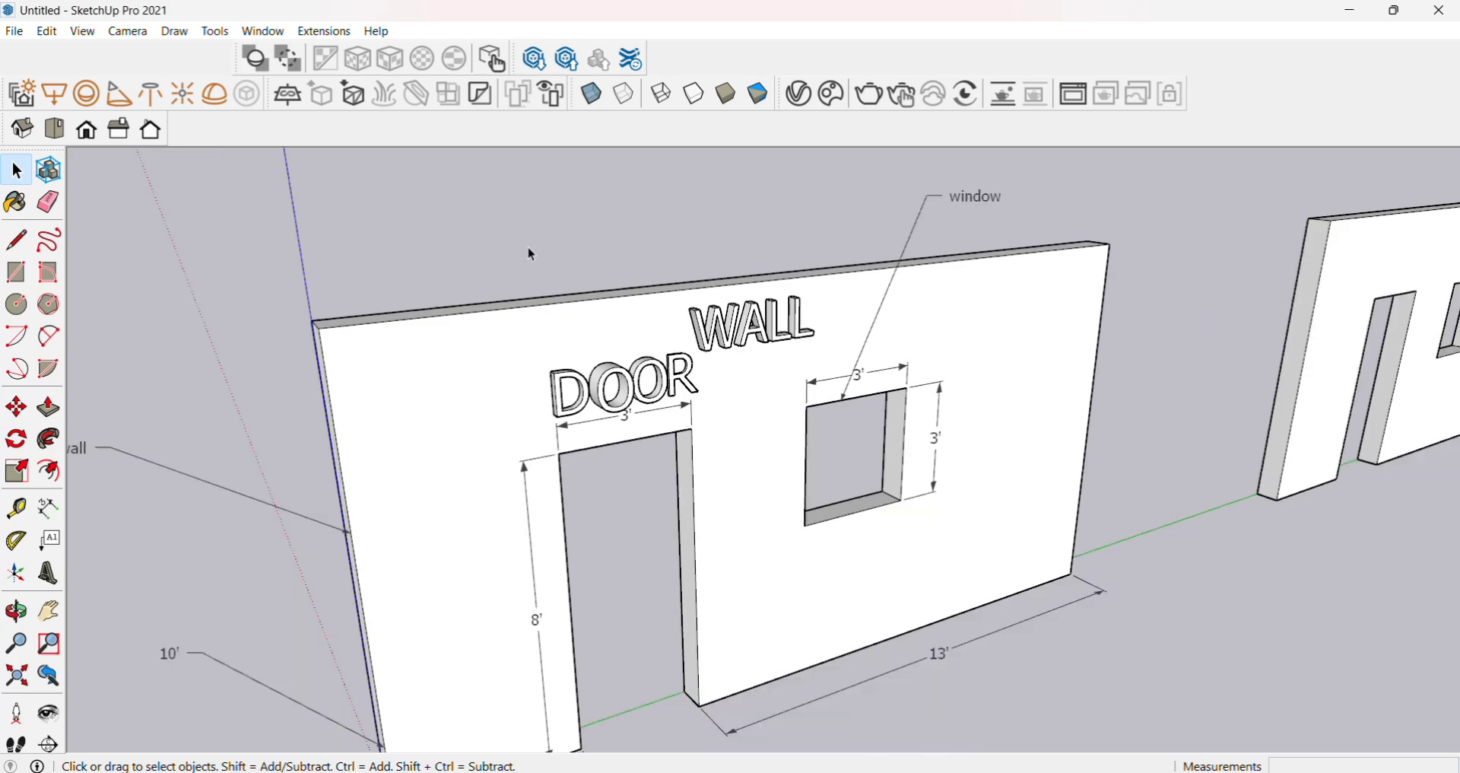
pyautogui.scroll(-2, 502, 274)
pyautogui.scroll(-1, 469, 294)
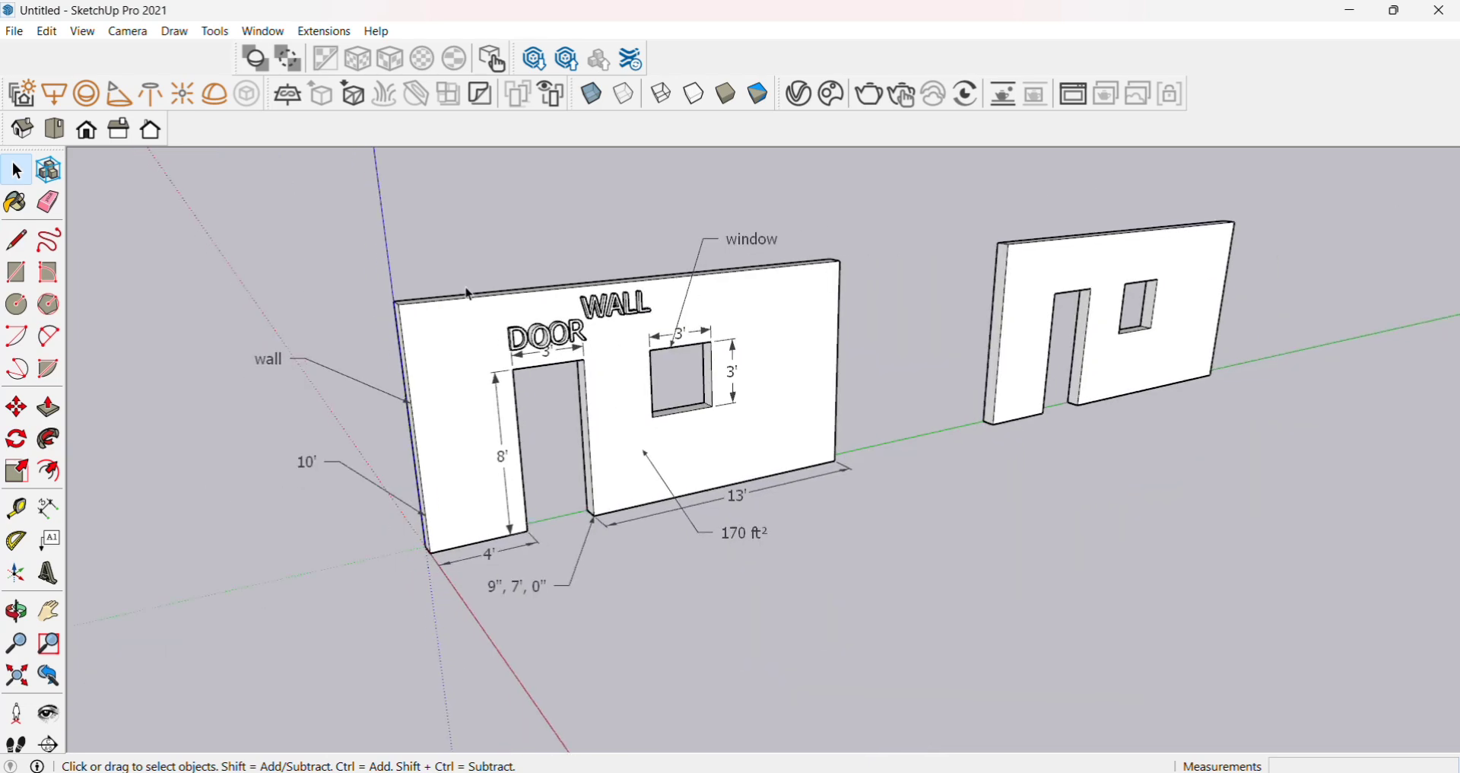
pyautogui.scroll(-1, 469, 281)
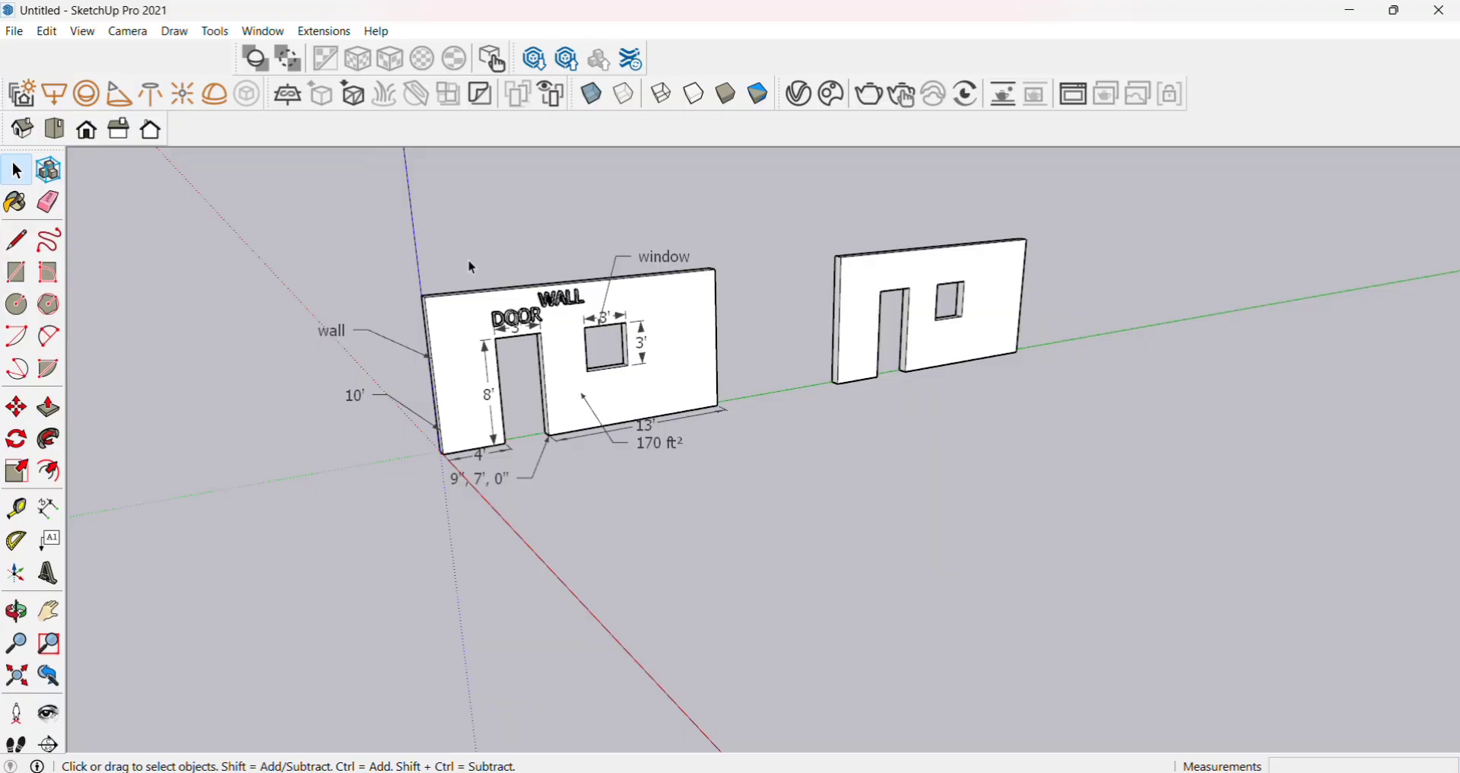
pyautogui.scroll(1, 472, 267)
pyautogui.moveTo(473, 267); pyautogui.dragTo(619, 487, button='middle')
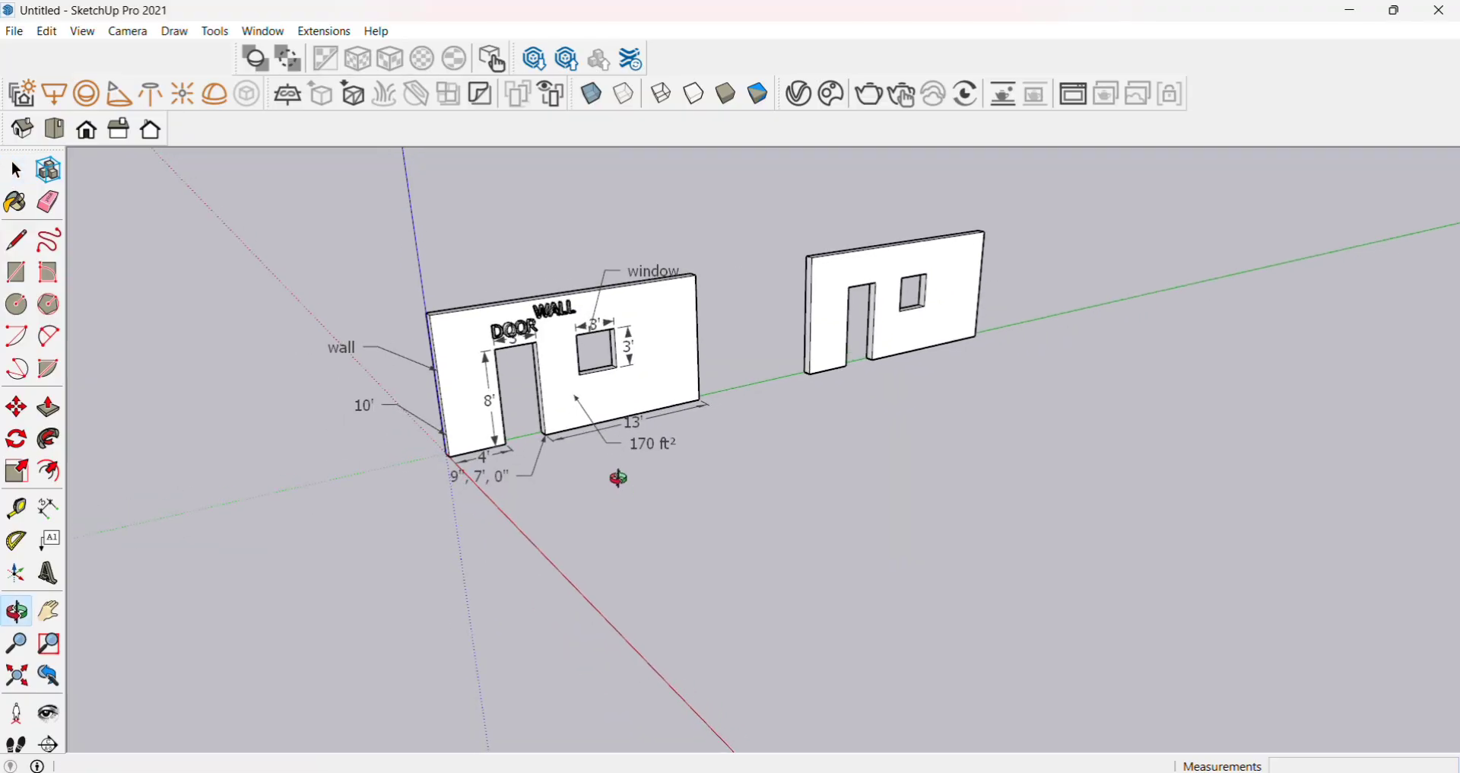
pyautogui.press('c')
pyautogui.click(712, 556)
pyautogui.click(763, 520)
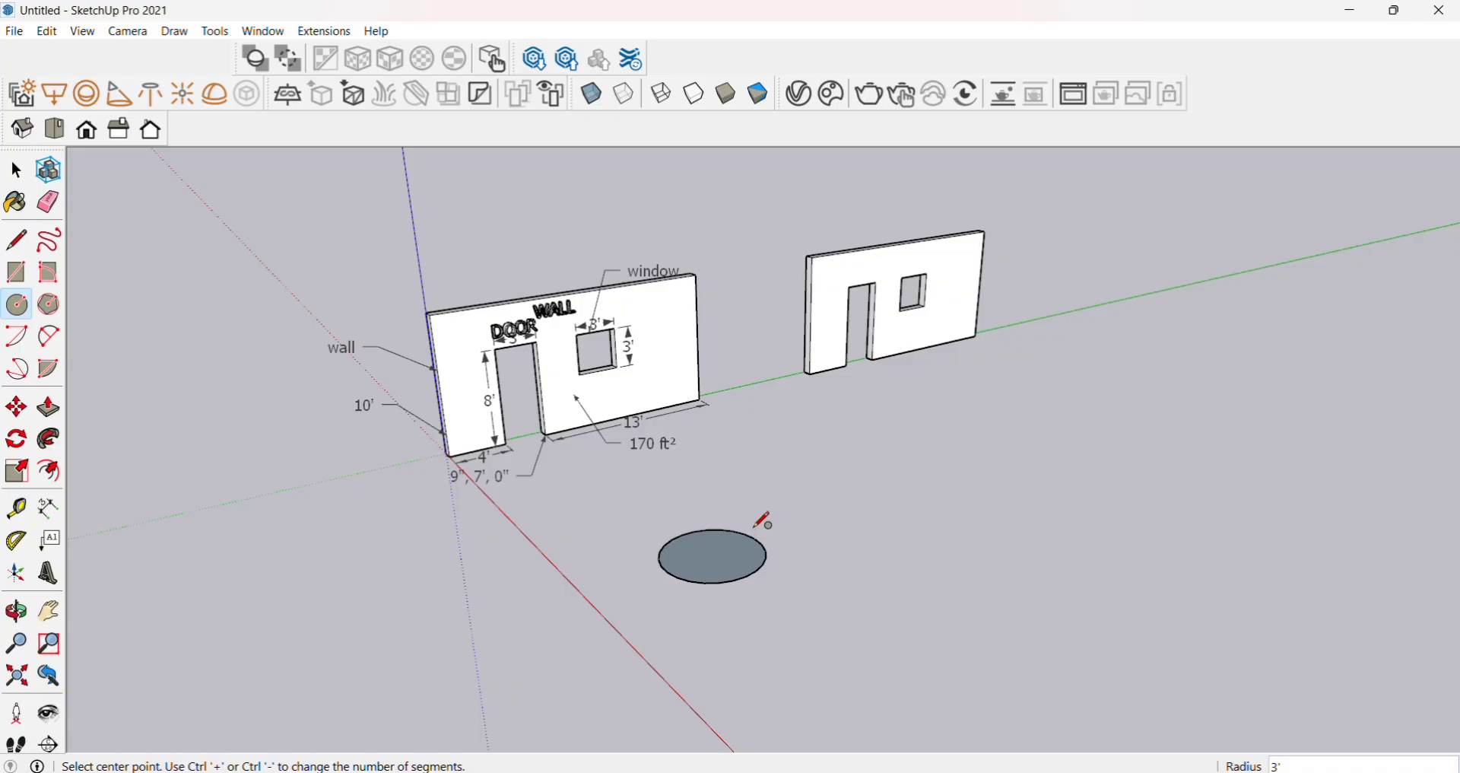
# Draw an upright rectangle about 2' 1 7/8" wide and 7' 7 9/16" high, starting from the circle's center.
pyautogui.press('r')
pyautogui.scroll(1, 726, 510)
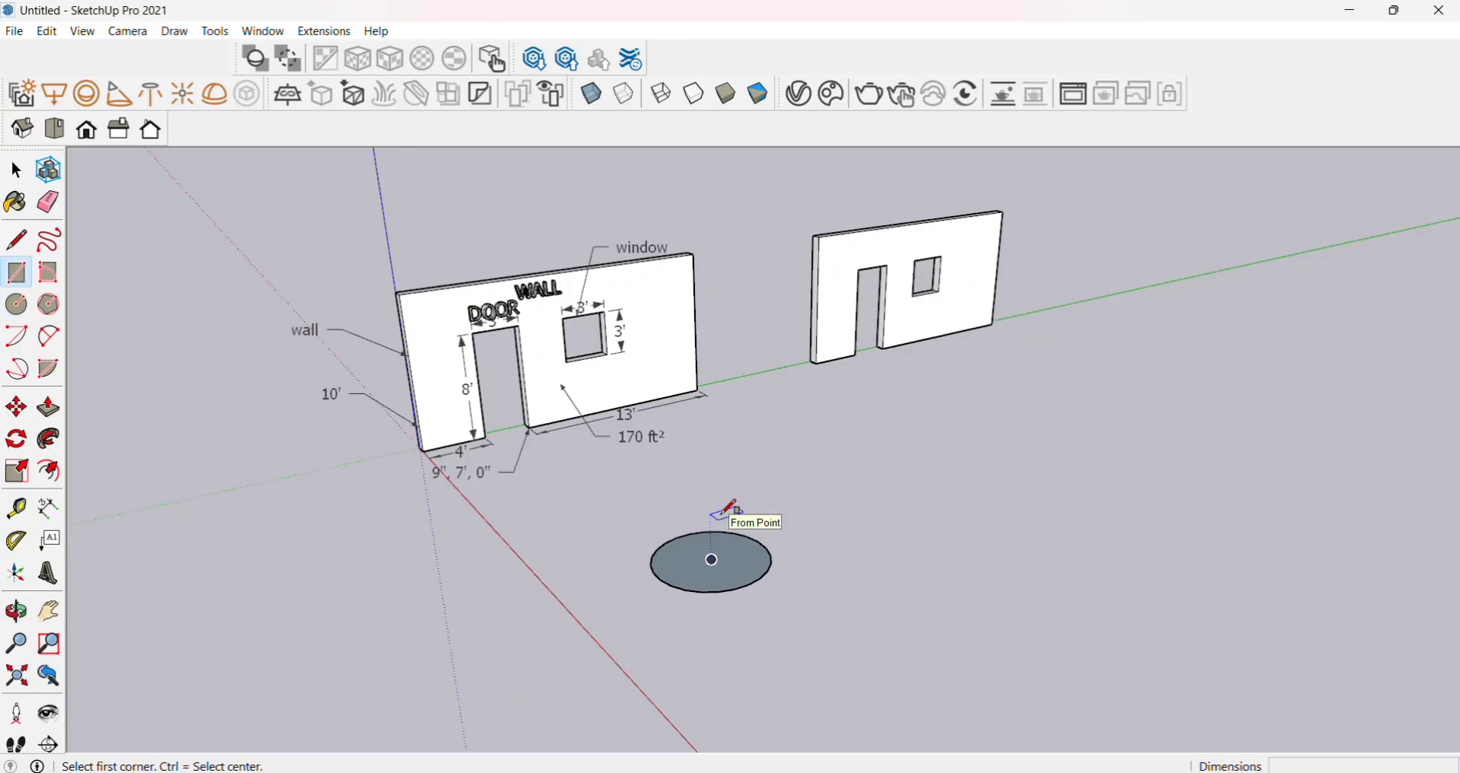
pyautogui.click(713, 560)
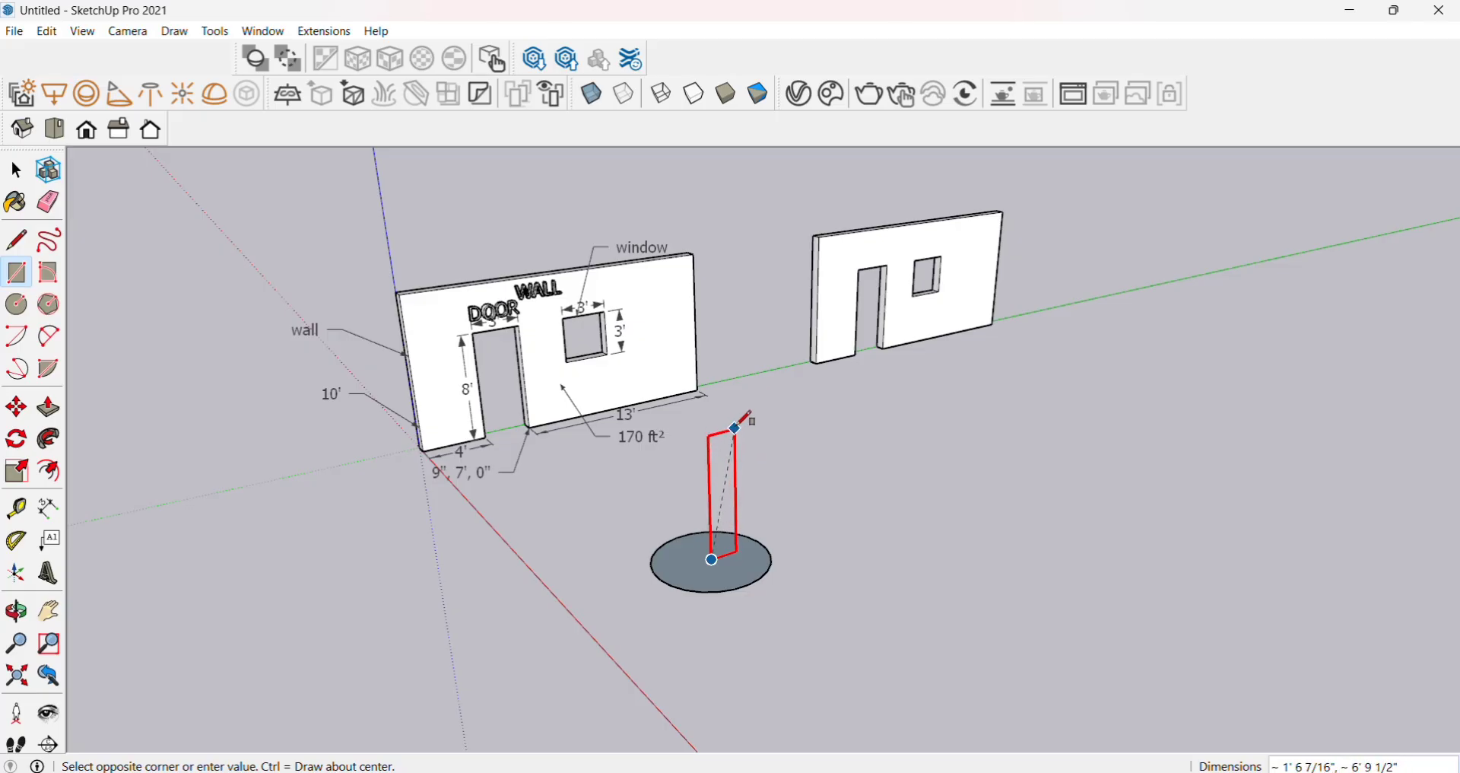
pyautogui.click(748, 407)
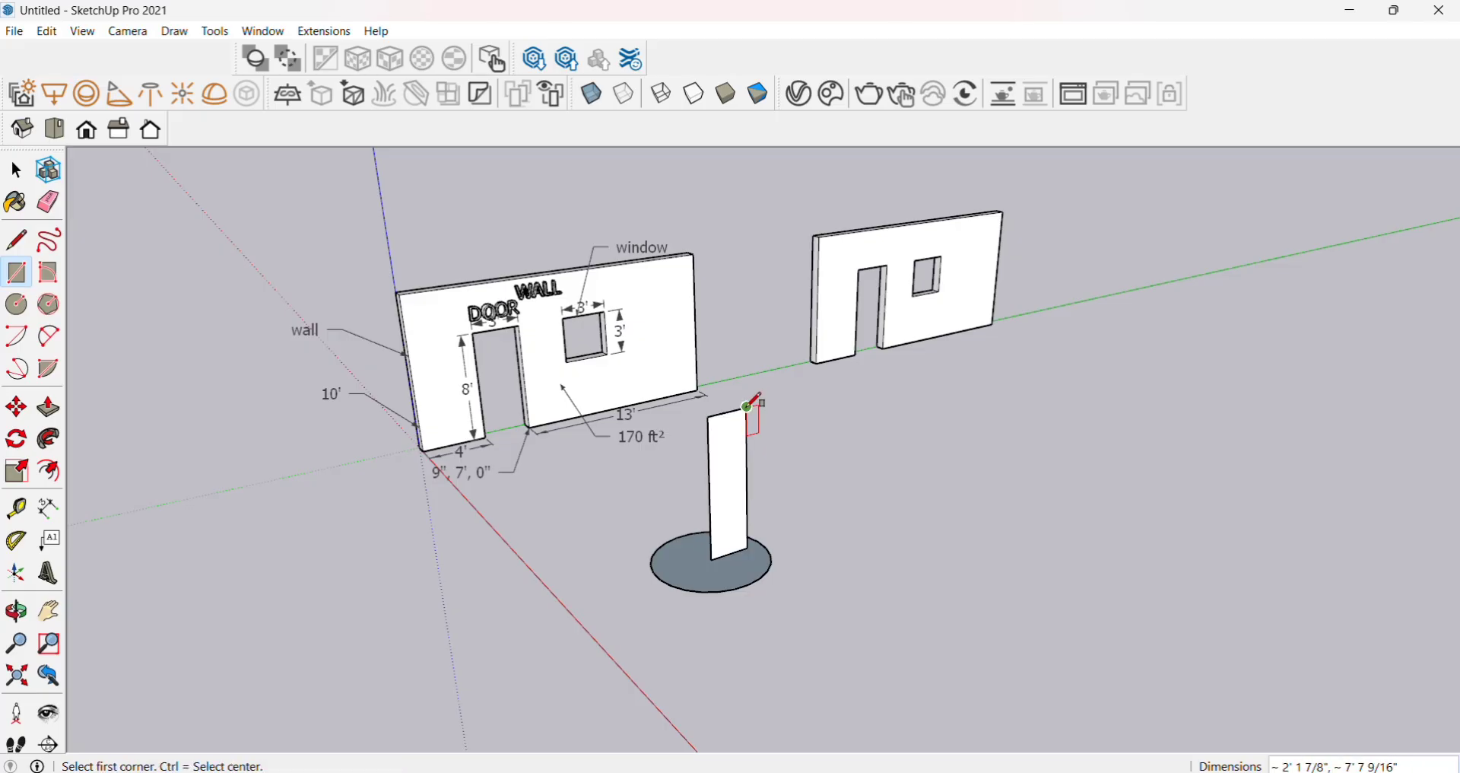
# Draw the upper profile line on the rectangle: down from the middle of its top edge about 2' 3", slanting outward, then straight down.
pyautogui.press('l')
pyautogui.scroll(3, 749, 406)
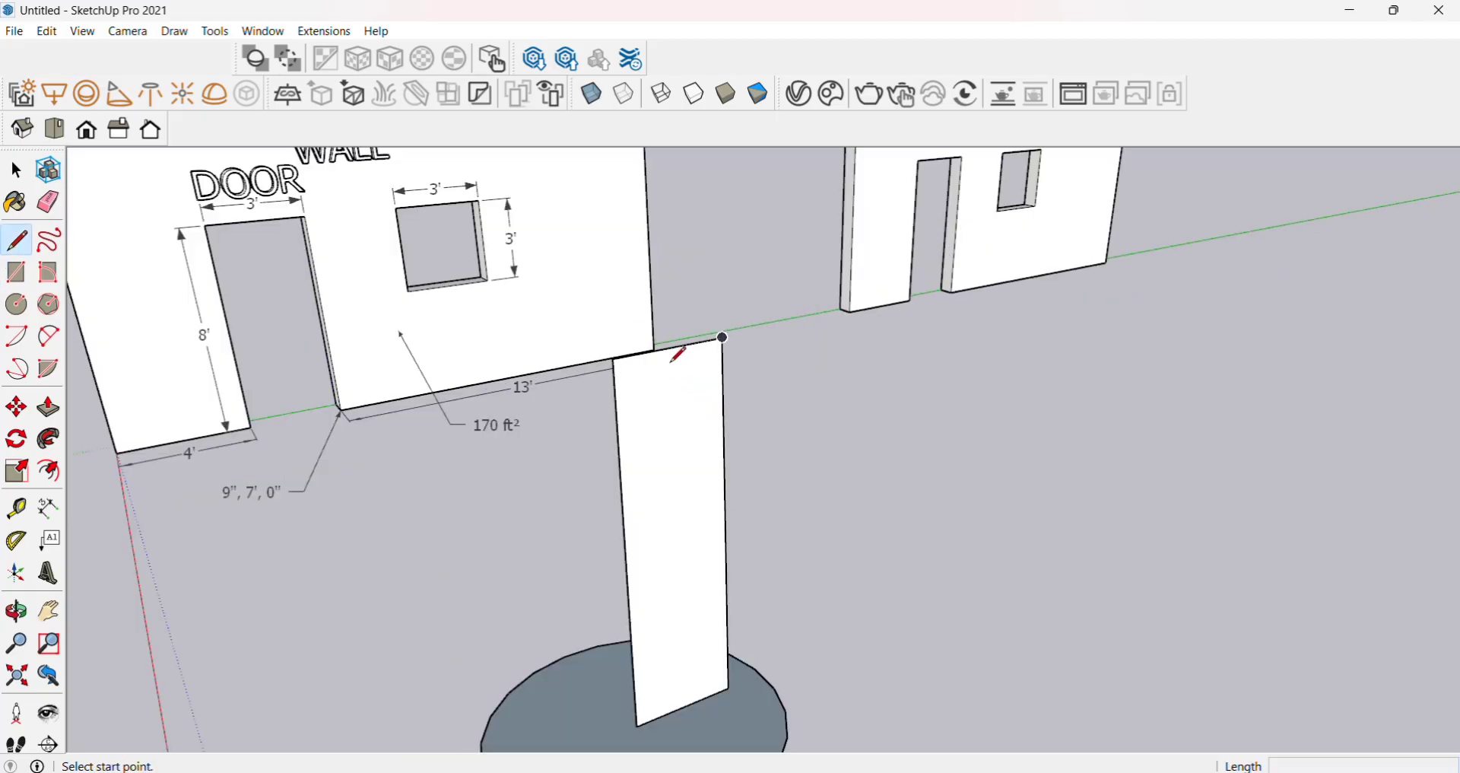
pyautogui.click(670, 347)
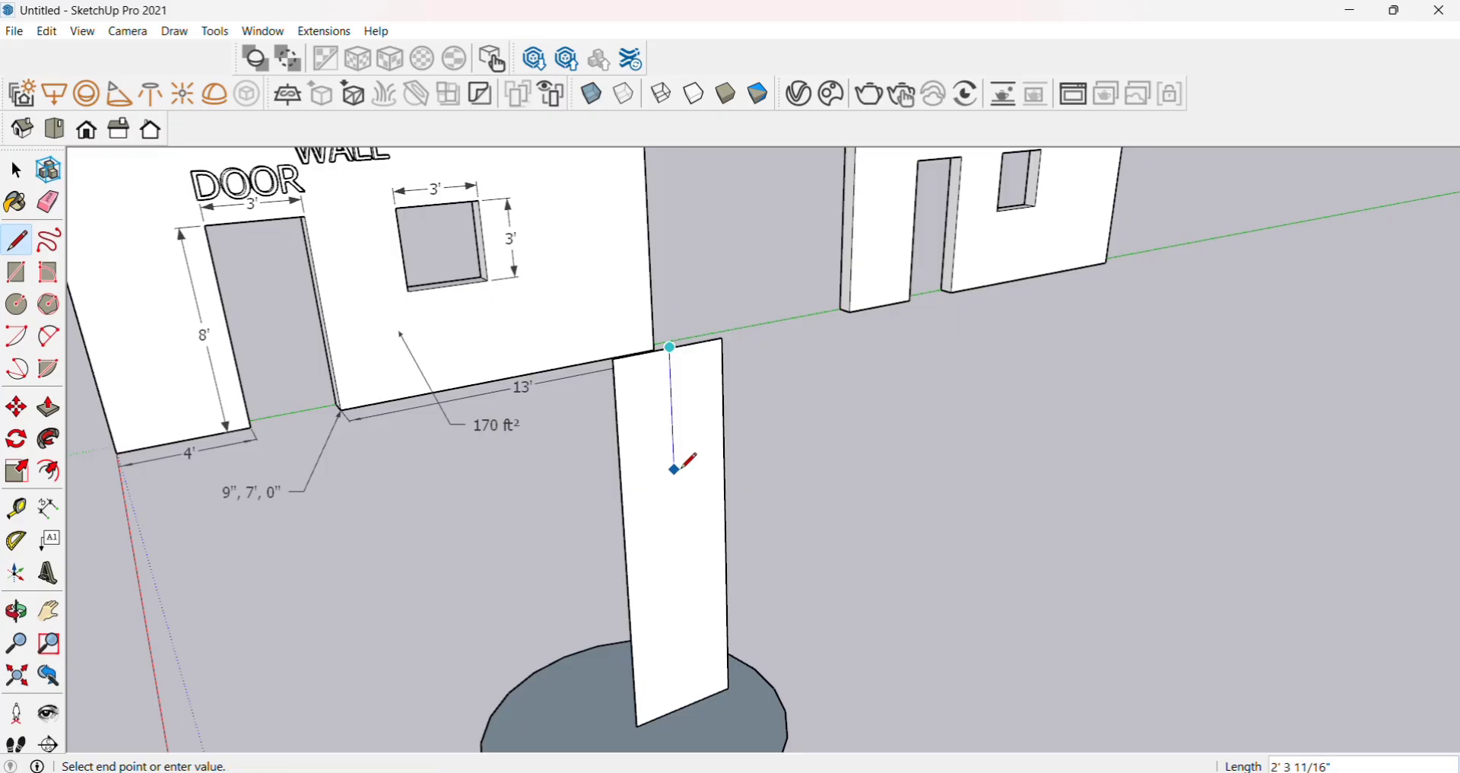
pyautogui.click(676, 462)
pyautogui.scroll(1, 676, 462)
pyautogui.click(704, 523)
pyautogui.scroll(2, 705, 570)
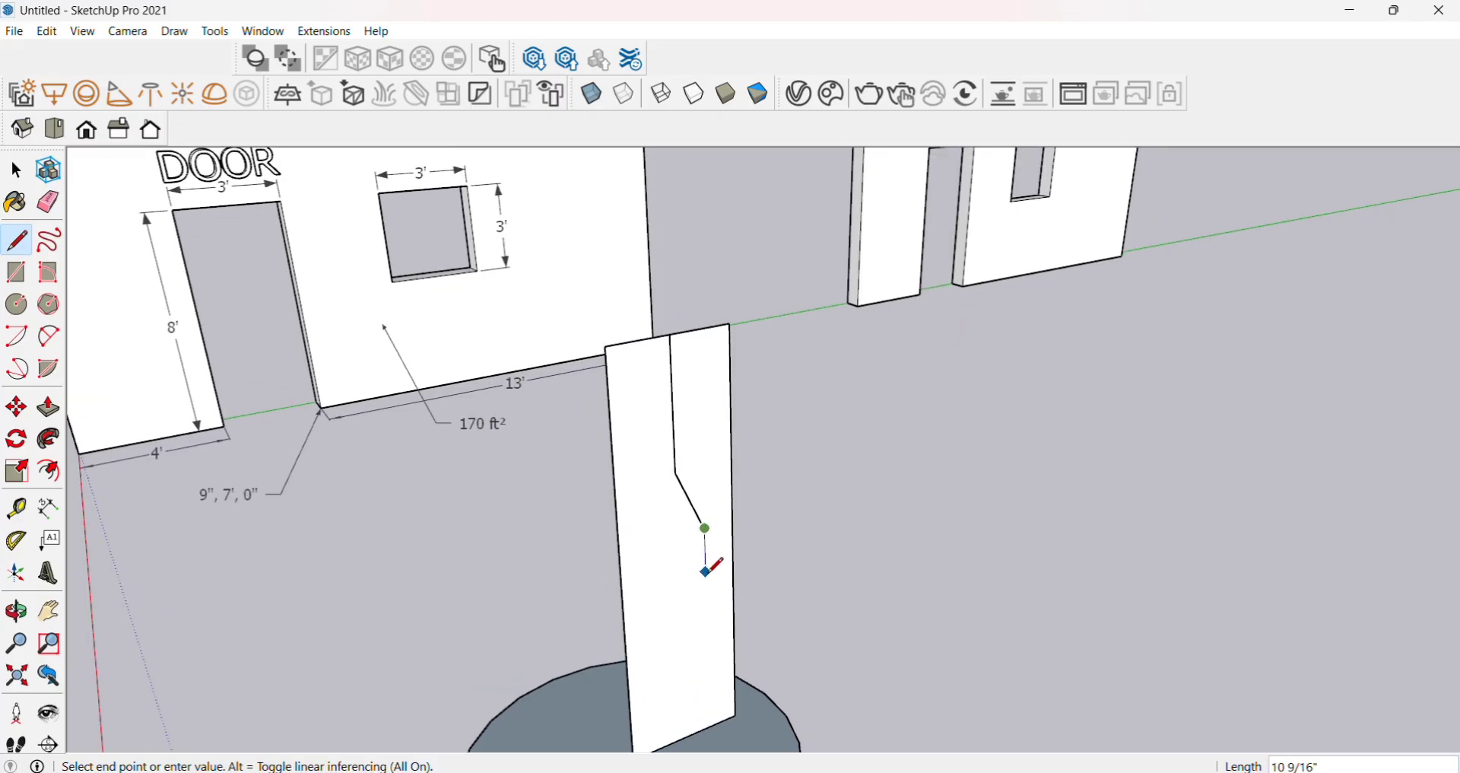
pyautogui.scroll(3, 707, 611)
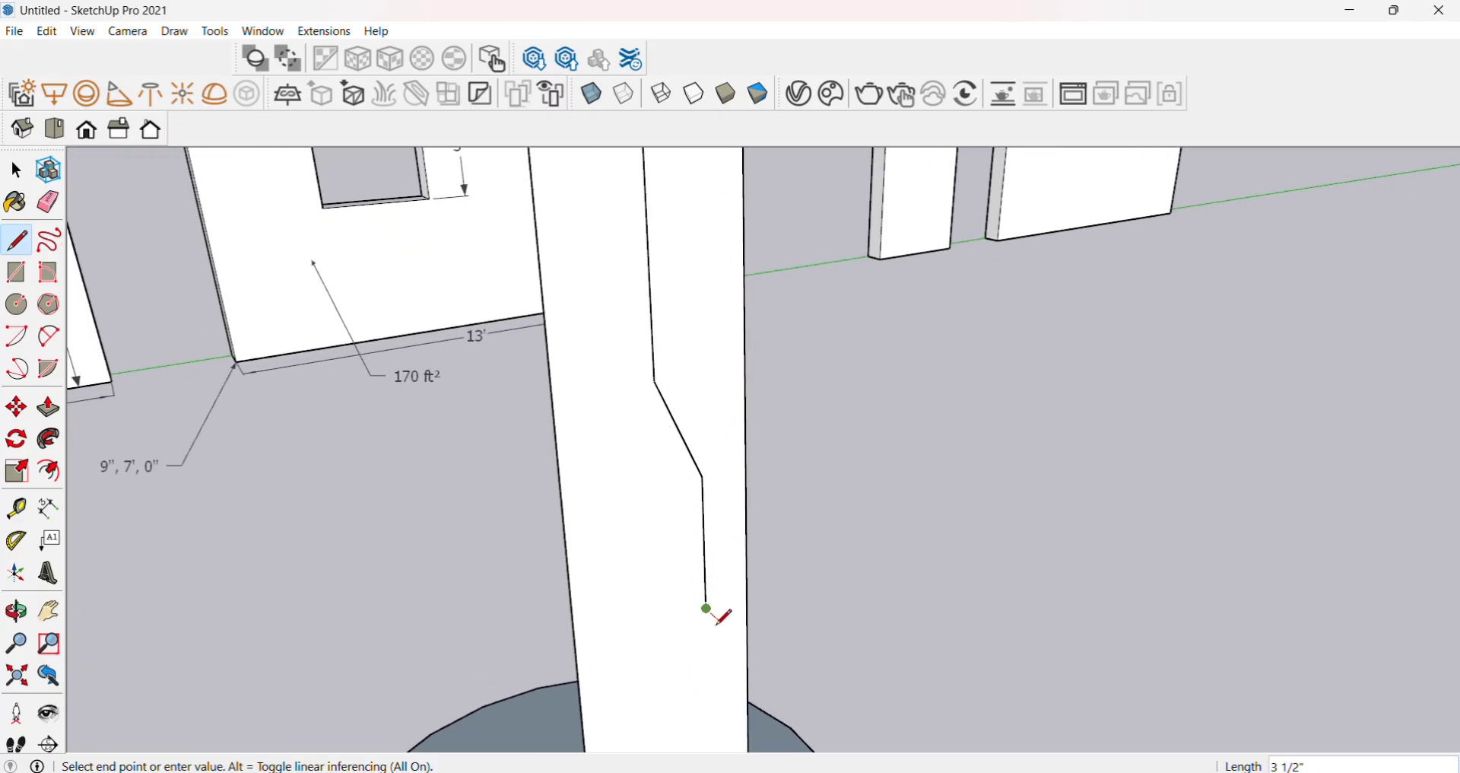
pyautogui.click(706, 610)
# Continue the profile with an outward slant of about 7" and a short vertical, and close it horizontally to the rectangle's inner edge.
pyautogui.scroll(-3, 696, 405)
pyautogui.scroll(3, 728, 520)
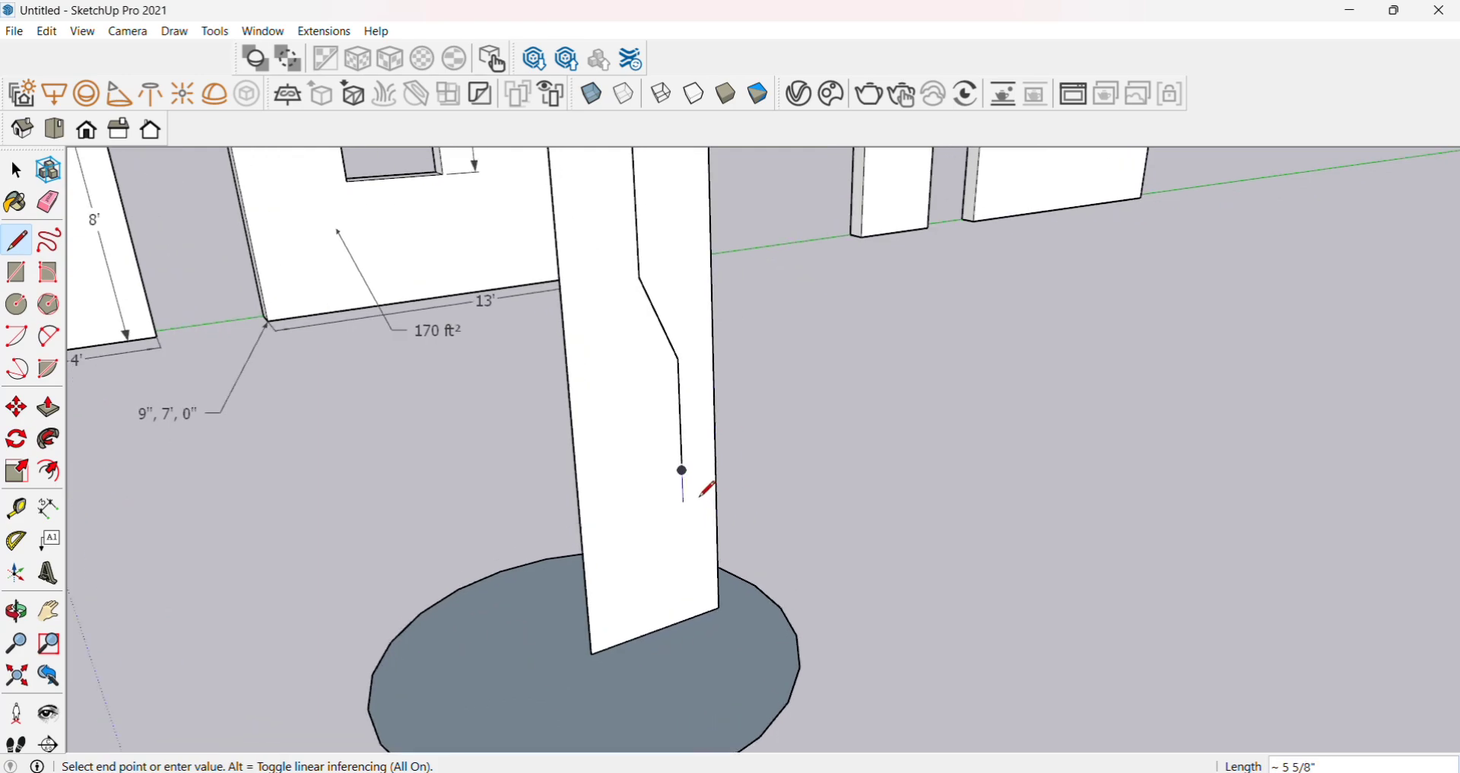
pyautogui.scroll(1, 699, 487)
pyautogui.scroll(3, 706, 490)
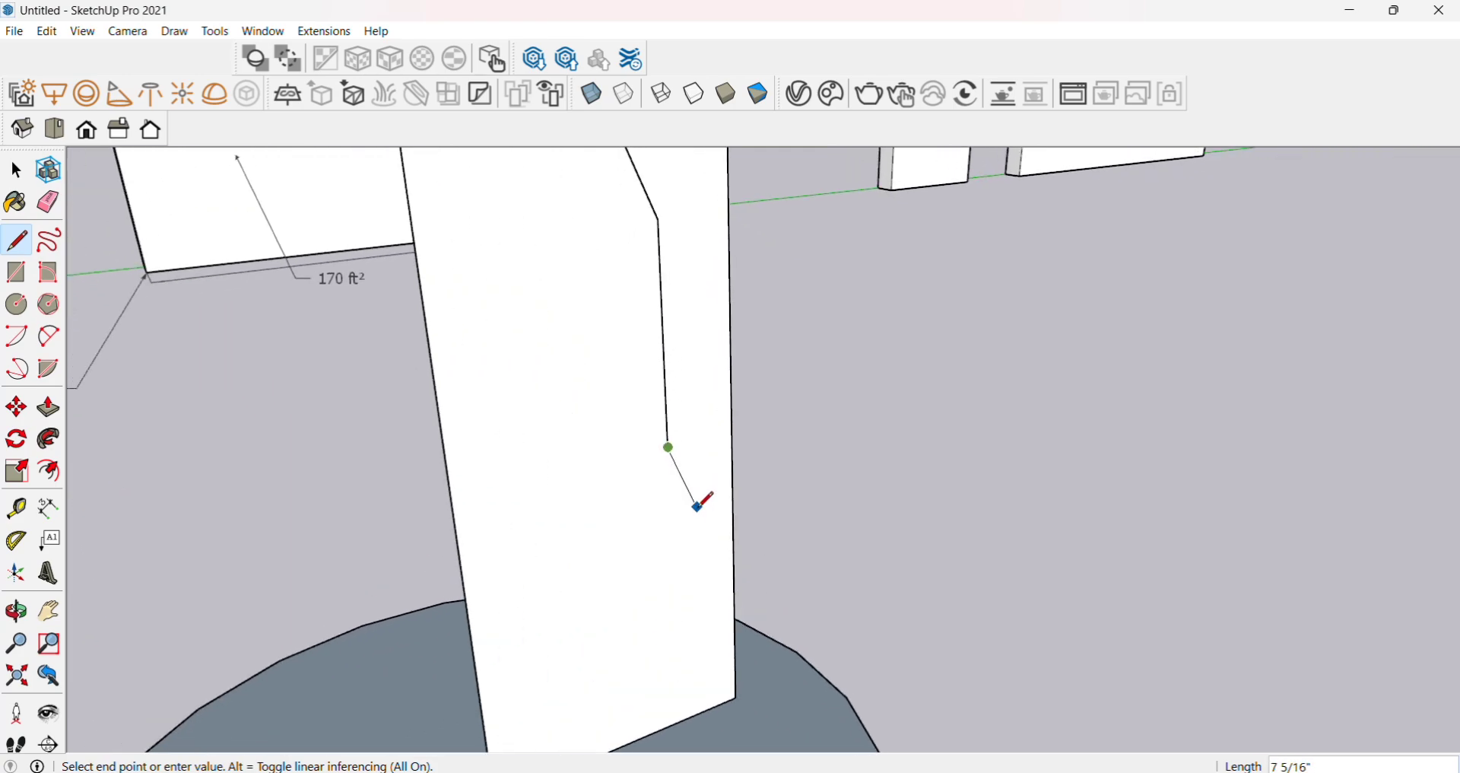
pyautogui.click(698, 499)
pyautogui.scroll(-4, 700, 501)
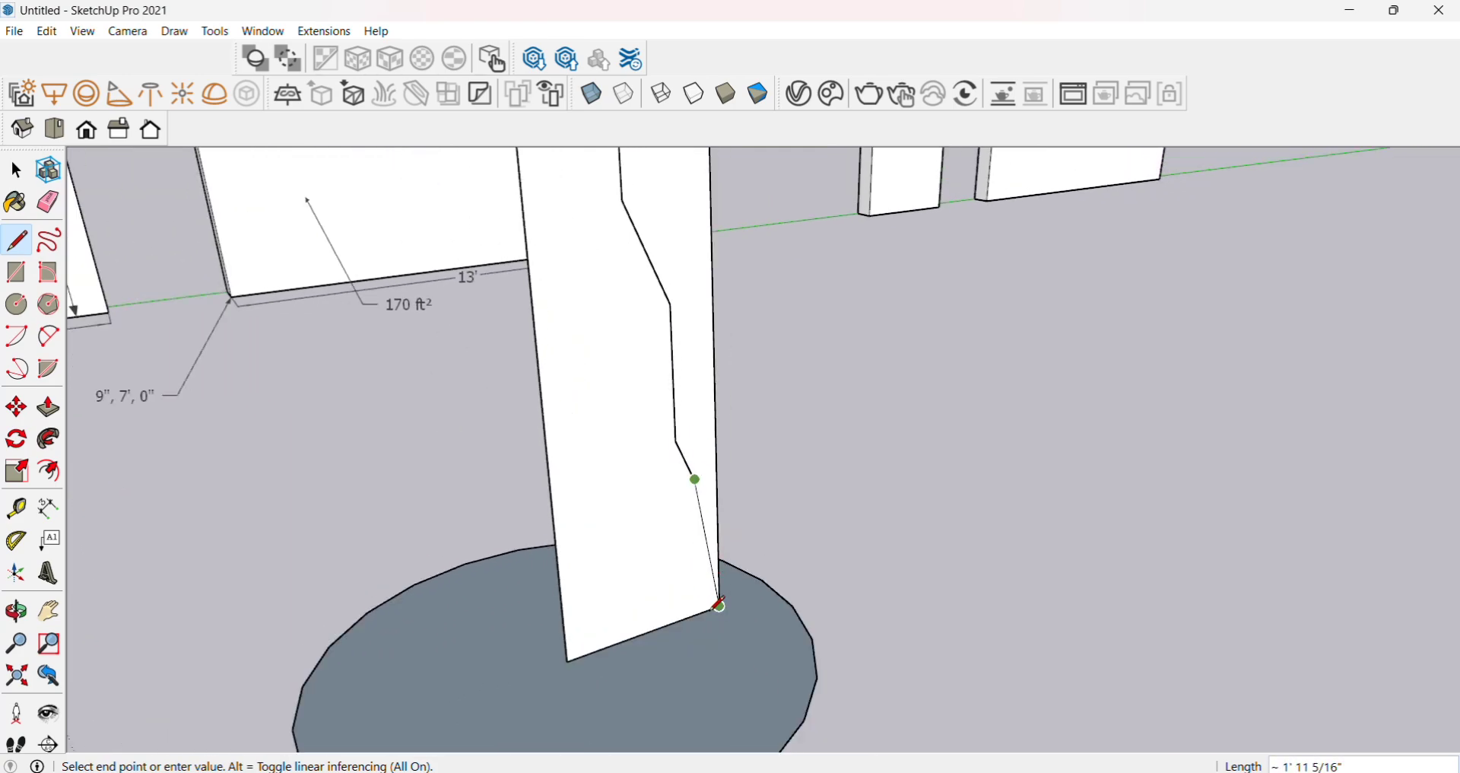
pyautogui.click(698, 545)
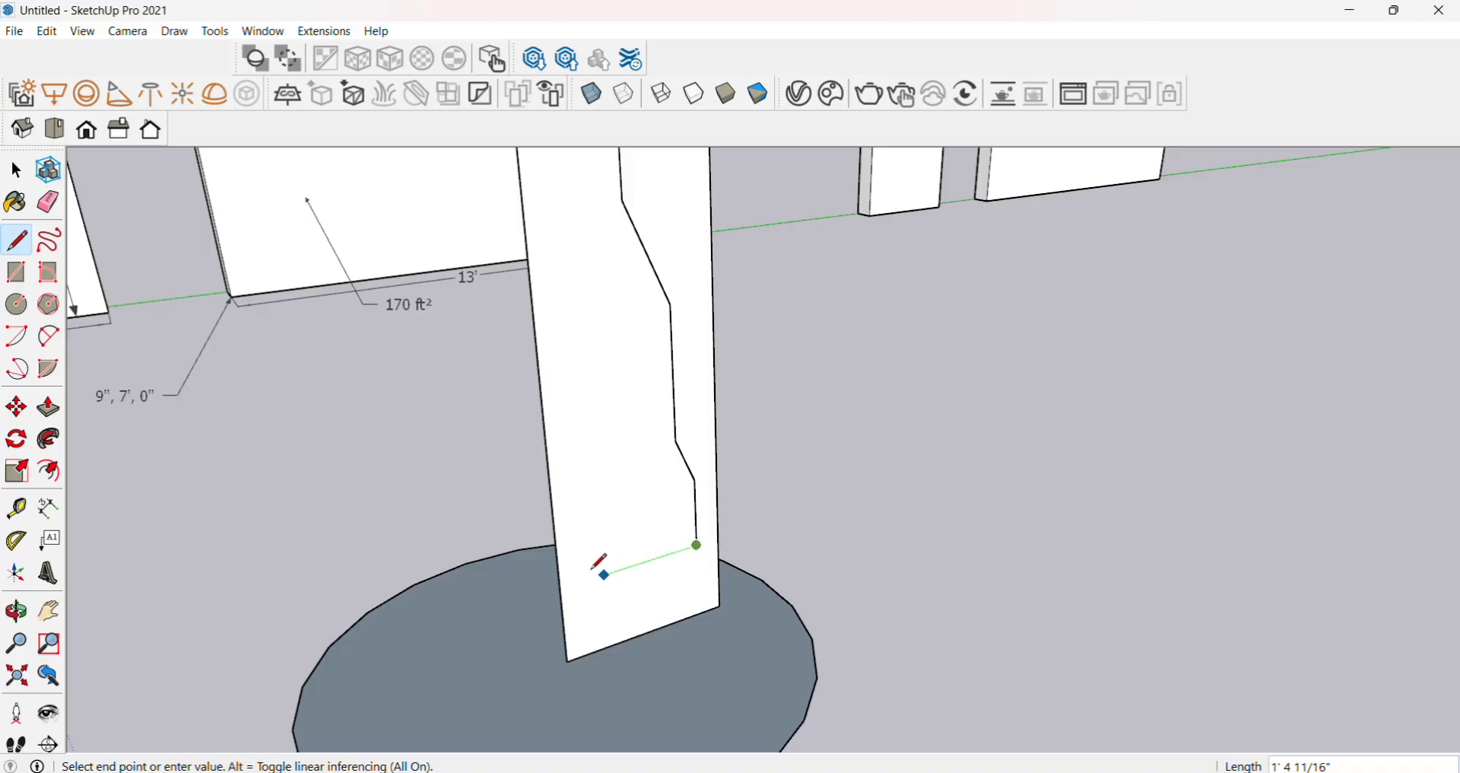
pyautogui.click(565, 586)
pyautogui.scroll(-2, 605, 577)
pyautogui.press('space')
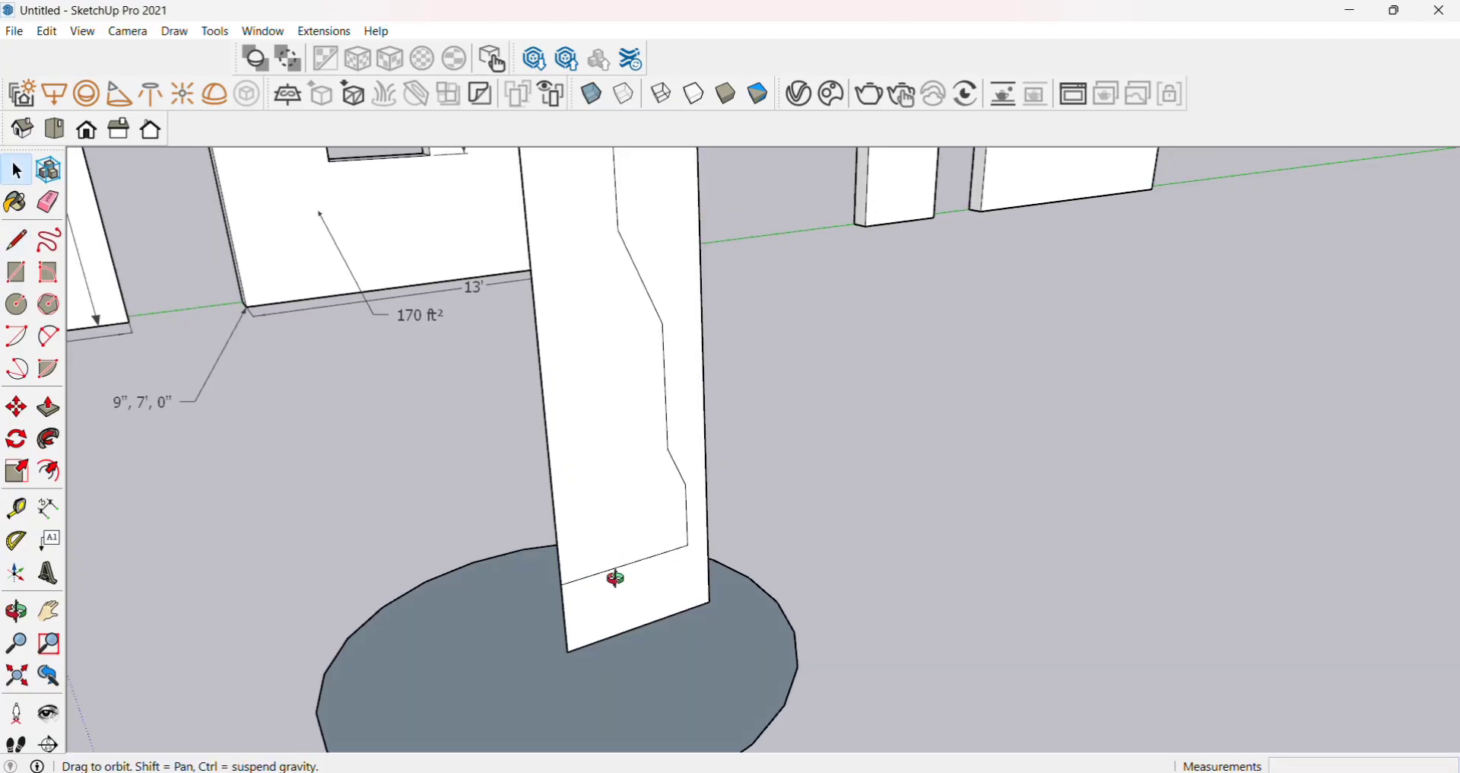
# Delete the part of the rectangle outside the stepped profile along with its leftover edges.
pyautogui.moveTo(612, 574); pyautogui.dragTo(637, 517, button='middle')
pyautogui.click(649, 562)
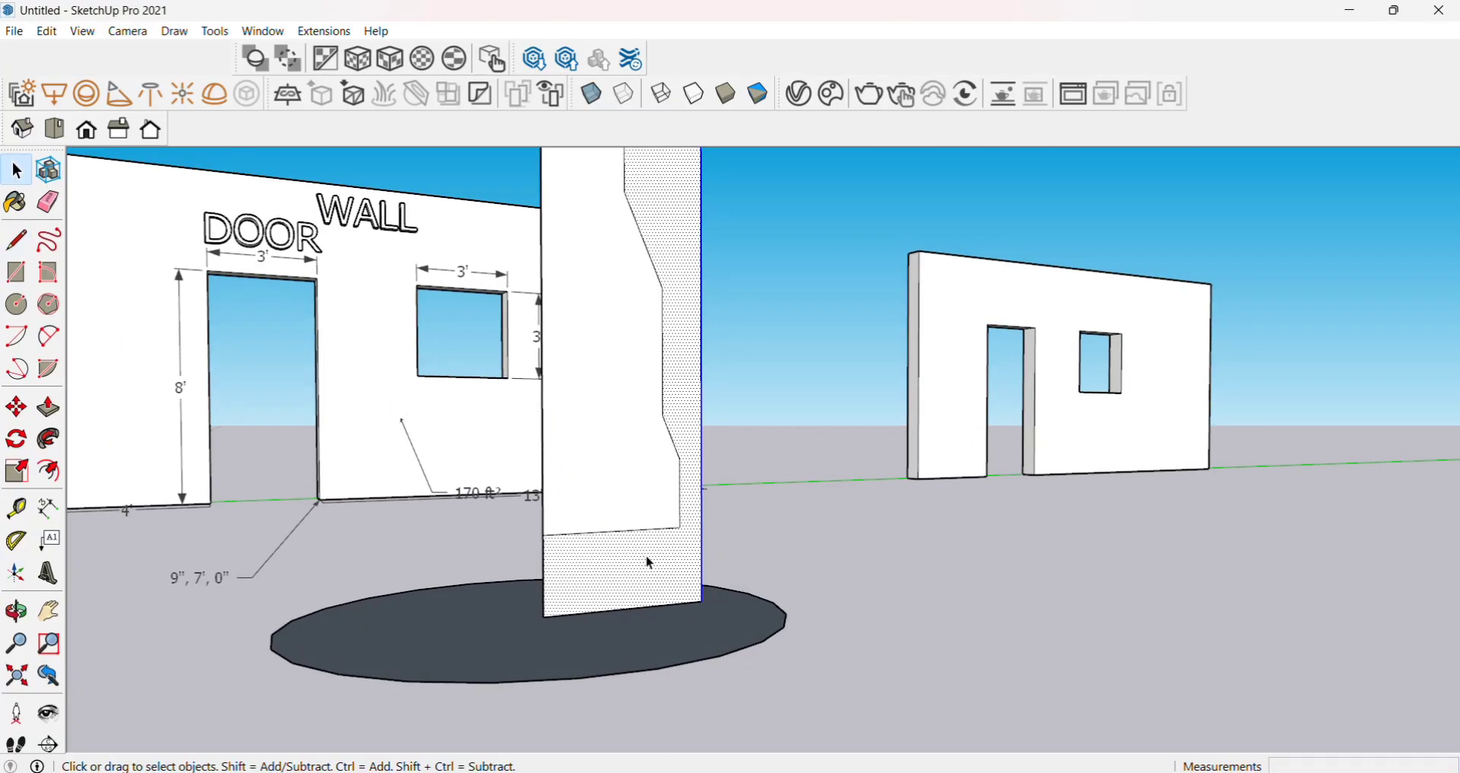
pyautogui.press('Delete')
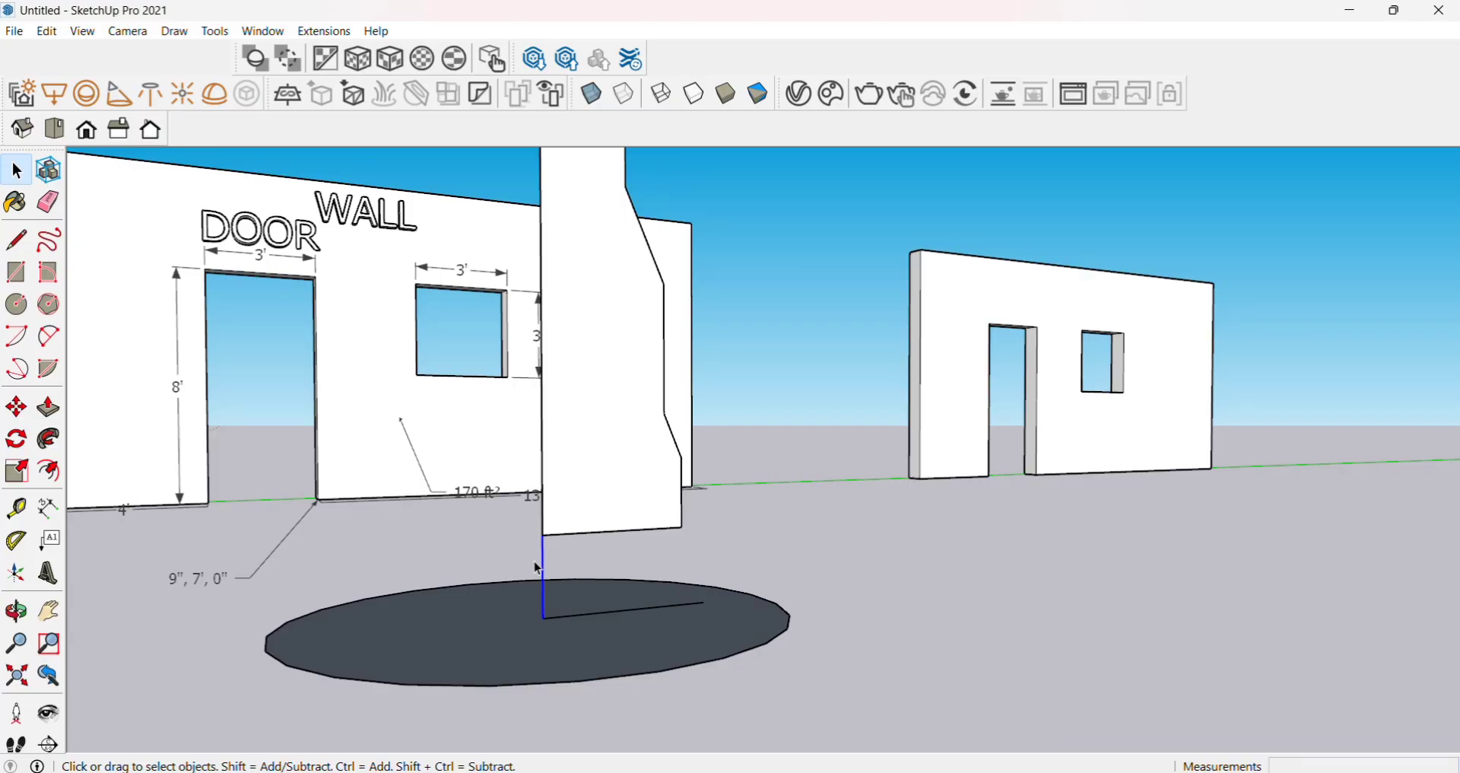
pyautogui.scroll(-3, 564, 618)
pyautogui.moveTo(587, 624); pyautogui.dragTo(655, 346, button='middle')
pyautogui.moveTo(677, 478); pyautogui.dragTo(705, 522, button='middle')
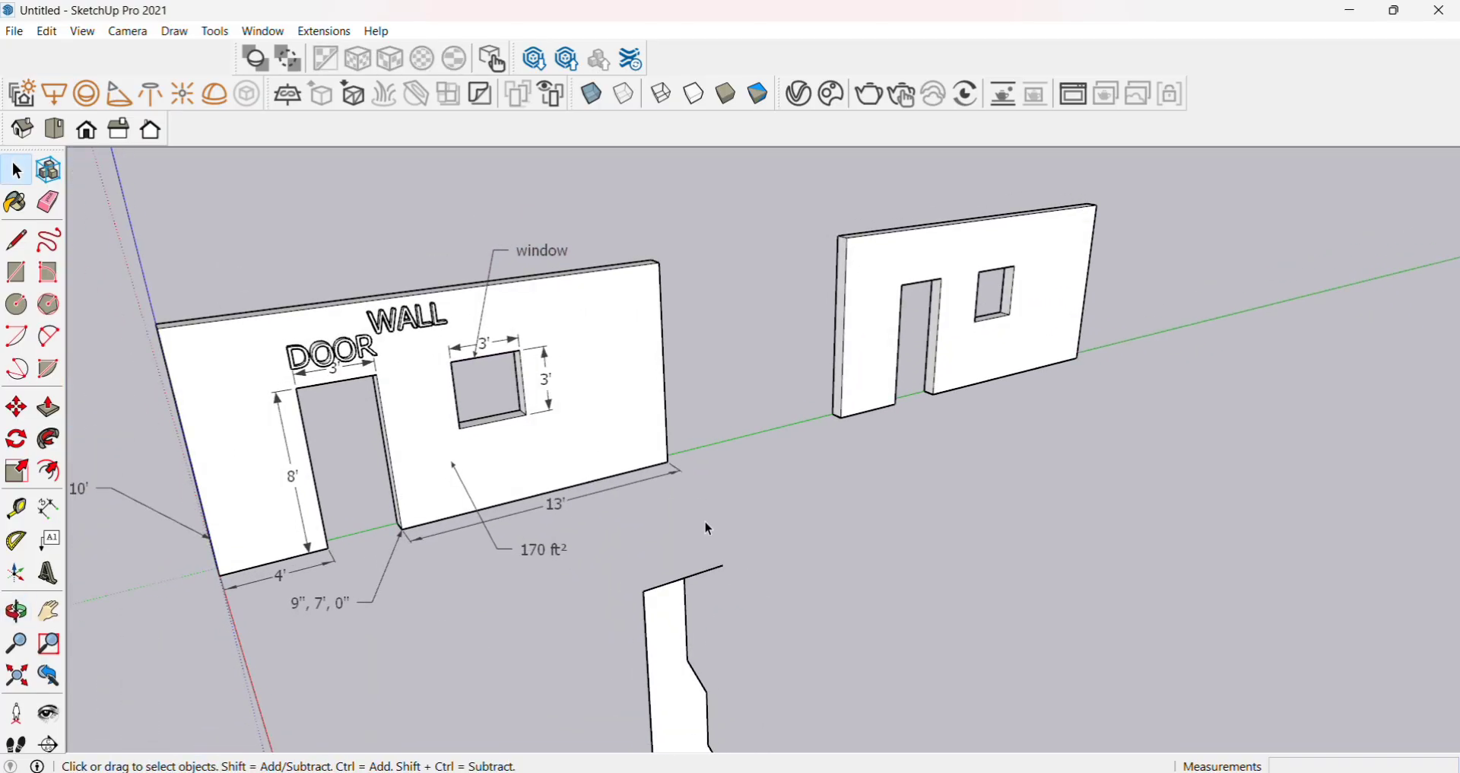
pyautogui.scroll(-2, 647, 342)
pyautogui.scroll(1, 593, 277)
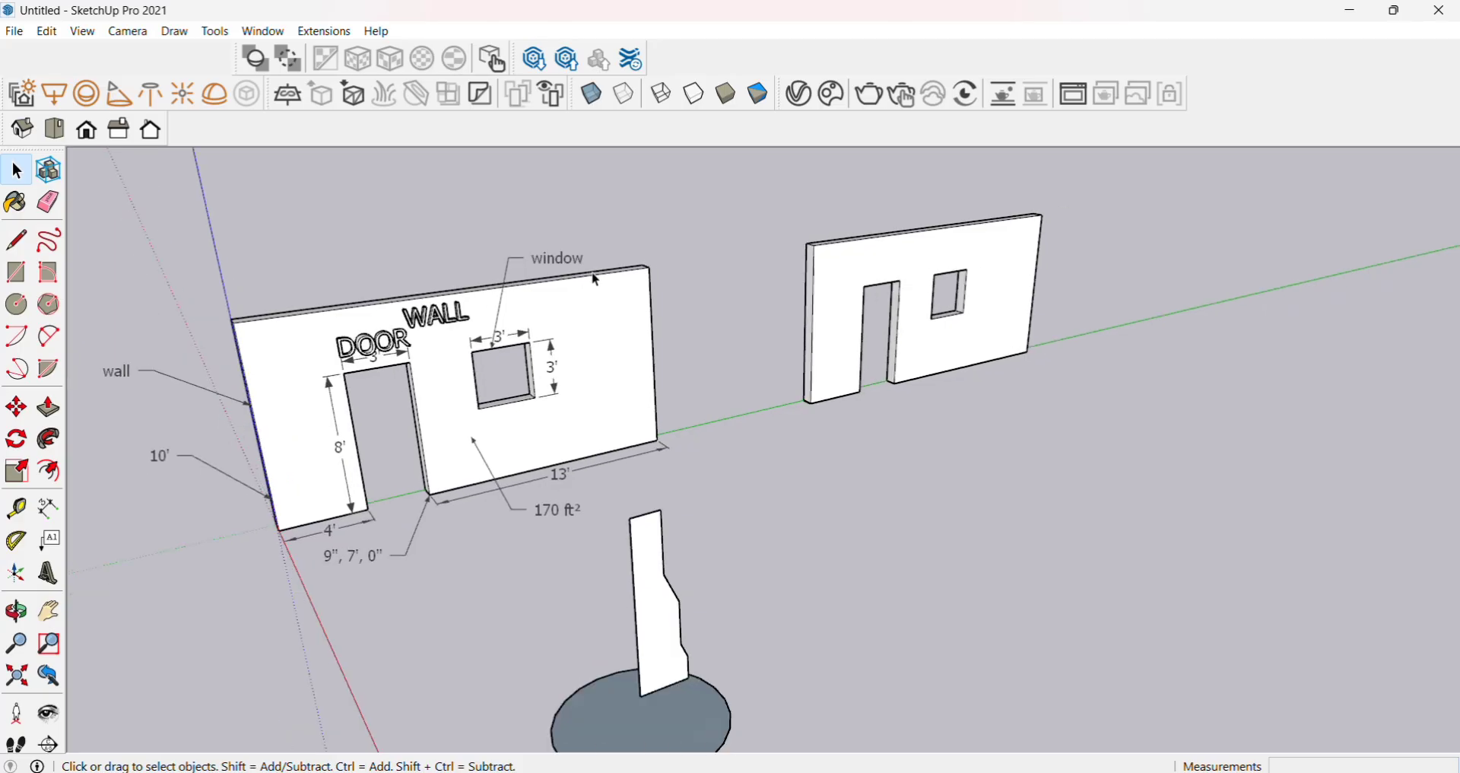
pyautogui.scroll(-3, 647, 335)
pyautogui.scroll(1, 631, 531)
pyautogui.scroll(1, 635, 540)
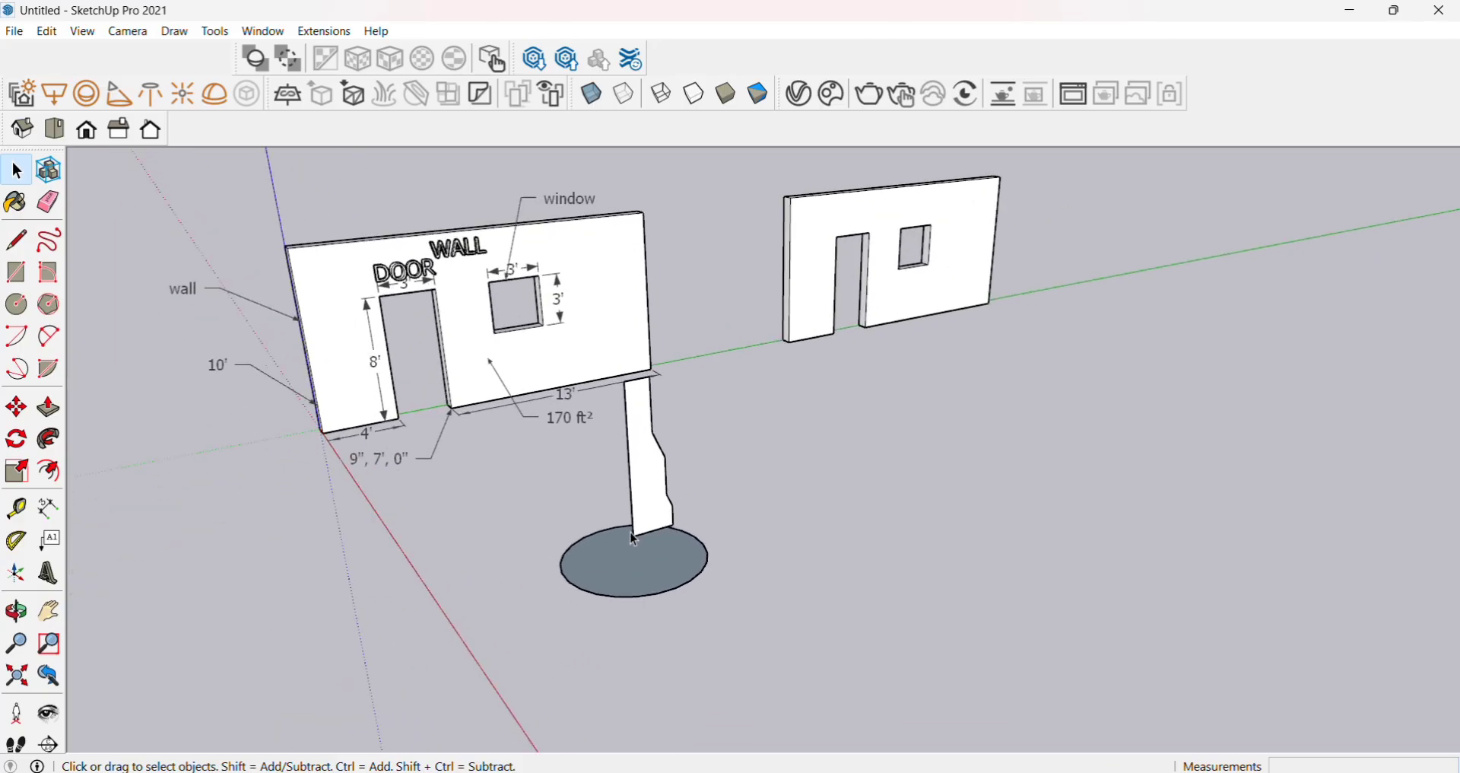
pyautogui.scroll(1, 708, 610)
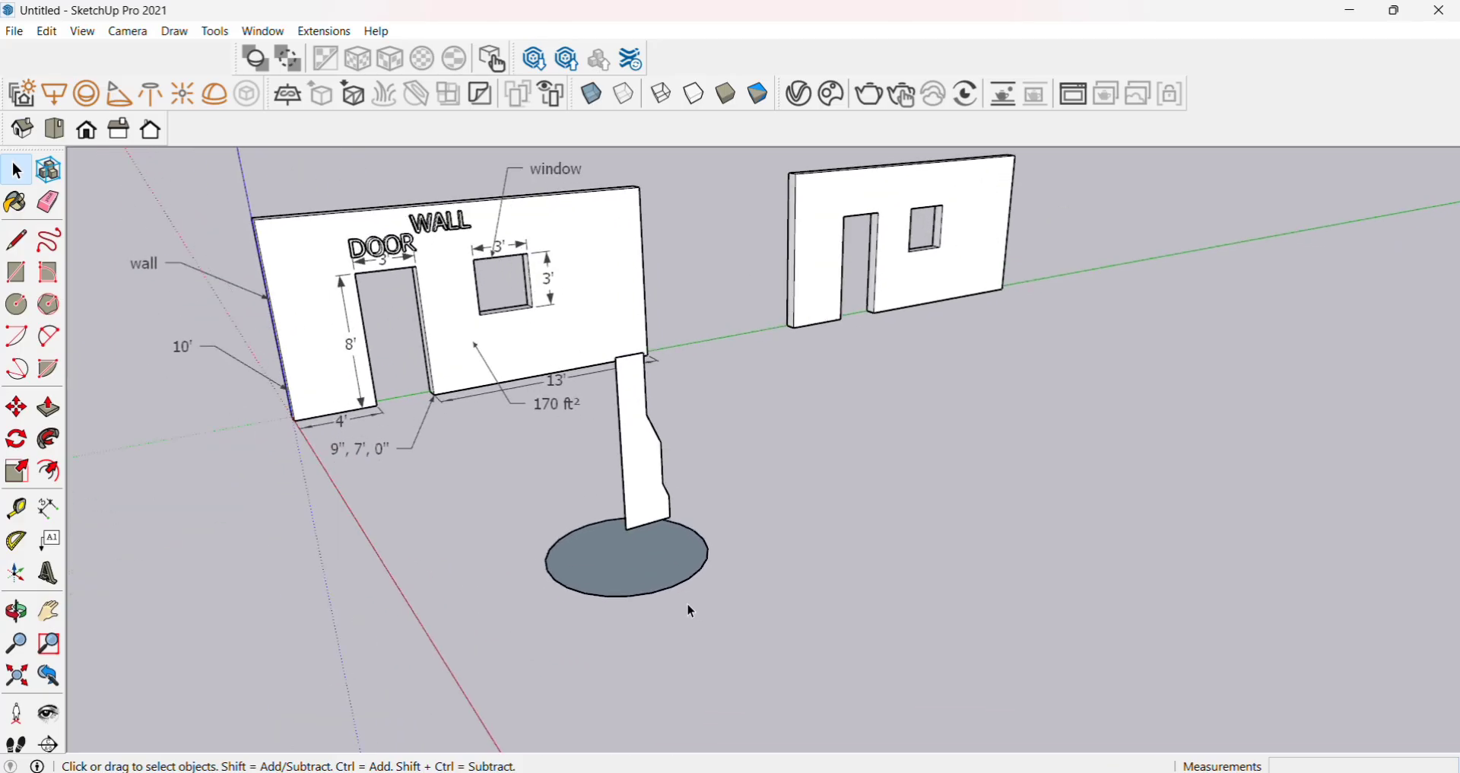
# Sweep the stepped profile face around the circle with Follow Me to form a round column.
pyautogui.click(671, 591)
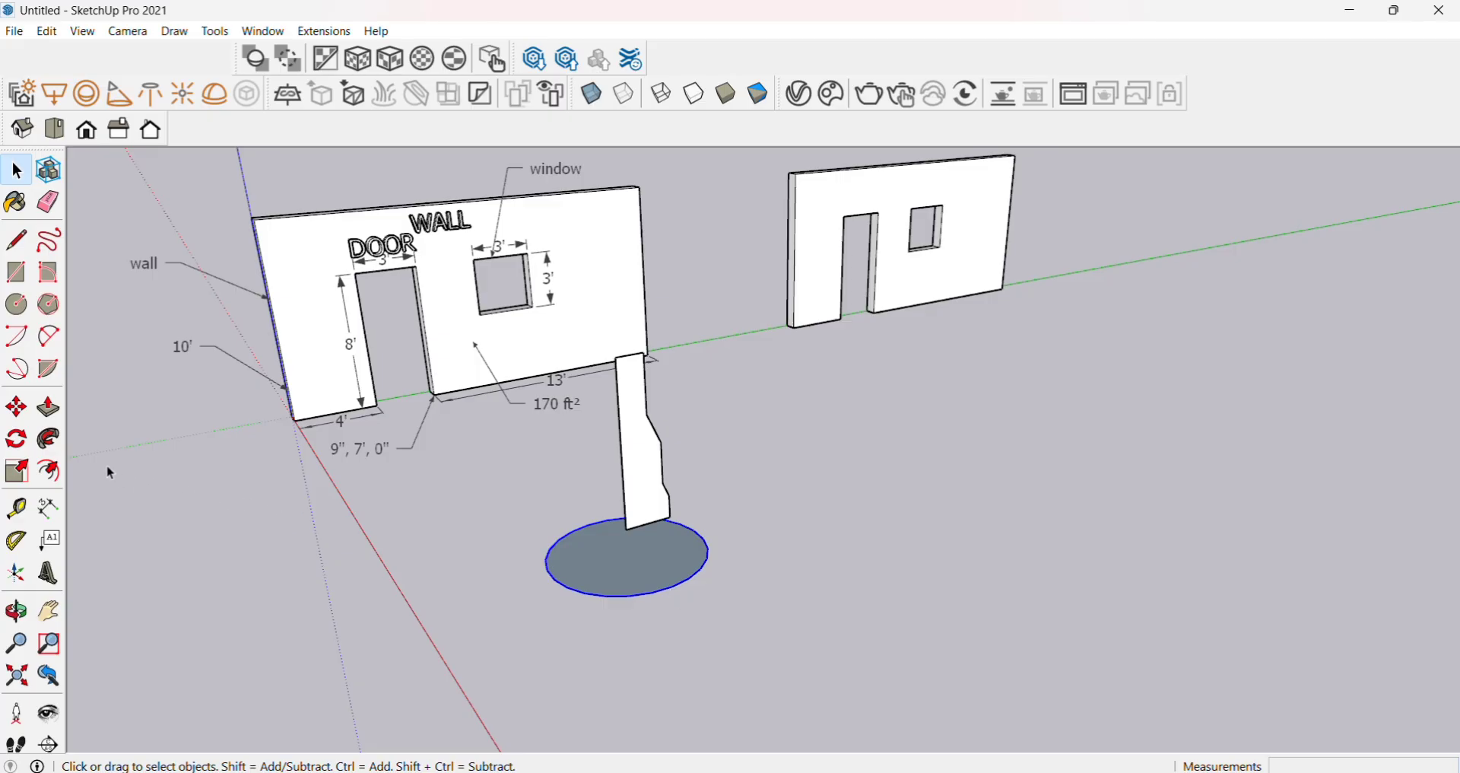
pyautogui.click(48, 438)
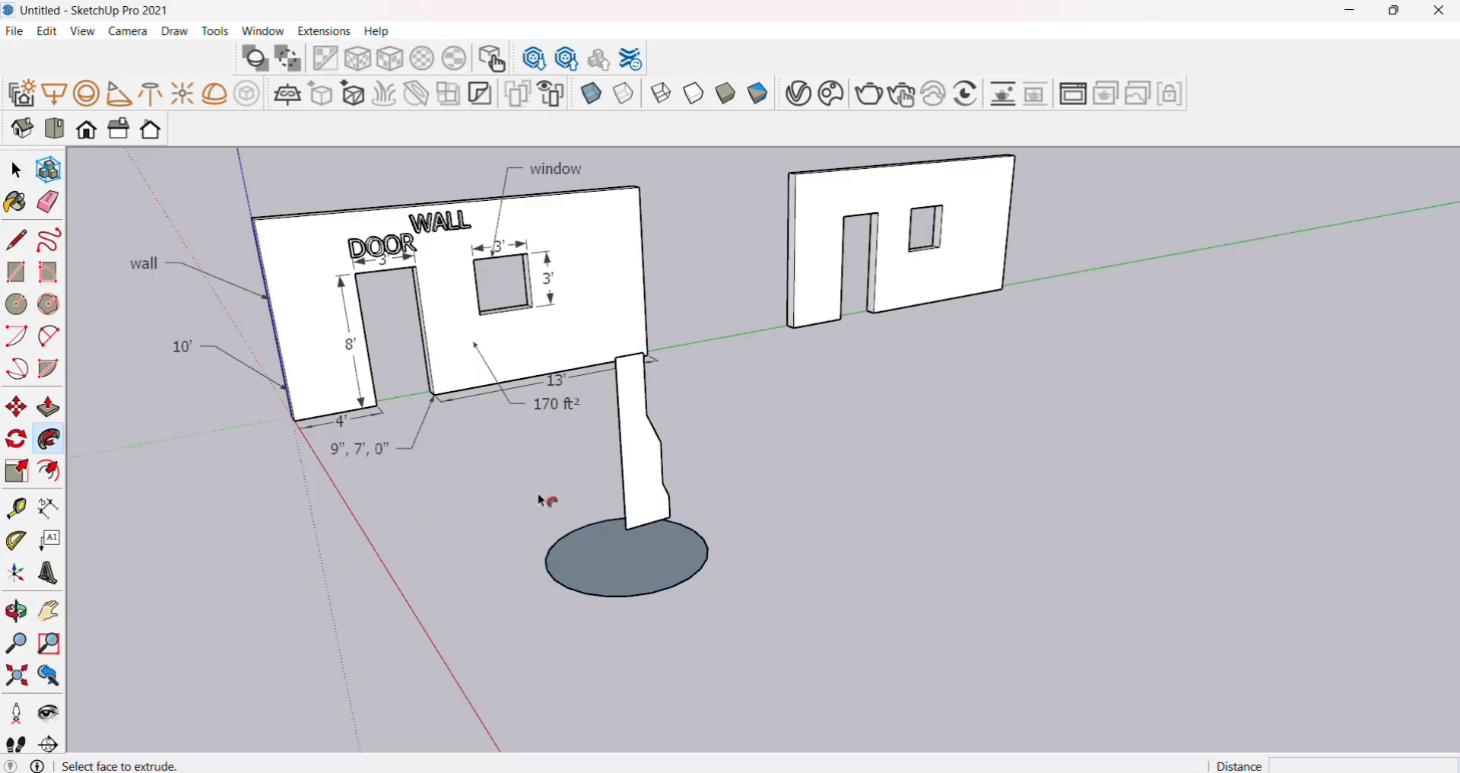
pyautogui.click(640, 449)
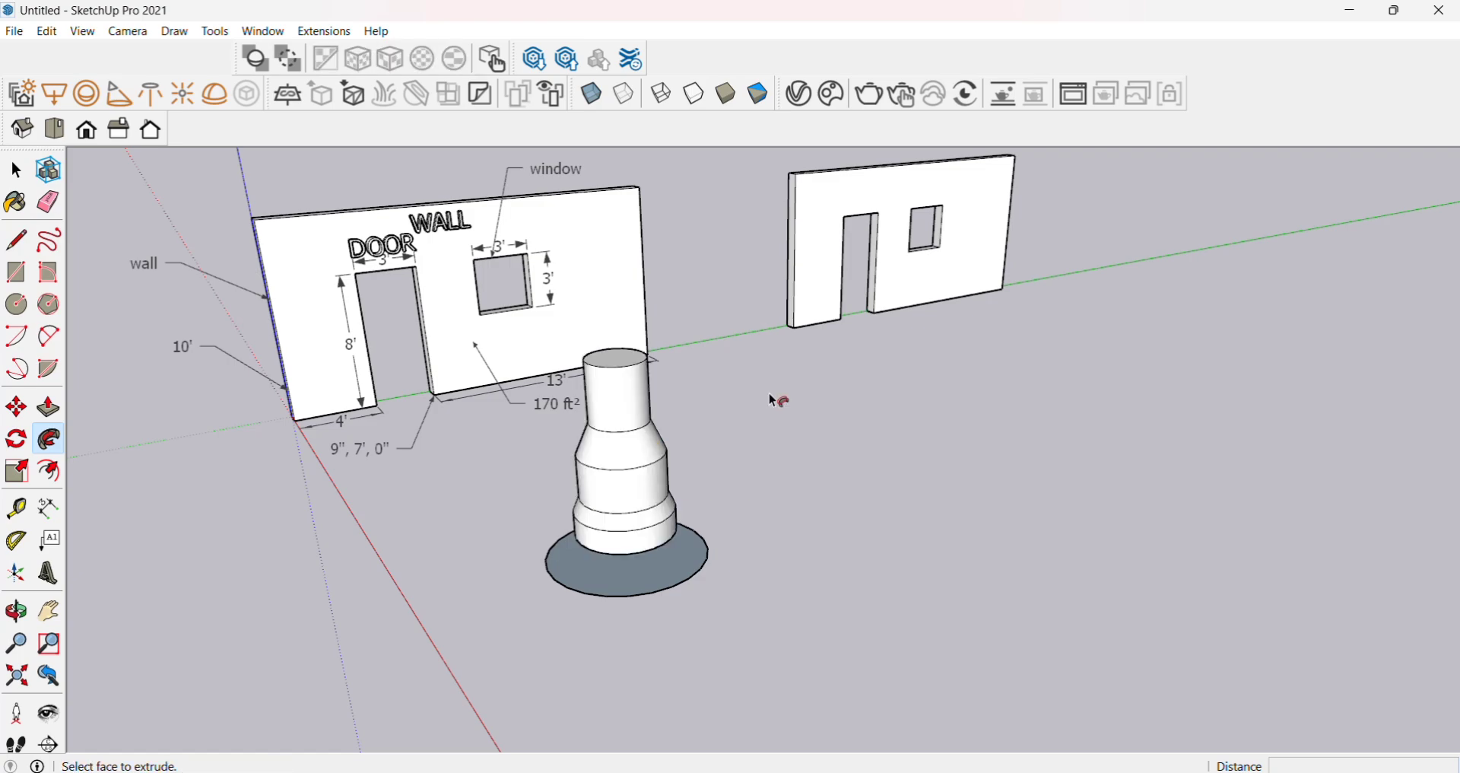
pyautogui.press('space')
pyautogui.moveTo(736, 491); pyautogui.dragTo(671, 315, button='middle')
pyautogui.scroll(3, 671, 315)
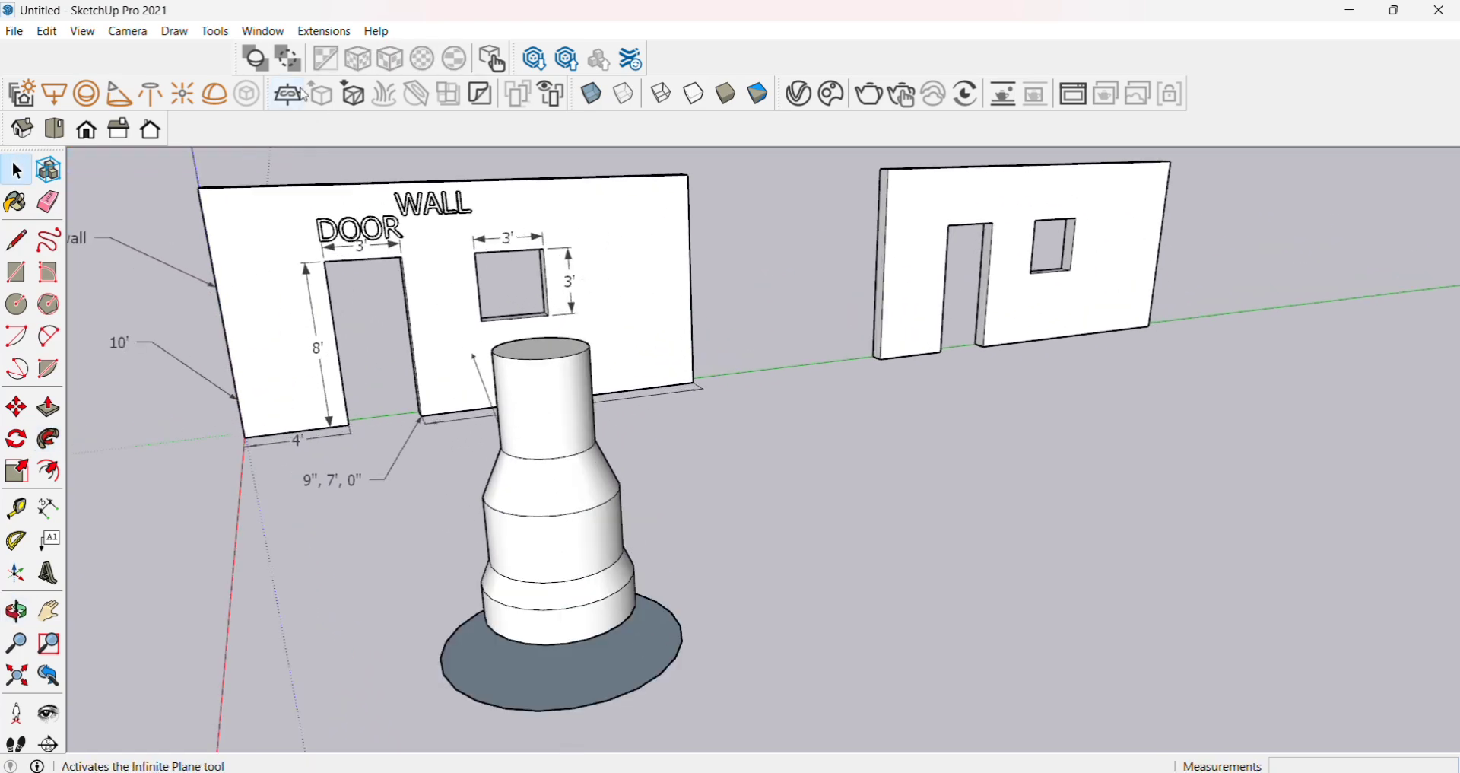
# Show the Default Tray with the Soften Edges section included.
pyautogui.click(266, 32)
pyautogui.moveTo(327, 53)
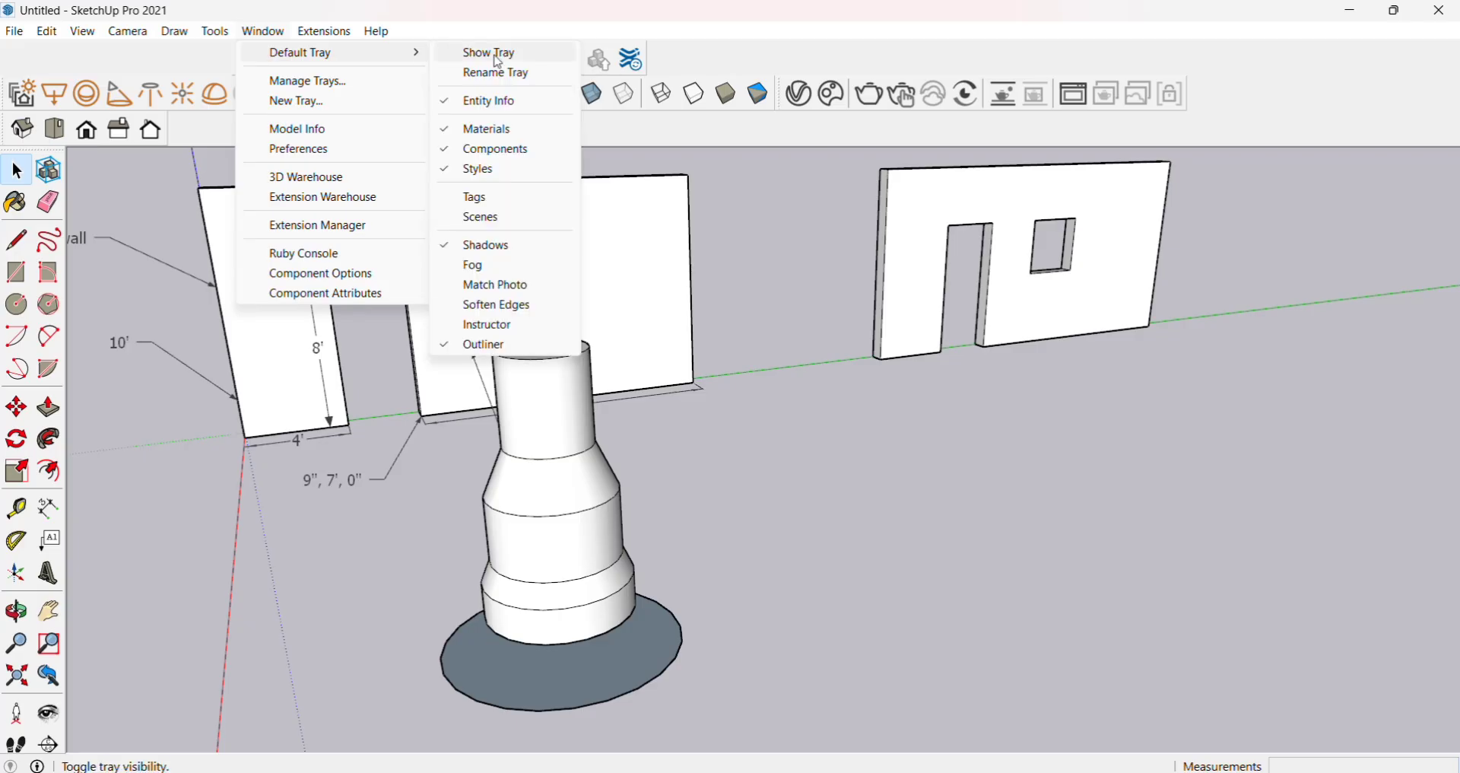
pyautogui.click(555, 314)
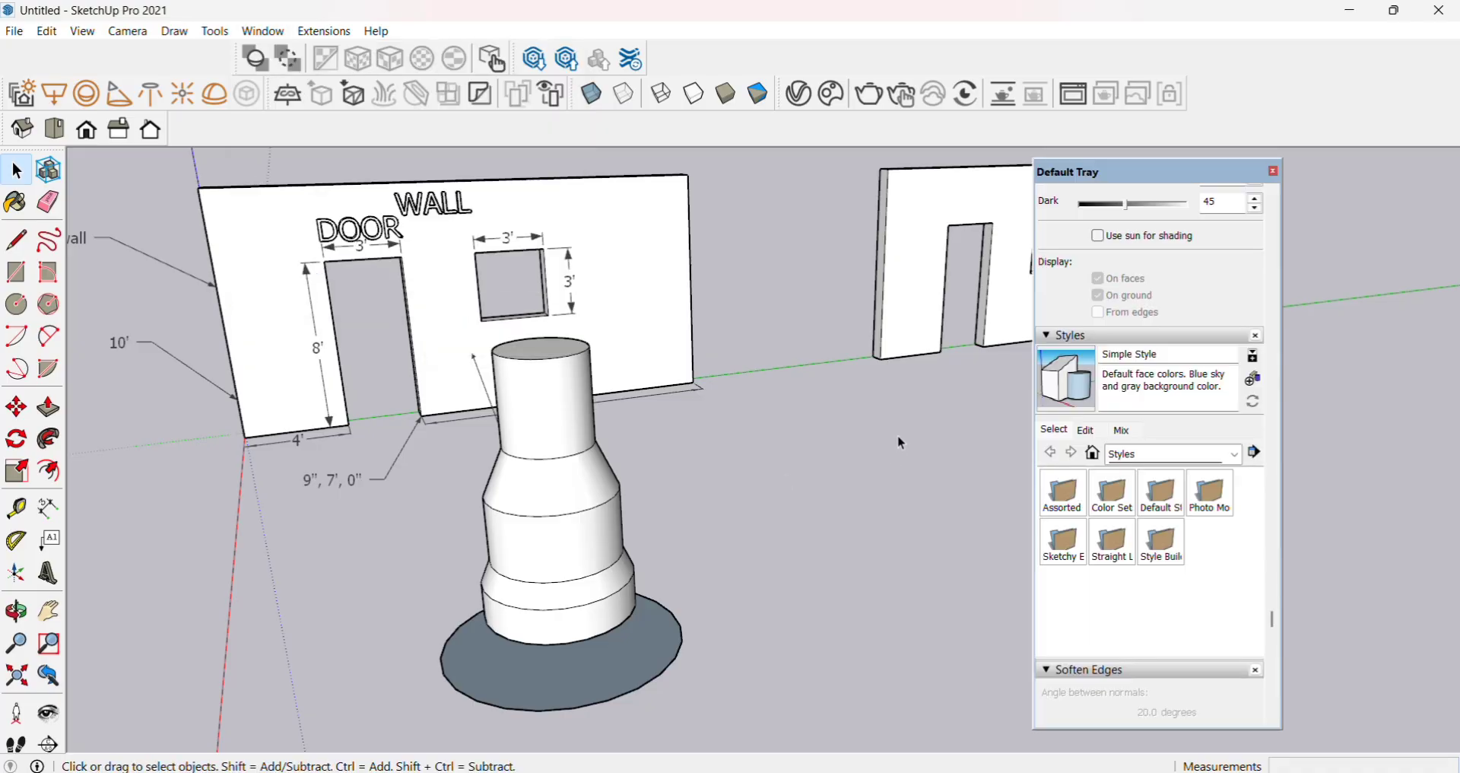
# Examine the column's separate curved bands by selecting them one after another, and clear the selection.
pyautogui.moveTo(726, 467); pyautogui.dragTo(531, 457, button='middle')
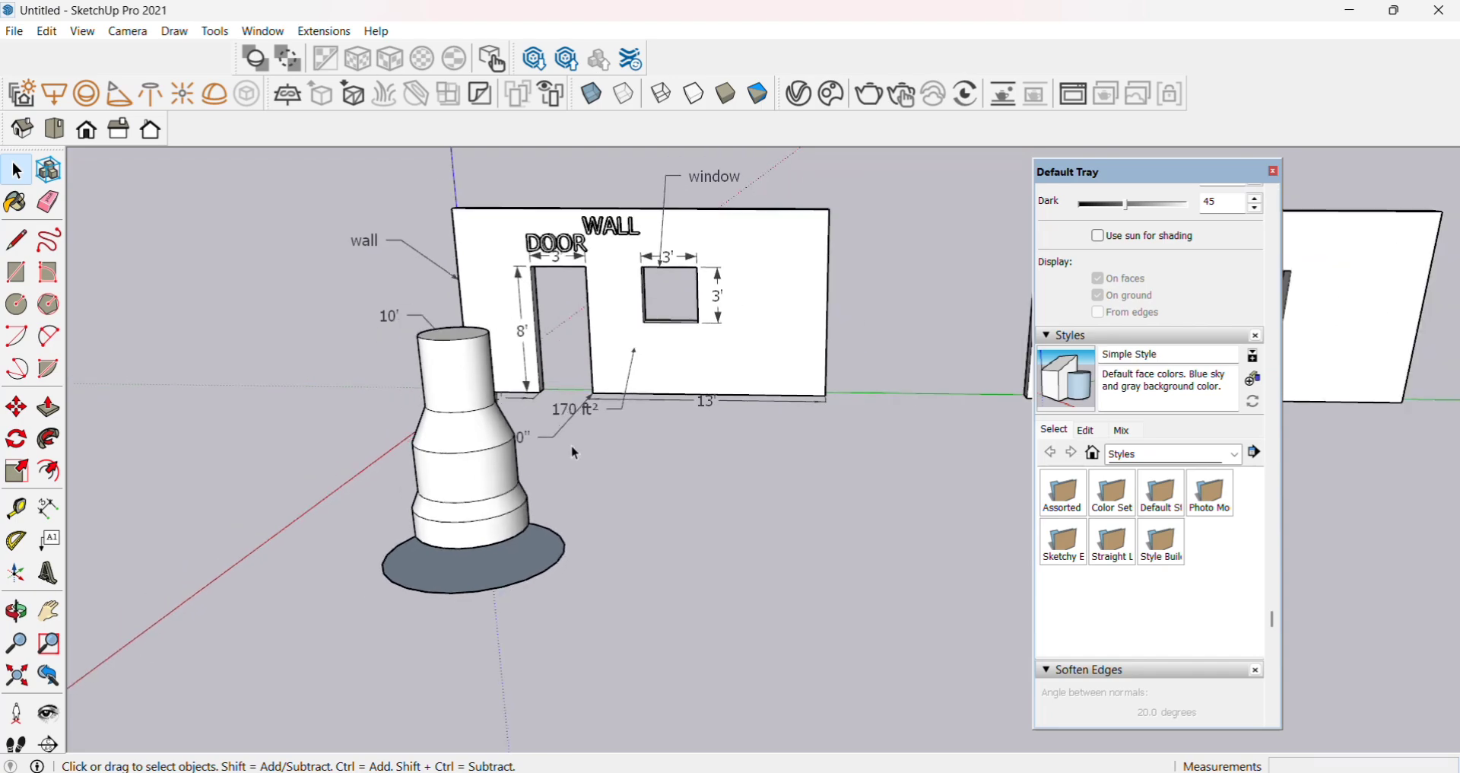
pyautogui.scroll(4, 532, 441)
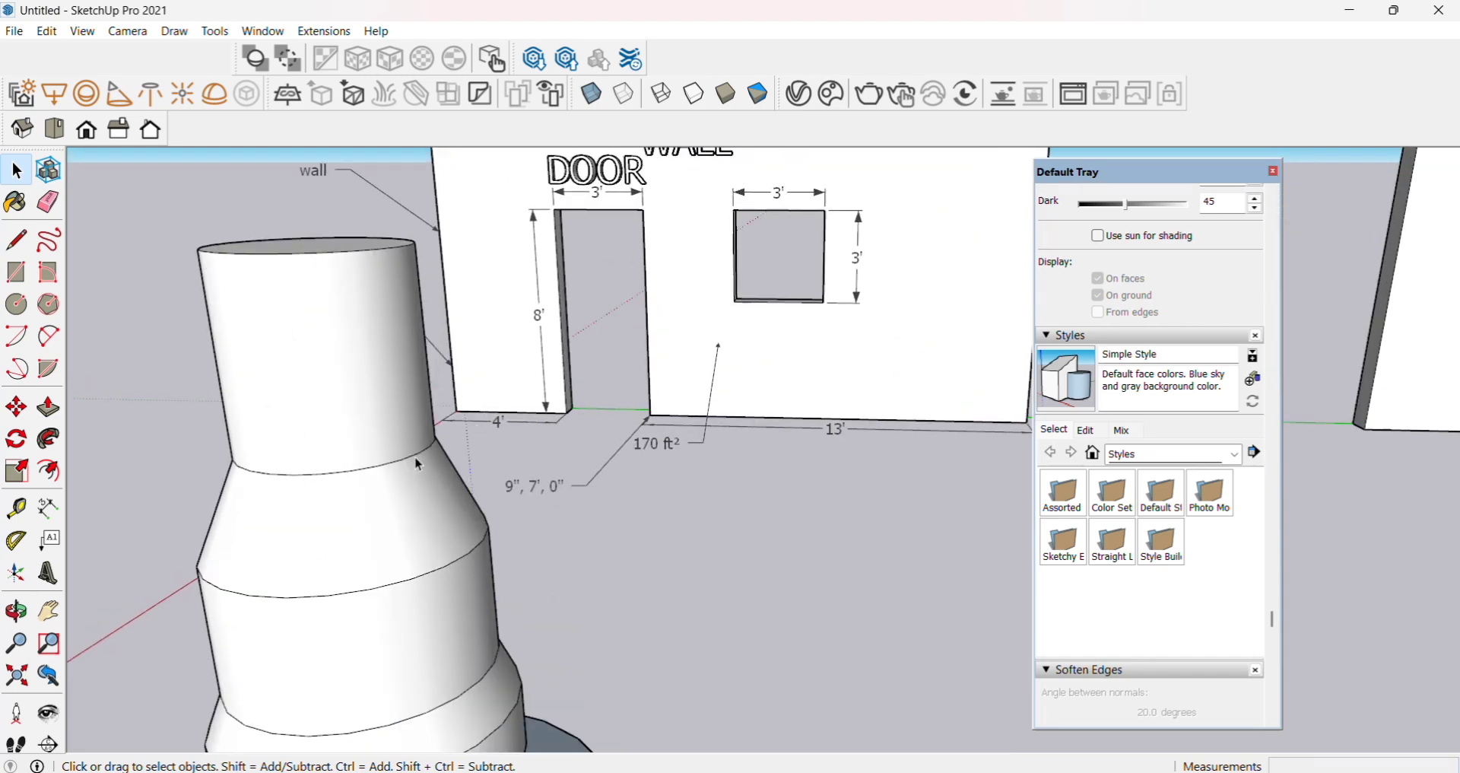
pyautogui.scroll(-1, 414, 459)
pyautogui.scroll(-3, 426, 449)
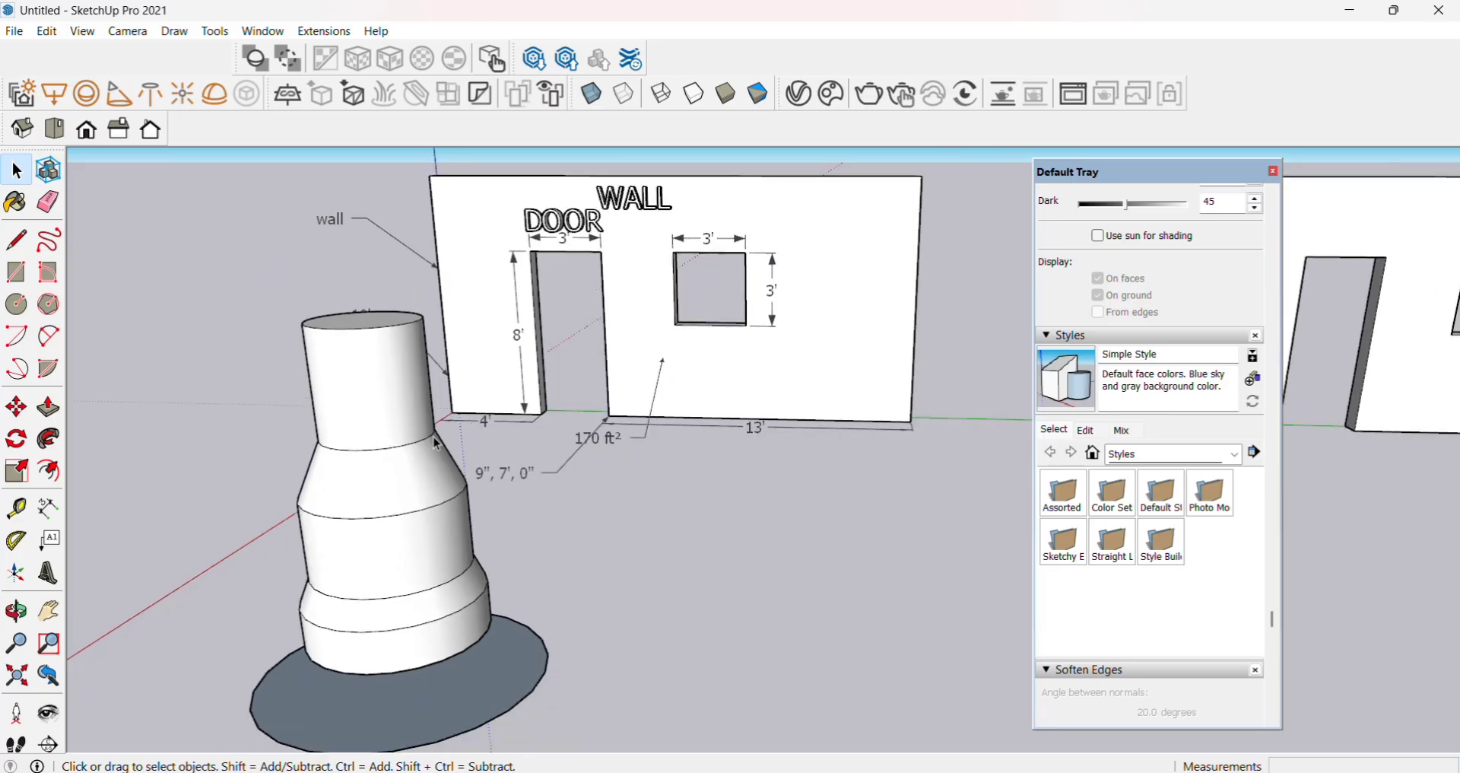
pyautogui.click(397, 396)
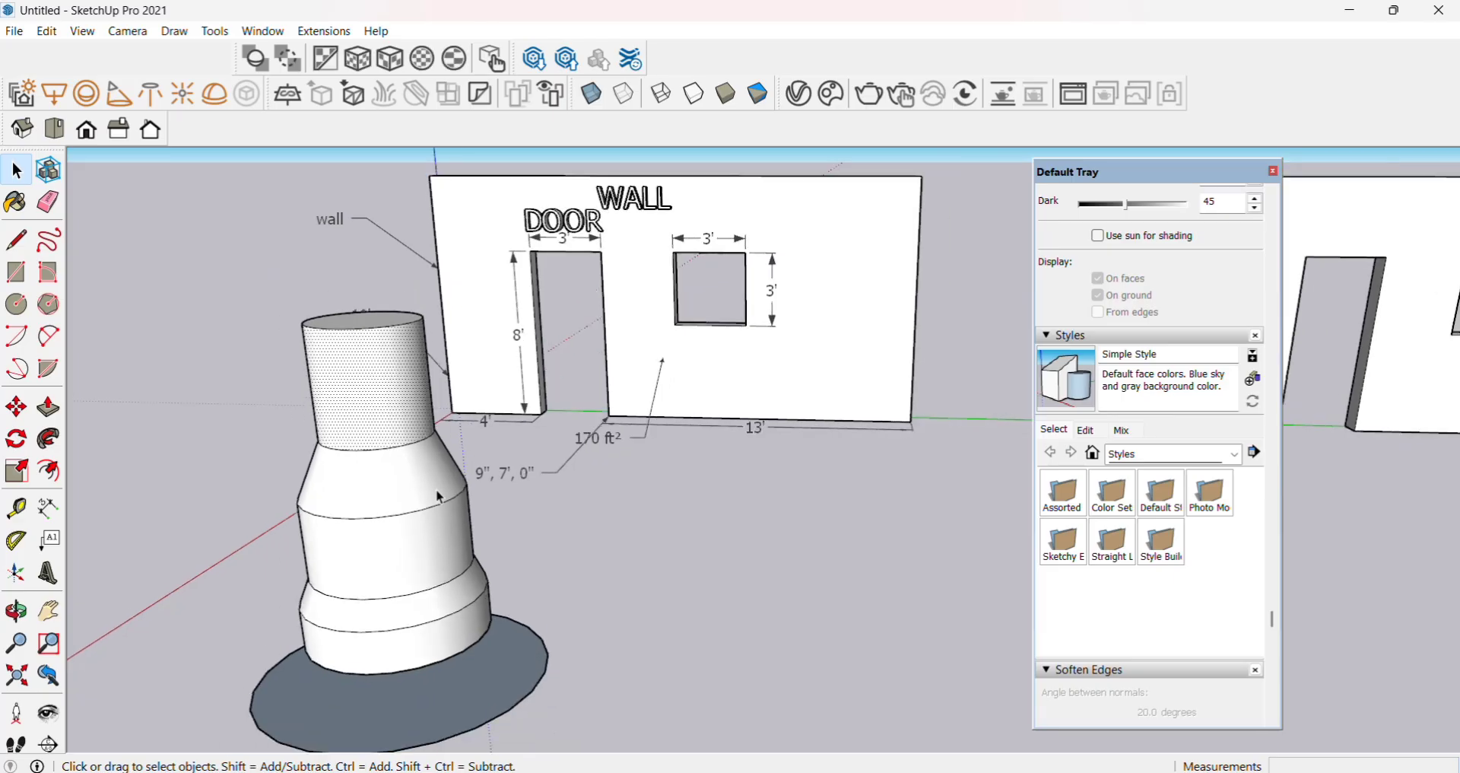
pyautogui.click(440, 497)
pyautogui.click(462, 608)
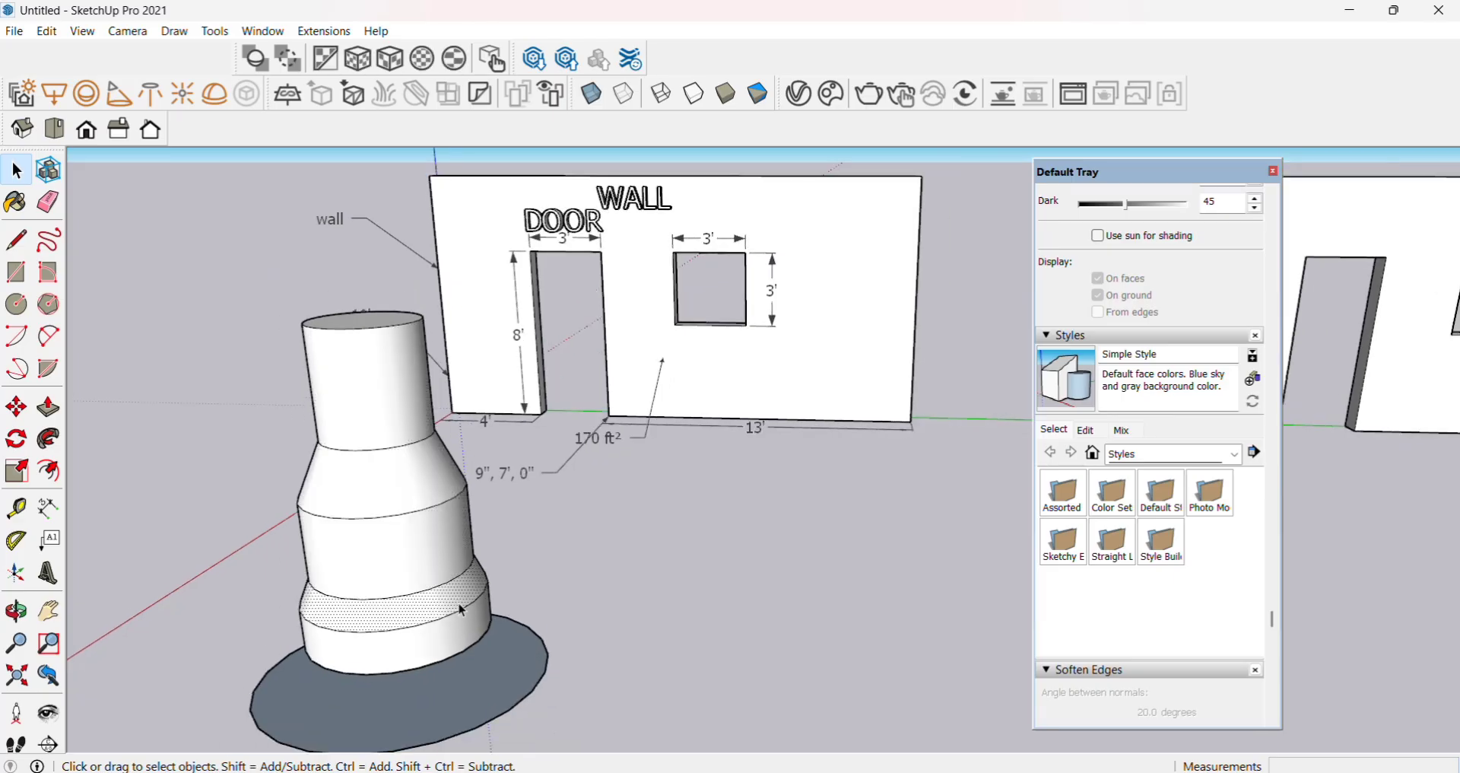
pyautogui.click(460, 631)
pyautogui.click(574, 566)
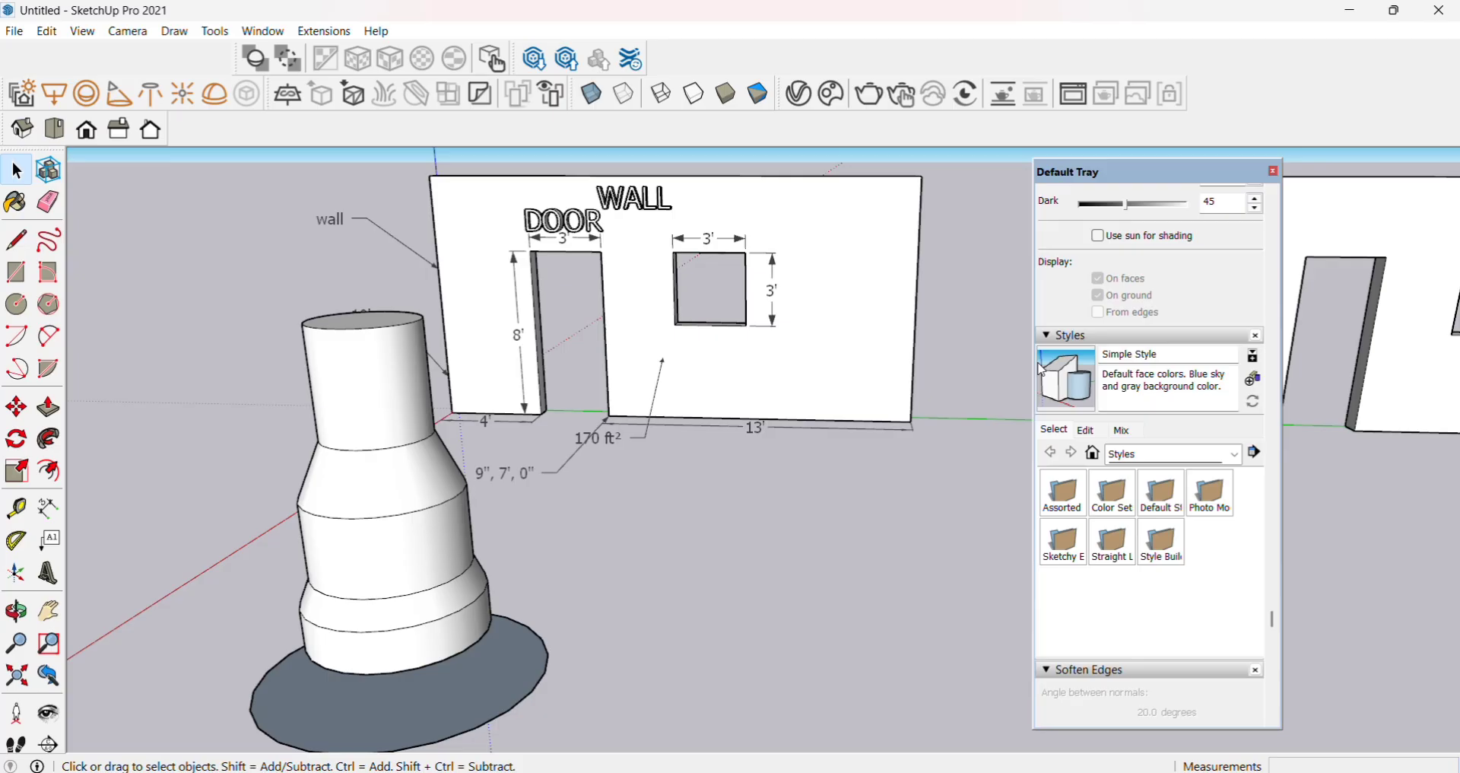
# Paint the column's top band with the Herringbone tile and the sloped band below it with Mosaic Hexagonal Tile.
pyautogui.scroll(5, 1210, 310)
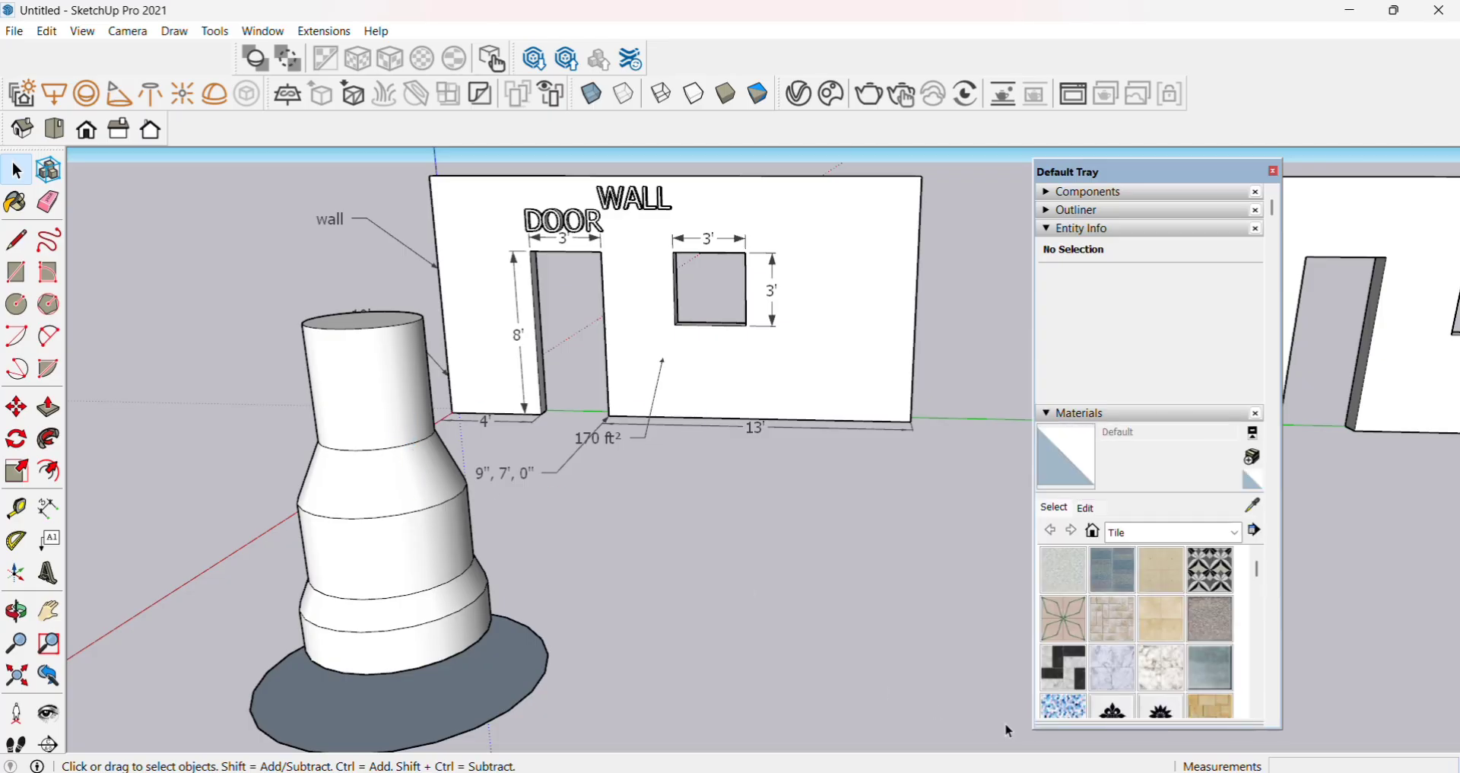
pyautogui.click(1063, 674)
pyautogui.scroll(3, 490, 460)
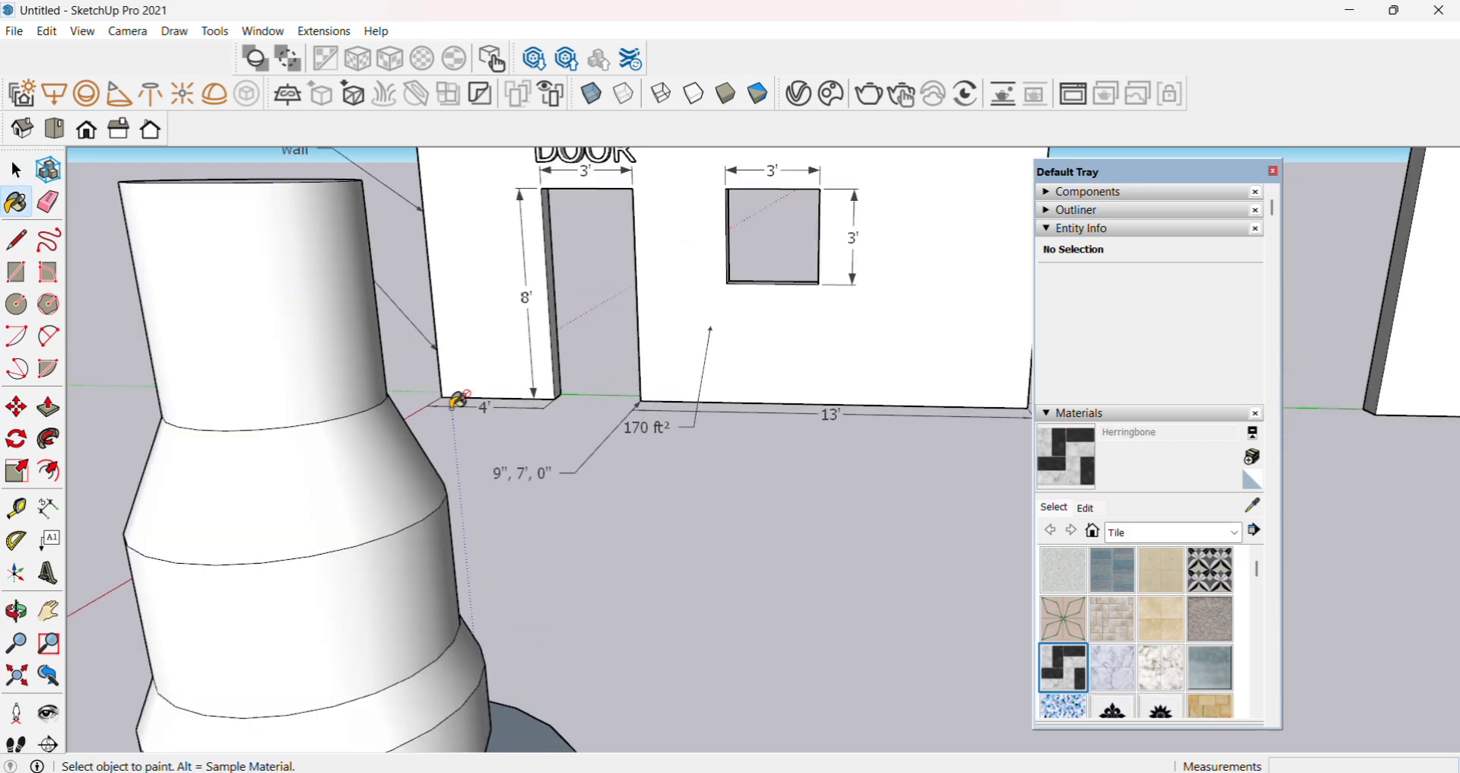
pyautogui.click(372, 364)
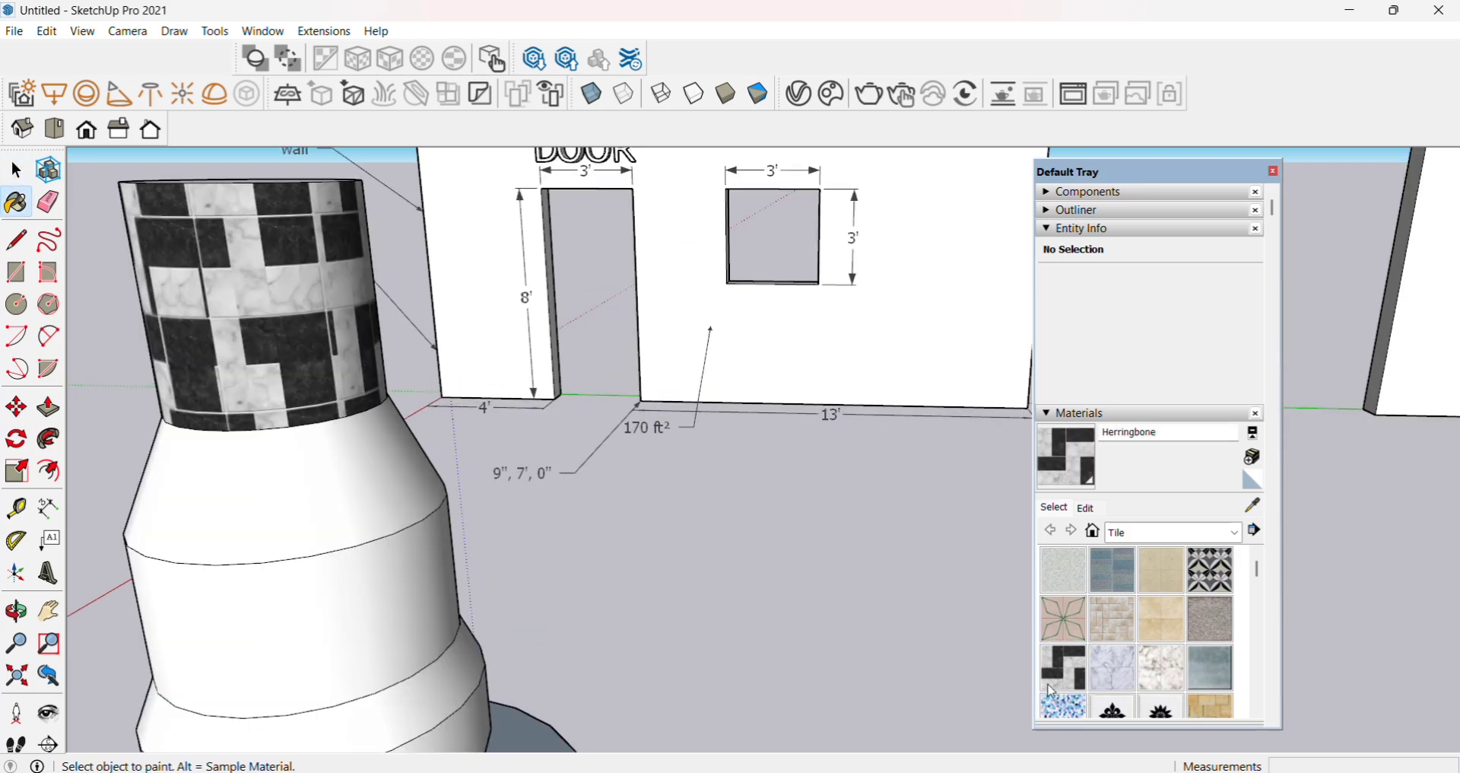
pyautogui.click(1060, 714)
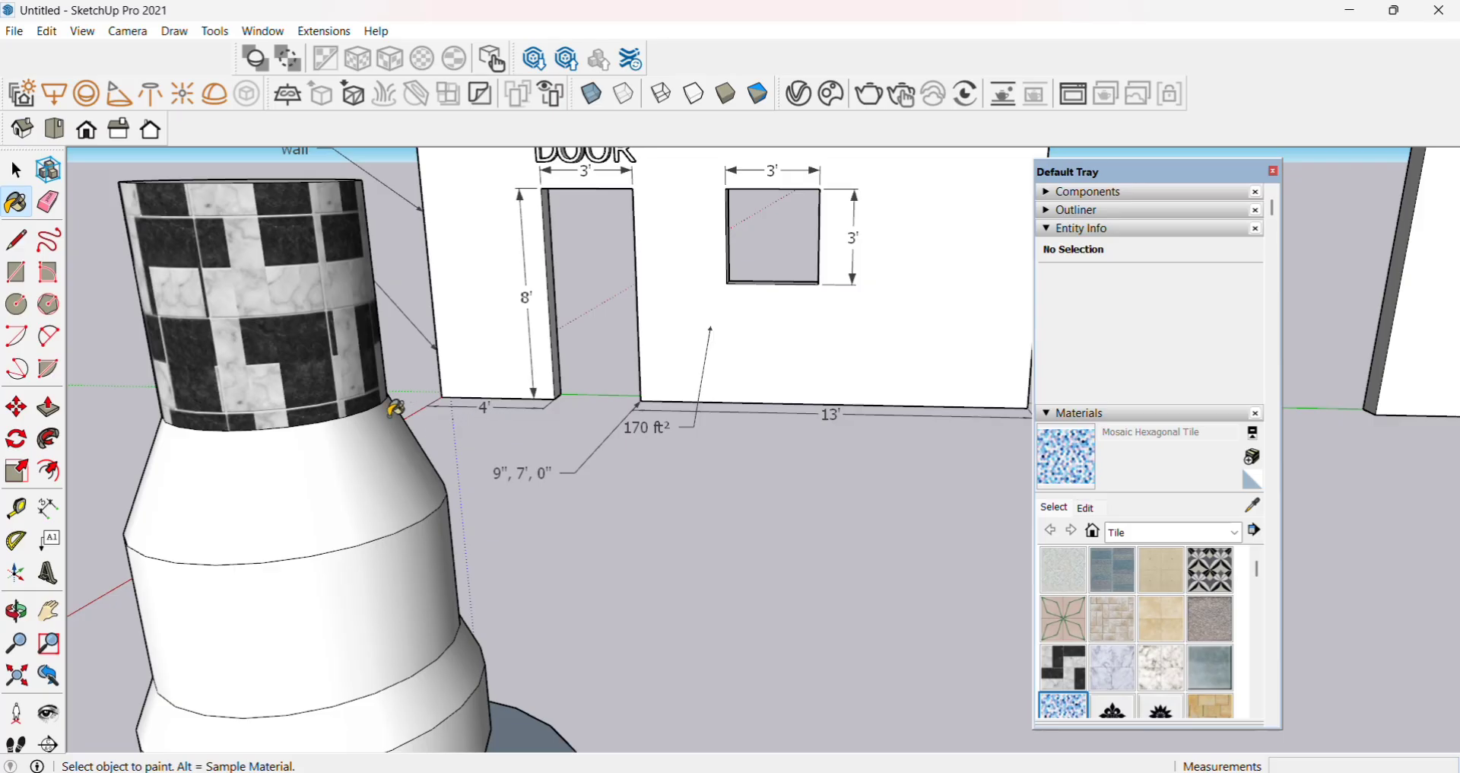
pyautogui.click(391, 411)
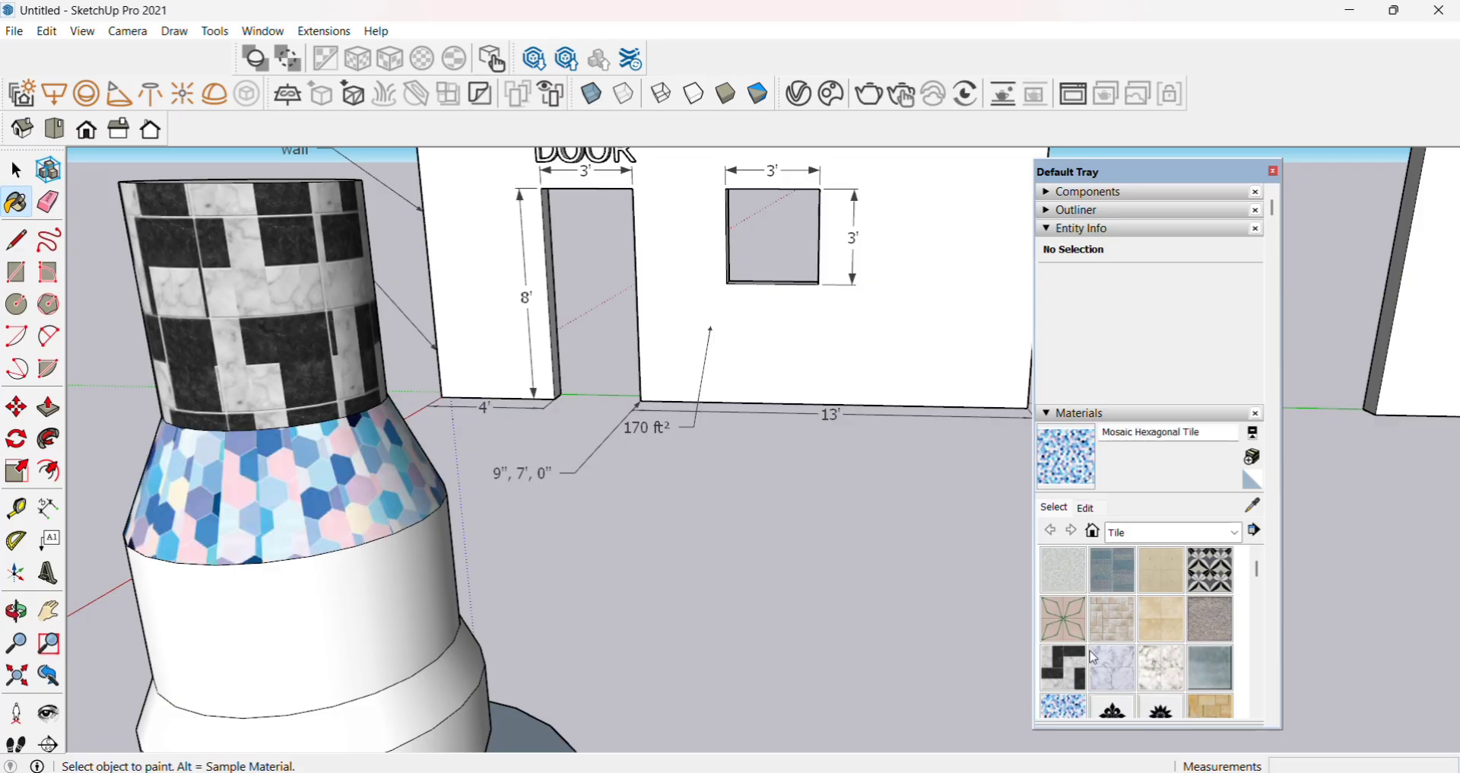
# Paint the column's wide middle band and the flared band below it with Field Rectangle Tile.
pyautogui.click(1117, 623)
pyautogui.scroll(-1, 745, 423)
pyautogui.scroll(-2, 745, 423)
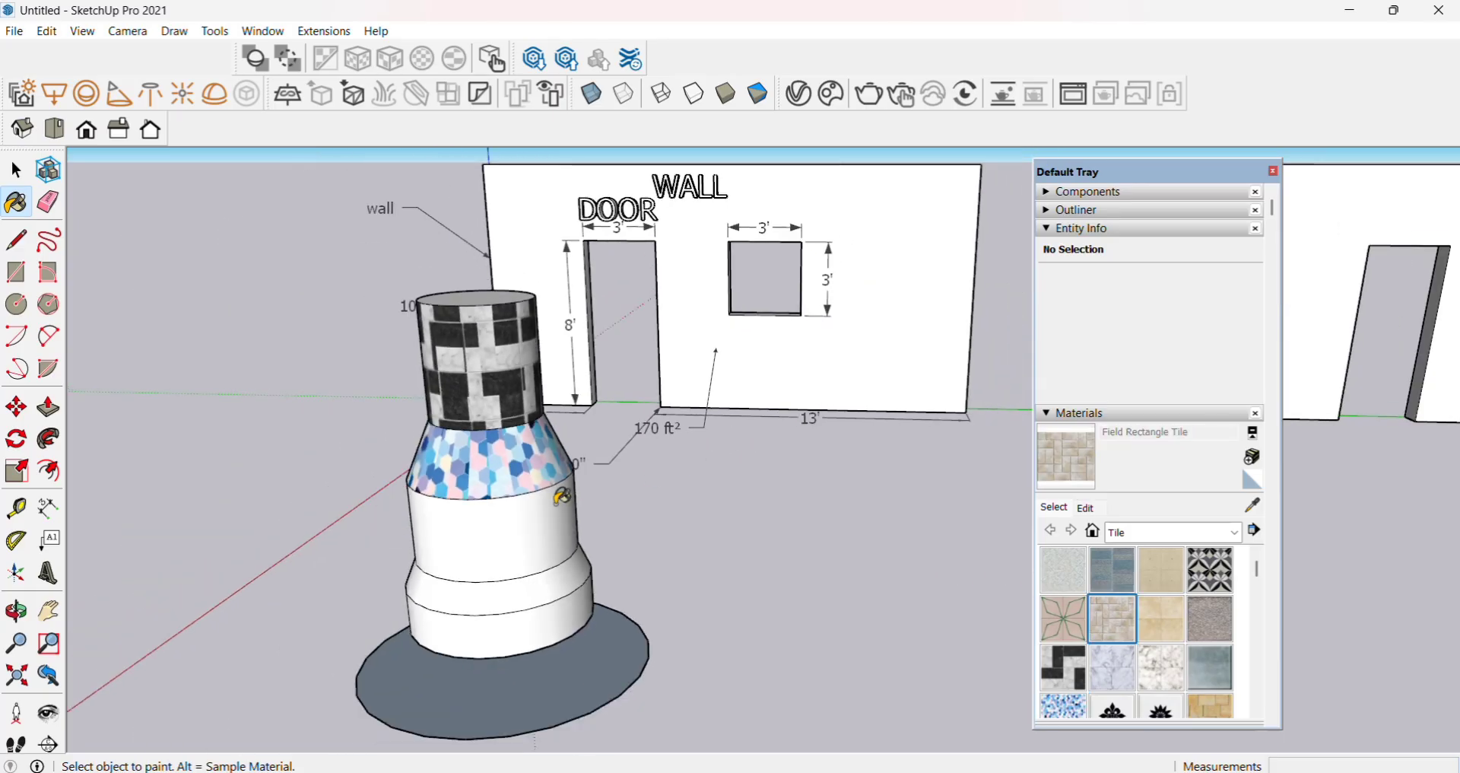
pyautogui.click(561, 502)
pyautogui.scroll(1, 654, 563)
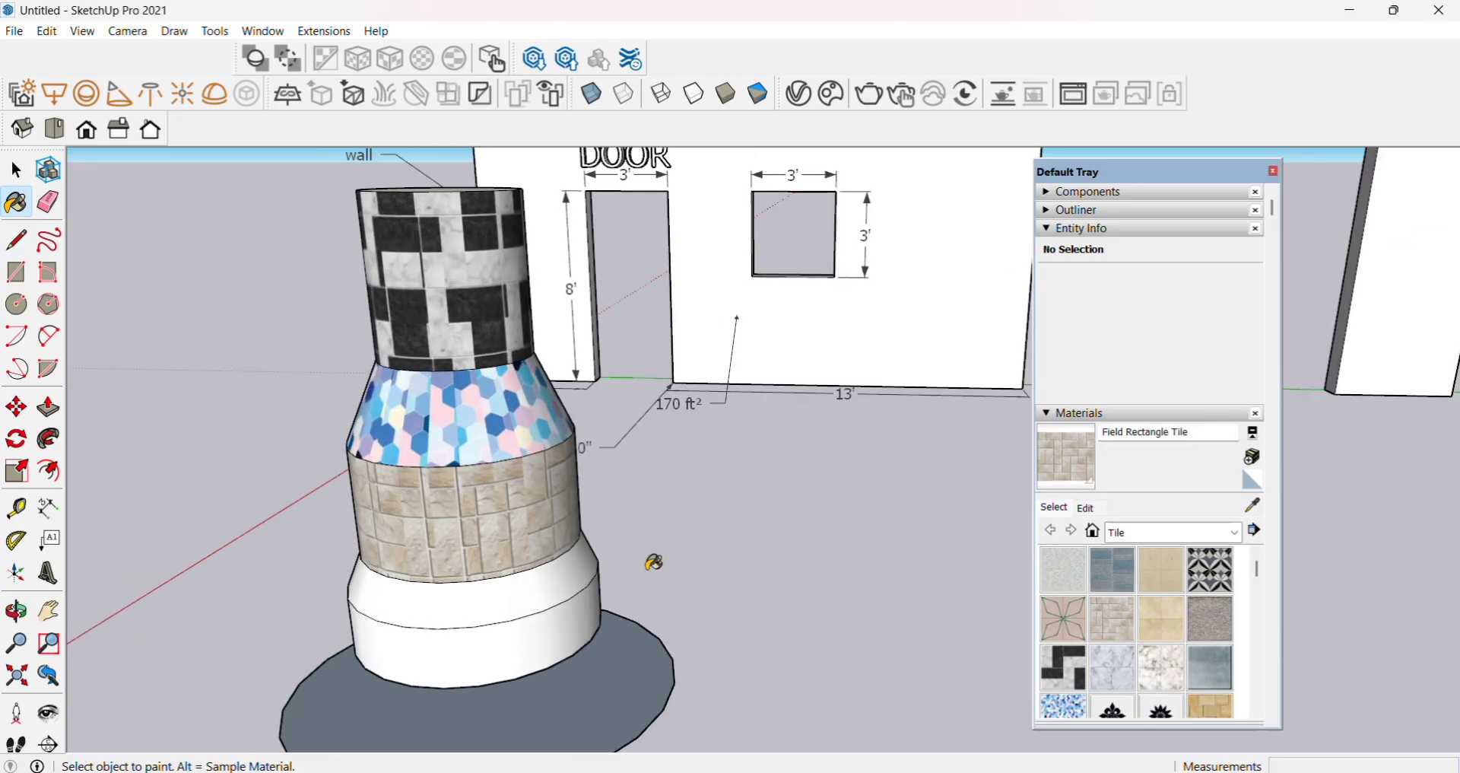
pyautogui.click(1111, 618)
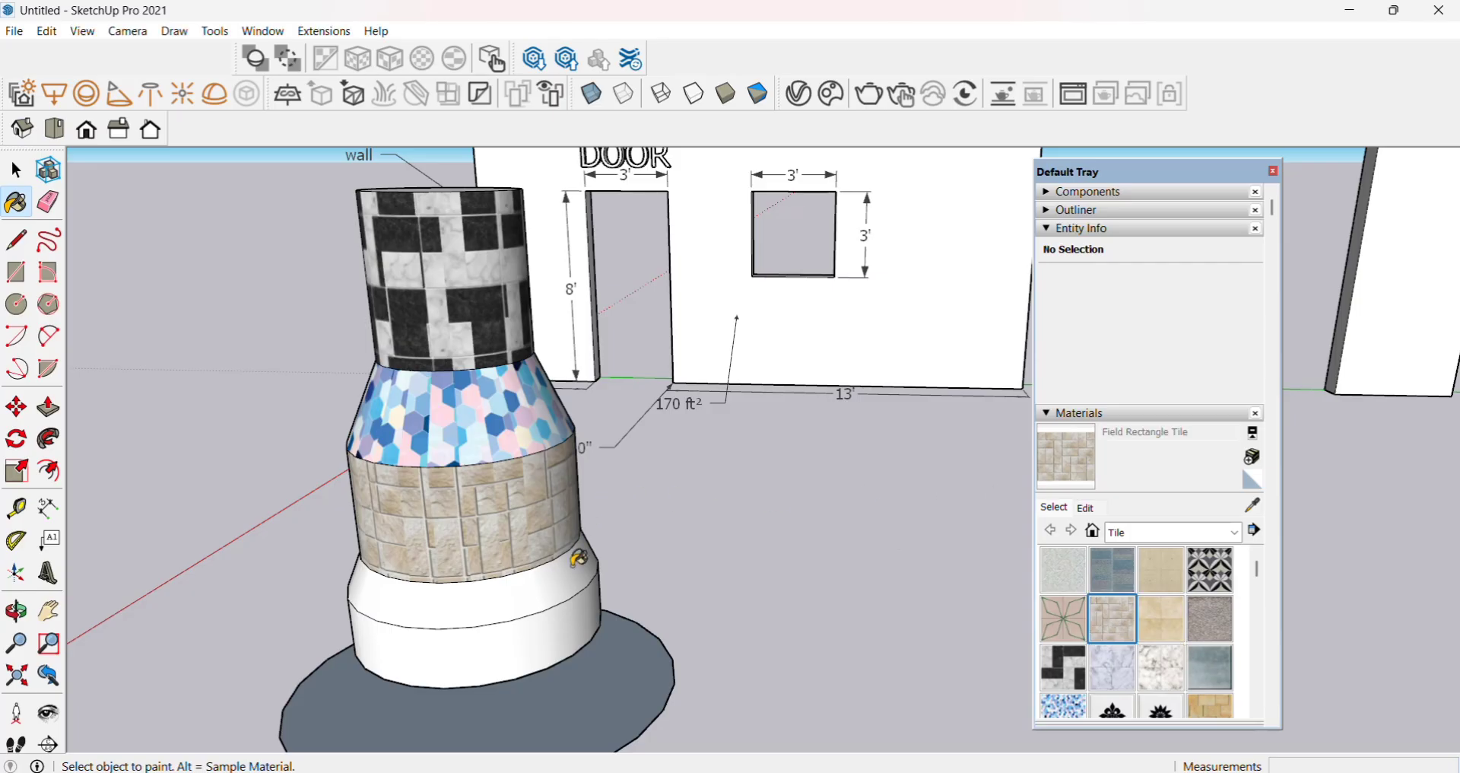
pyautogui.click(577, 561)
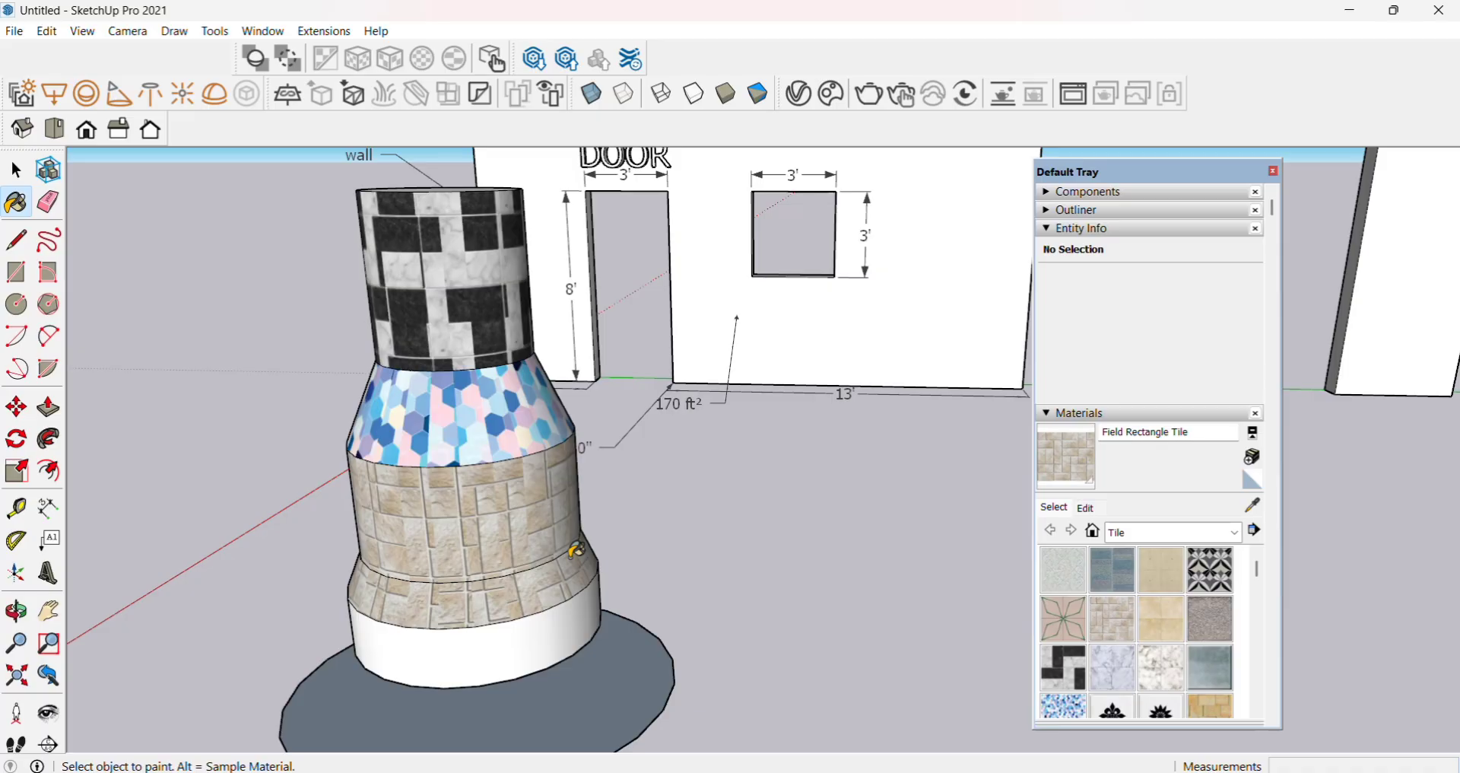
pyautogui.press('space')
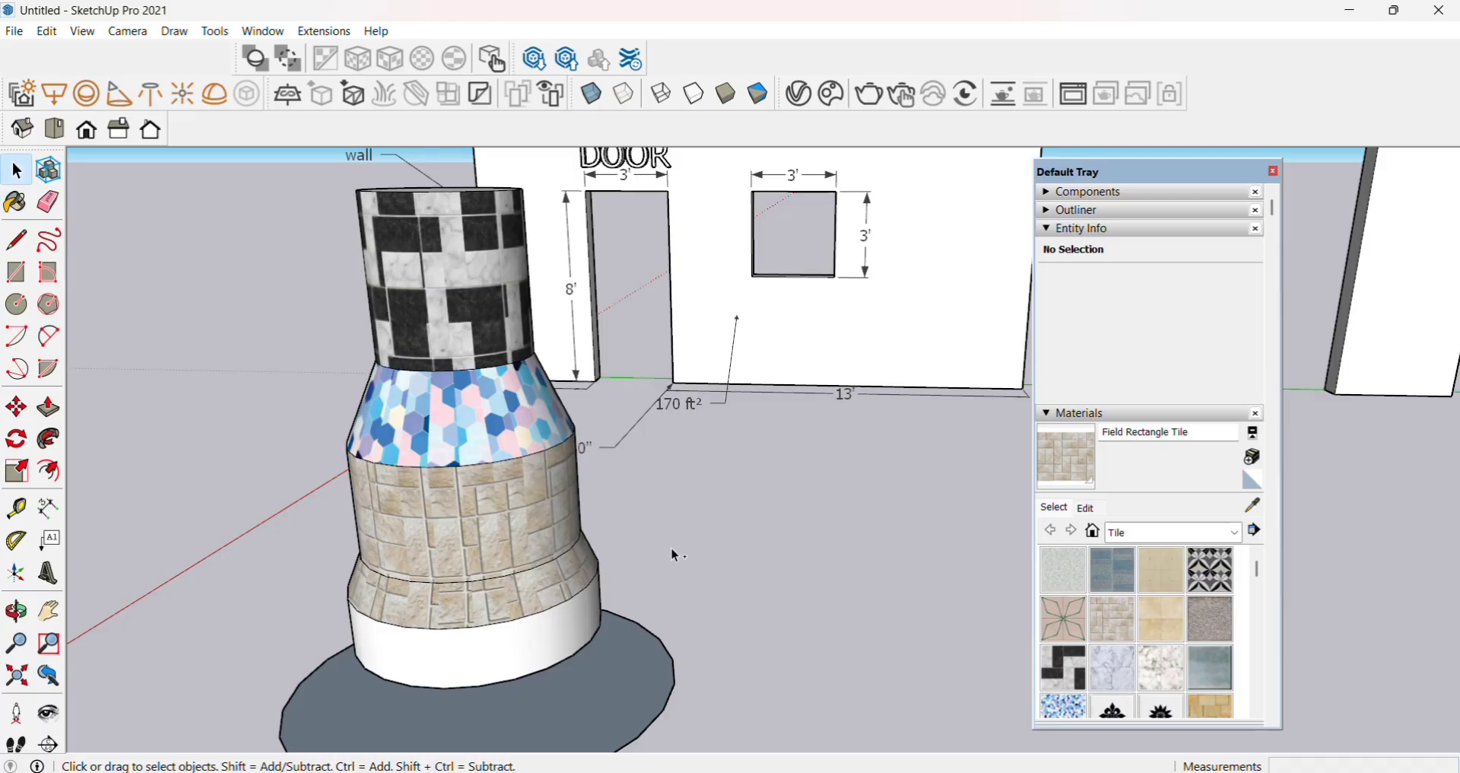
# Undo all tile painting on the column's bands.
pyautogui.hotkey('ctrl', 'z')
pyautogui.hotkey('ctrl', 'z')
pyautogui.hotkey('ctrl', 'z')
pyautogui.hotkey('ctrl', 'z')
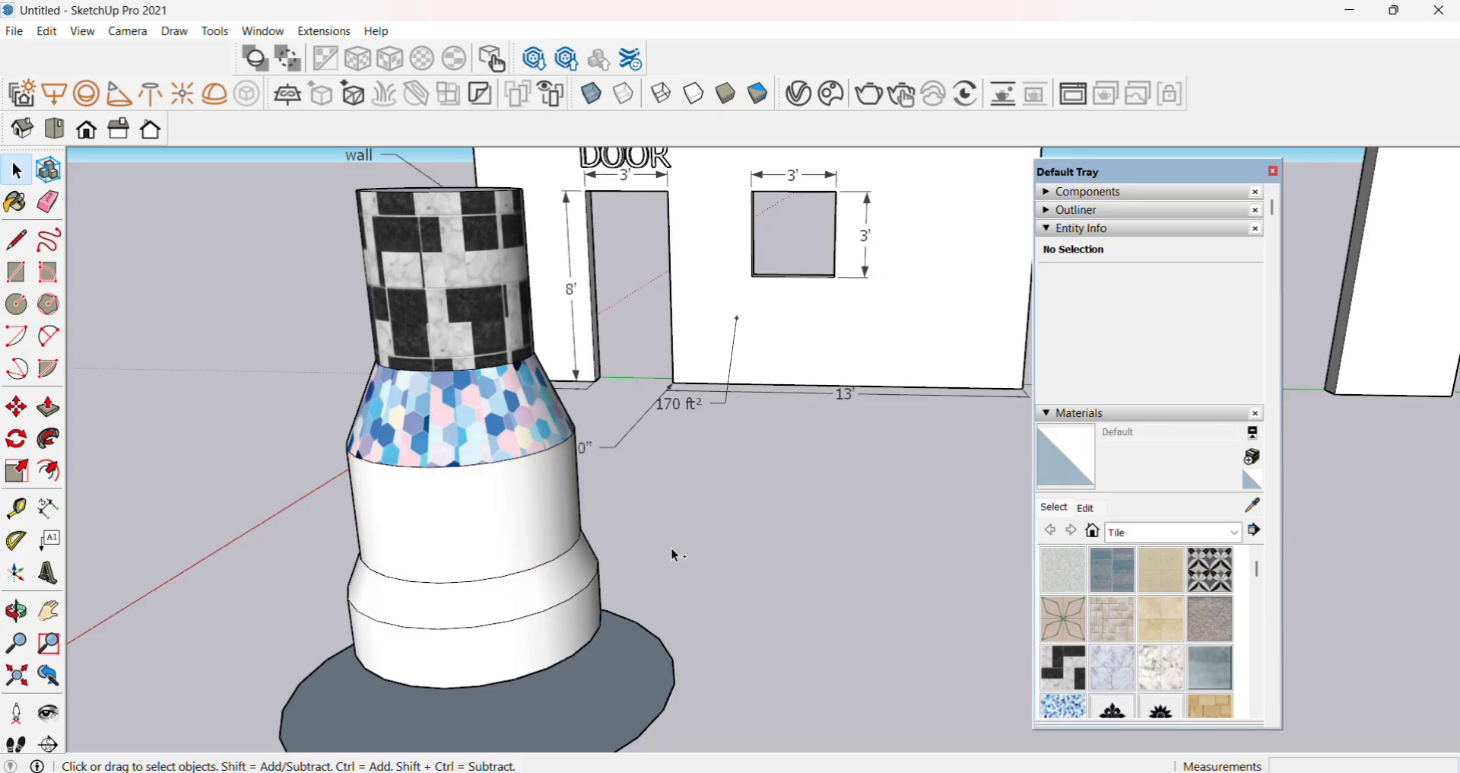
# Remove the Shadows and Styles sections from the Default Tray to bring up Soften Edges.
pyautogui.moveTo(650, 503); pyautogui.dragTo(436, 278, button='middle')
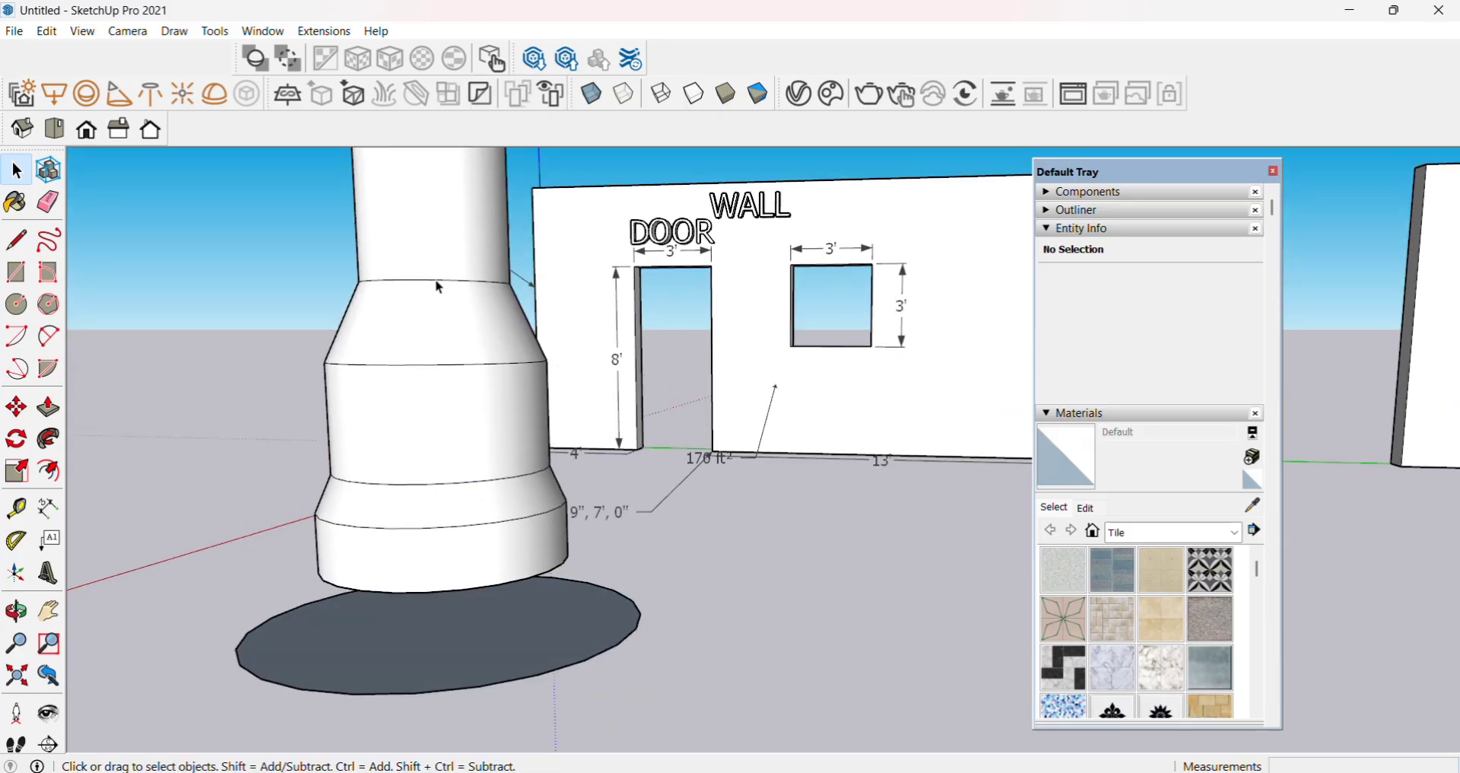
pyautogui.moveTo(438, 287); pyautogui.dragTo(407, 326, button='middle')
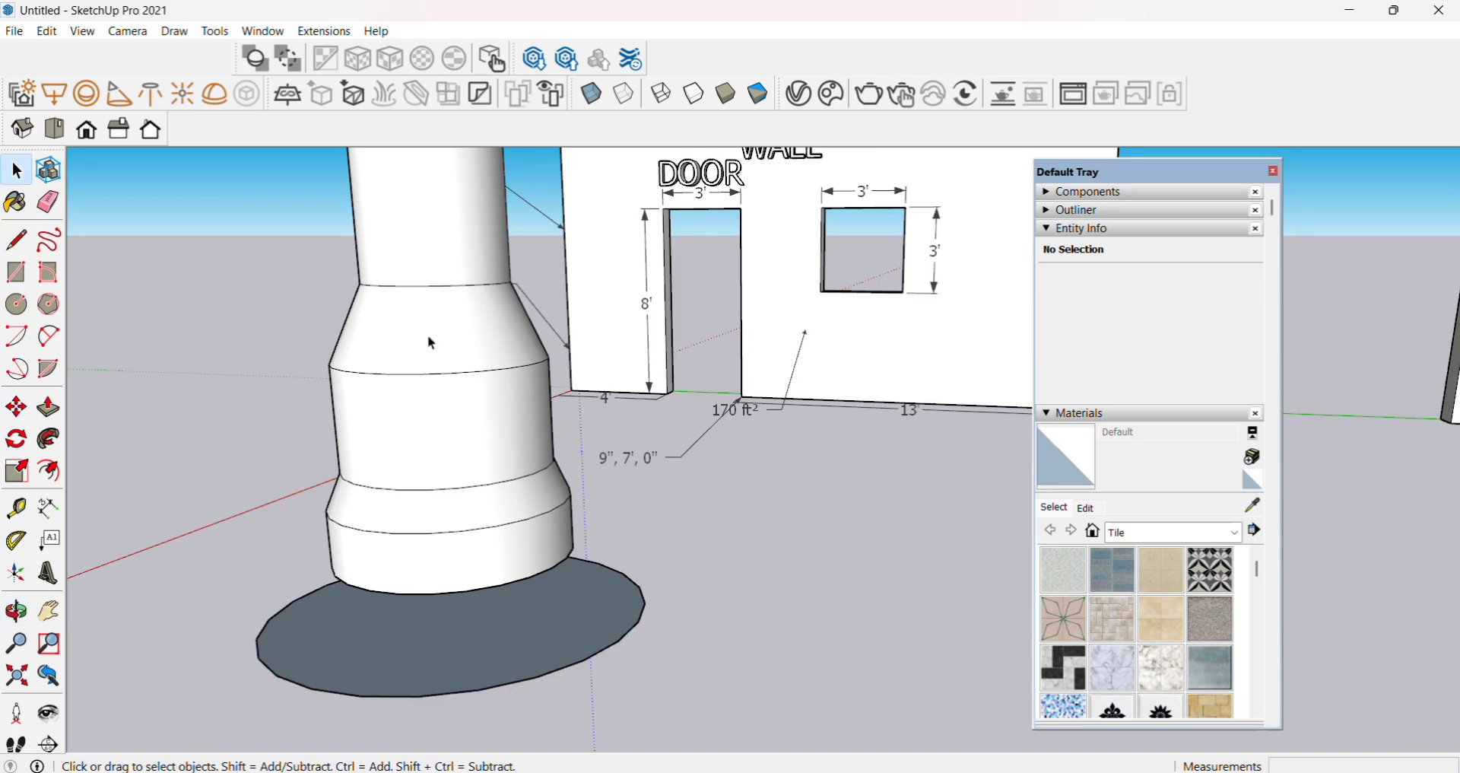
pyautogui.moveTo(429, 342); pyautogui.dragTo(509, 333, button='middle')
pyautogui.scroll(-3, 1172, 509)
pyautogui.scroll(-8, 1172, 509)
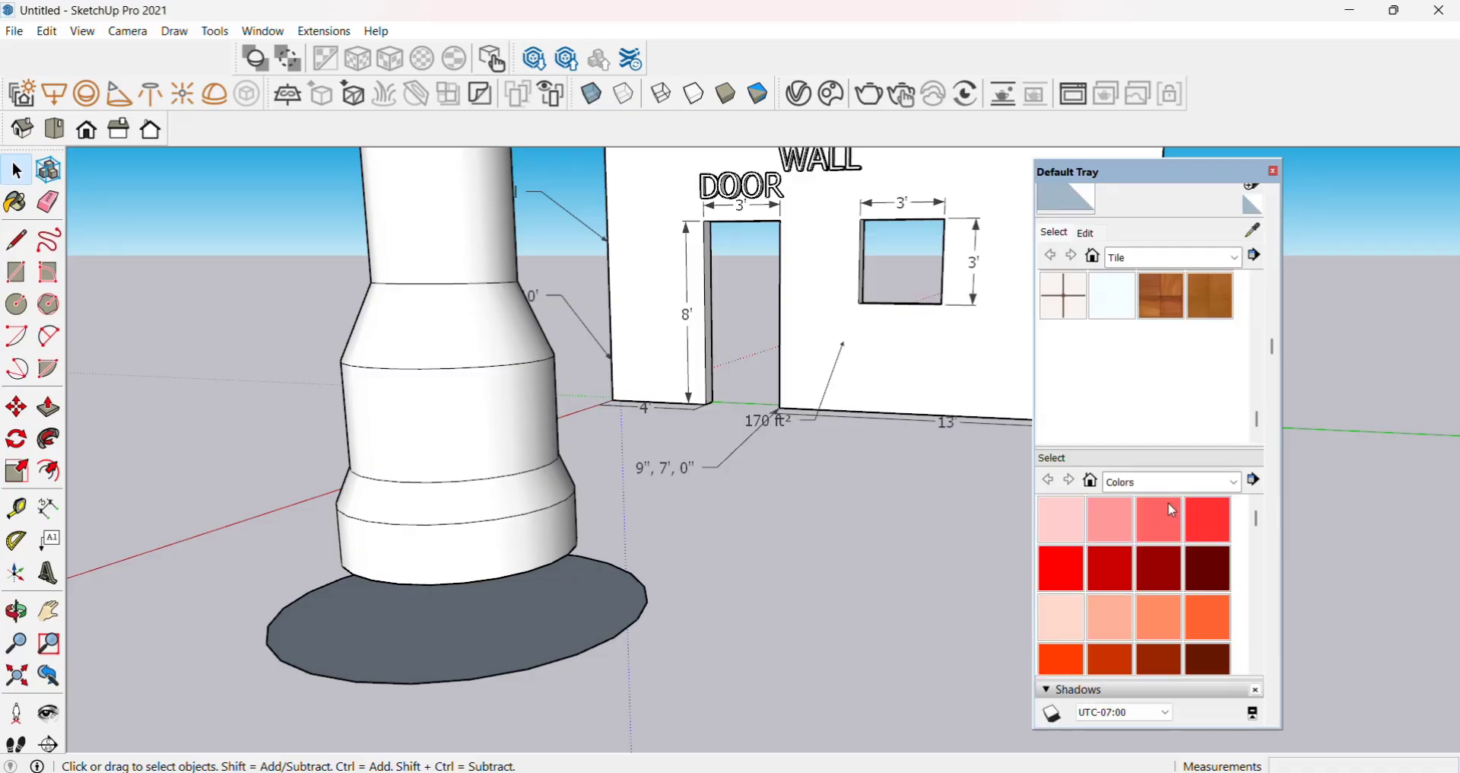
pyautogui.scroll(-3, 1172, 511)
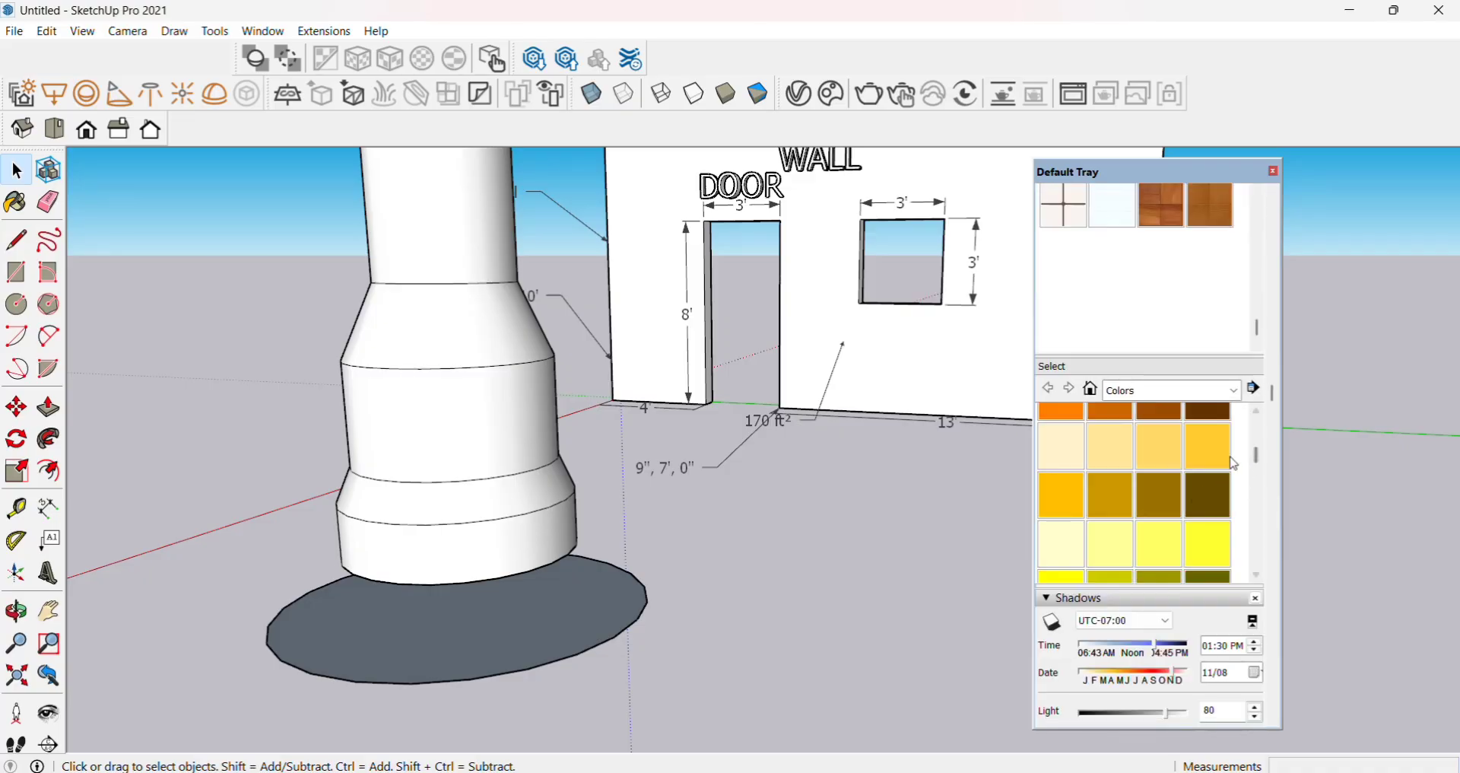
pyautogui.scroll(-2, 1160, 572)
pyautogui.click(1256, 599)
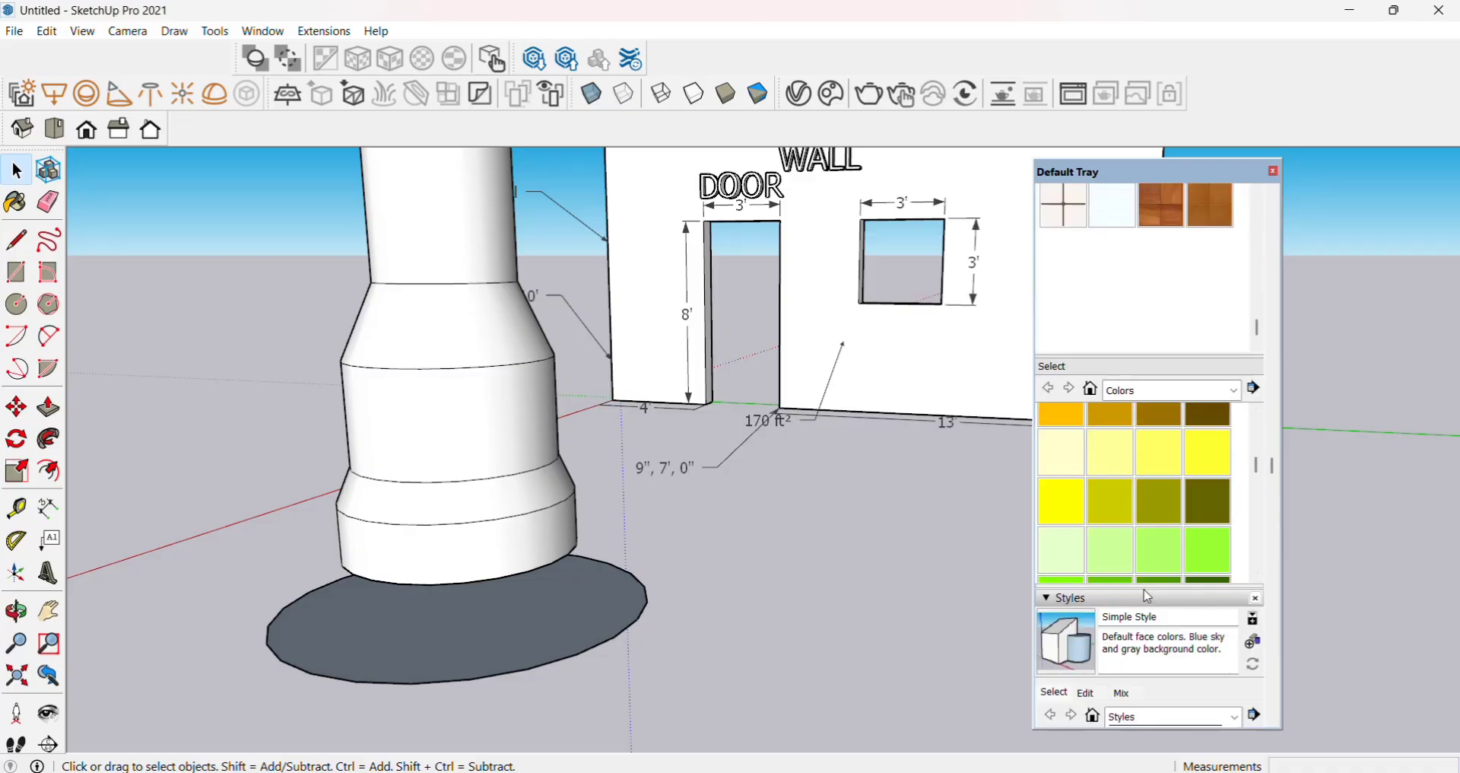
pyautogui.click(1255, 599)
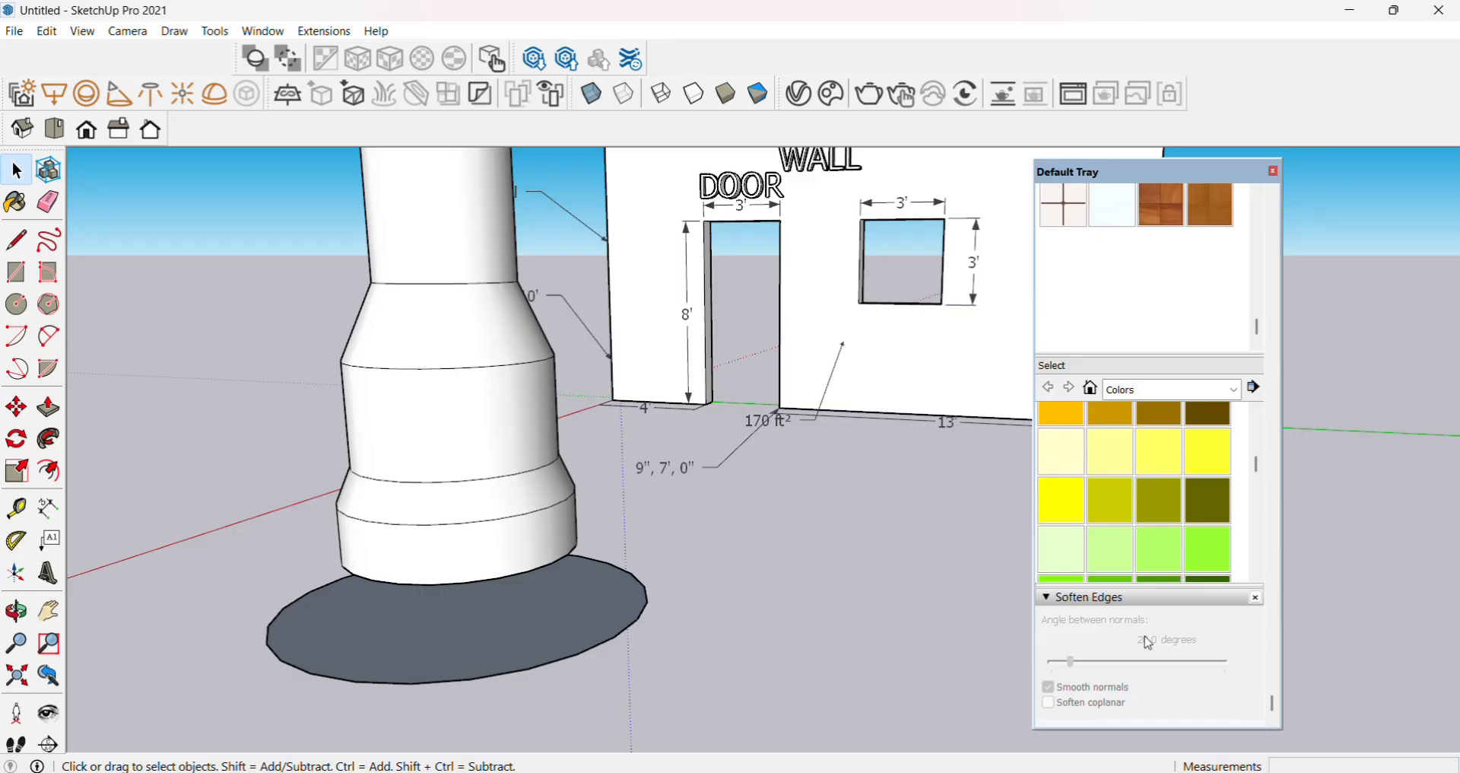
# Try softening the edge loop between the column's top band and sloped band at 60.3 degrees between normals.
pyautogui.scroll(-2, 506, 464)
pyautogui.moveTo(506, 464); pyautogui.dragTo(512, 343, button='middle')
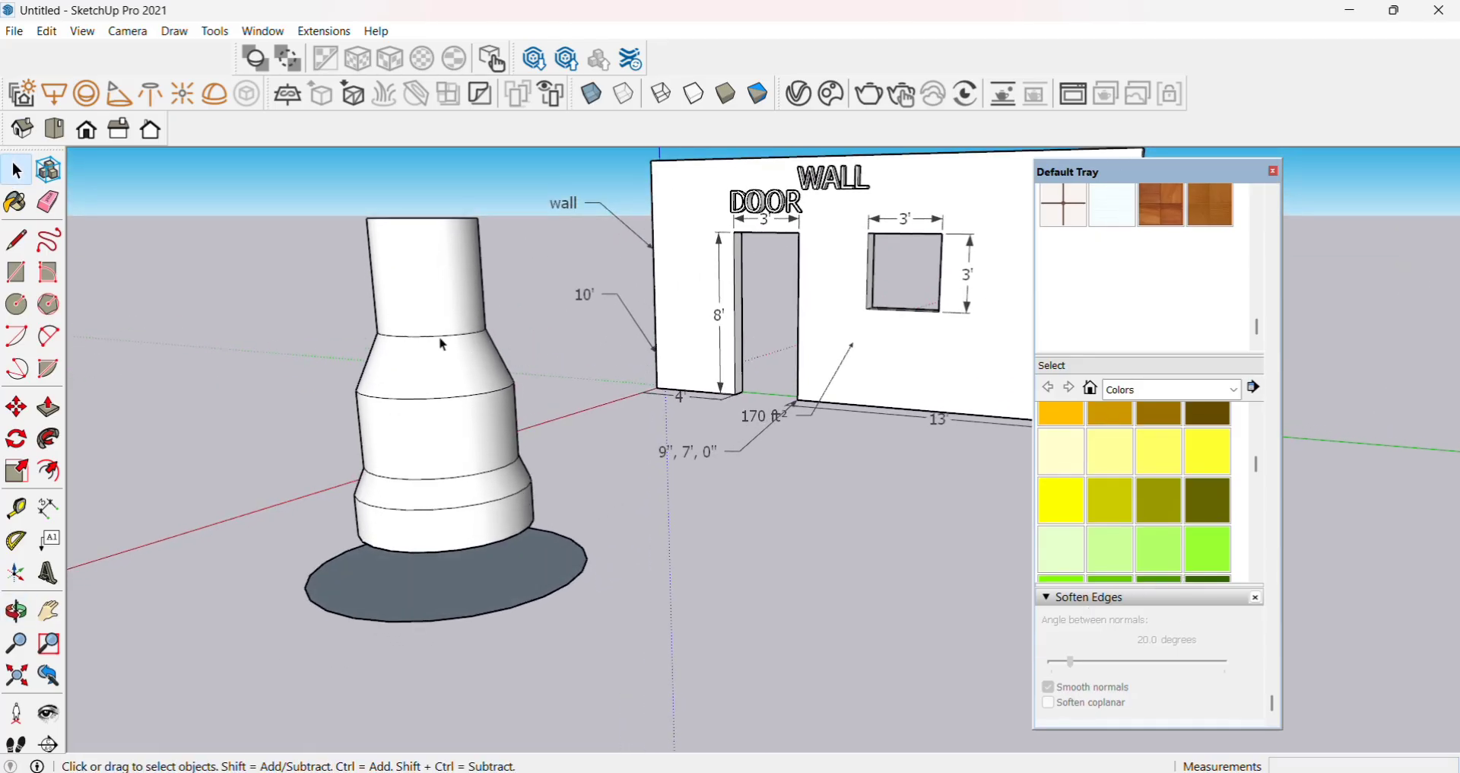
pyautogui.scroll(1, 449, 339)
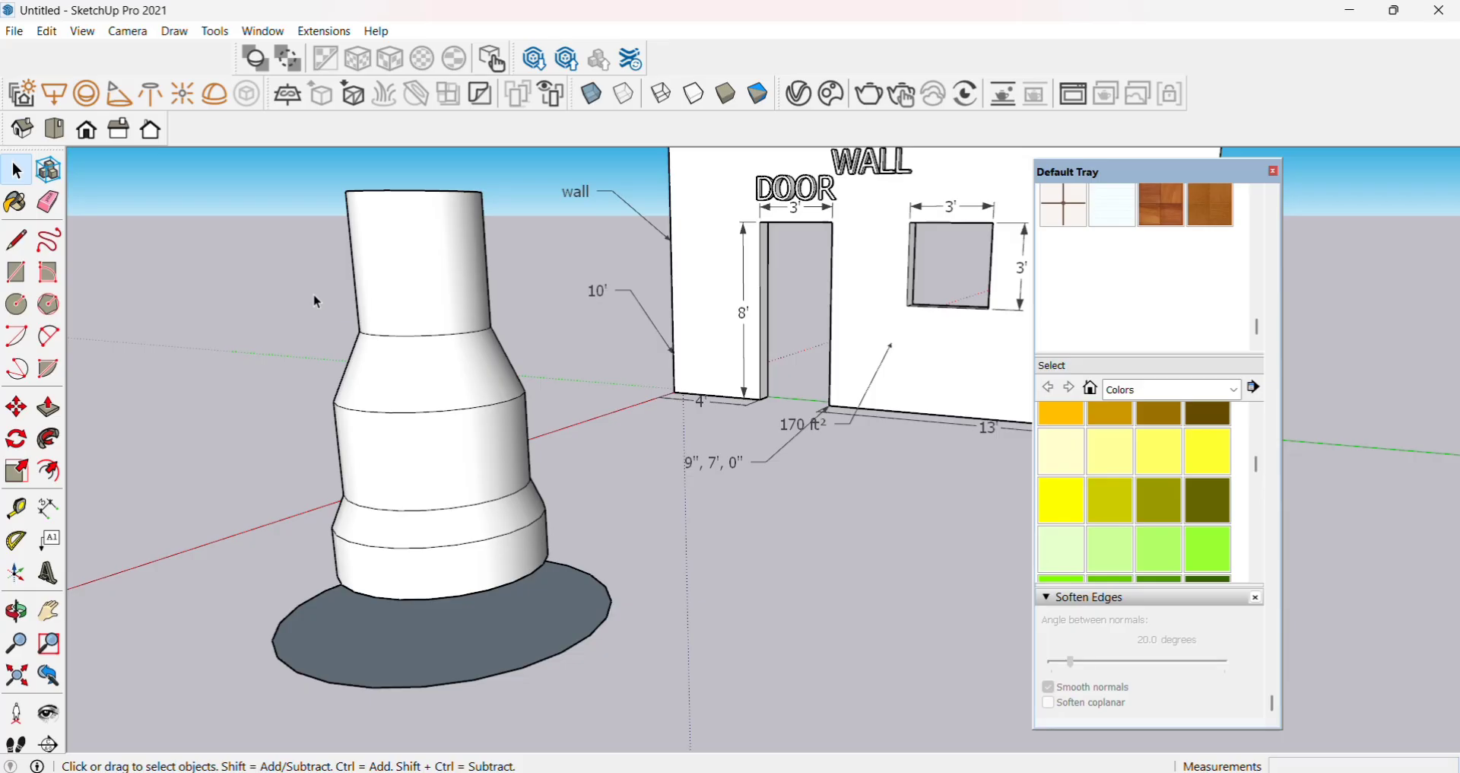
pyautogui.moveTo(313, 294); pyautogui.dragTo(525, 371)
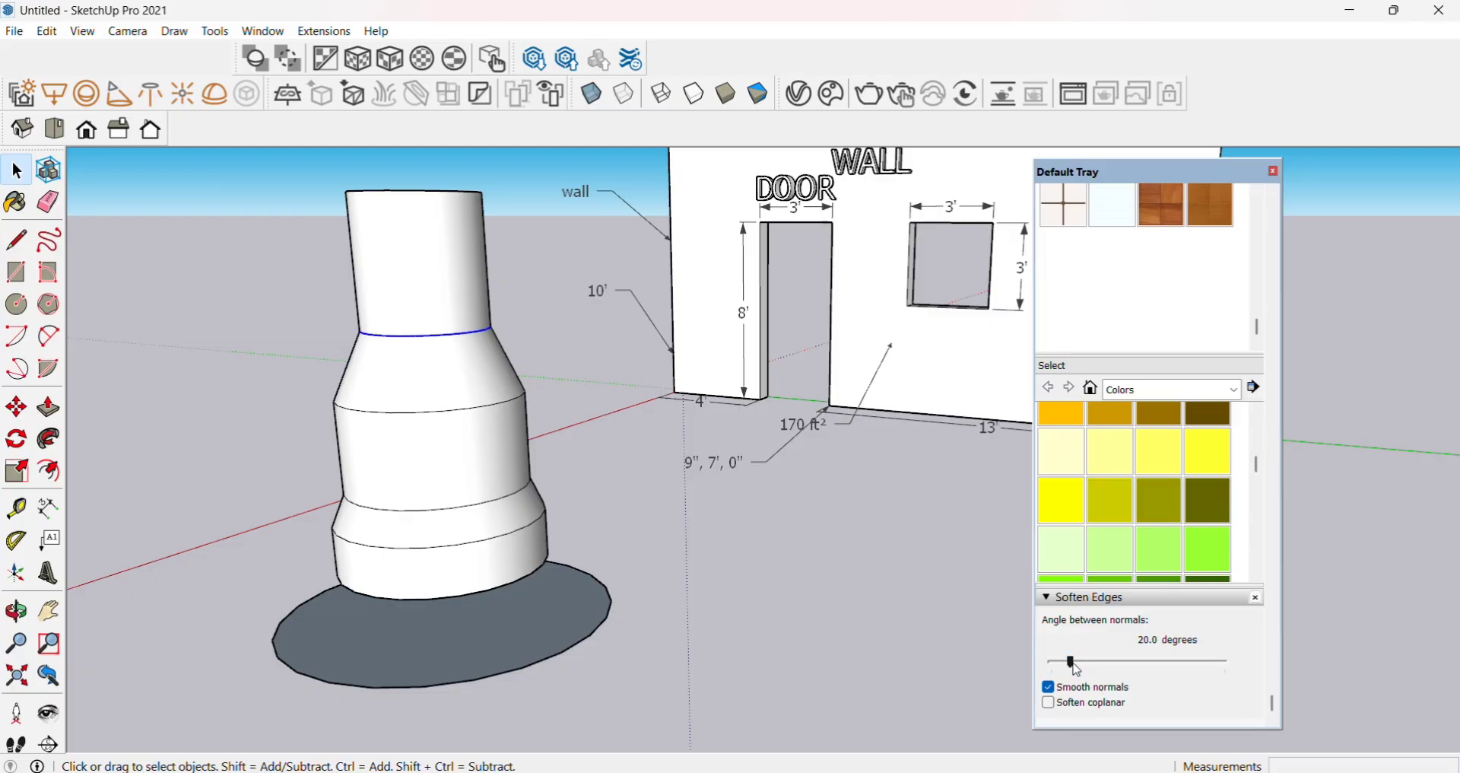
pyautogui.moveTo(1072, 663); pyautogui.dragTo(1113, 663)
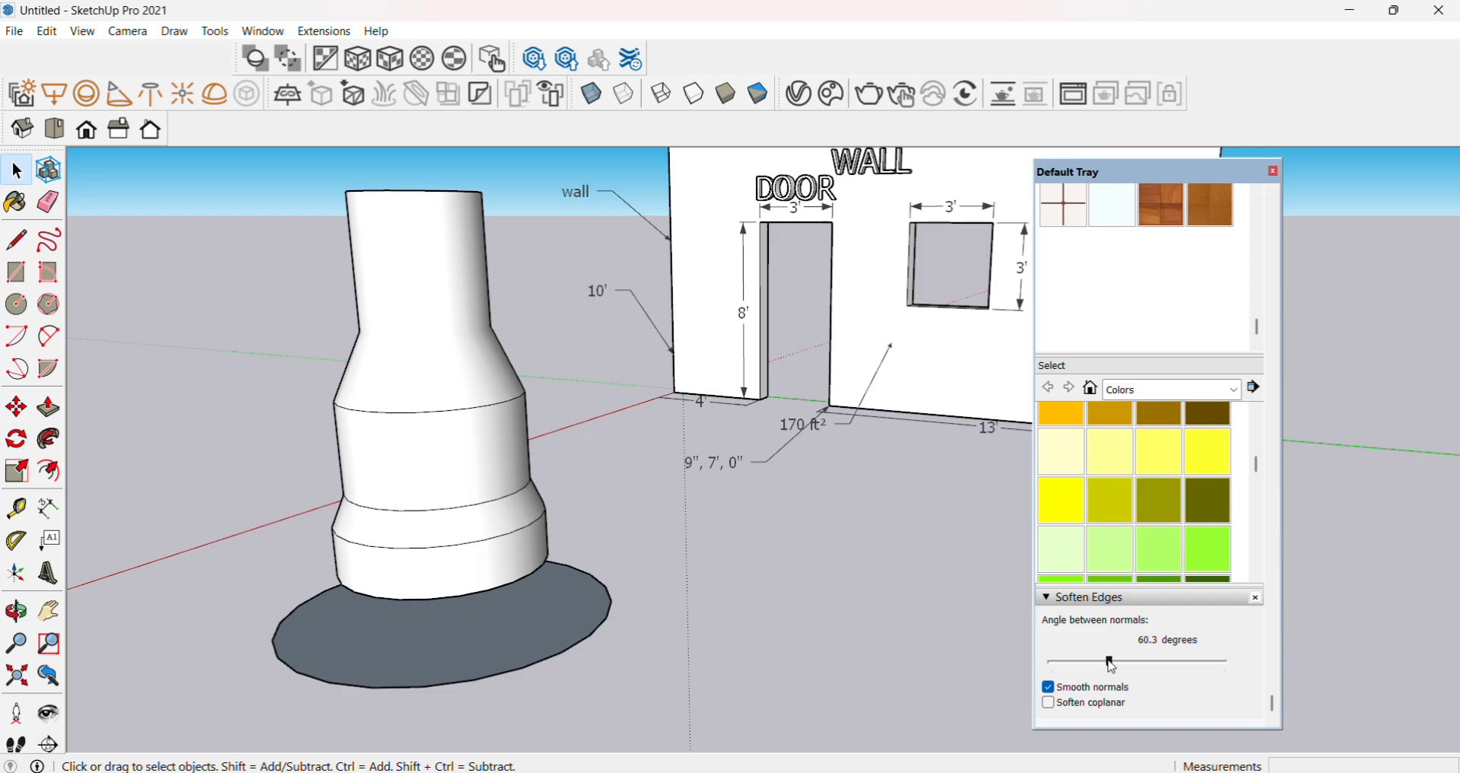
pyautogui.click(780, 560)
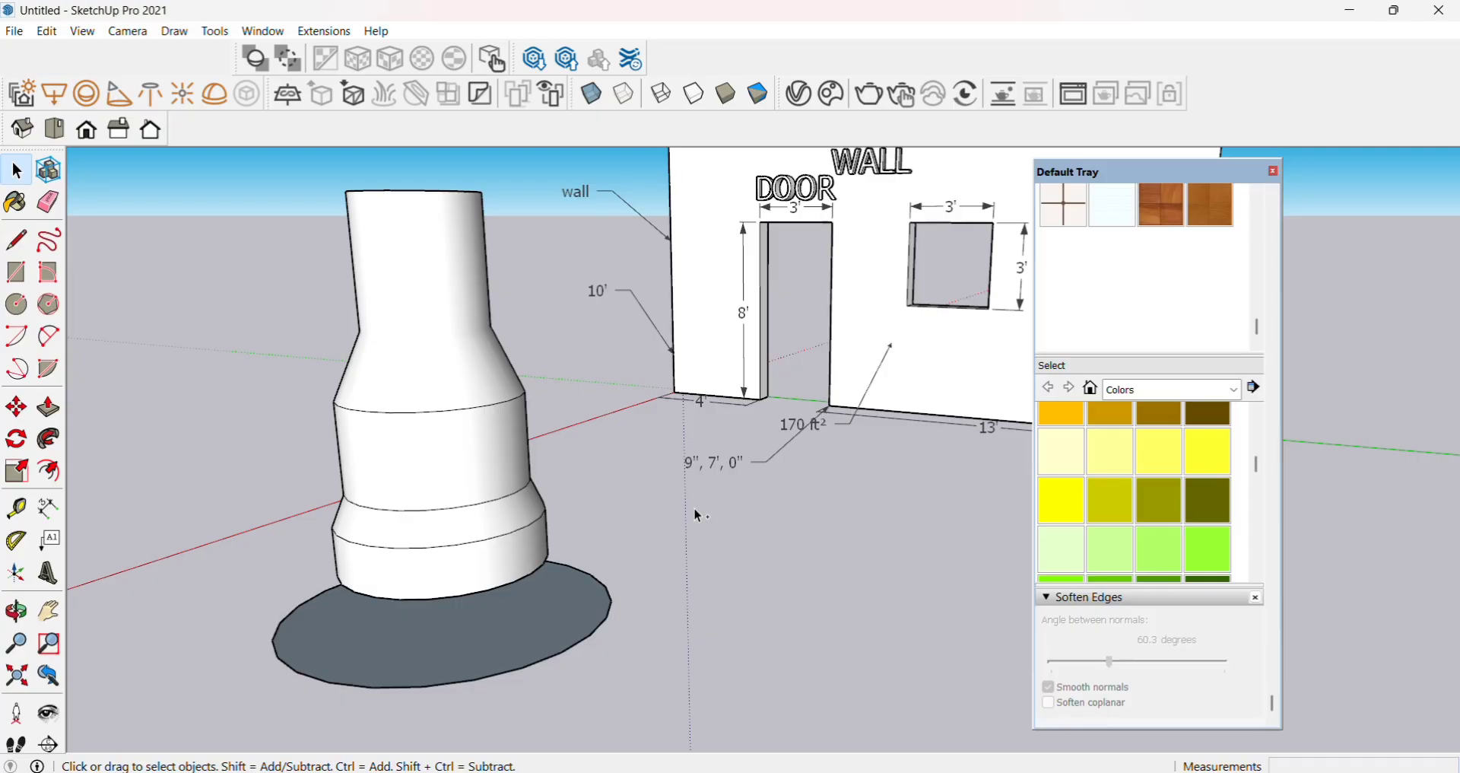
pyautogui.hotkey('ctrl', 'z')
# Try deleting the edge loop between the column's top band and the sloped band below it.
pyautogui.moveTo(328, 307); pyautogui.dragTo(539, 346)
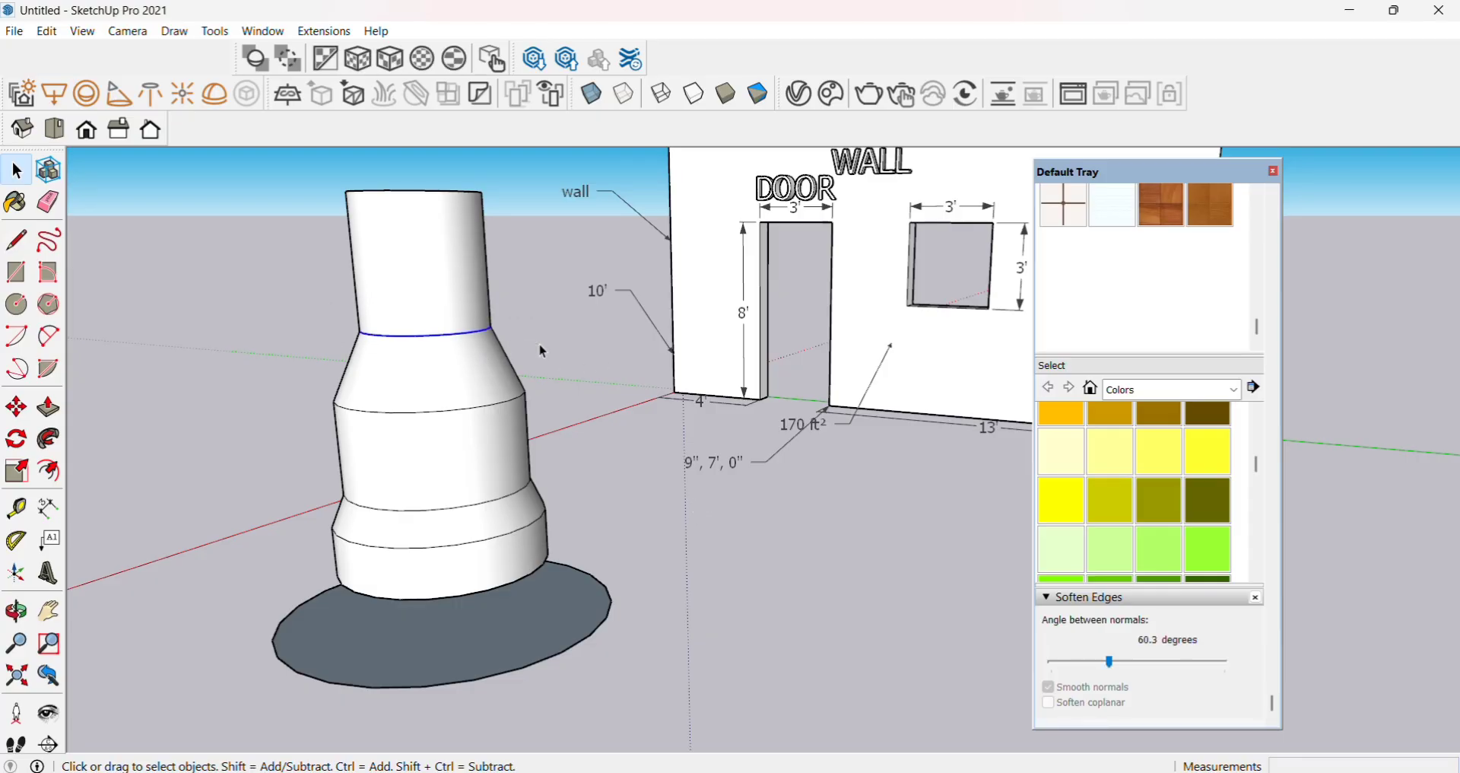
pyautogui.press('Delete')
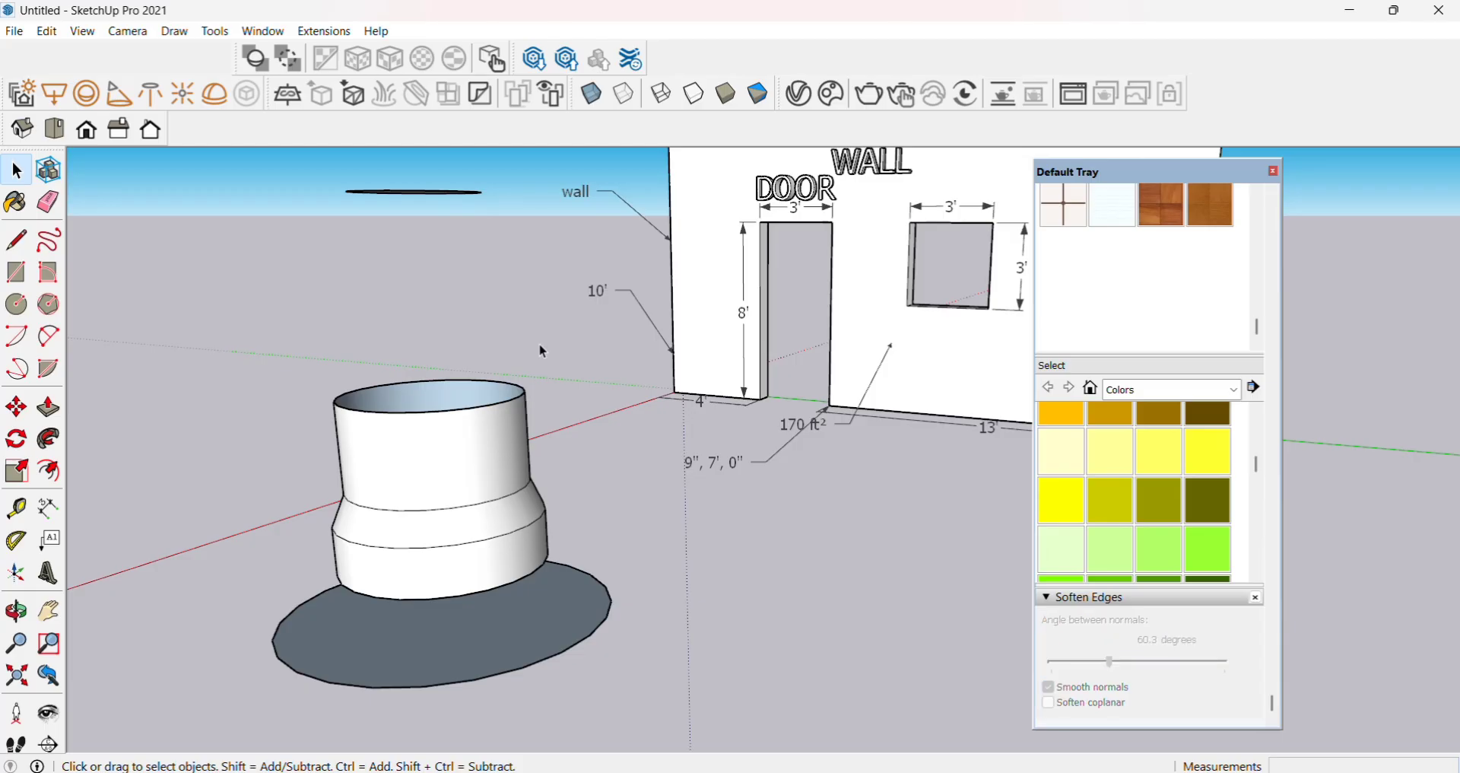
pyautogui.hotkey('ctrl', 'z')
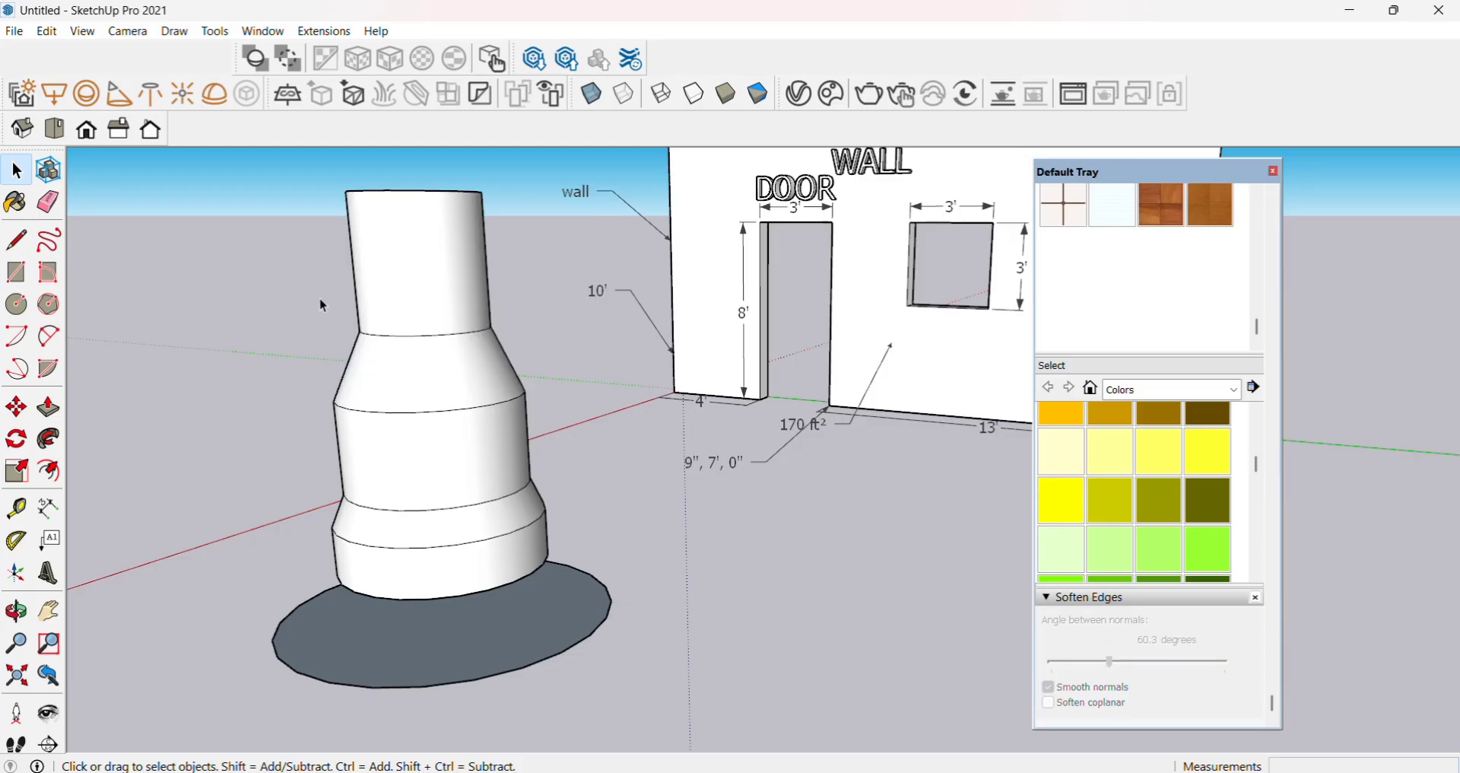
# Hide the edge loop between the column's top band and the sloped band below it.
pyautogui.moveTo(319, 299); pyautogui.dragTo(491, 371)
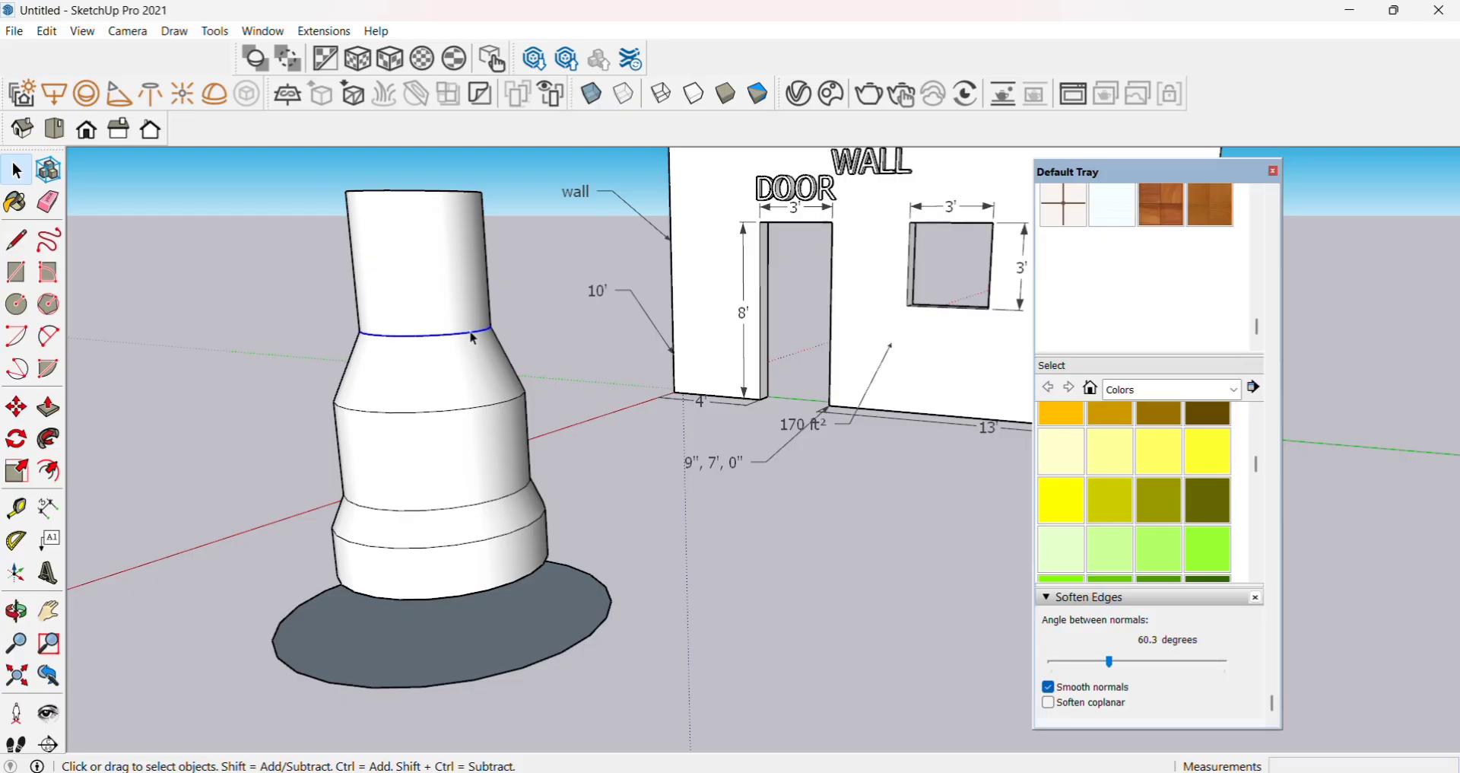
pyautogui.rightClick(473, 338)
pyautogui.click(532, 384)
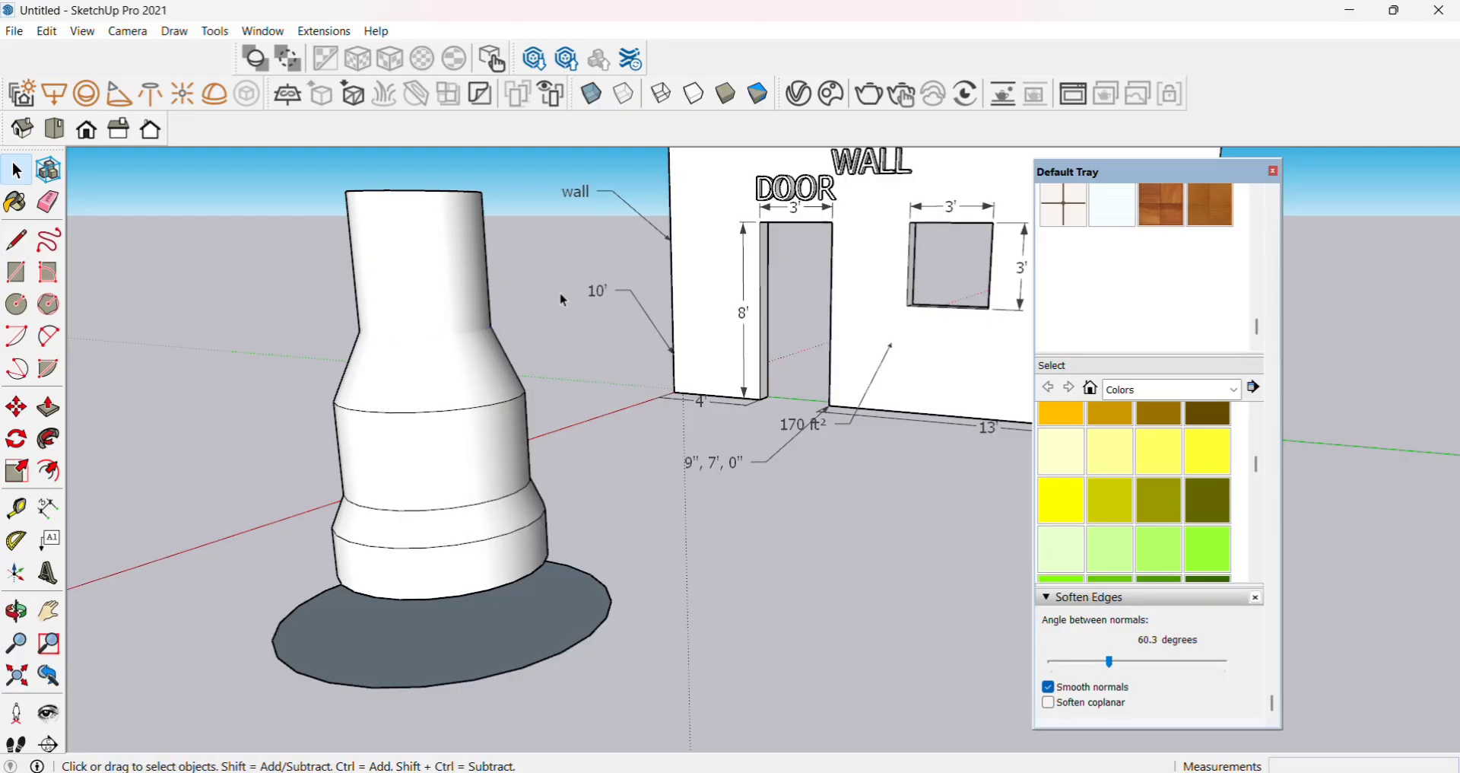
# Paint the column's top band bright yellow and the sloped band below it dark olive.
pyautogui.click(1063, 498)
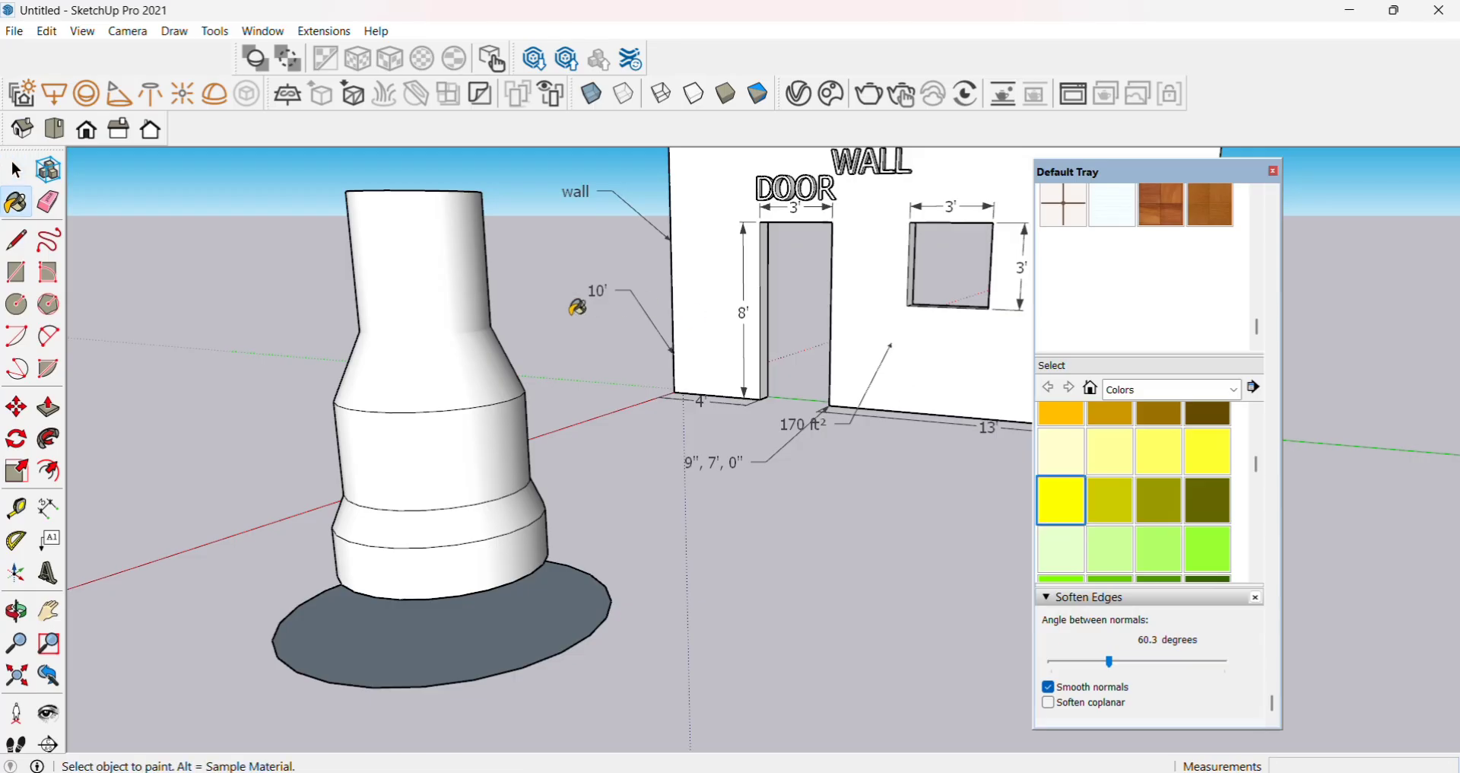
pyautogui.click(490, 288)
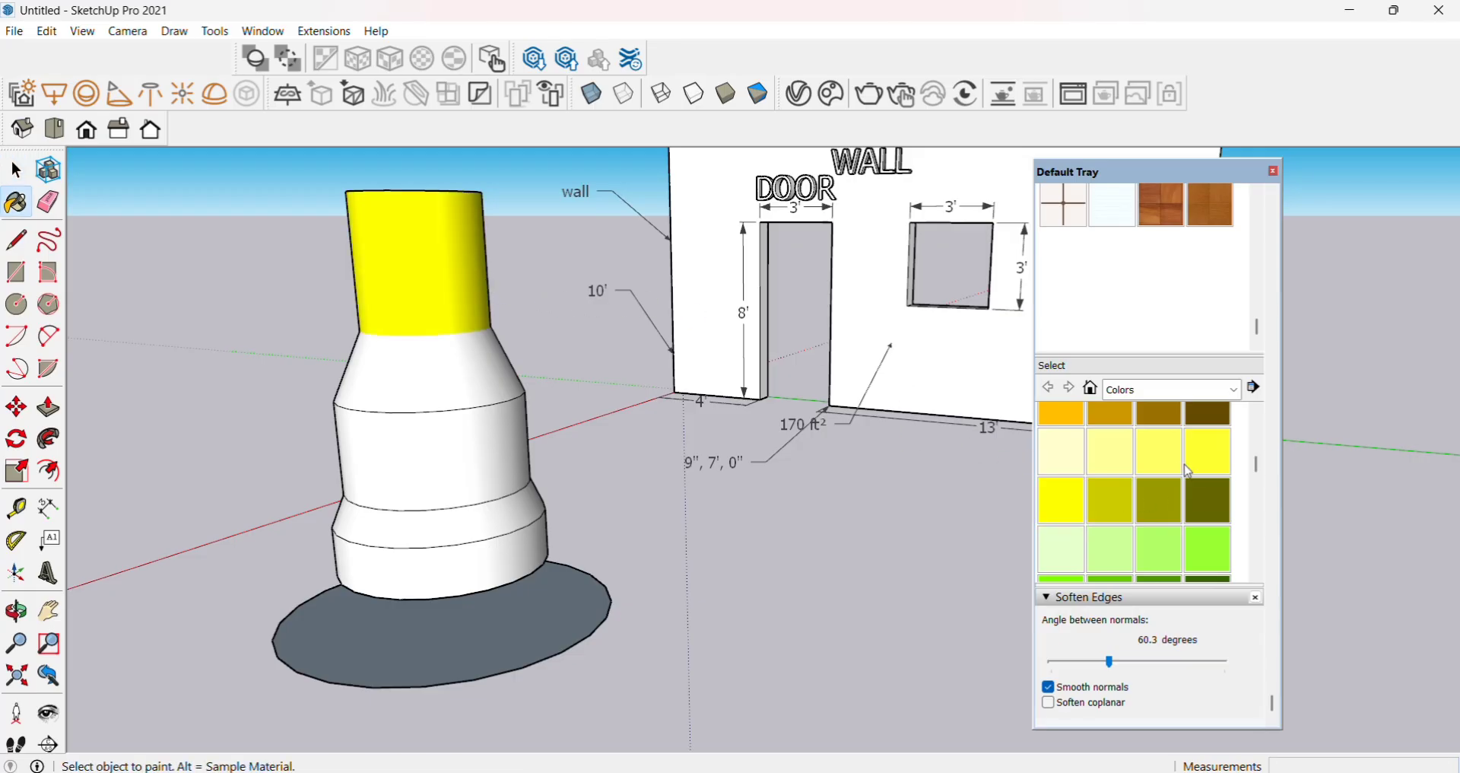
pyautogui.click(1206, 512)
pyautogui.click(460, 381)
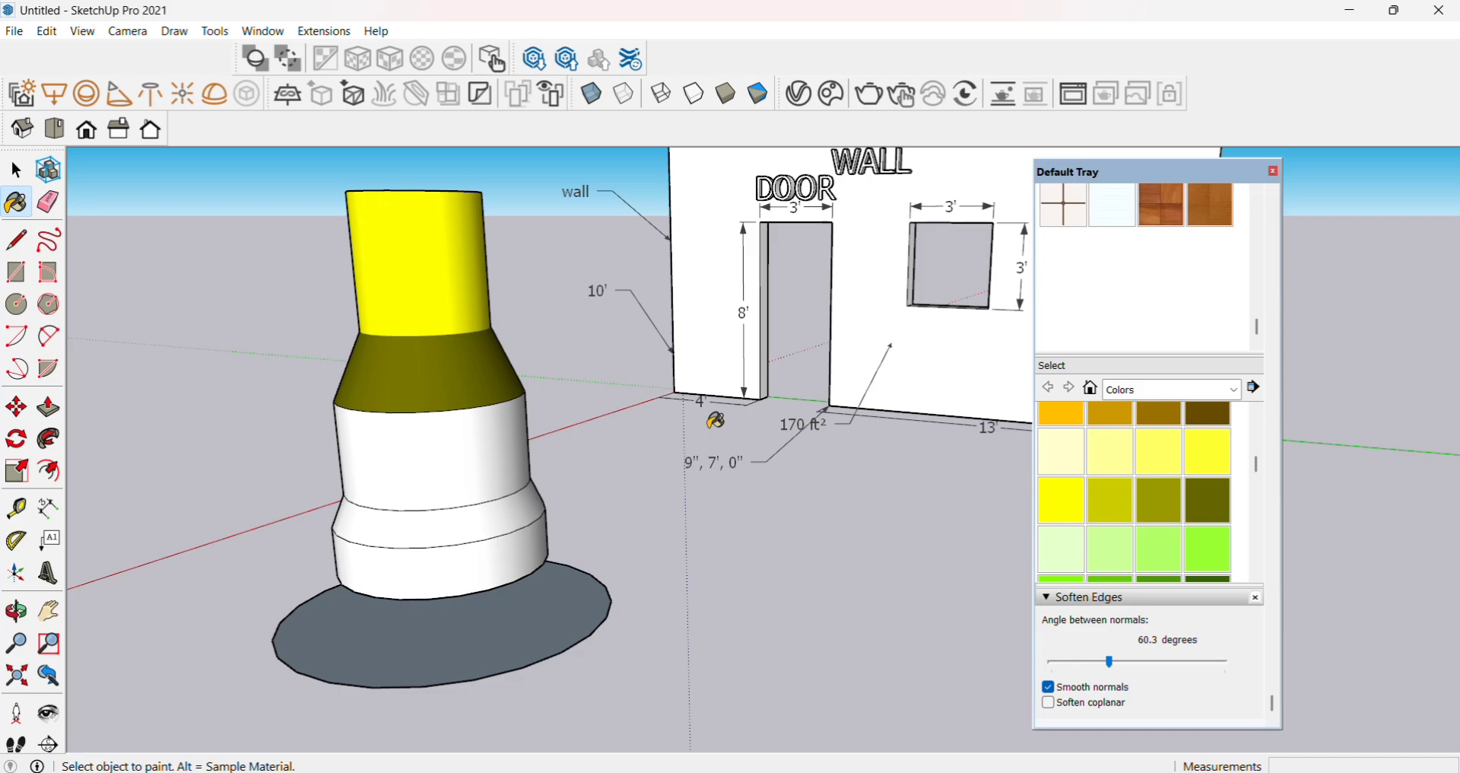
# Undo the yellow and olive fills and the hiding of the edge loop.
pyautogui.press('ctrl')
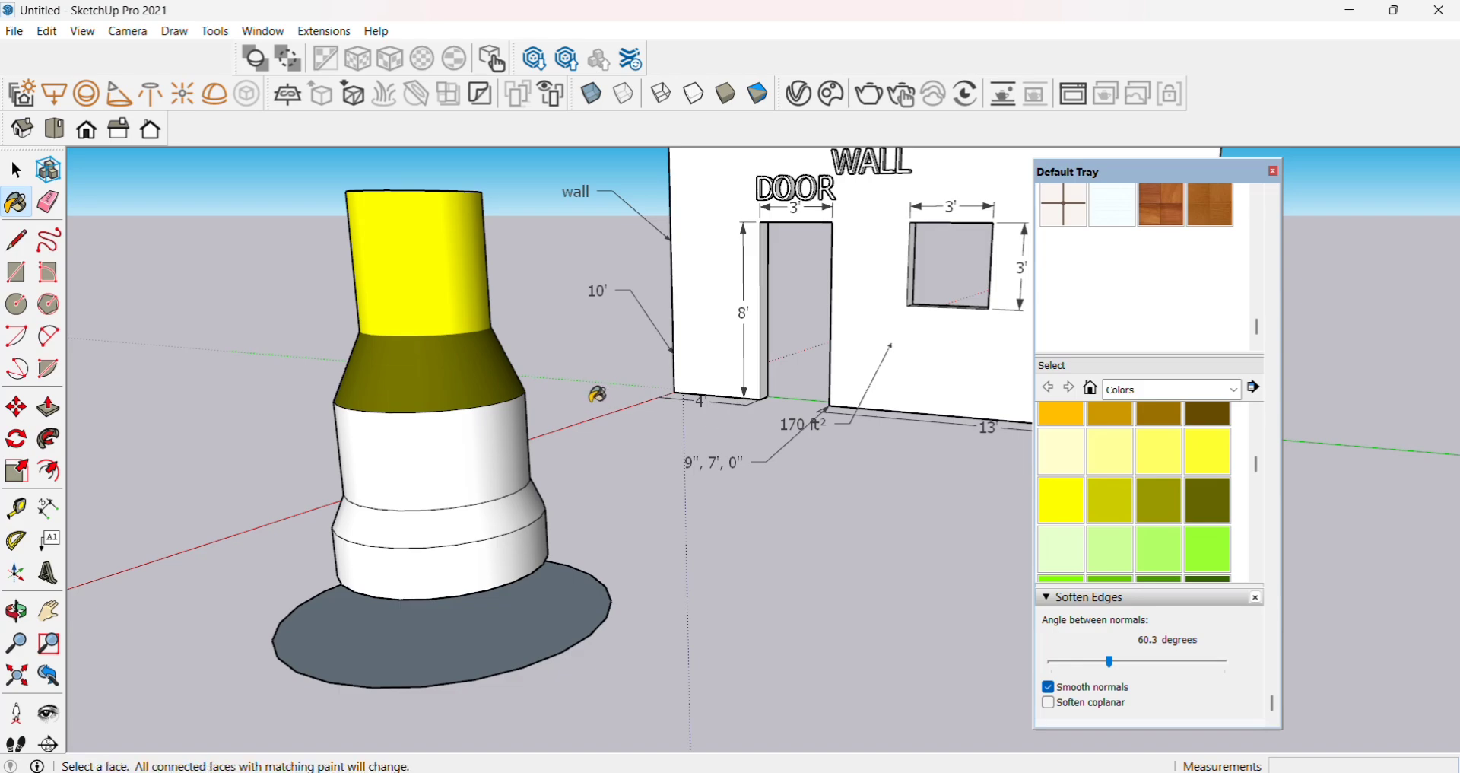
pyautogui.hotkey('ctrl', 'z')
pyautogui.hotkey('ctrl', 'z')
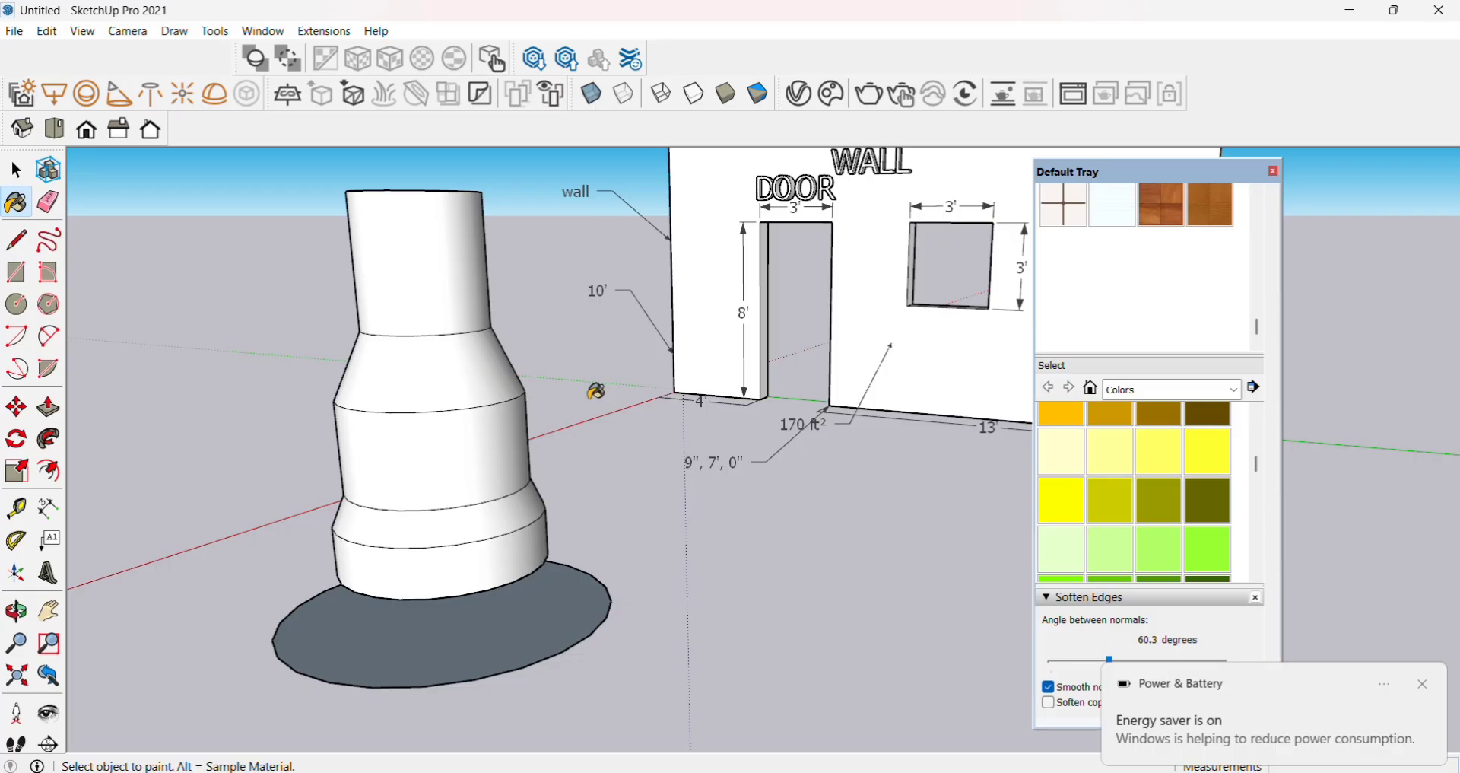
# Soften the edge loop between the column's top band and sloped band at 110.2 degrees between normals.
pyautogui.press('space')
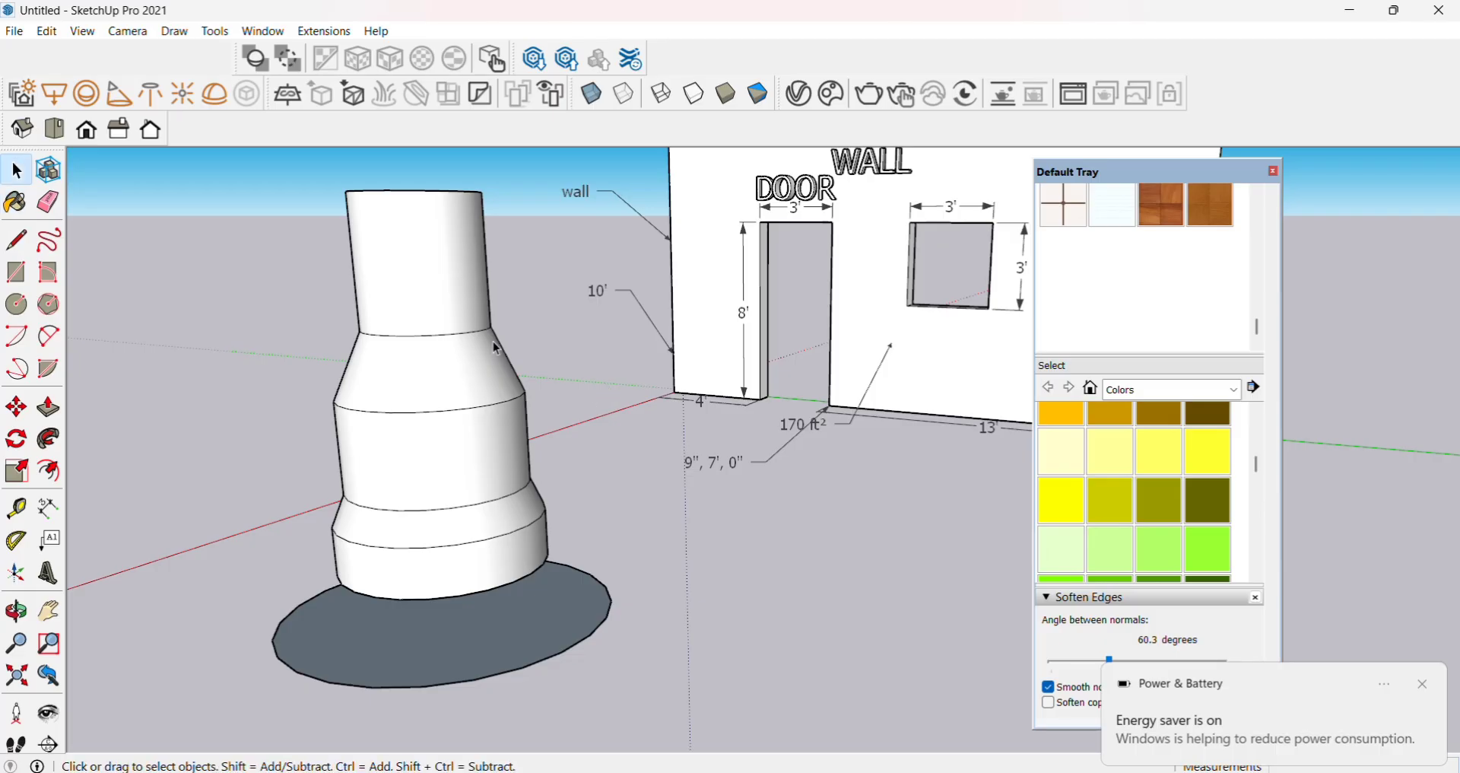
pyautogui.moveTo(278, 293); pyautogui.dragTo(494, 351)
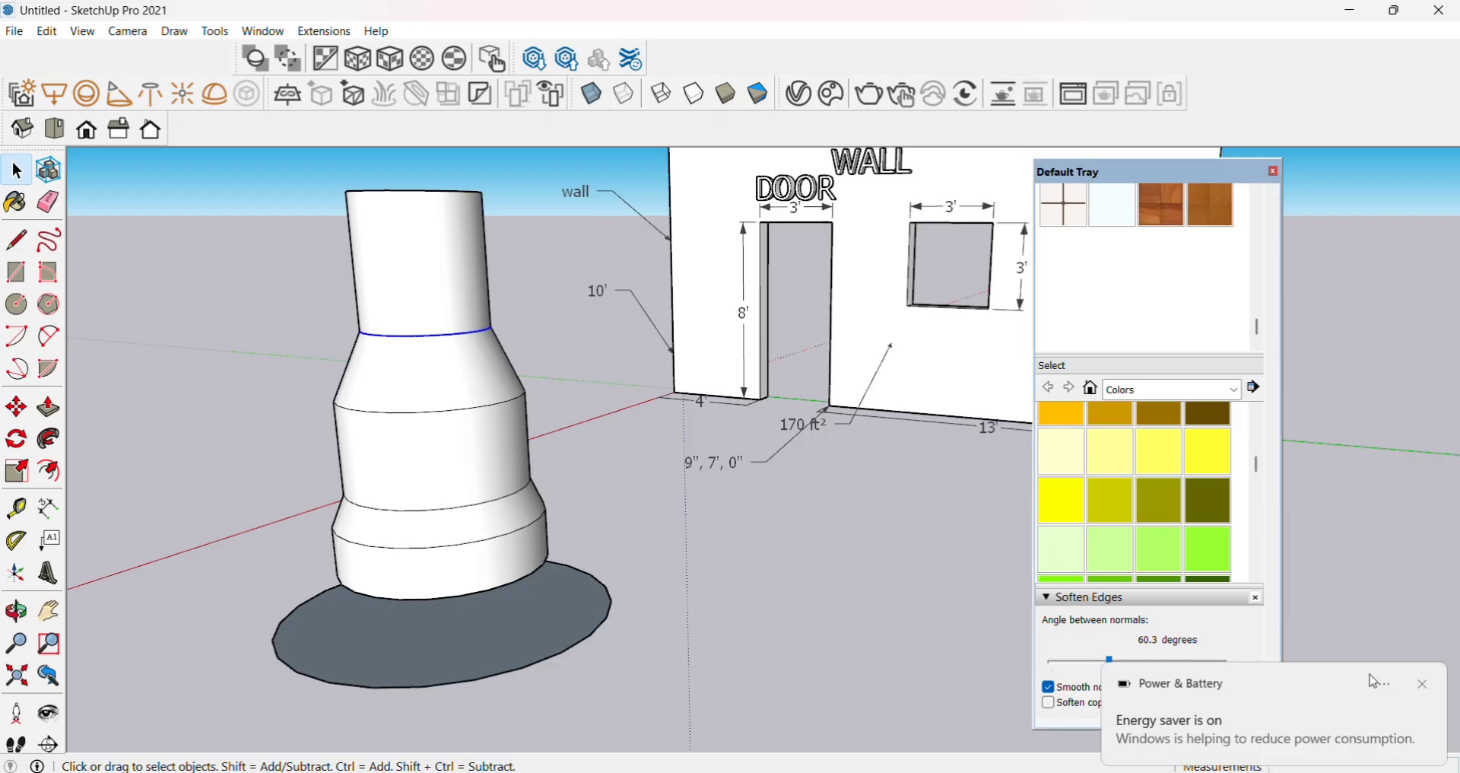
pyautogui.click(1423, 683)
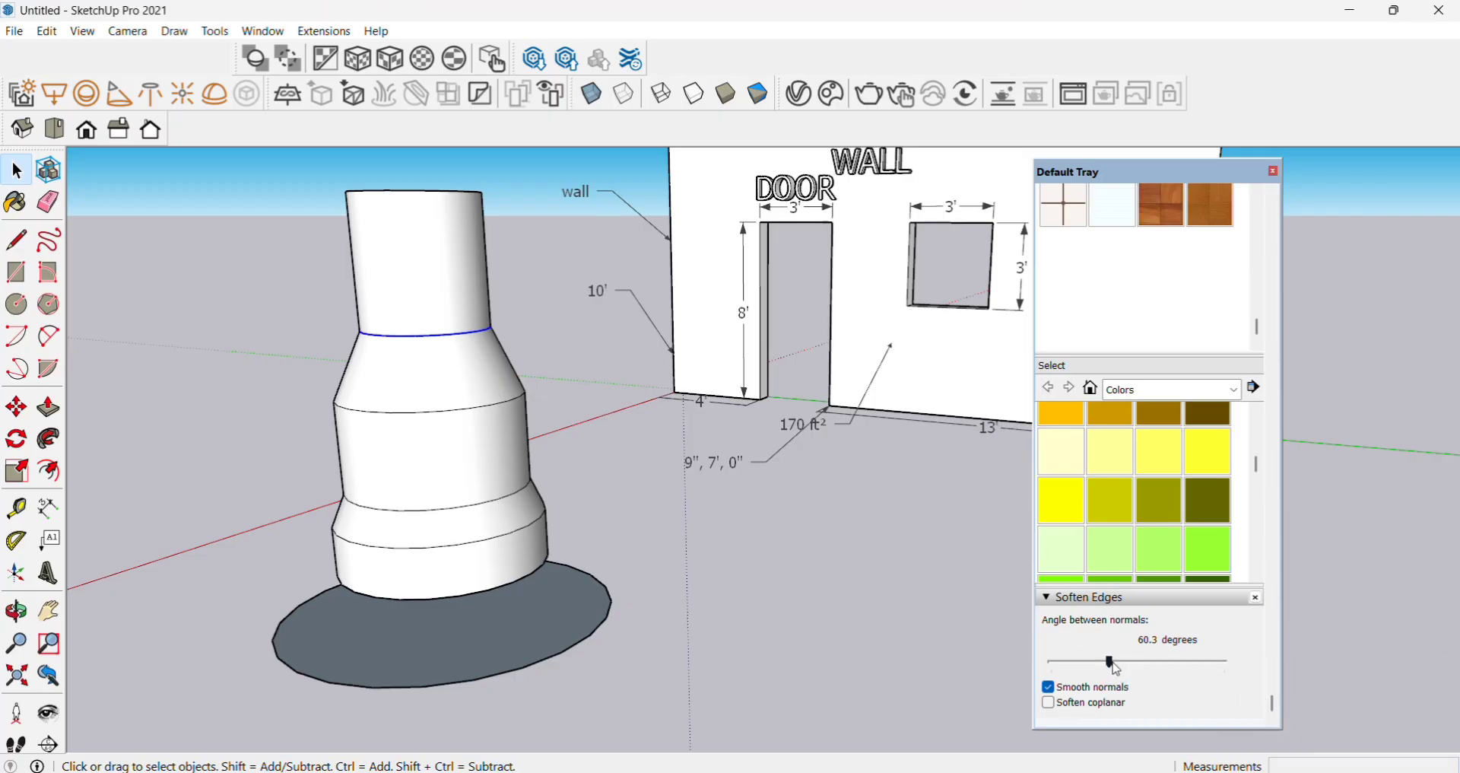
pyautogui.moveTo(1116, 662); pyautogui.dragTo(1159, 661)
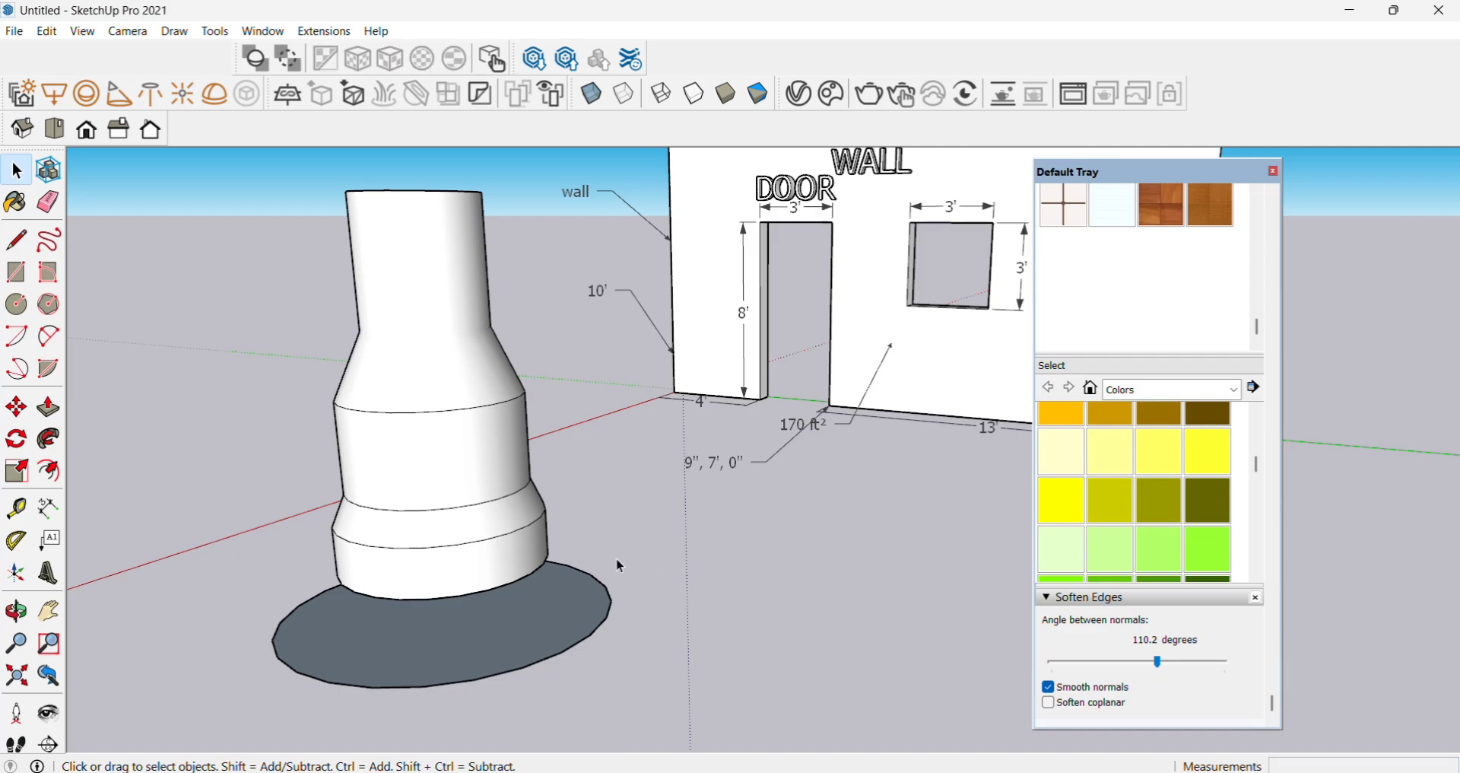
# Paint the column's merged upper surface dark yellow.
pyautogui.moveTo(620, 566); pyautogui.dragTo(709, 570, button='middle')
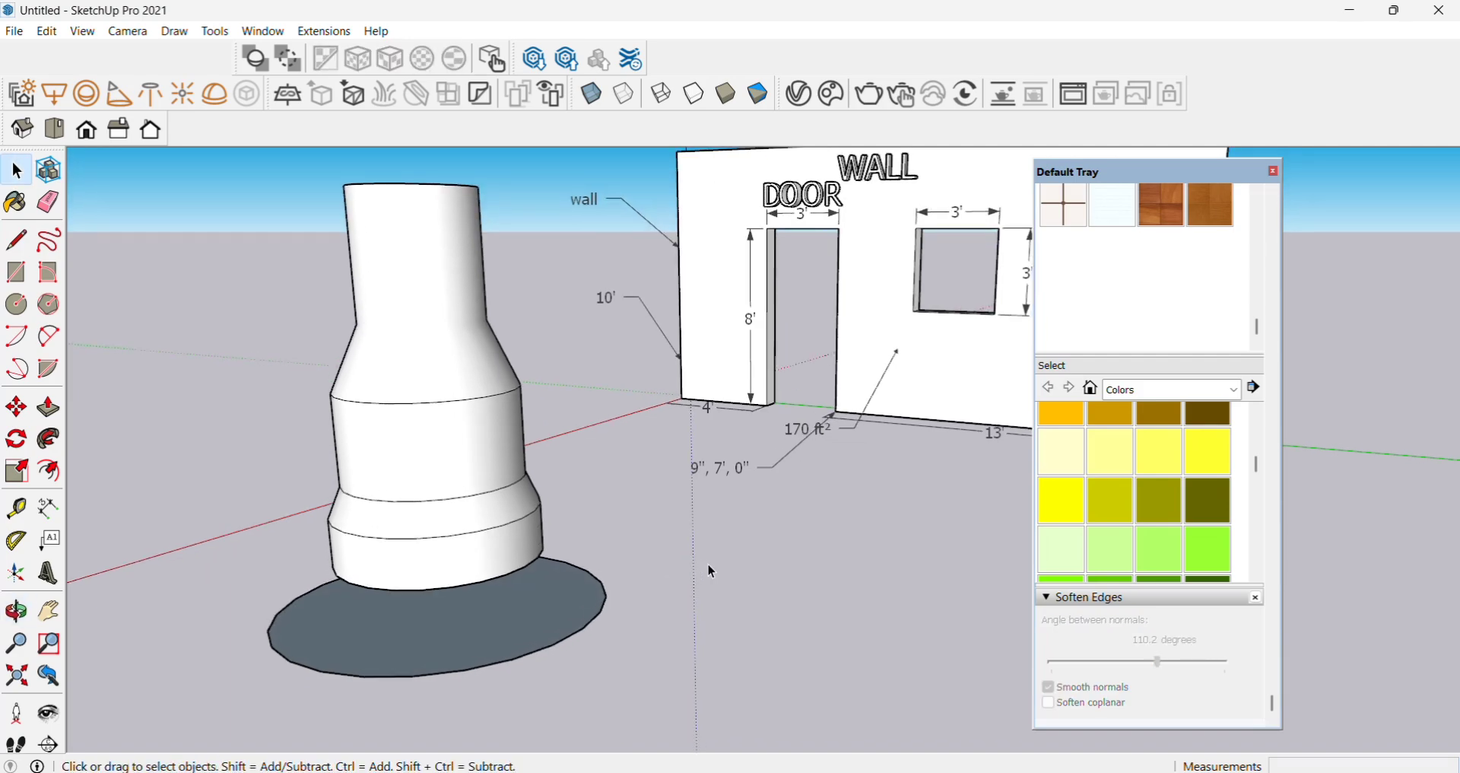
pyautogui.click(1110, 500)
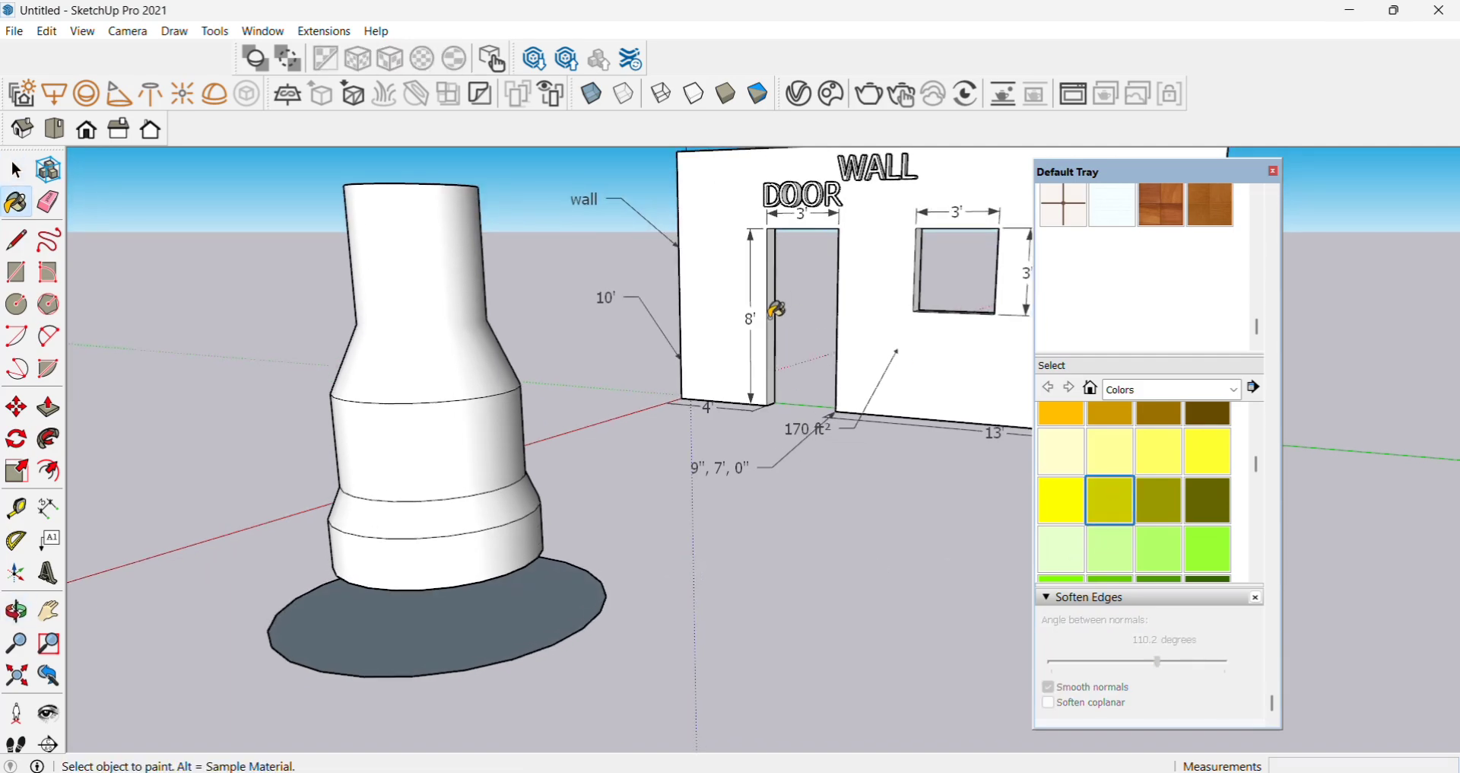
pyautogui.click(479, 309)
pyautogui.press('space')
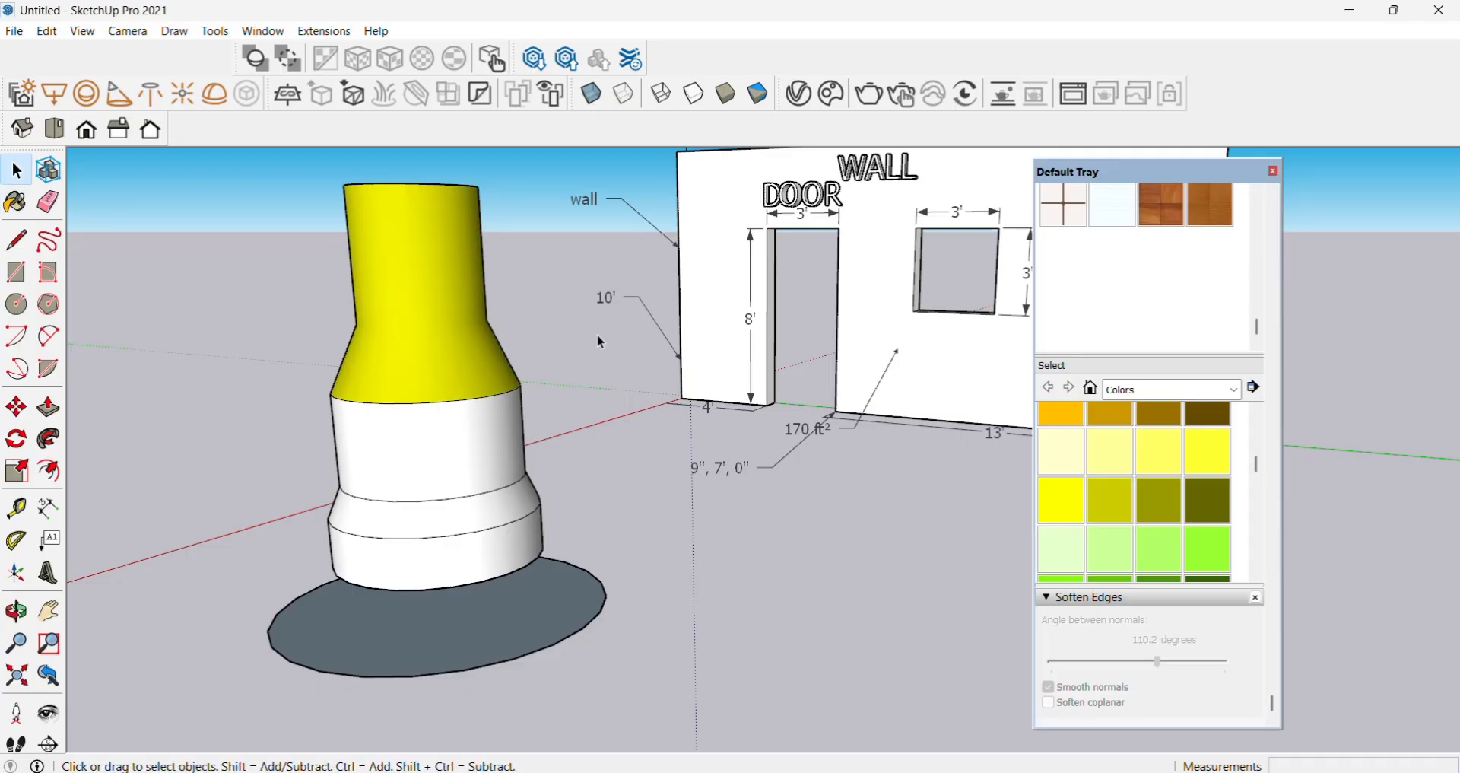
pyautogui.moveTo(561, 560); pyautogui.dragTo(507, 450, button='middle')
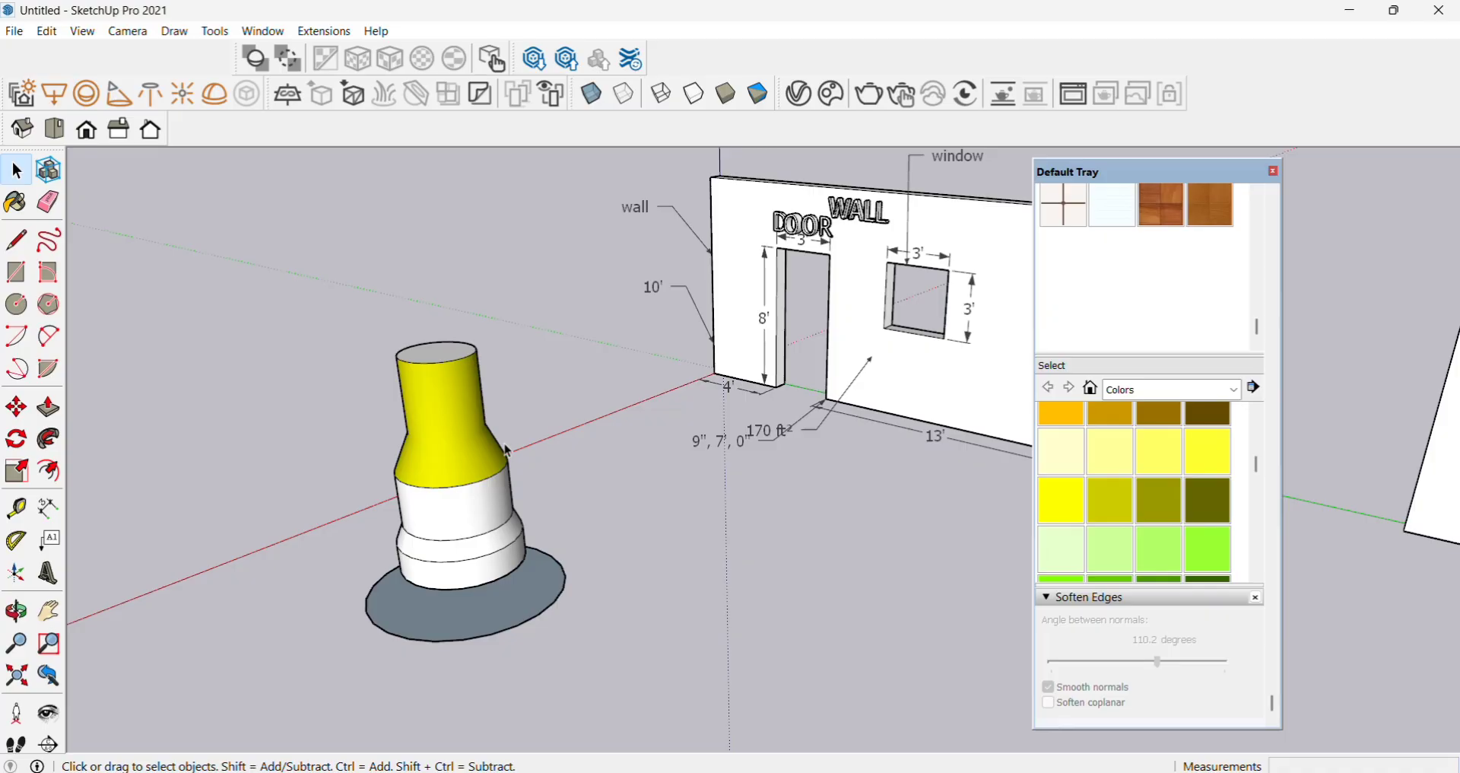